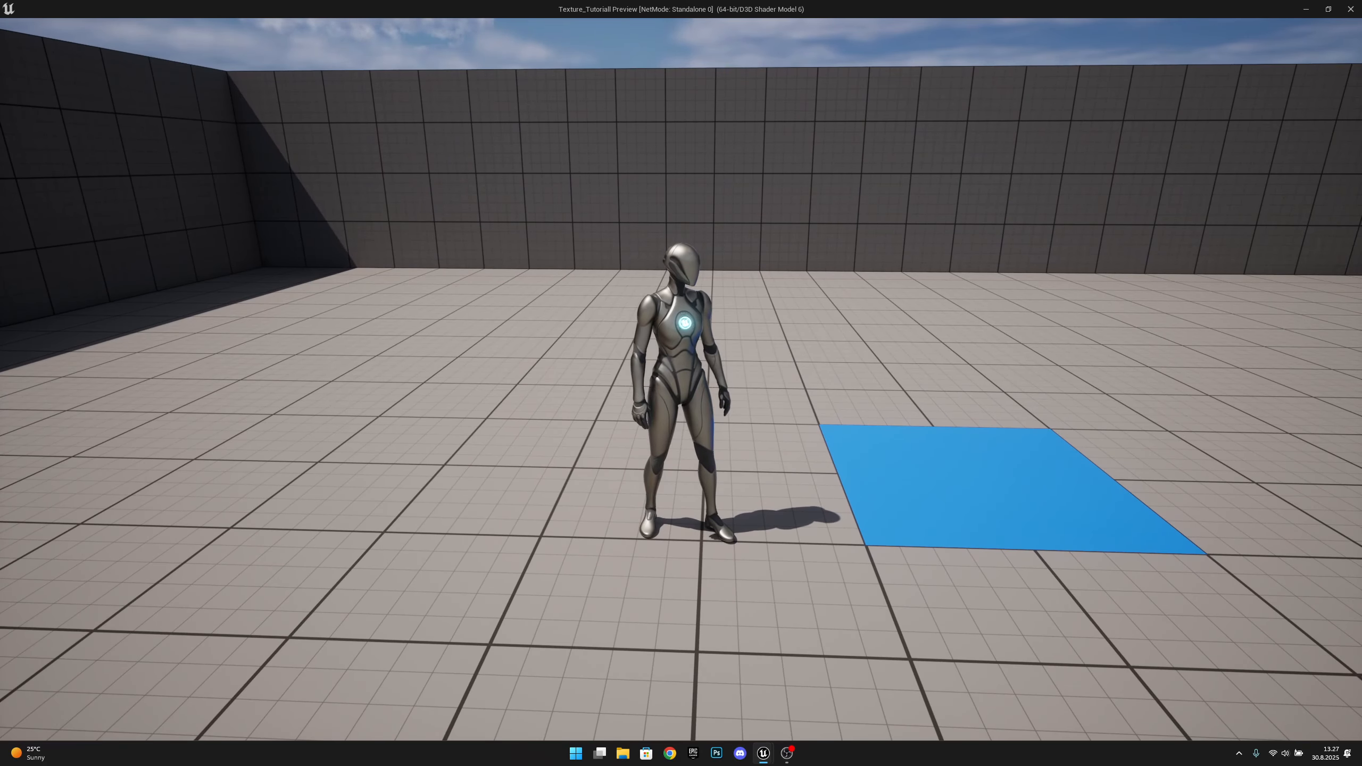
# - Walk the character forward and back in the standalone game preview
pyautogui.press('w')
pyautogui.press('s')
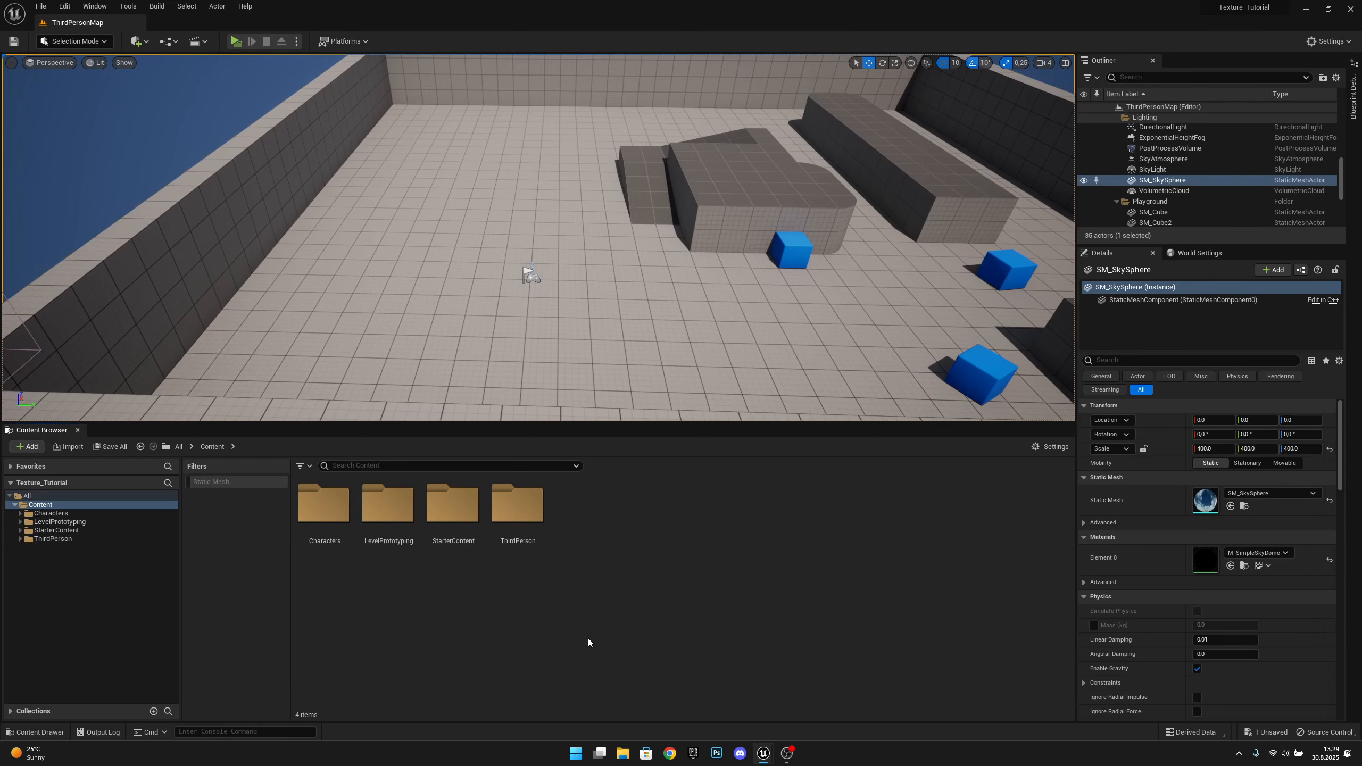
# - Create a folder named Level_Change in the Content directory and open it
pyautogui.rightClick(596, 511)
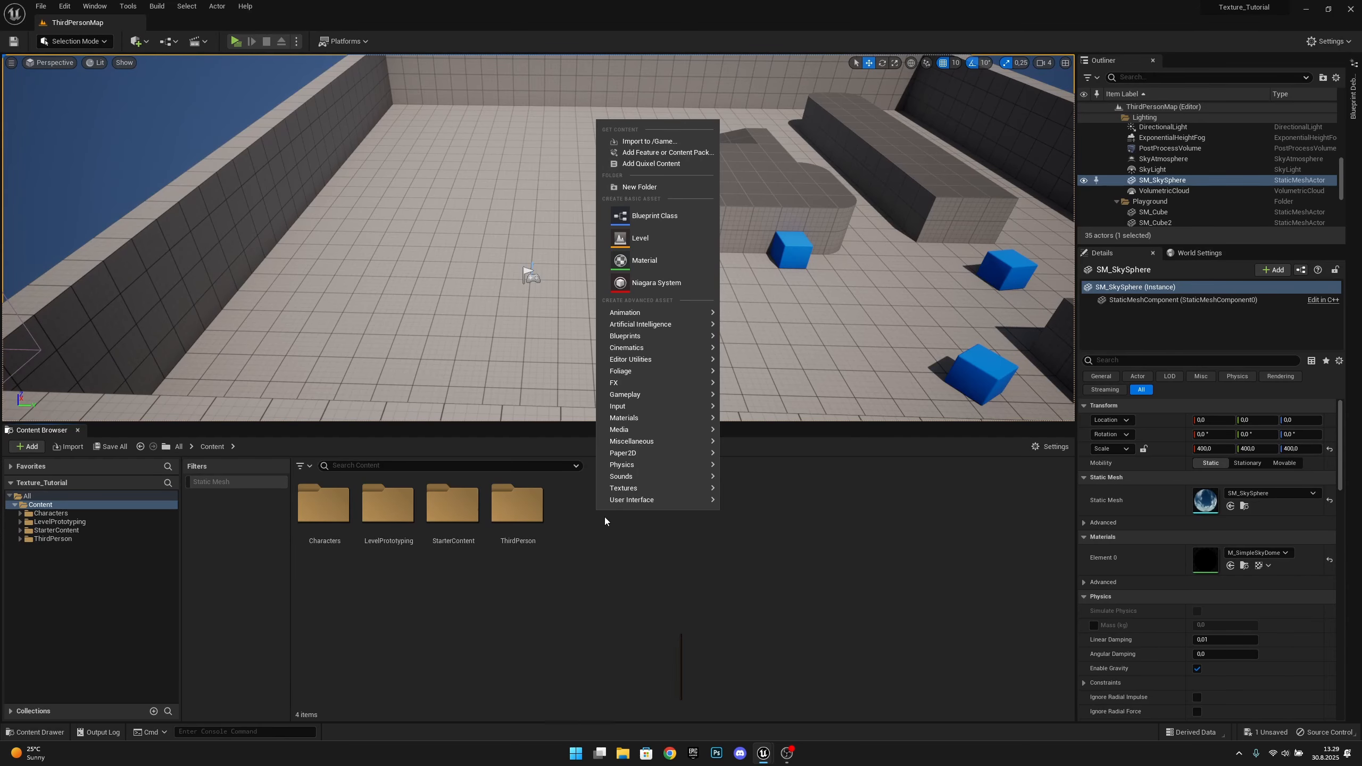
pyautogui.click(647, 188)
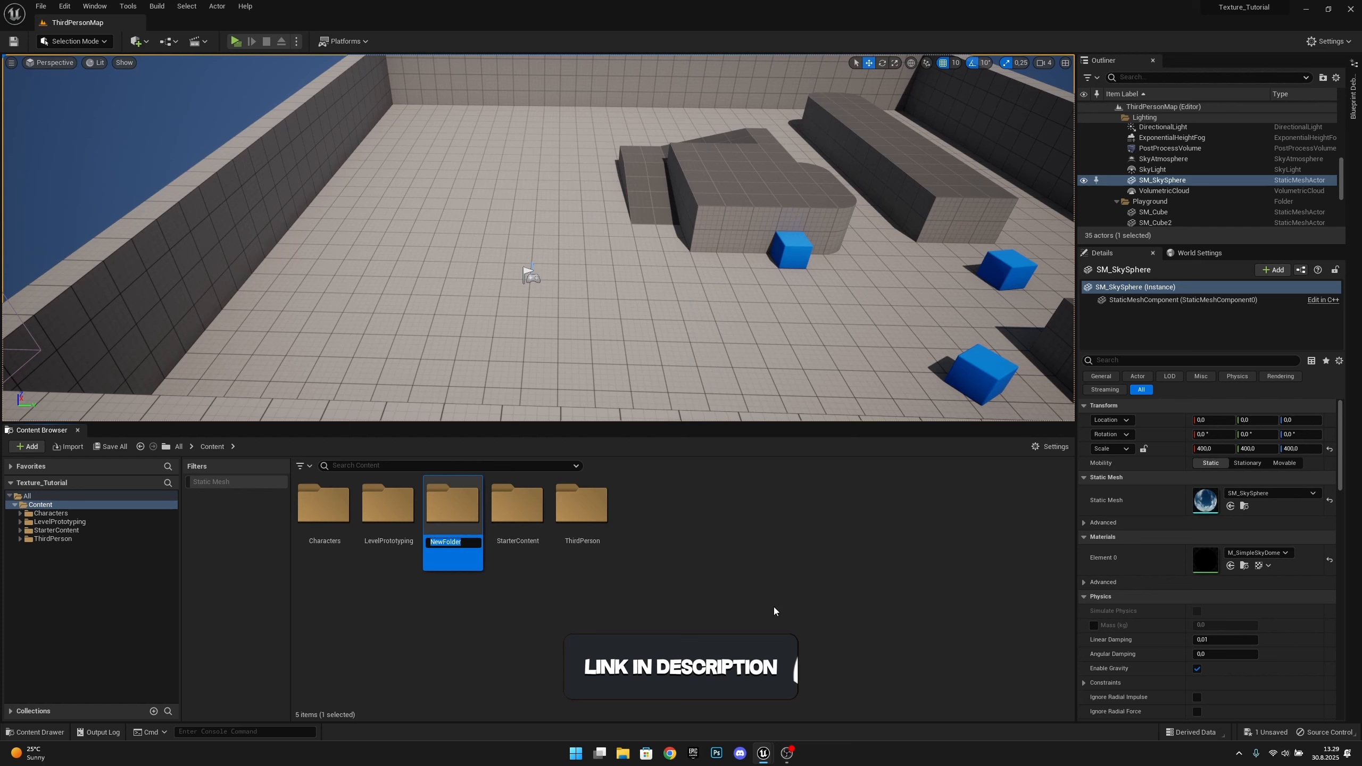
pyautogui.write('LE')
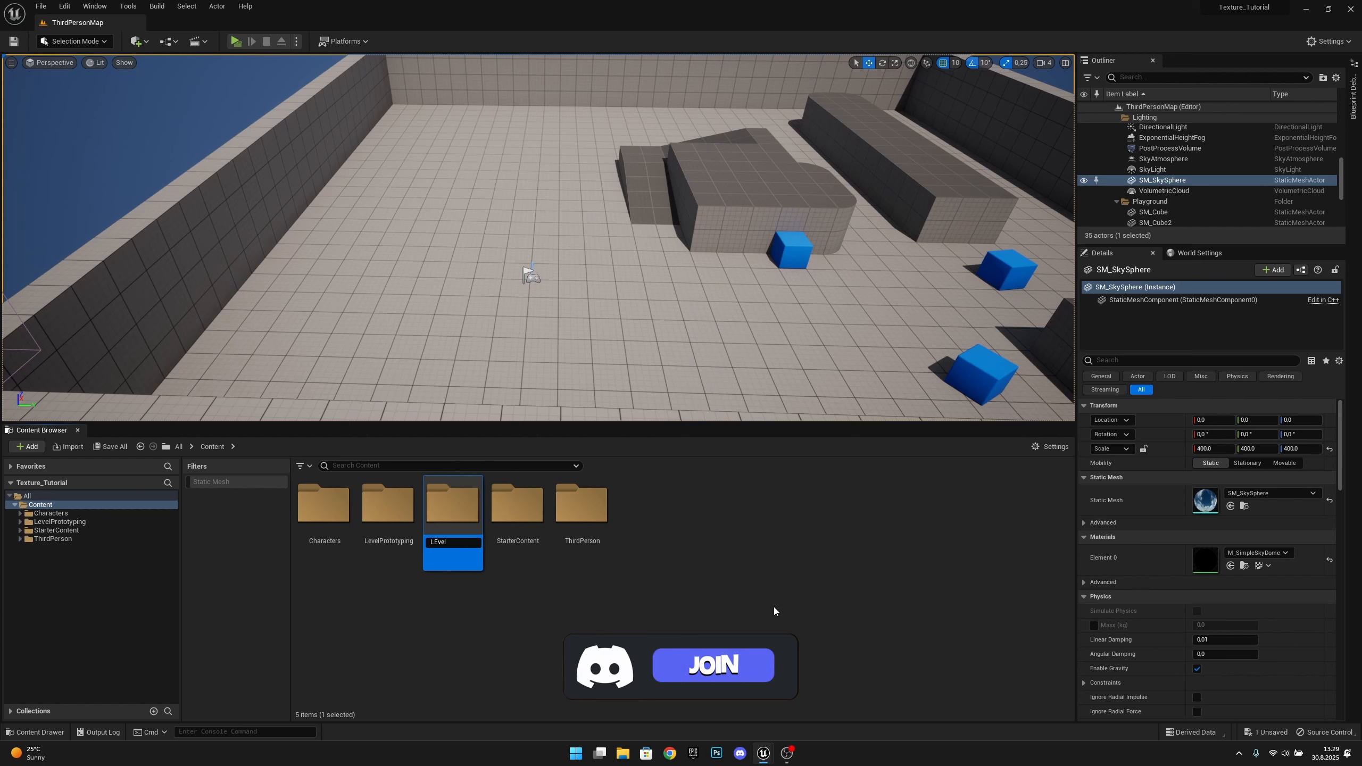
pyautogui.press('BackSpace')
pyautogui.write('ev')
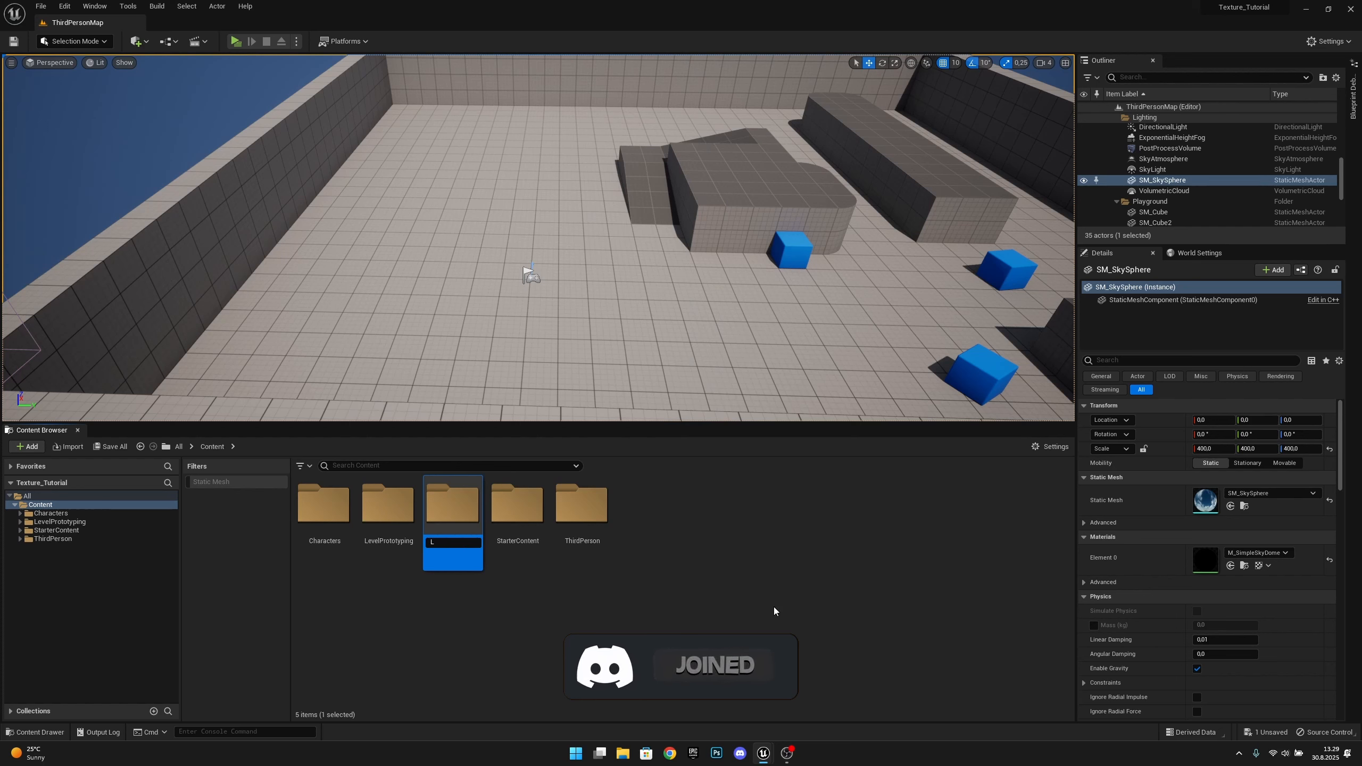
pyautogui.write('el_Change')
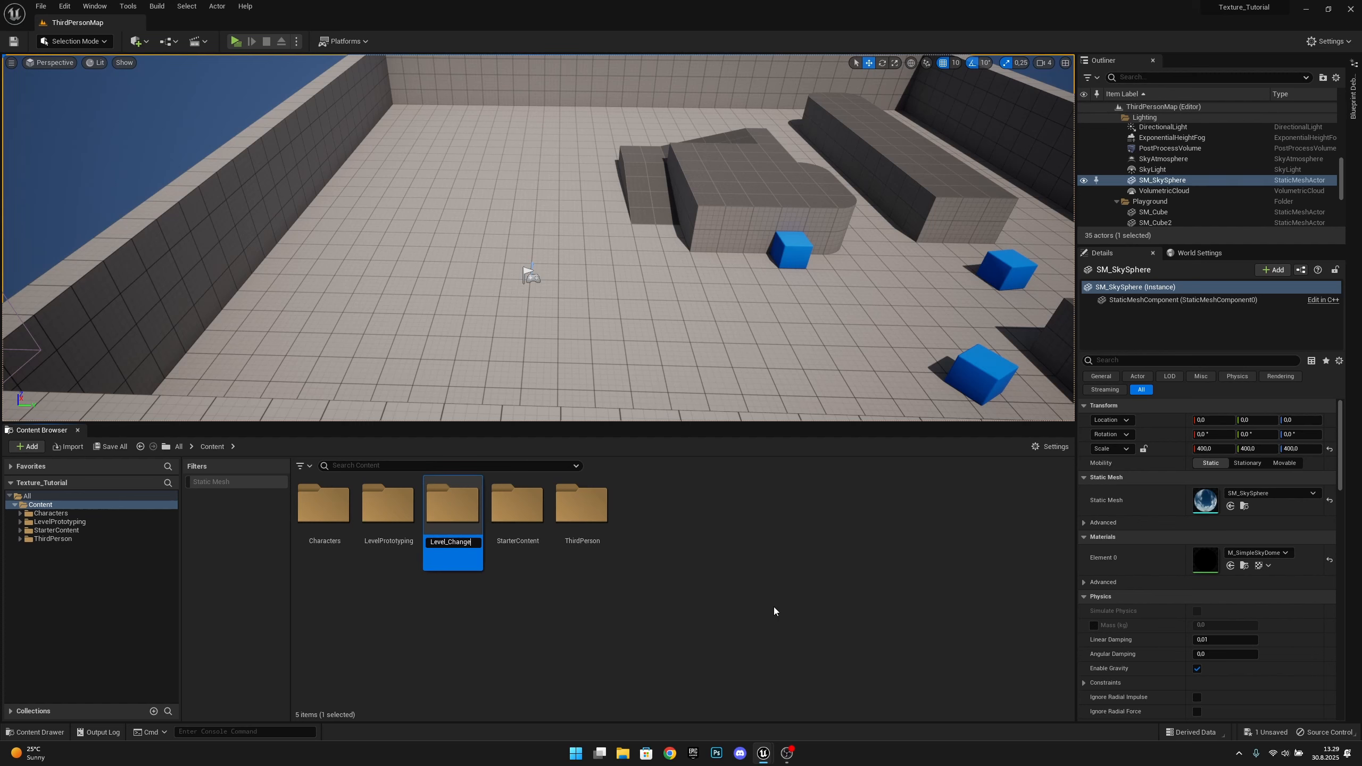
pyautogui.press('Return')
pyautogui.doubleClick(385, 539)
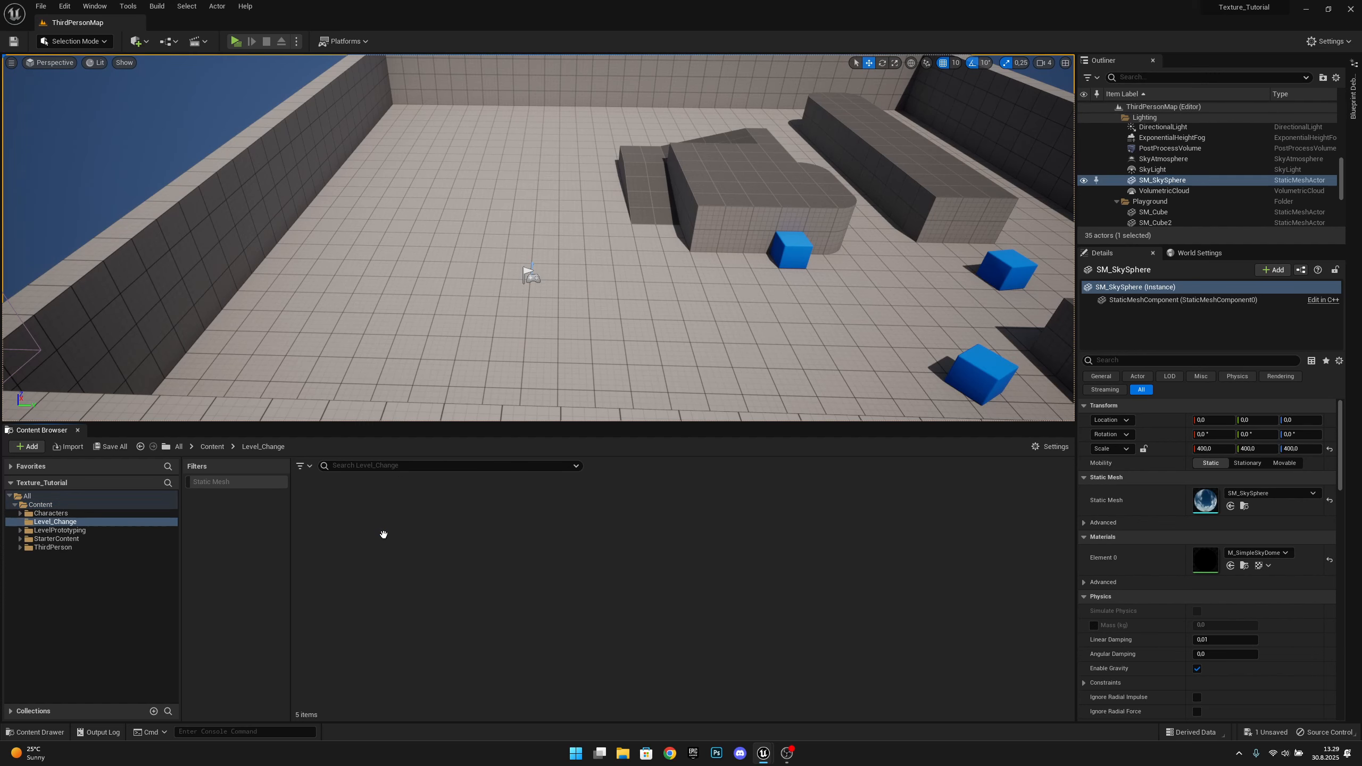
# - Create a Widget Blueprint based on User Widget in the Level_Change folder and name it Level_Change_Widget
pyautogui.rightClick(322, 525)
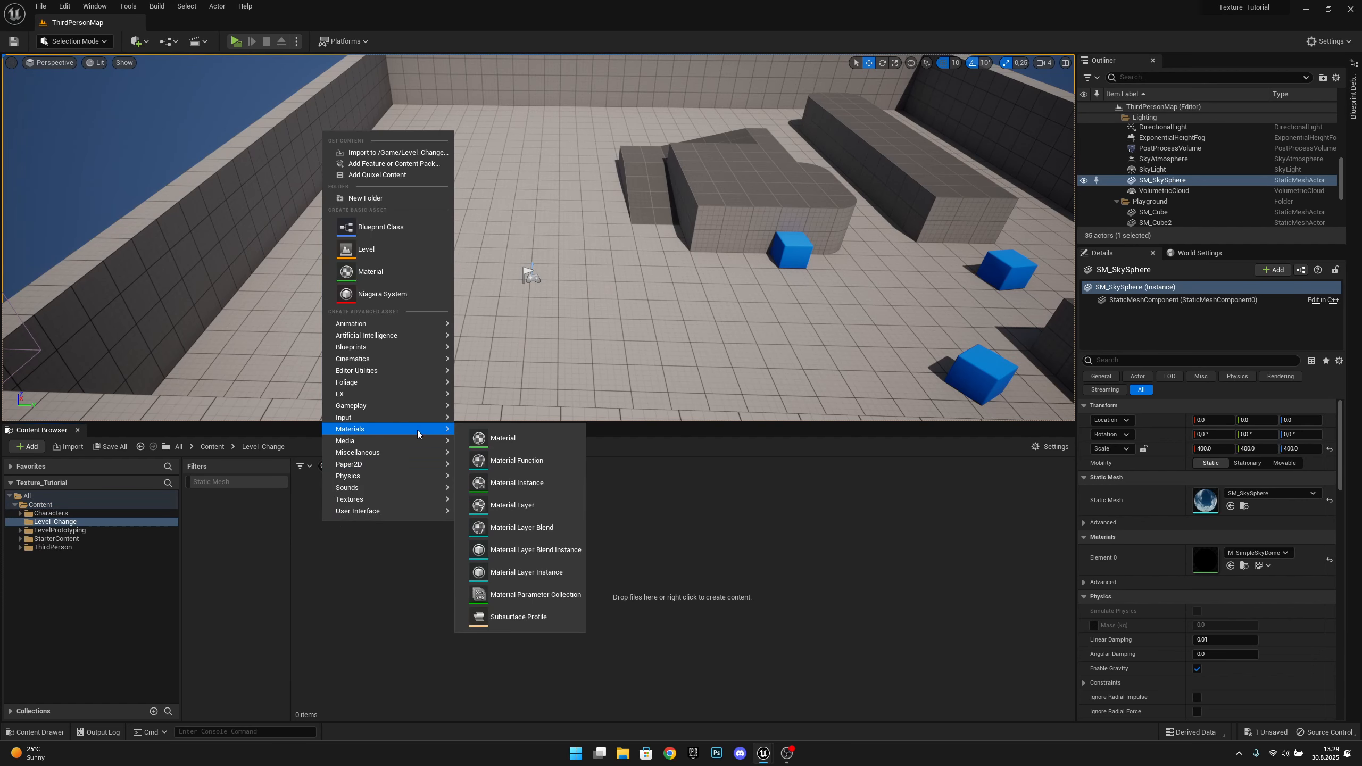
pyautogui.moveTo(380, 490)
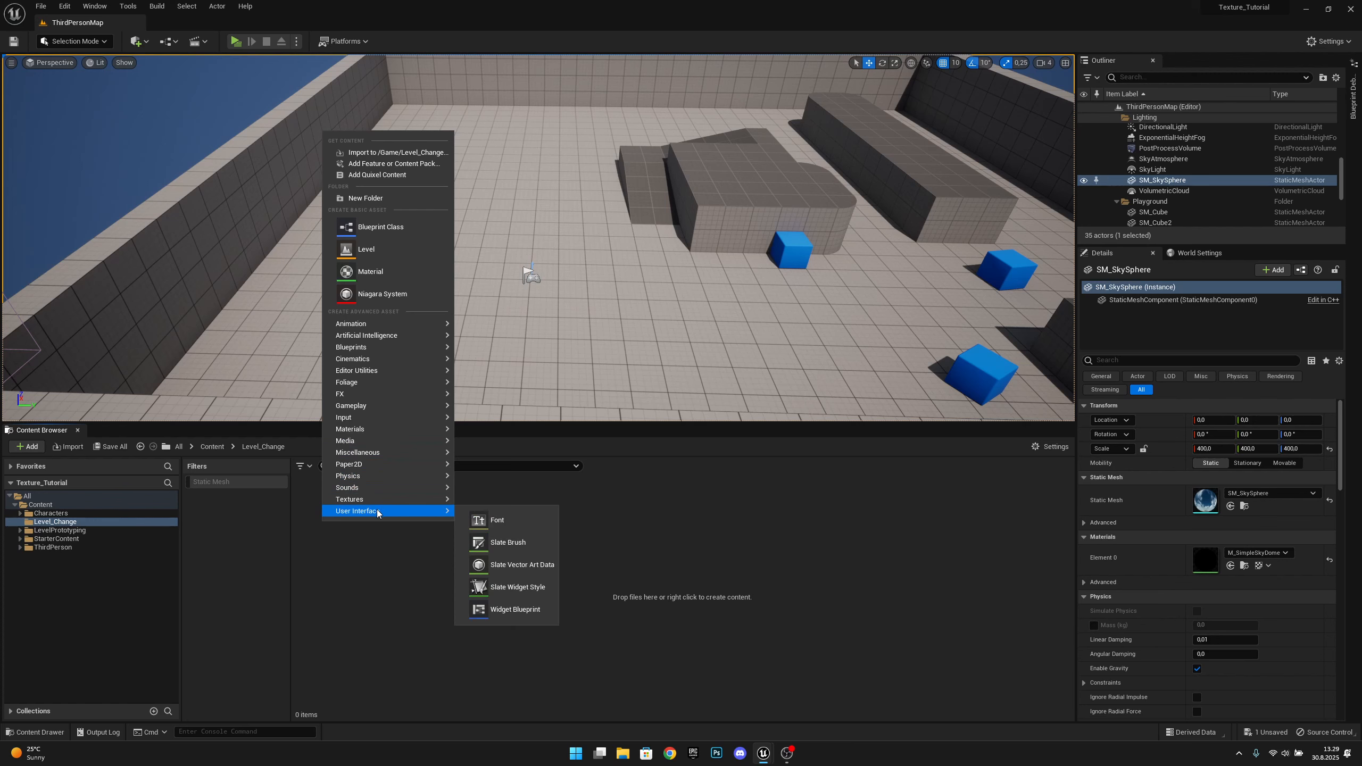
pyautogui.click(525, 609)
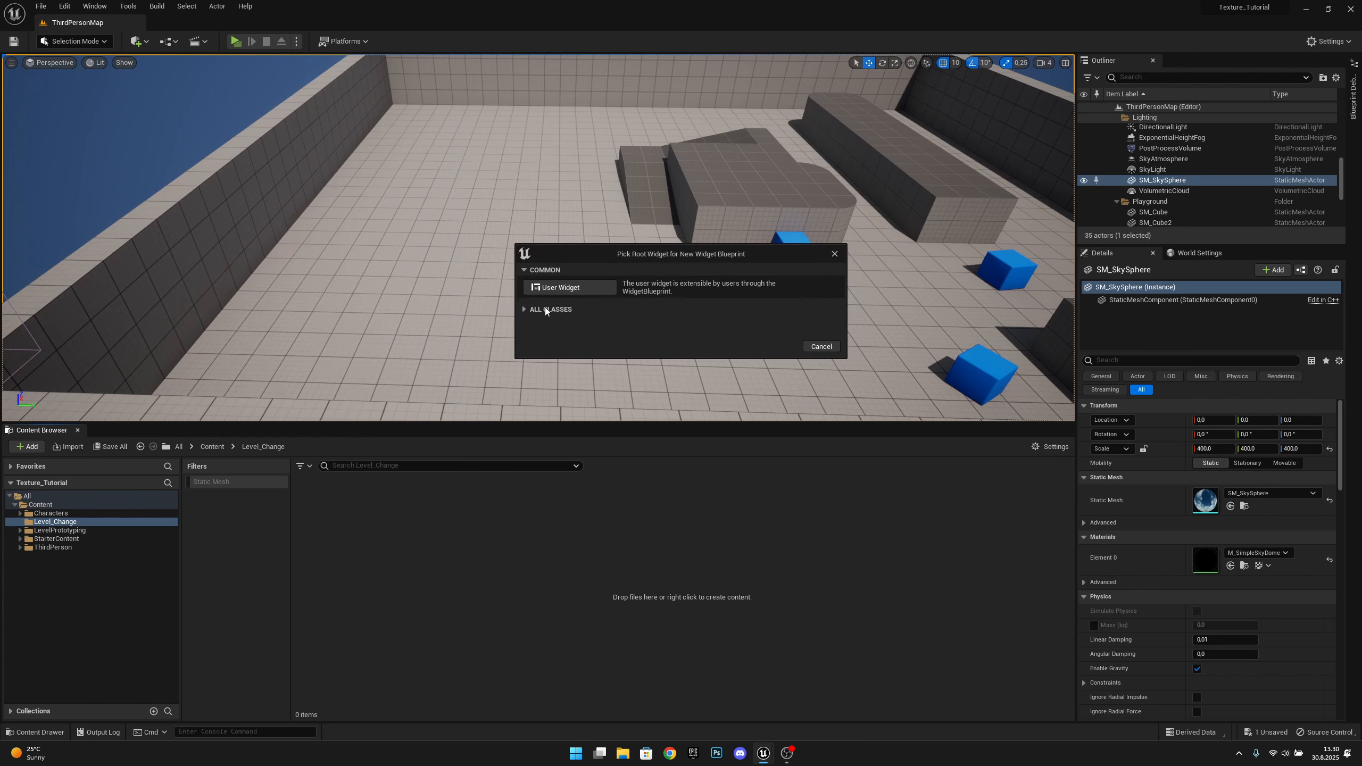
pyautogui.click(570, 289)
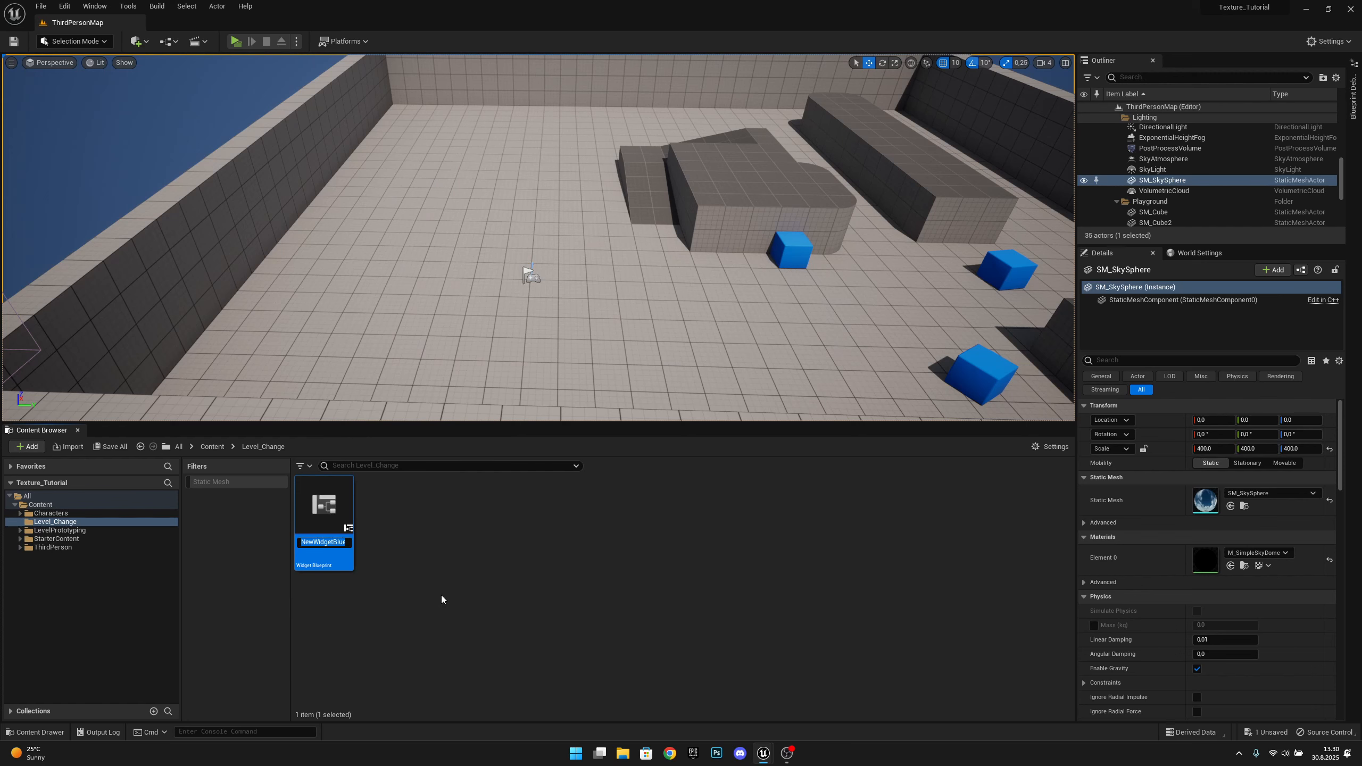
pyautogui.write('Leve')
pyautogui.write('l_Change')
pyautogui.write('_Widget')
pyautogui.press('Return')
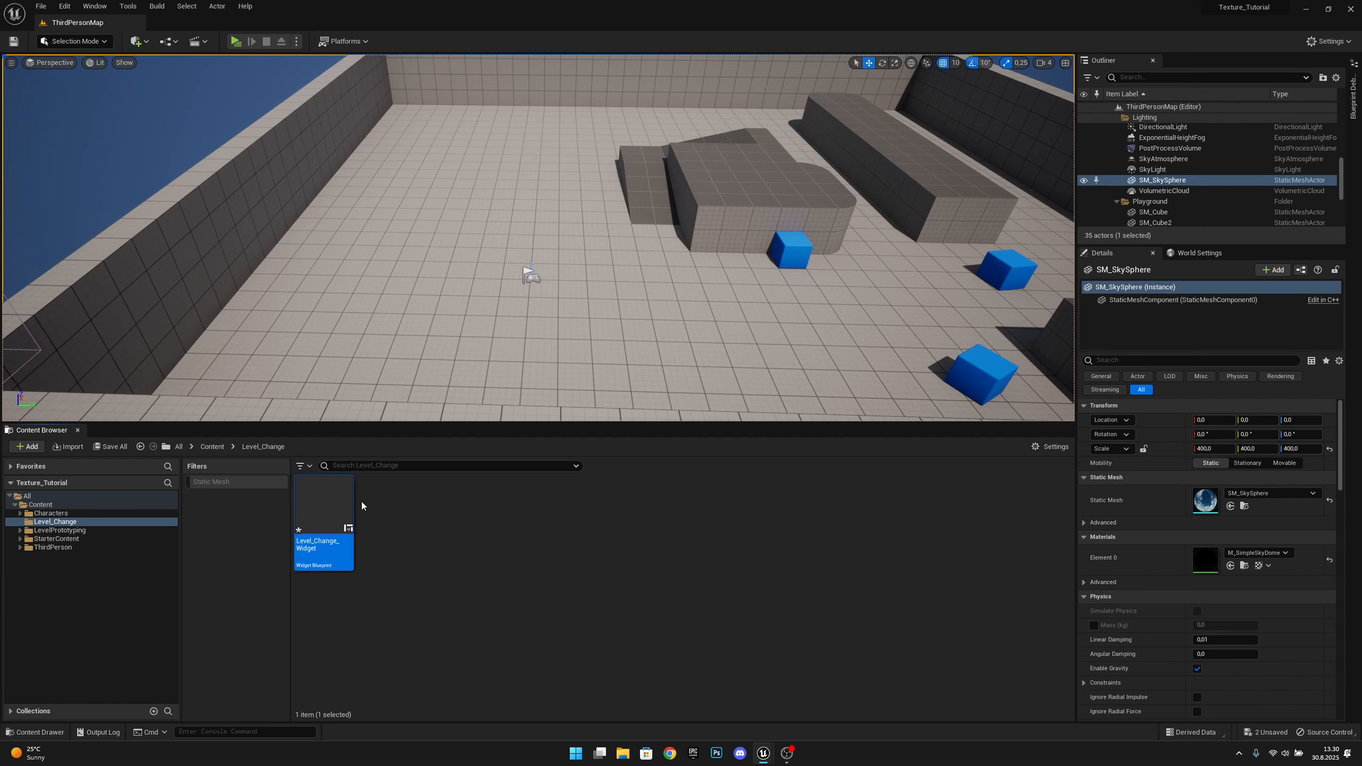
# - Open Level_Change_Widget for editing and add a Canvas Panel as its root element
pyautogui.doubleClick(346, 507)
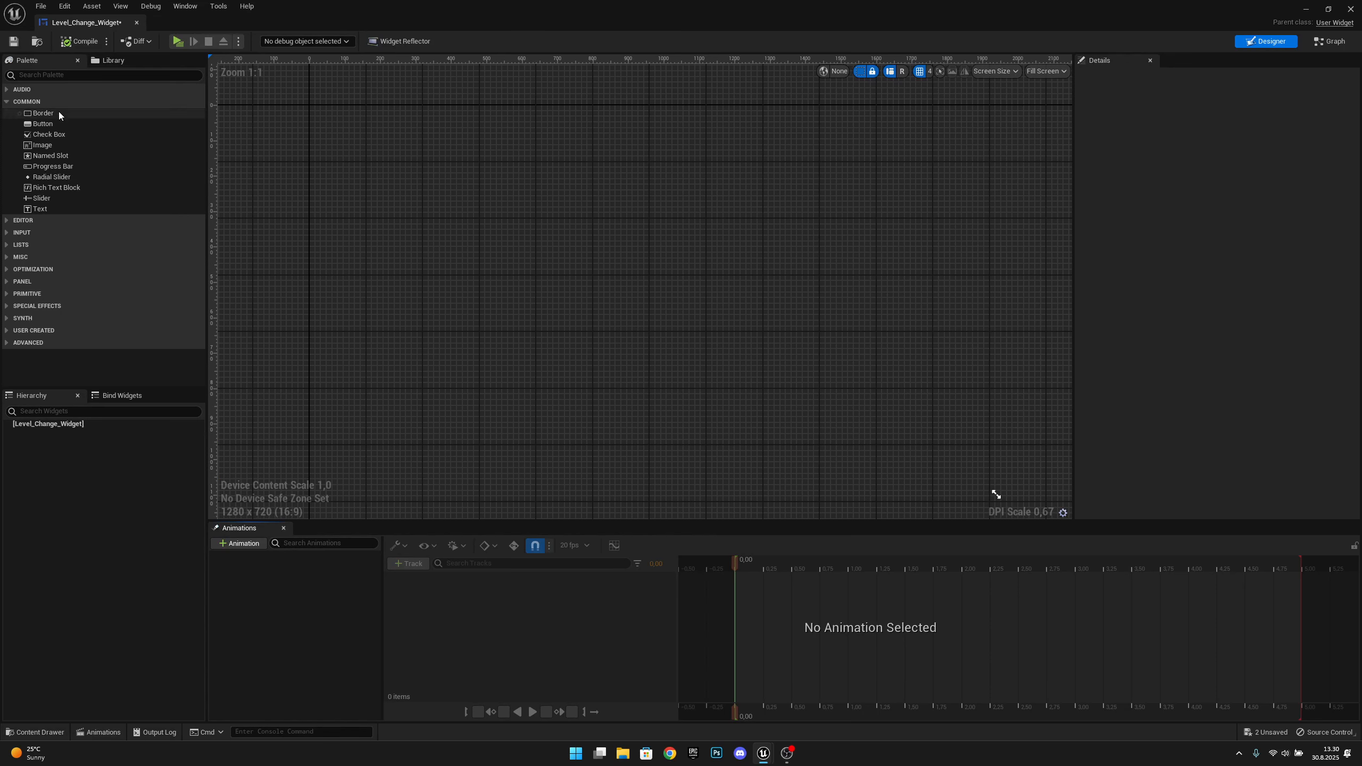
pyautogui.click(60, 76)
pyautogui.write('canvas')
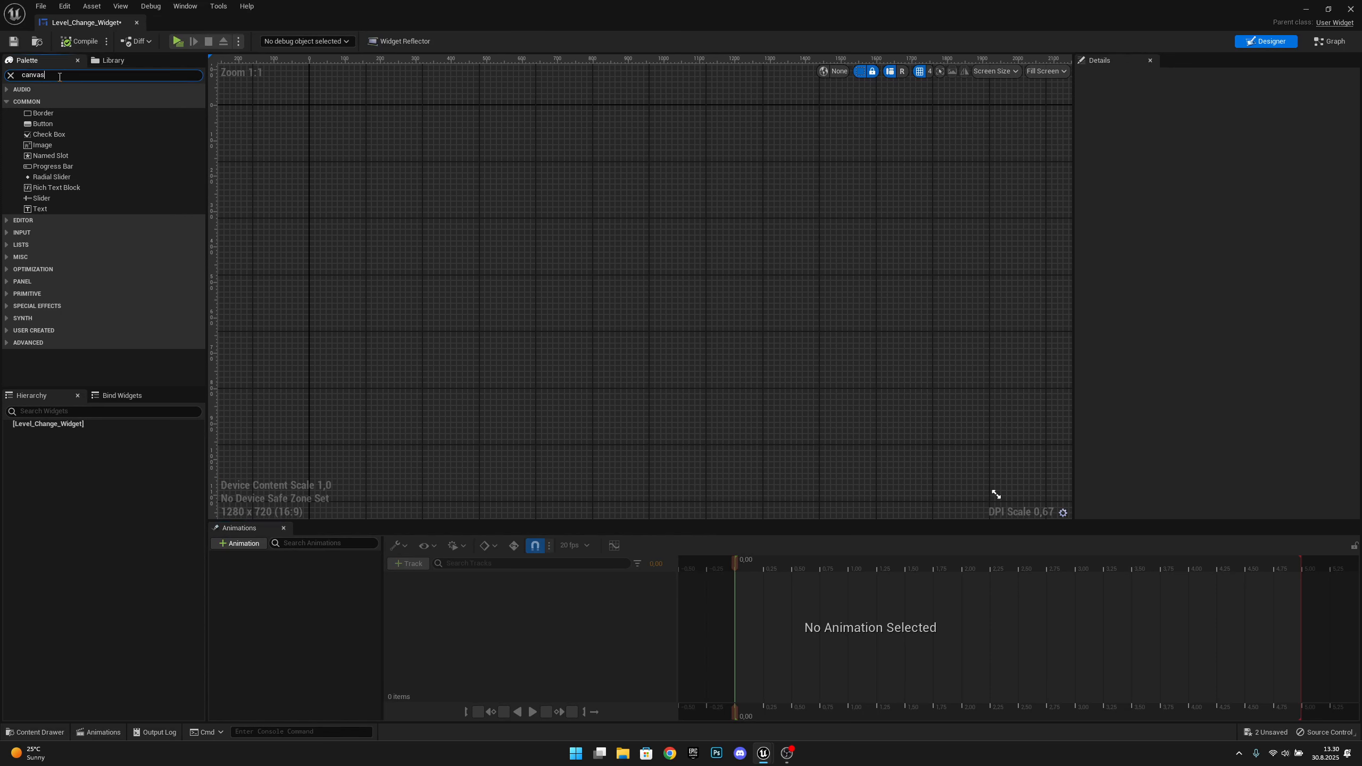
pyautogui.moveTo(67, 100); pyautogui.dragTo(585, 268)
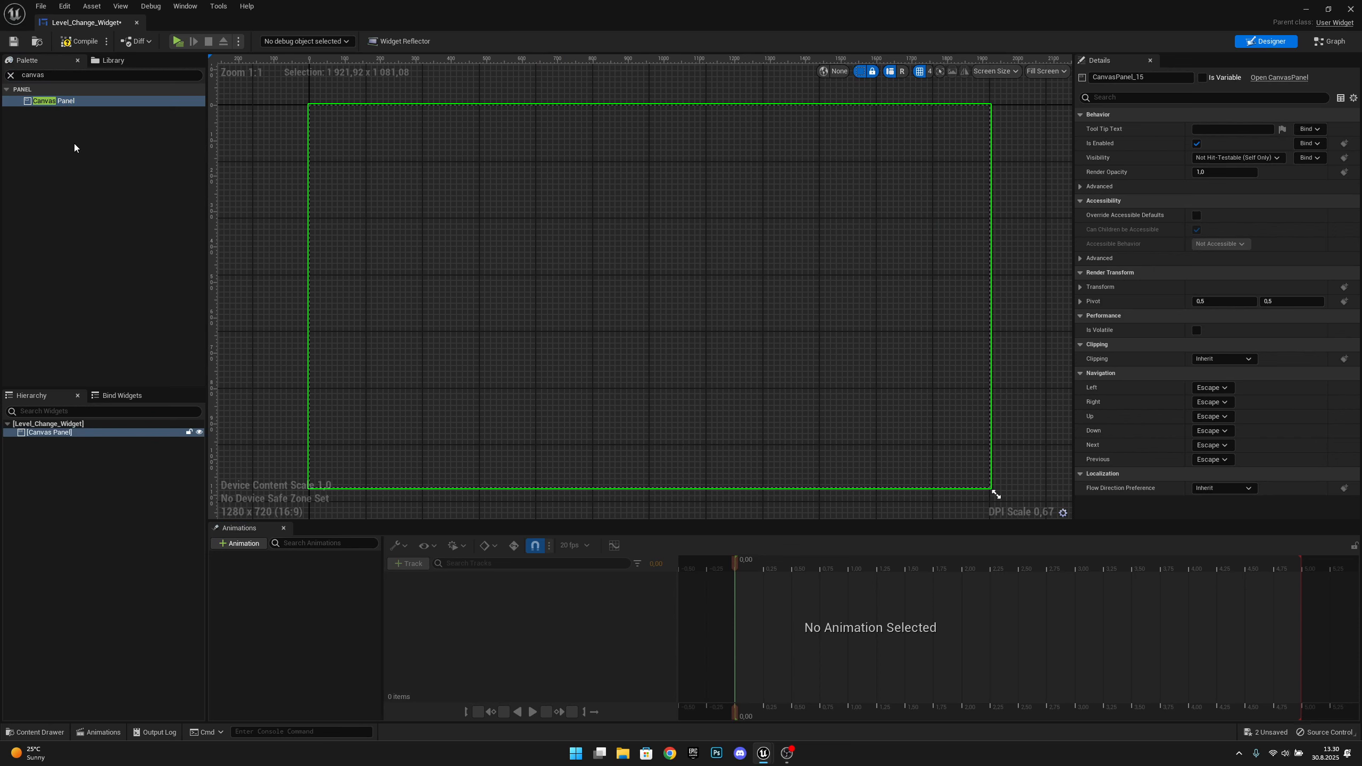
# - Place an Image widget on the Canvas Panel at about X 672, Y 436
pyautogui.click(65, 75)
pyautogui.press('BackSpace')
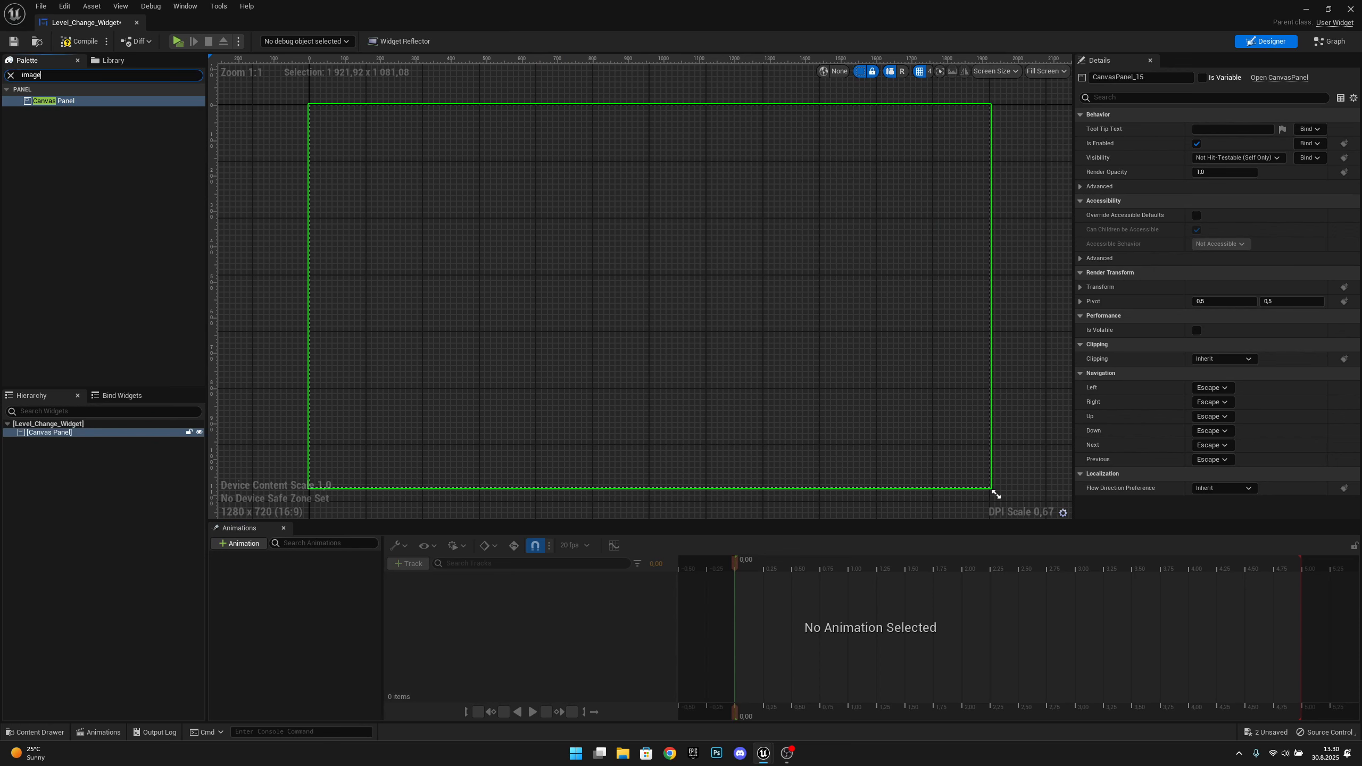
pyautogui.moveTo(42, 101); pyautogui.dragTo(555, 263)
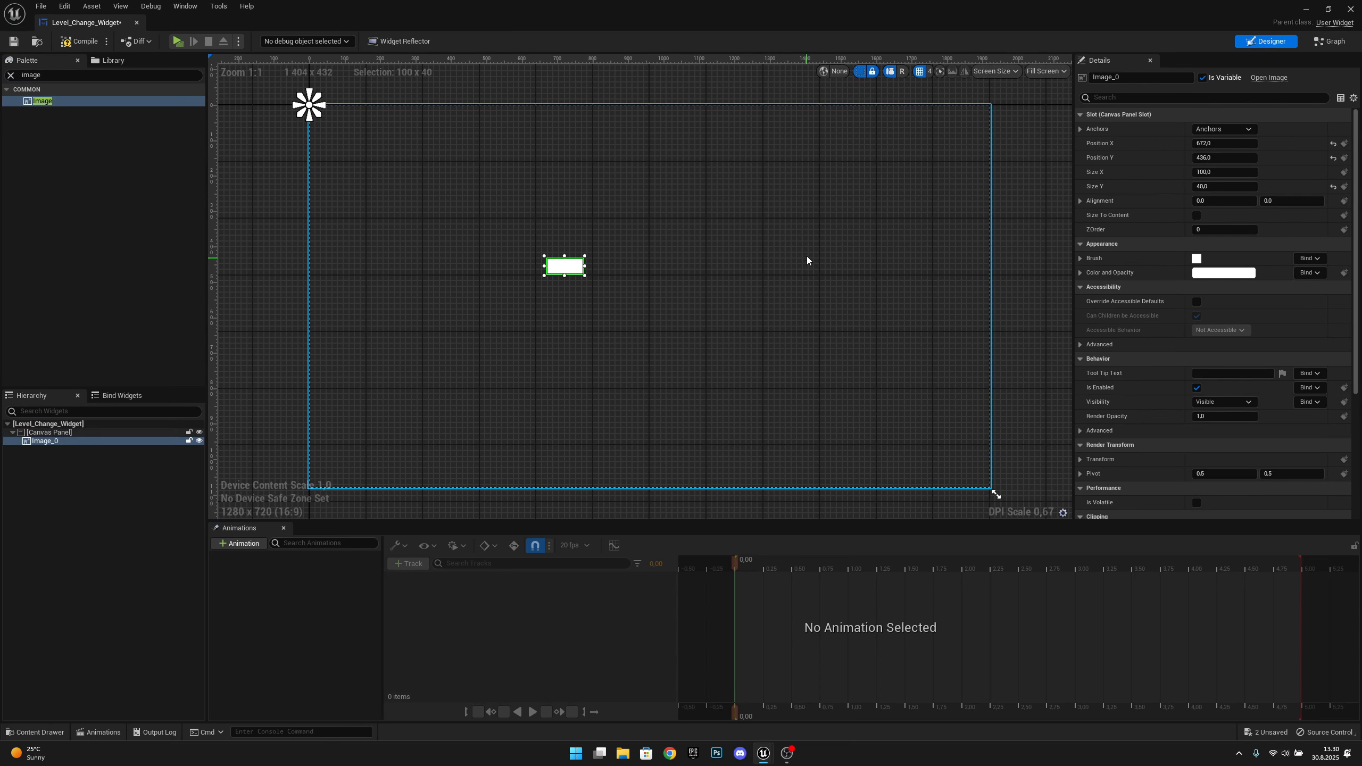
# - Anchor the image to stretch across the full canvas and set its left, top, right and bottom offsets to 0
pyautogui.click(1223, 128)
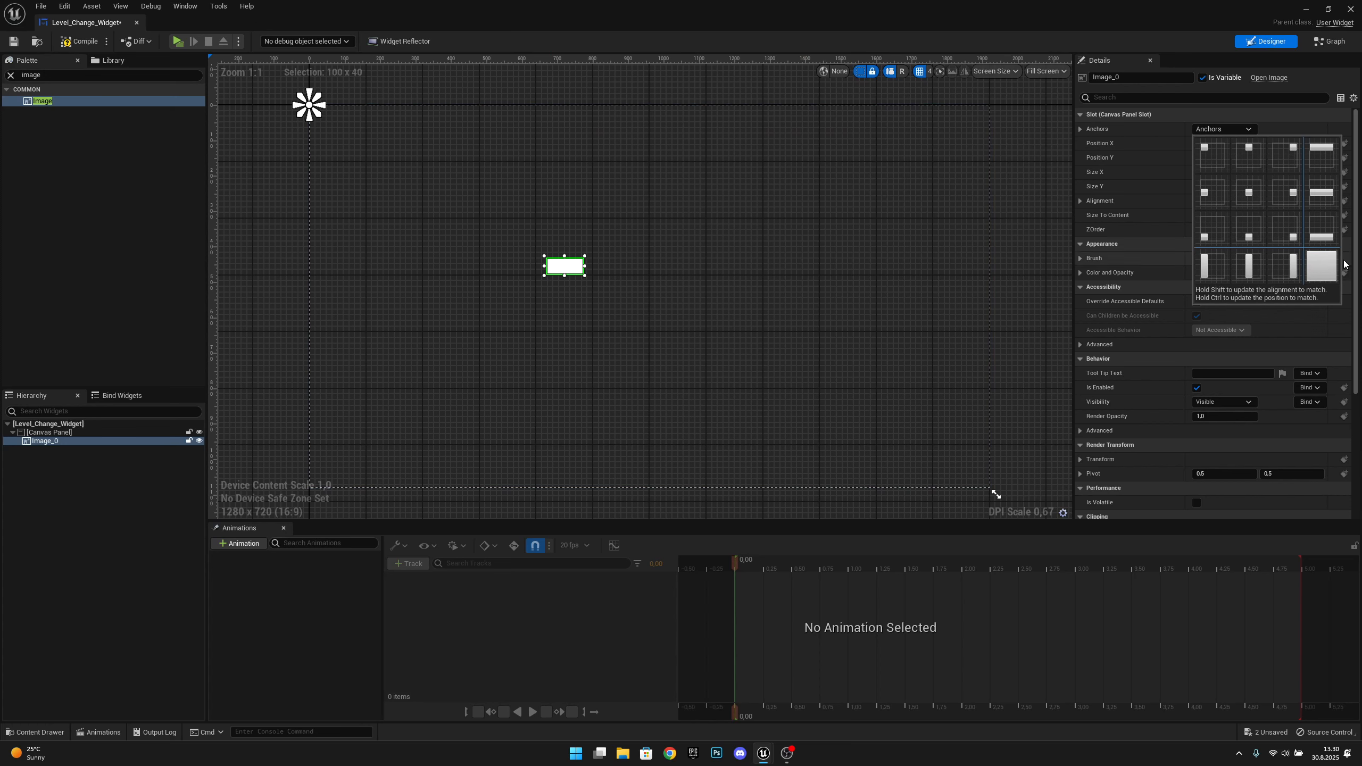
pyautogui.click(1324, 265)
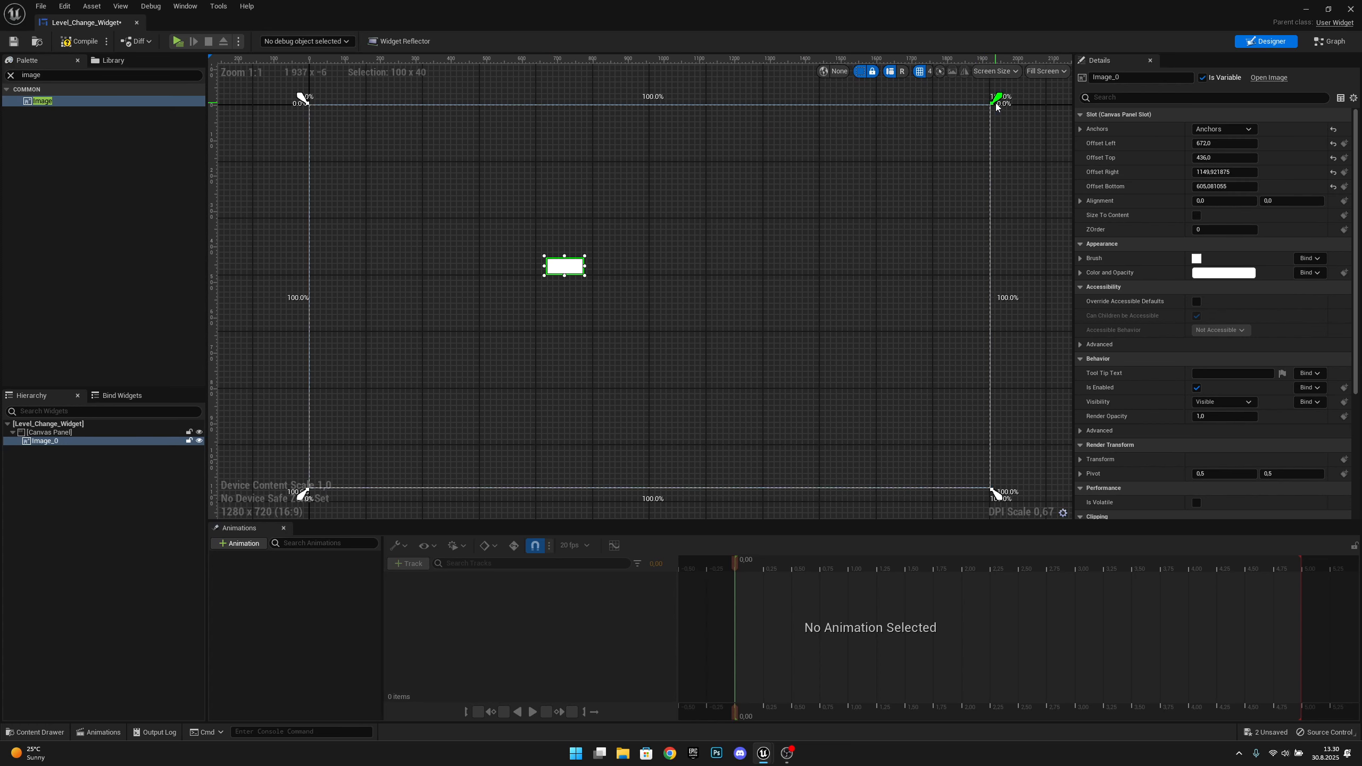
pyautogui.click(1334, 143)
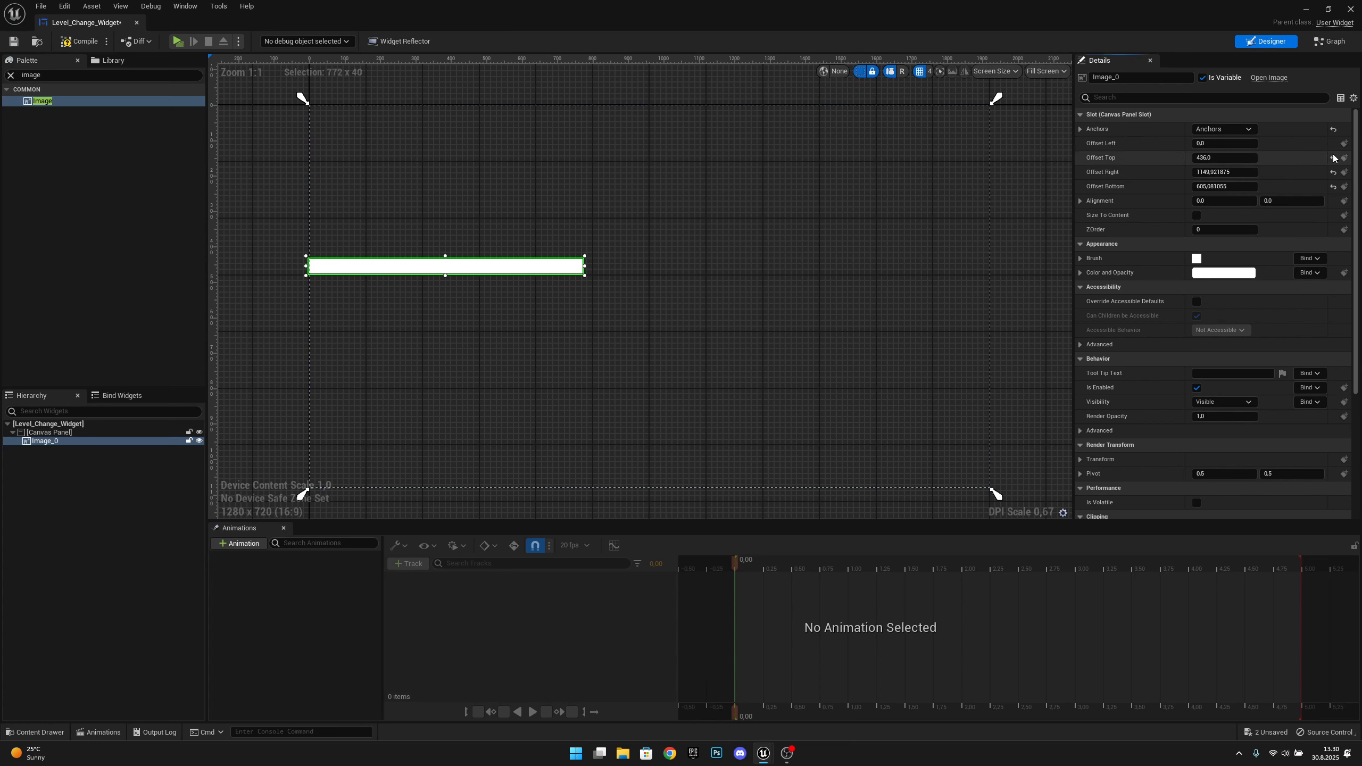
pyautogui.click(1333, 157)
pyautogui.click(1334, 172)
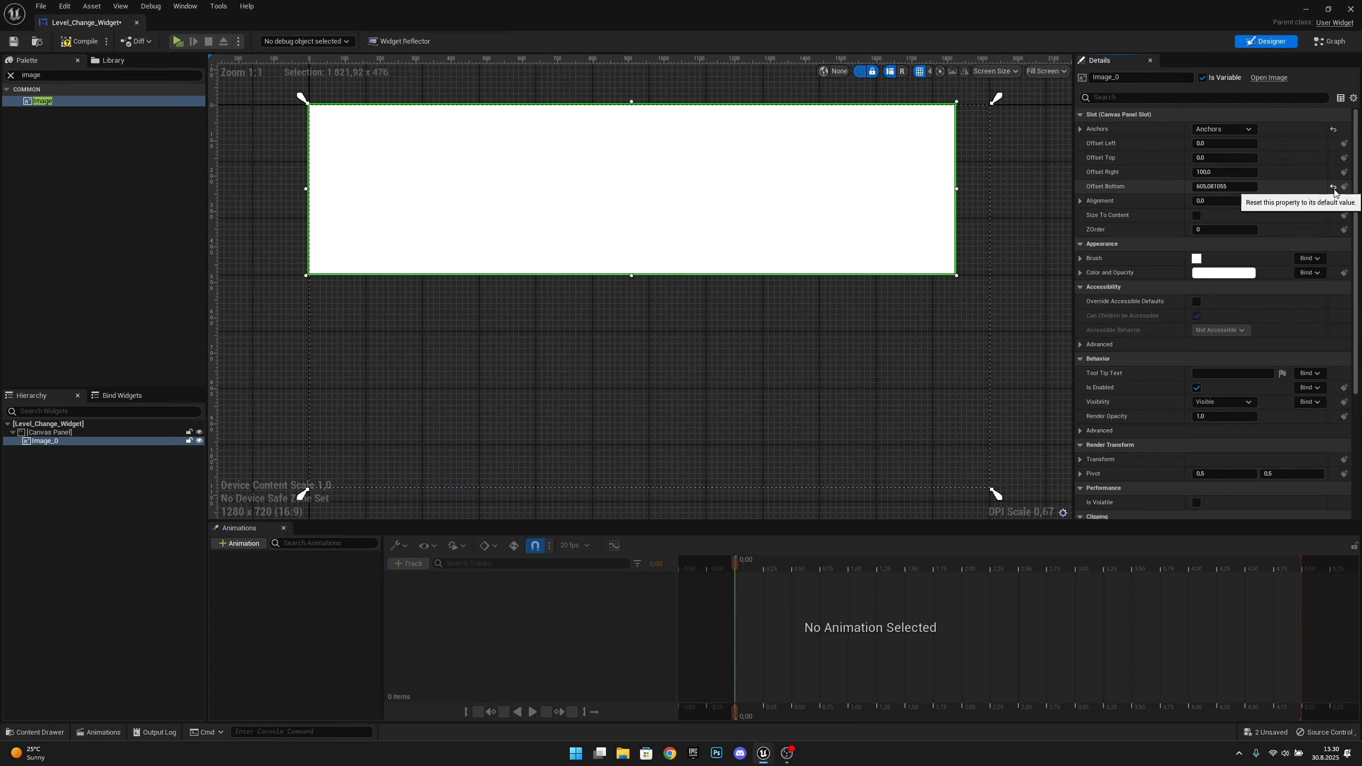
pyautogui.click(1333, 187)
pyautogui.click(1246, 172)
pyautogui.write('0')
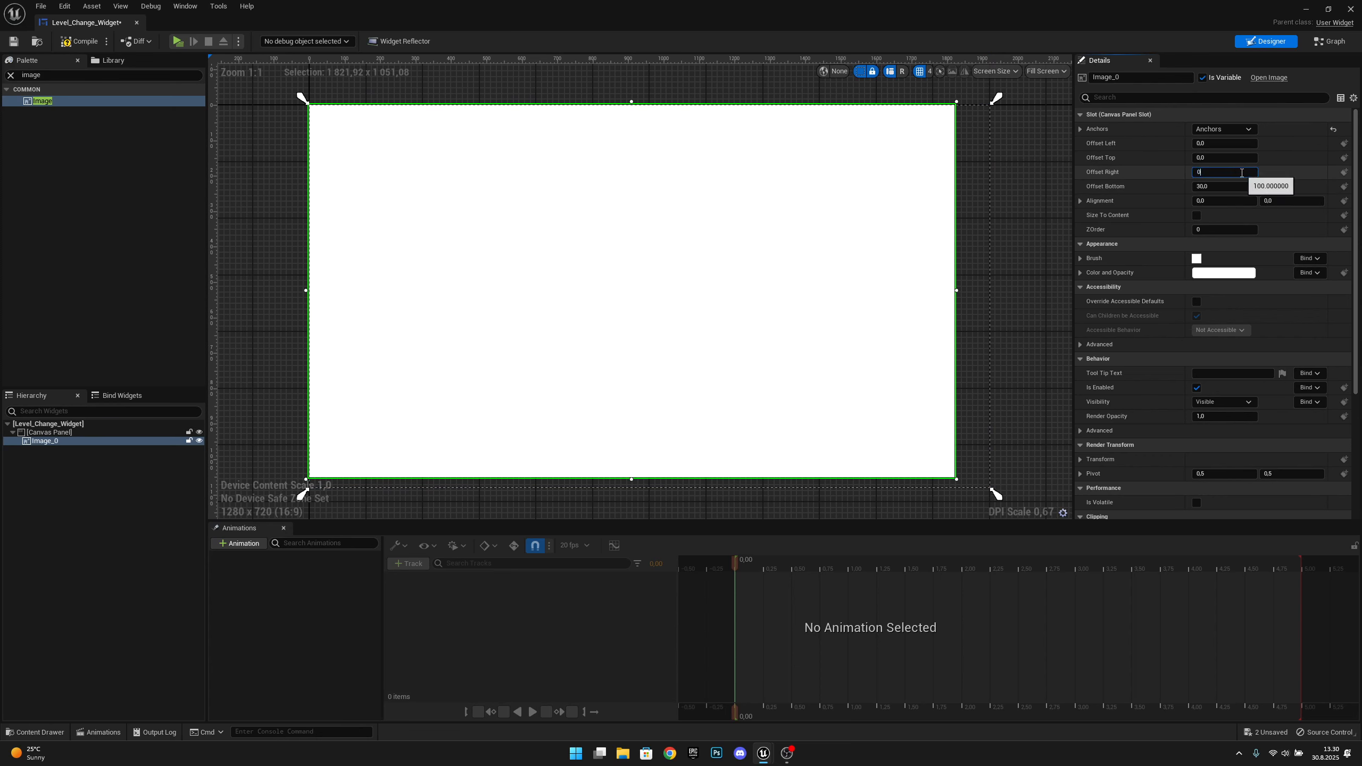
pyautogui.press('Tab')
pyautogui.write('0')
pyautogui.press('Return')
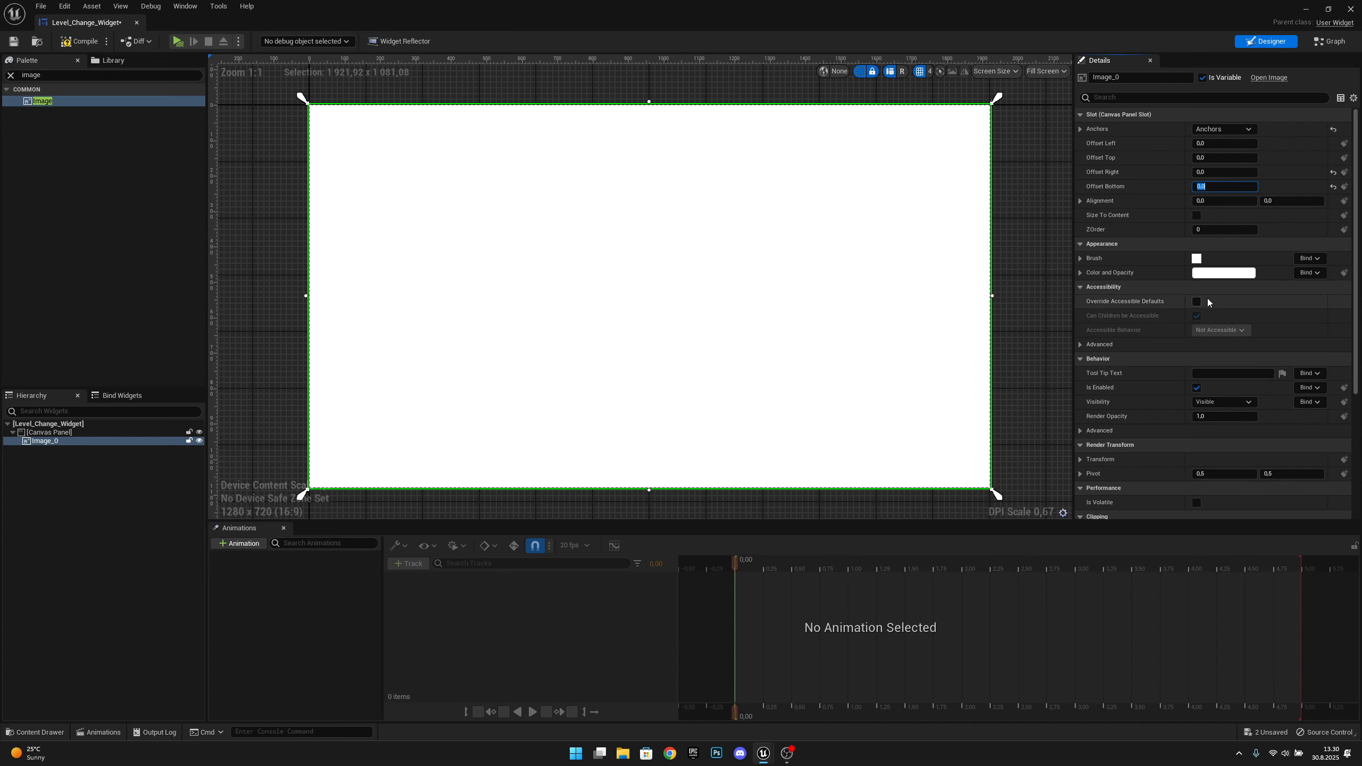
# - Set the image's Color and Opacity to solid black
pyautogui.click(1230, 274)
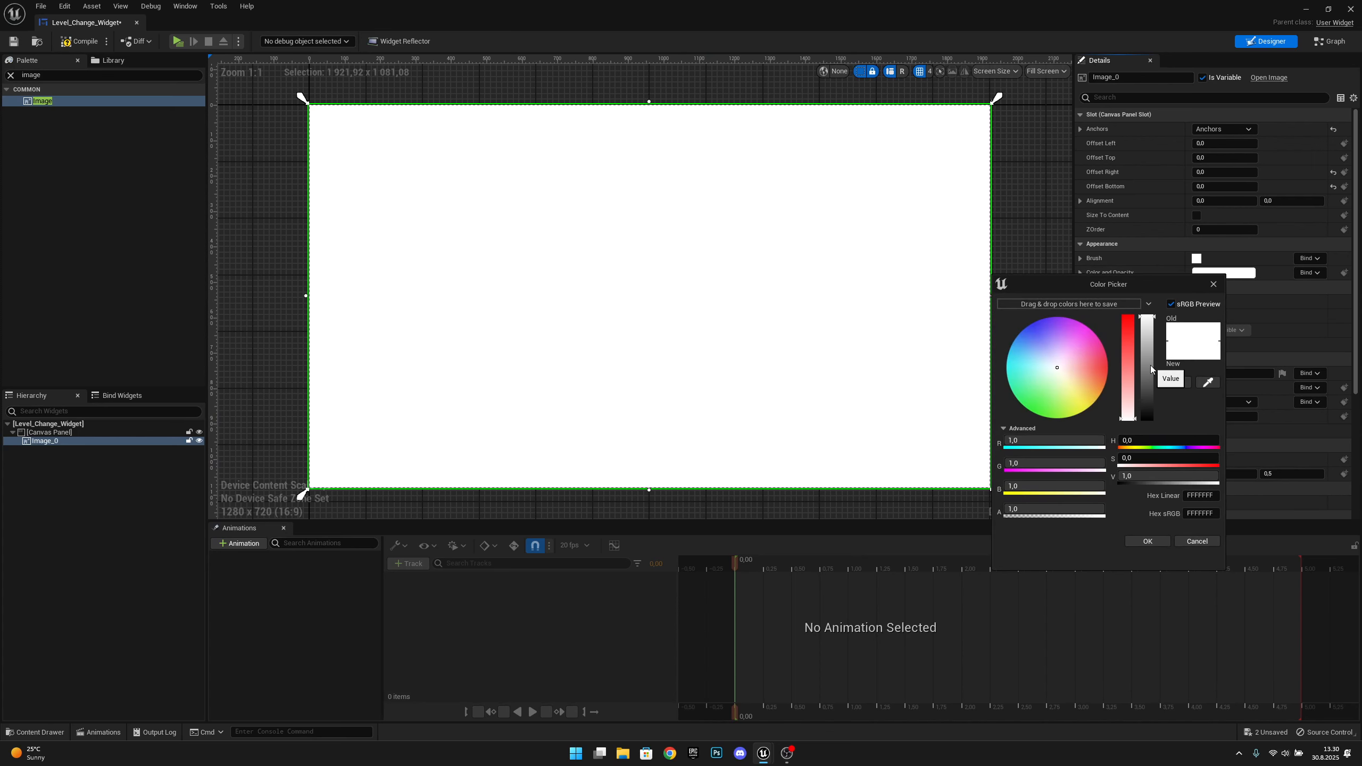
pyautogui.moveTo(1150, 366); pyautogui.dragTo(1150, 424)
pyautogui.click(1148, 540)
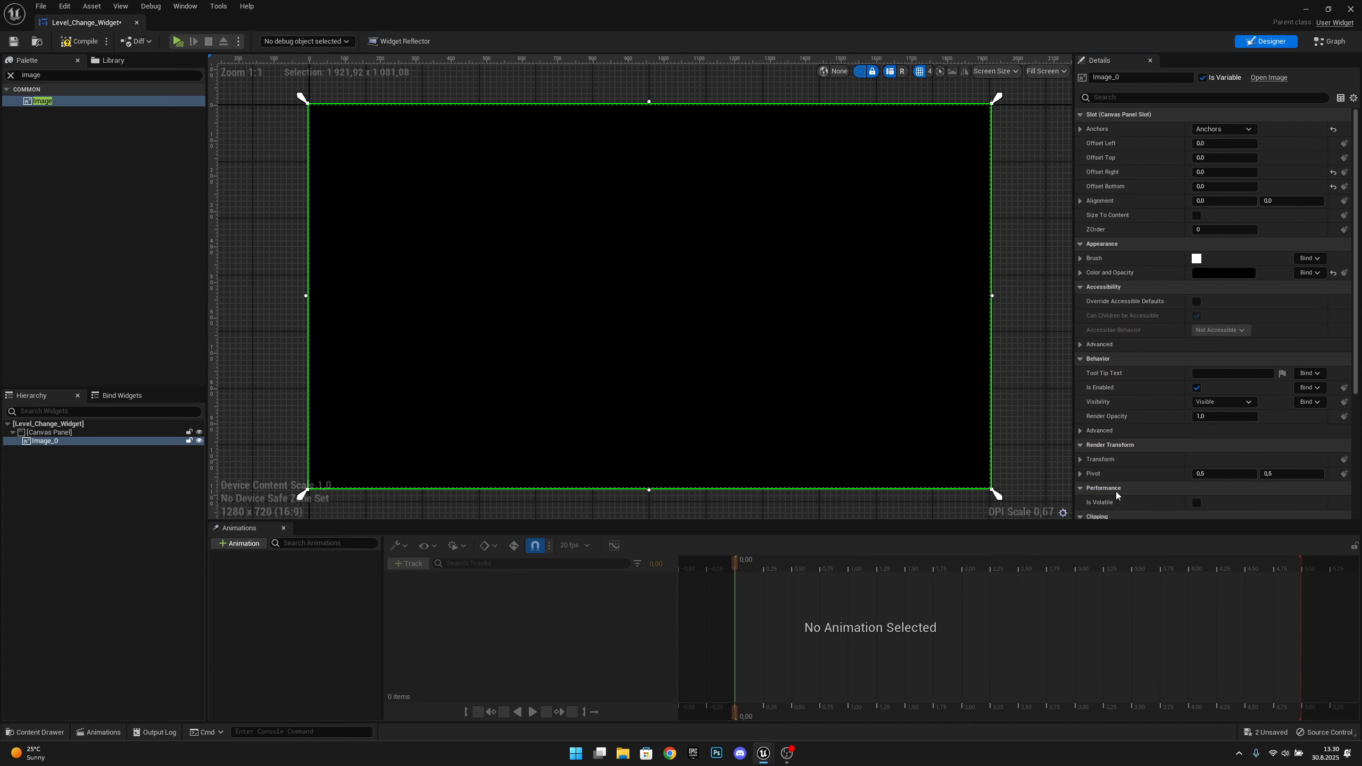
# - Rename the image widget in the hierarchy as Black_Fade
pyautogui.click(49, 445)
pyautogui.click(50, 445)
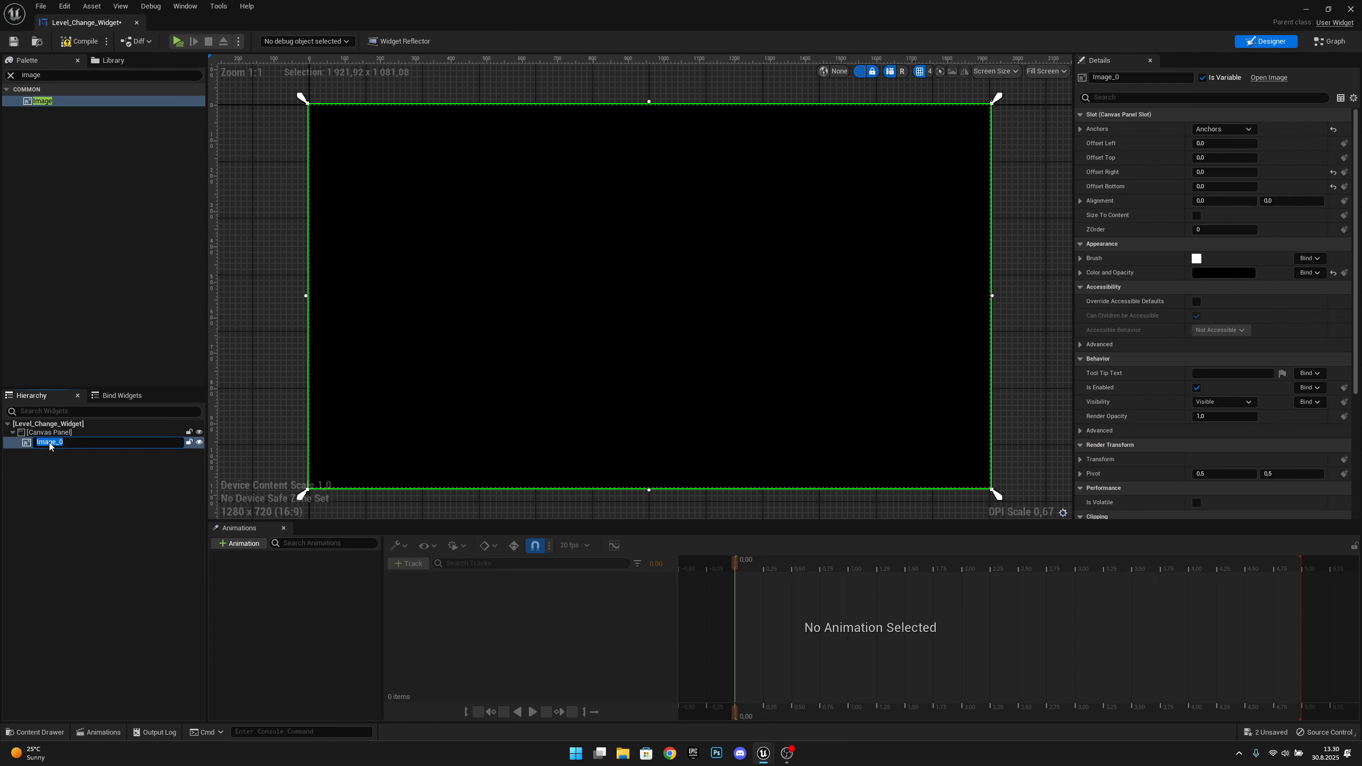
pyautogui.write('Black_Fade')
pyautogui.press('Return')
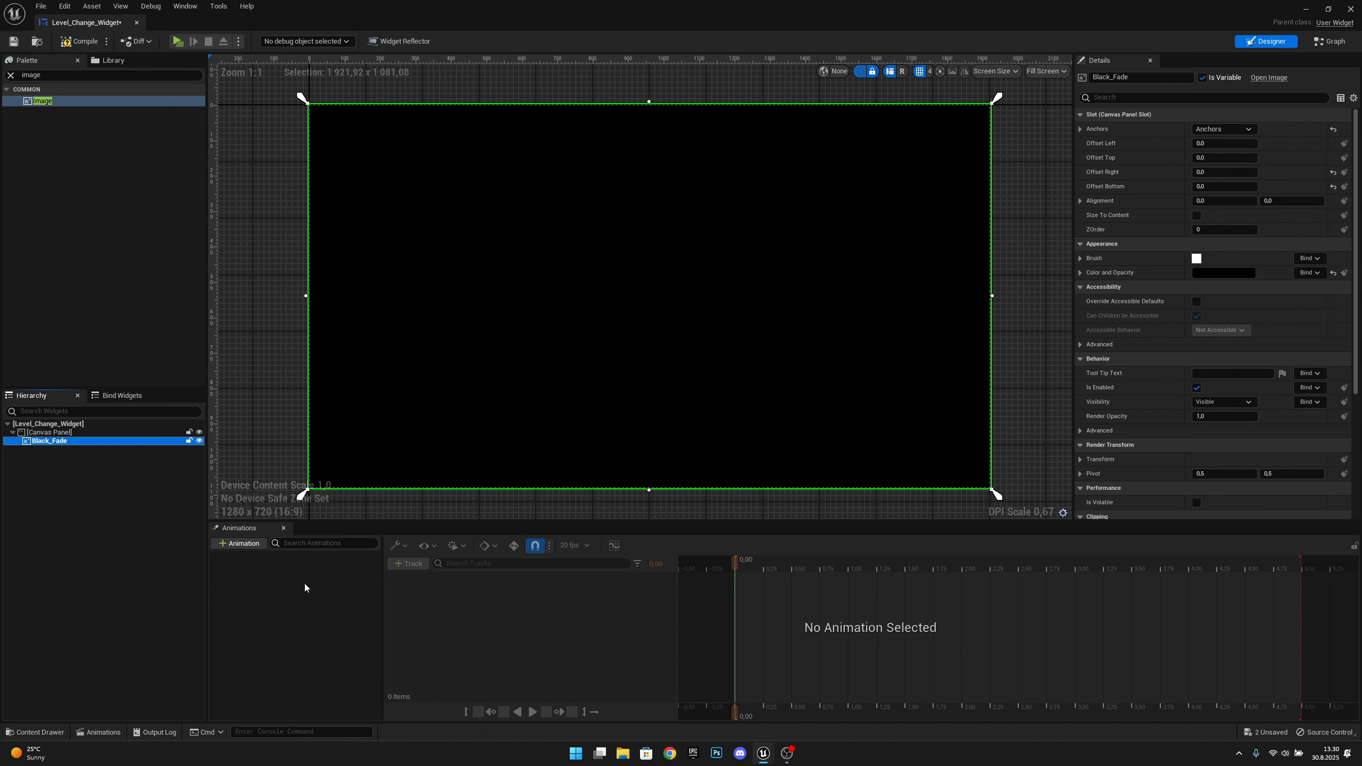
# - Create a widget animation named Start_Anim
pyautogui.click(242, 544)
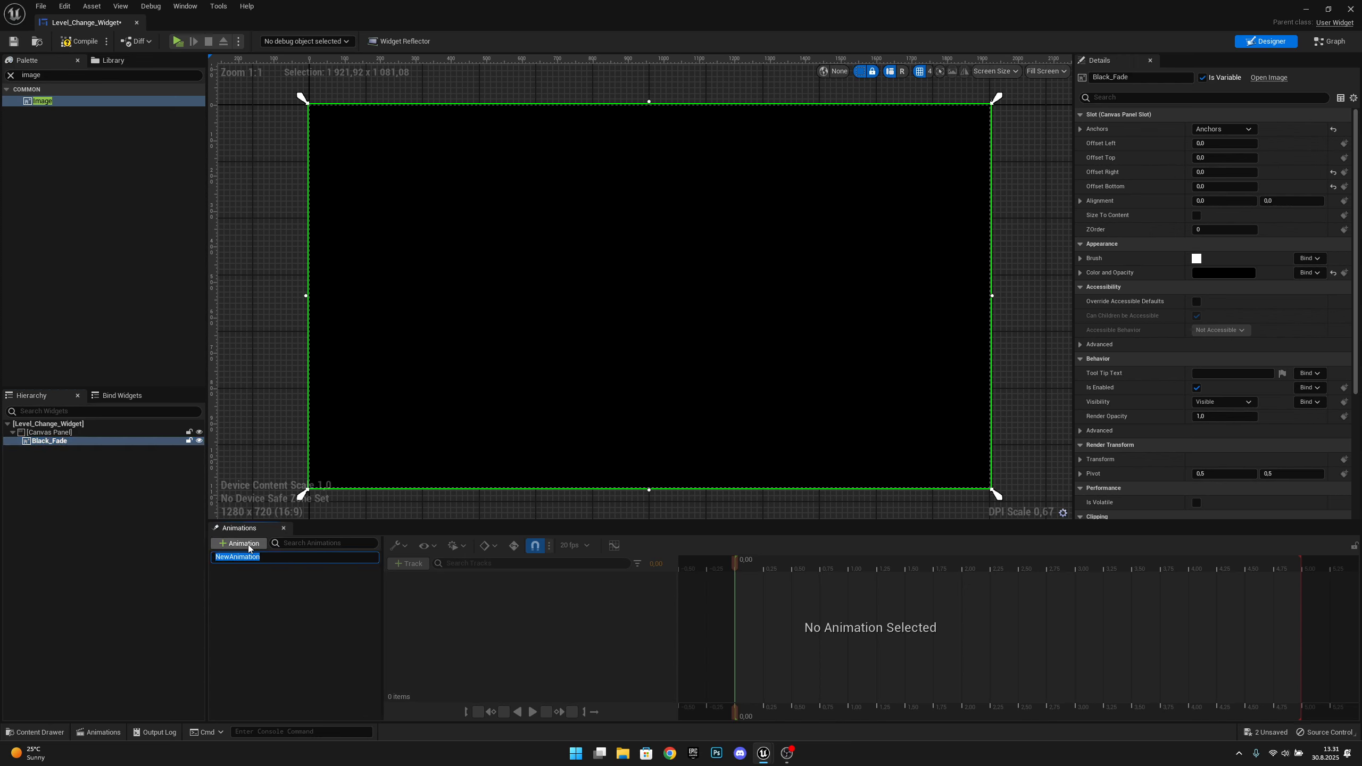
pyautogui.write('Start_Anim')
pyautogui.press('Return')
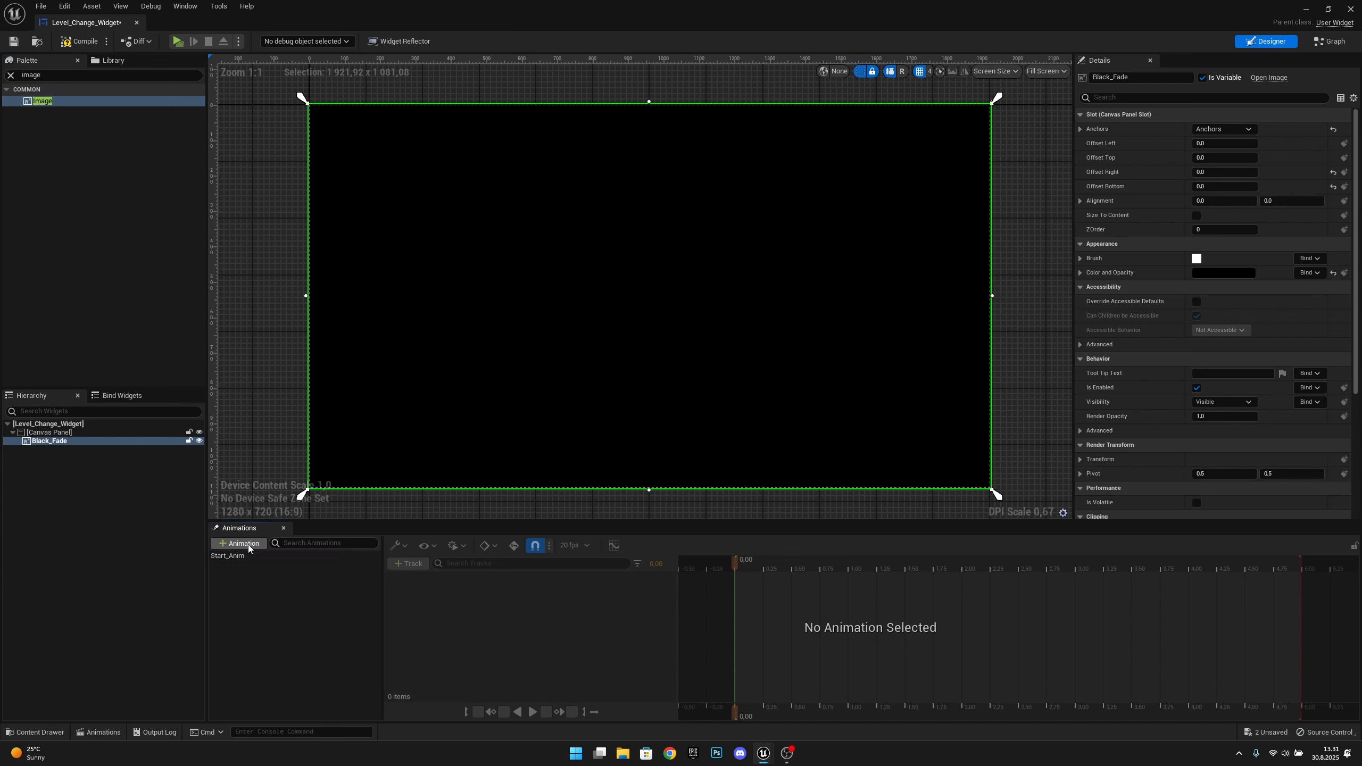
# - Add a Black_Fade track with a Render Opacity property track to the Start_Anim animation
pyautogui.click(243, 557)
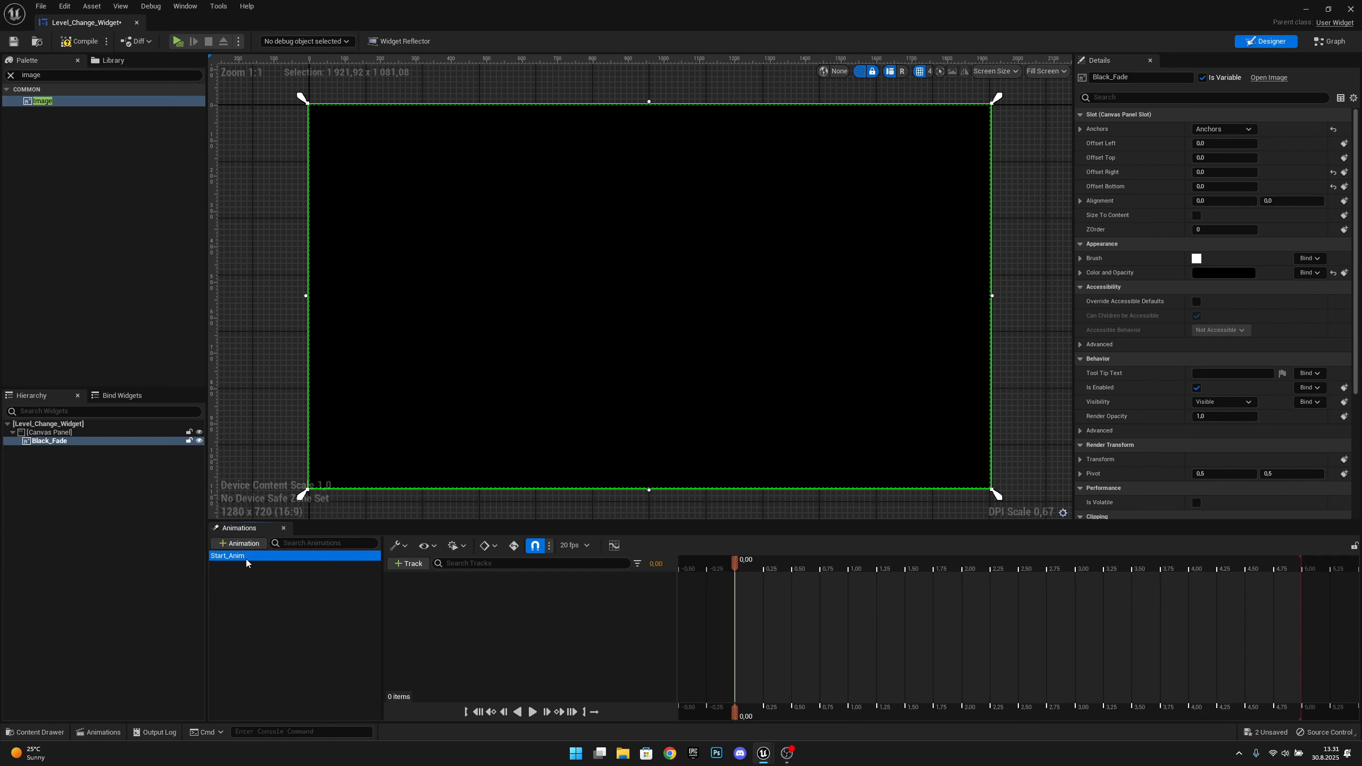
pyautogui.click(406, 564)
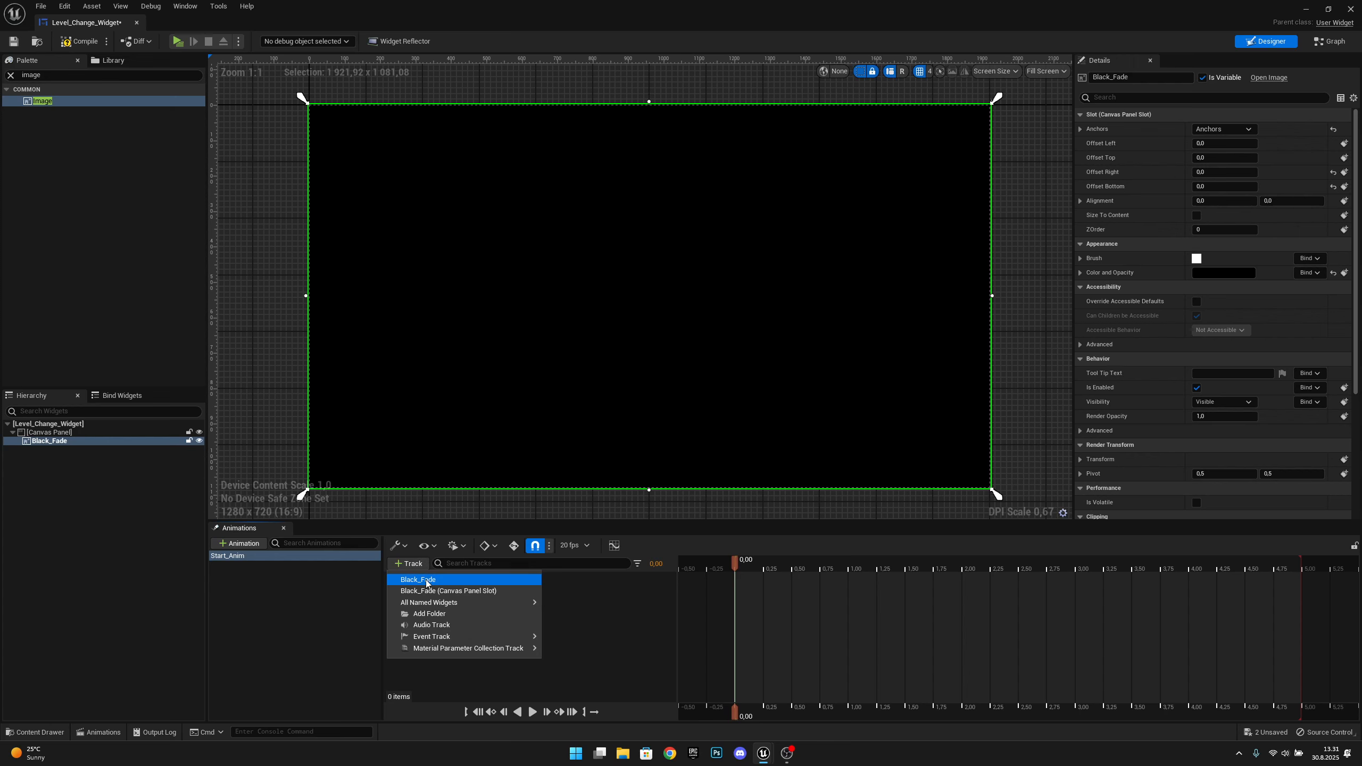
pyautogui.click(427, 580)
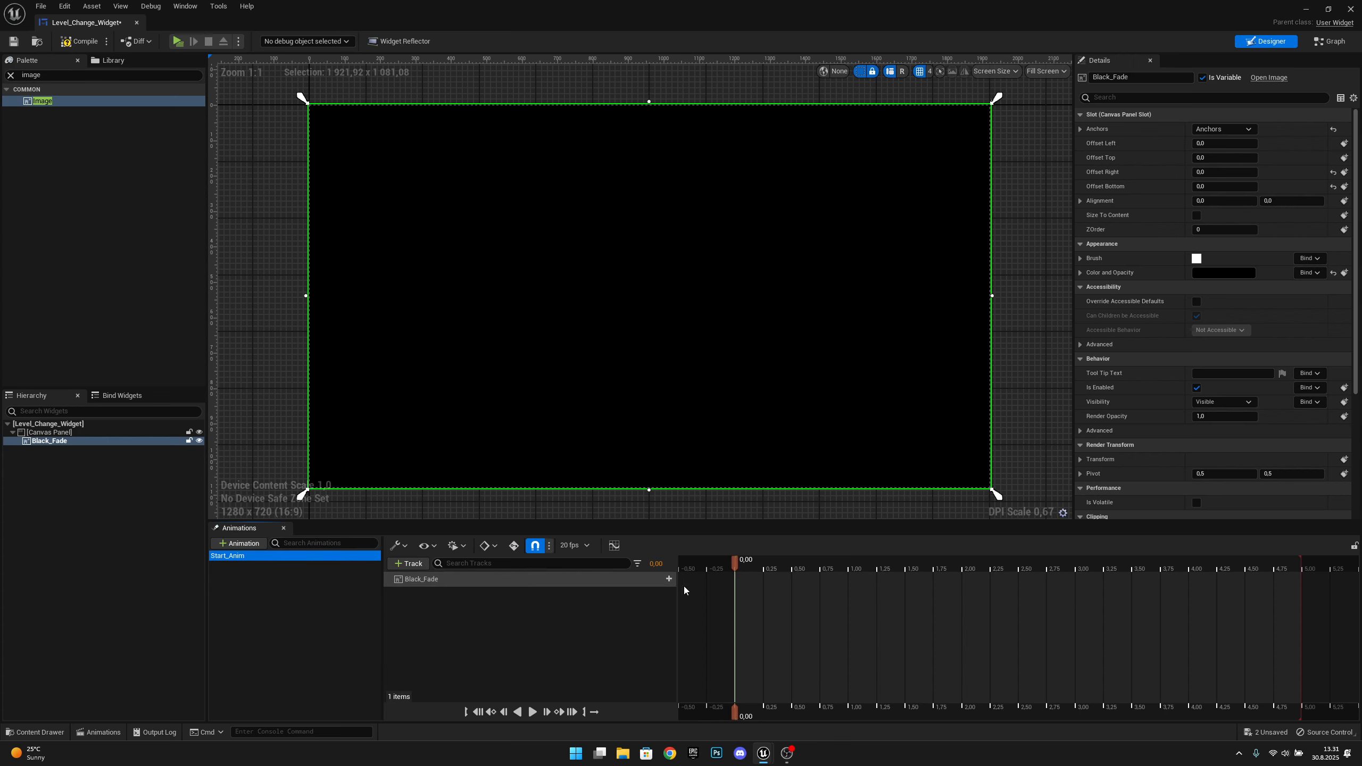
pyautogui.click(662, 579)
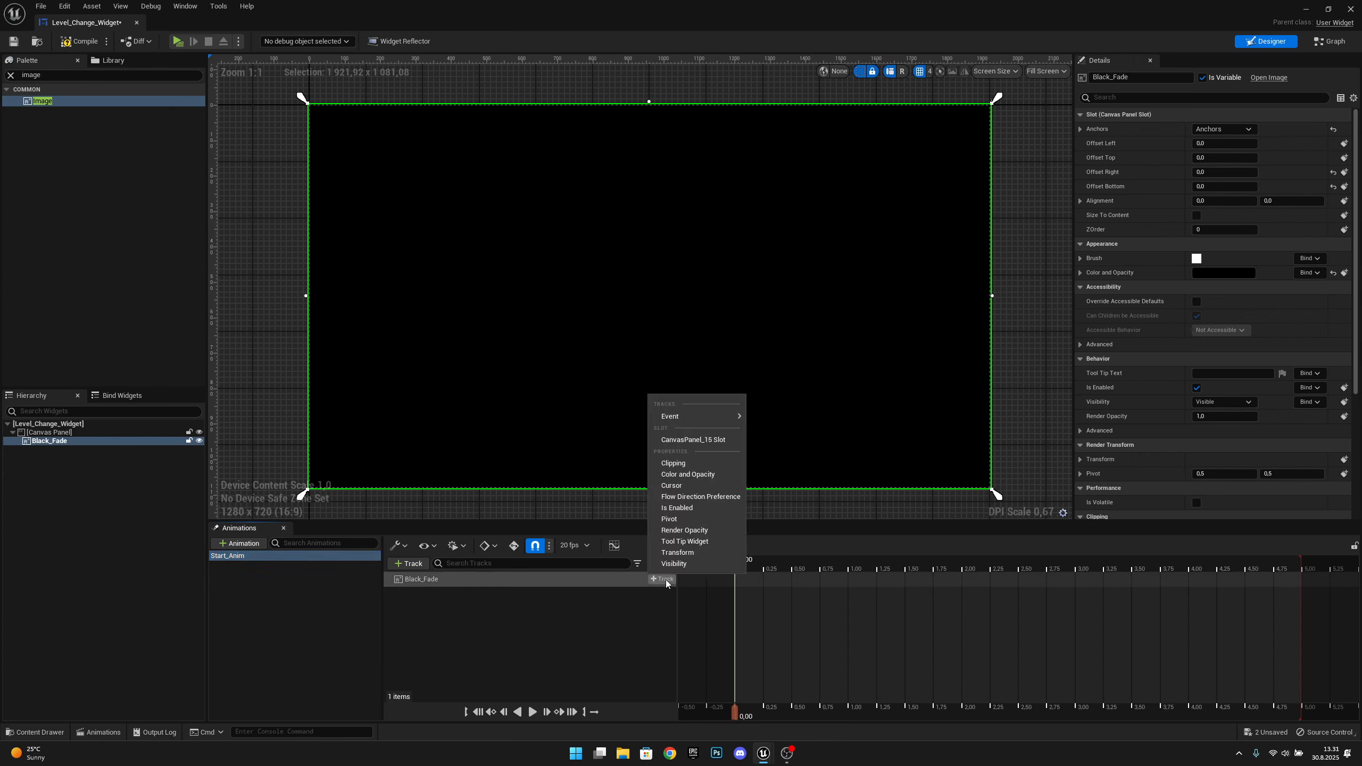
pyautogui.click(691, 531)
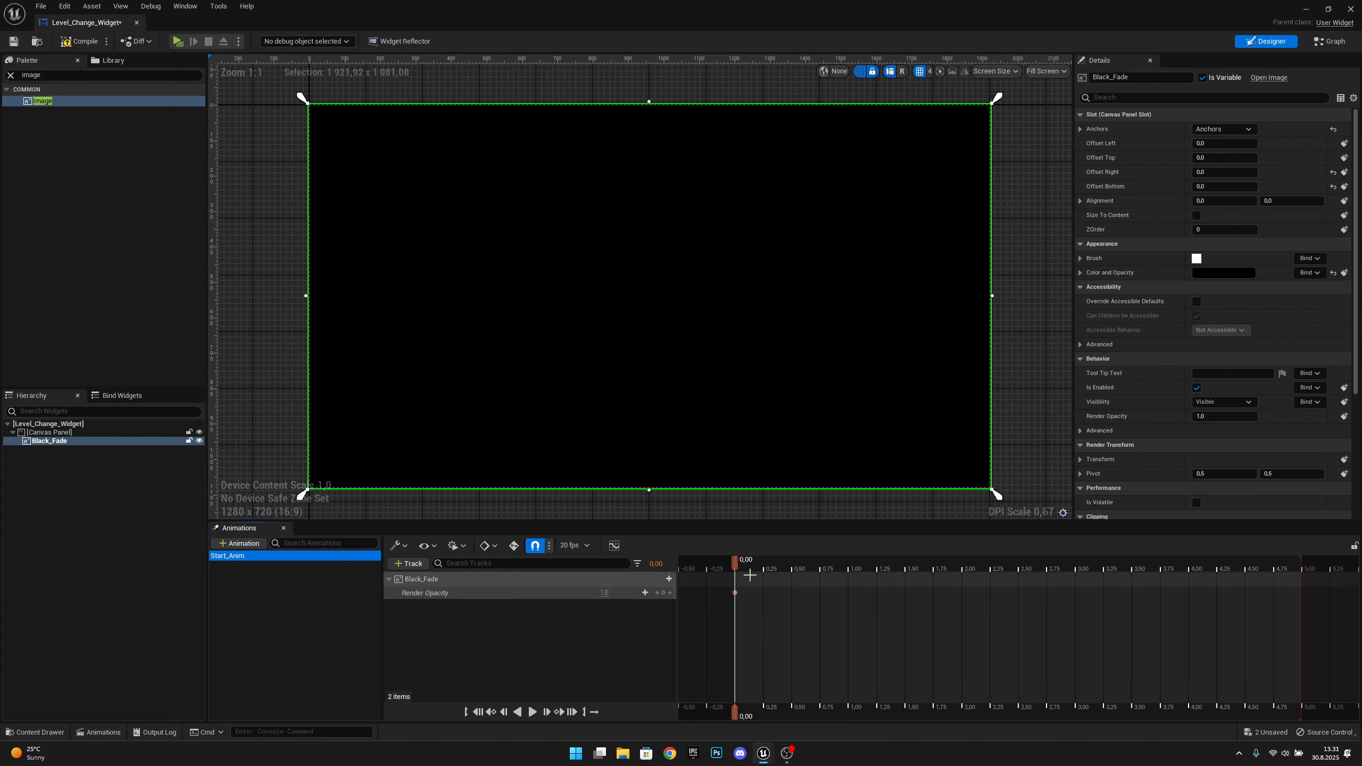
# - Key Black_Fade's Render Opacity at 0 at 0.50 seconds in Start_Anim and preview the fade
pyautogui.moveTo(736, 563); pyautogui.dragTo(793, 571)
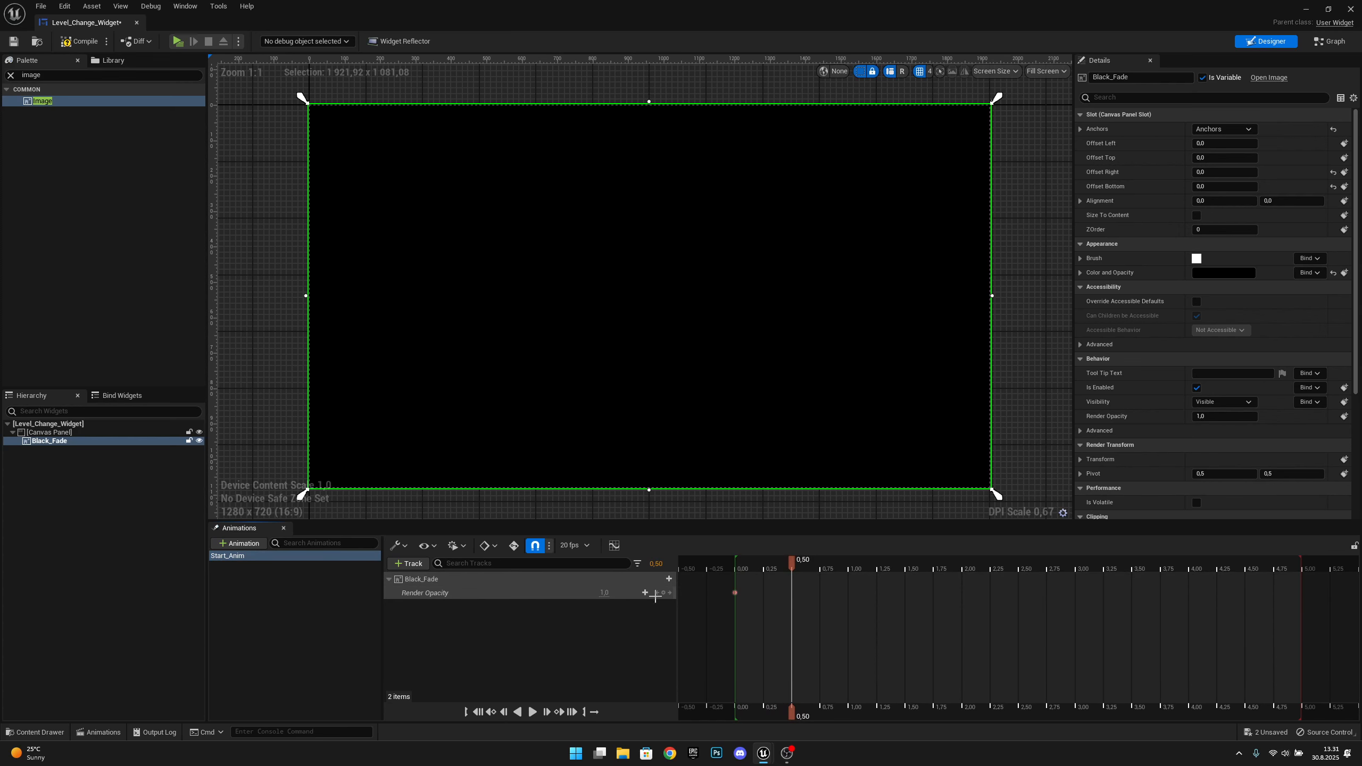
pyautogui.write('0')
pyautogui.press('Return')
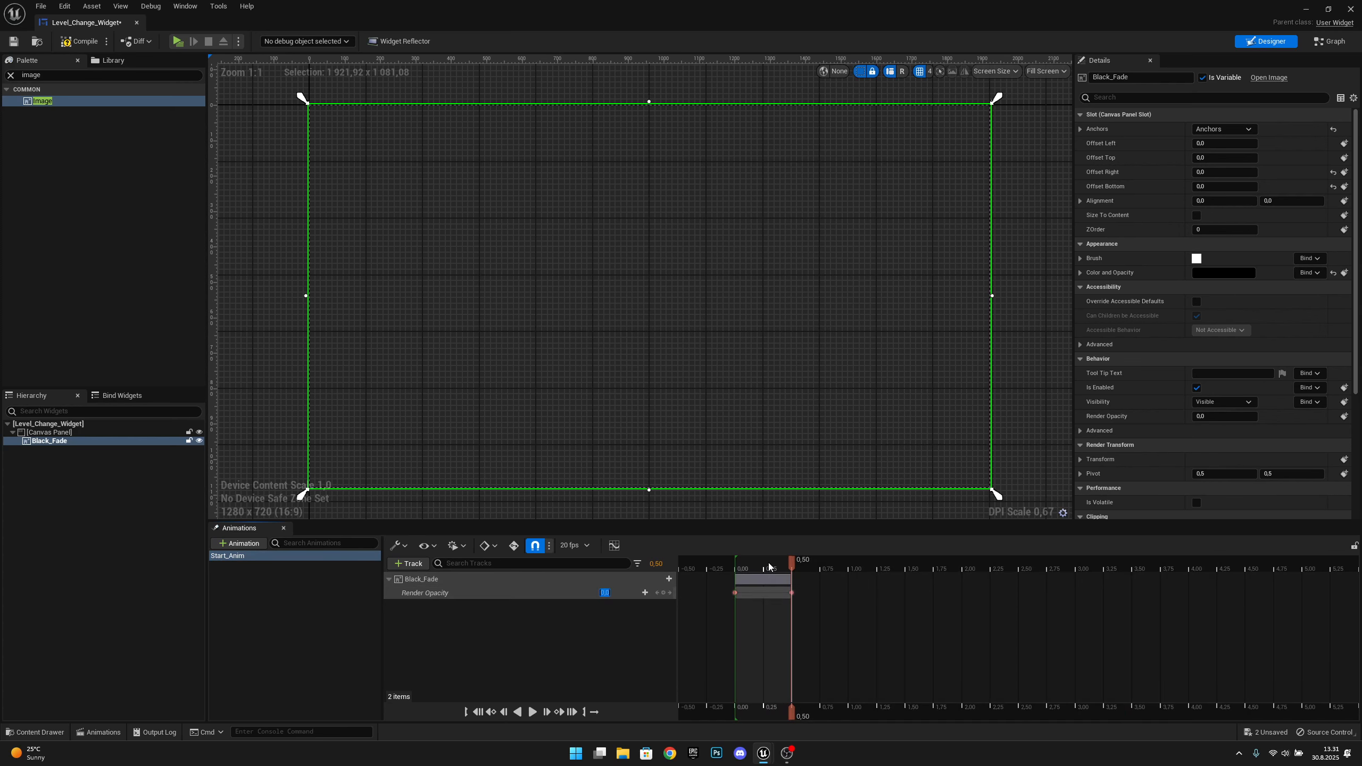
pyautogui.click(736, 562)
pyautogui.press('space')
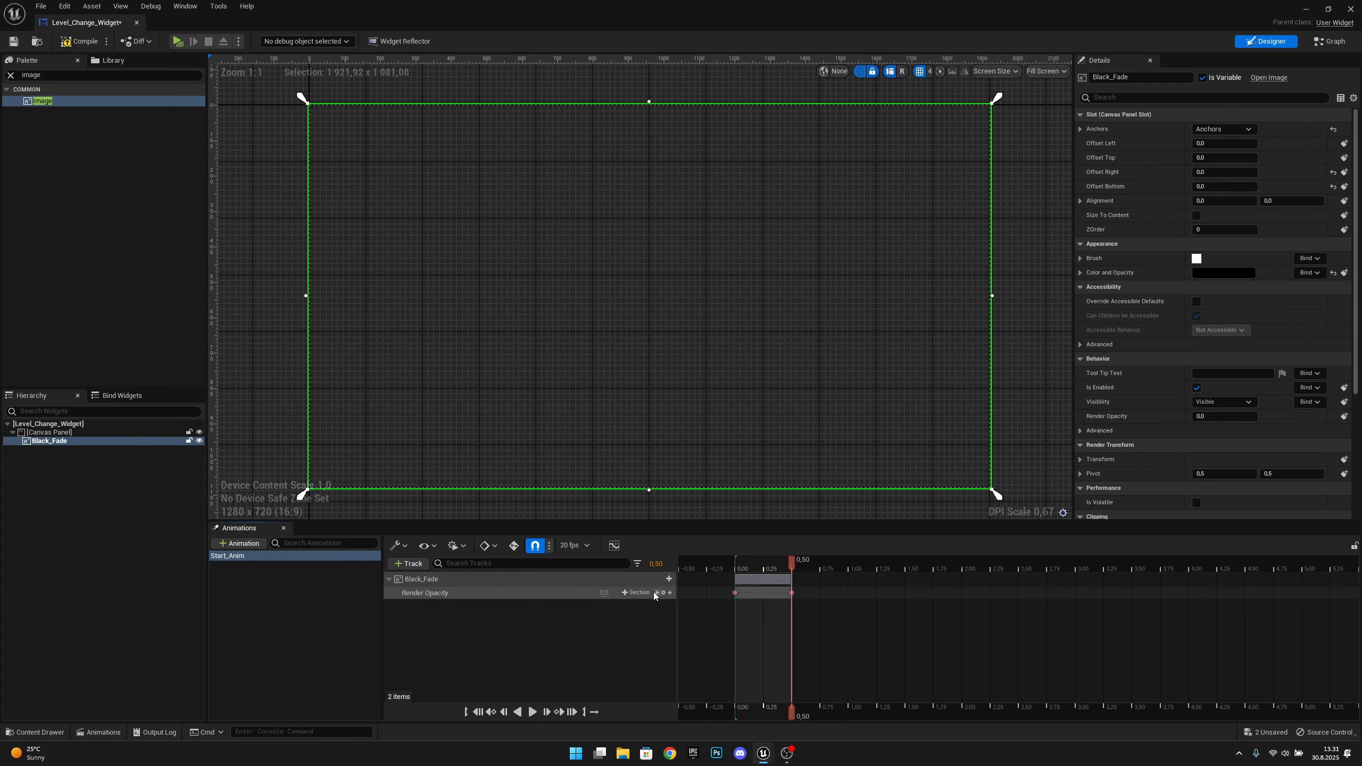
# - Add an Event Trigger track to Start_Anim with a key at 0.50 seconds and open that key's event
pyautogui.click(788, 567)
pyautogui.click(790, 568)
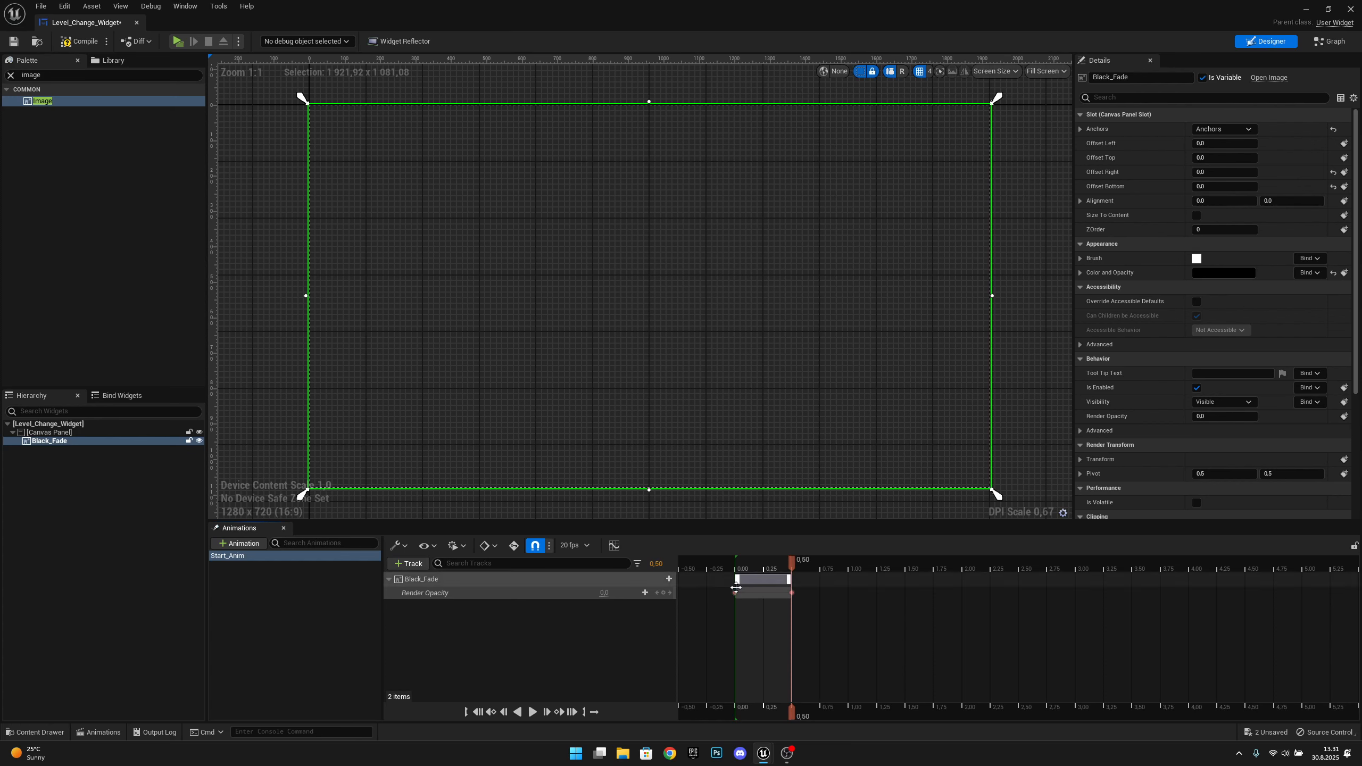
pyautogui.click(409, 564)
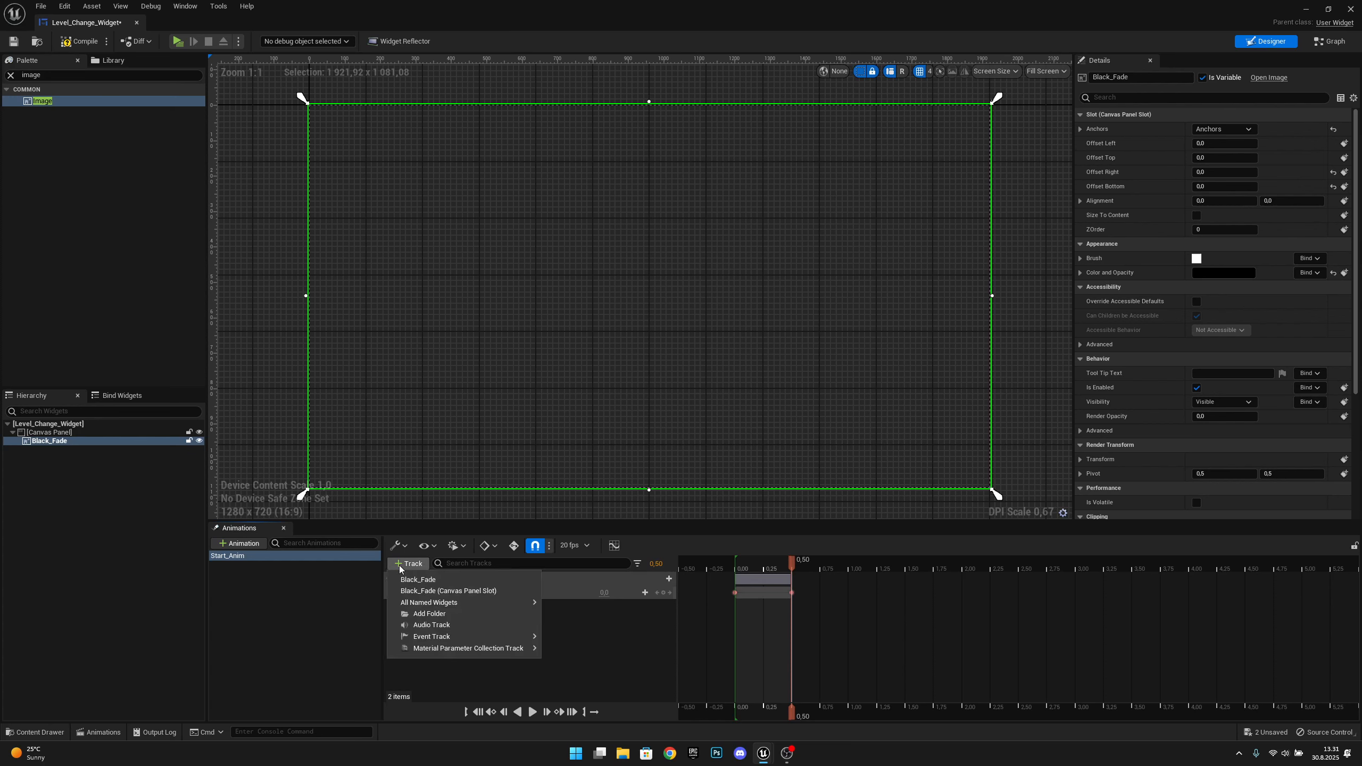
pyautogui.moveTo(439, 637)
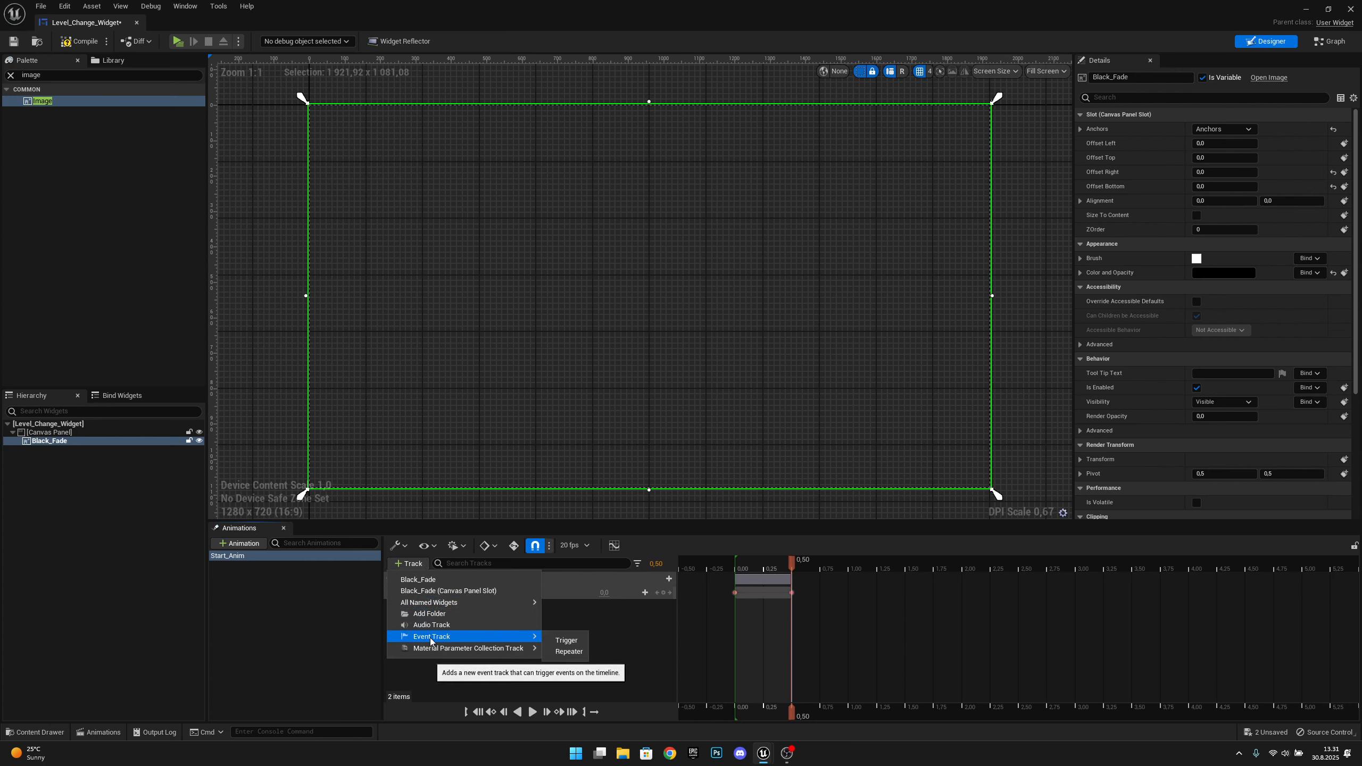
pyautogui.click(569, 641)
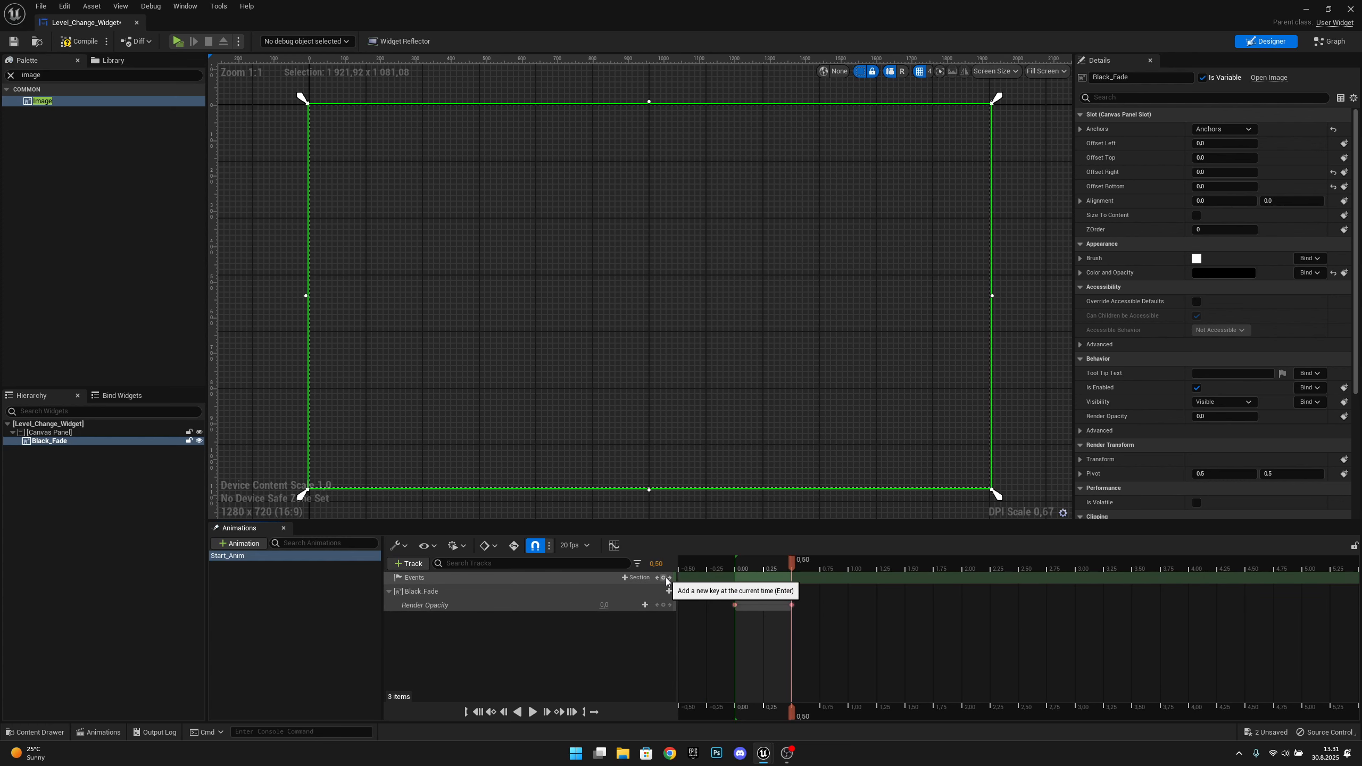
pyautogui.doubleClick(793, 580)
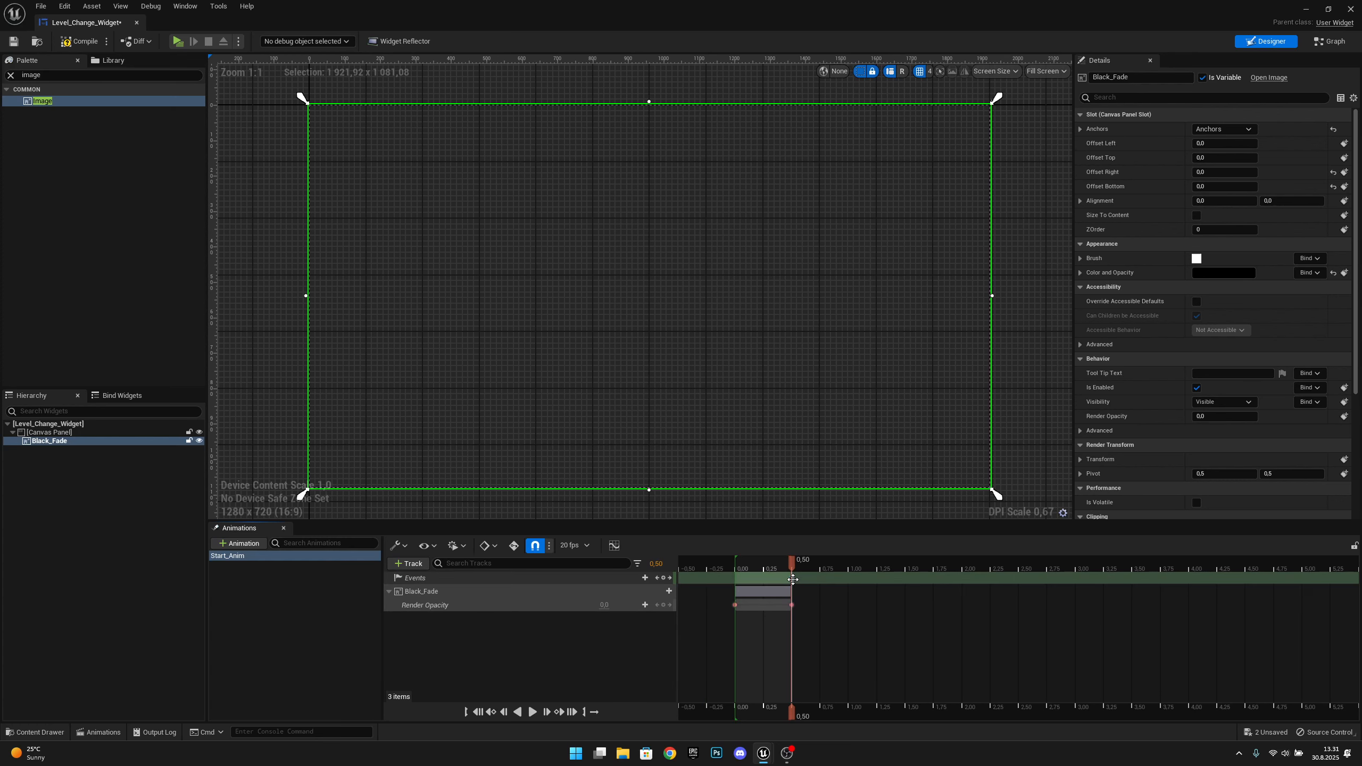
# - Connect a Remove from Parent node to the SequenceEvent node, then compile and save the widget
pyautogui.moveTo(867, 475); pyautogui.dragTo(706, 470, button='right')
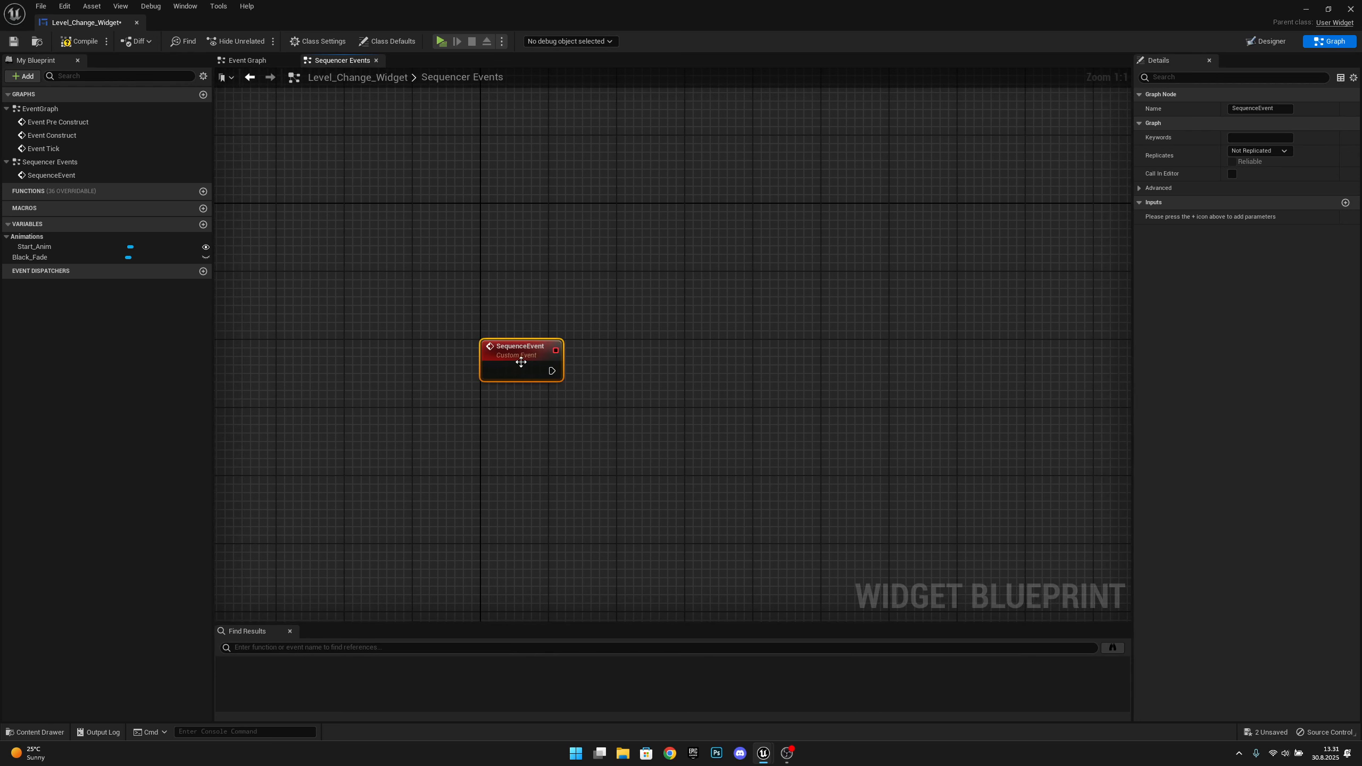
pyautogui.moveTo(806, 427); pyautogui.dragTo(732, 419, button='right')
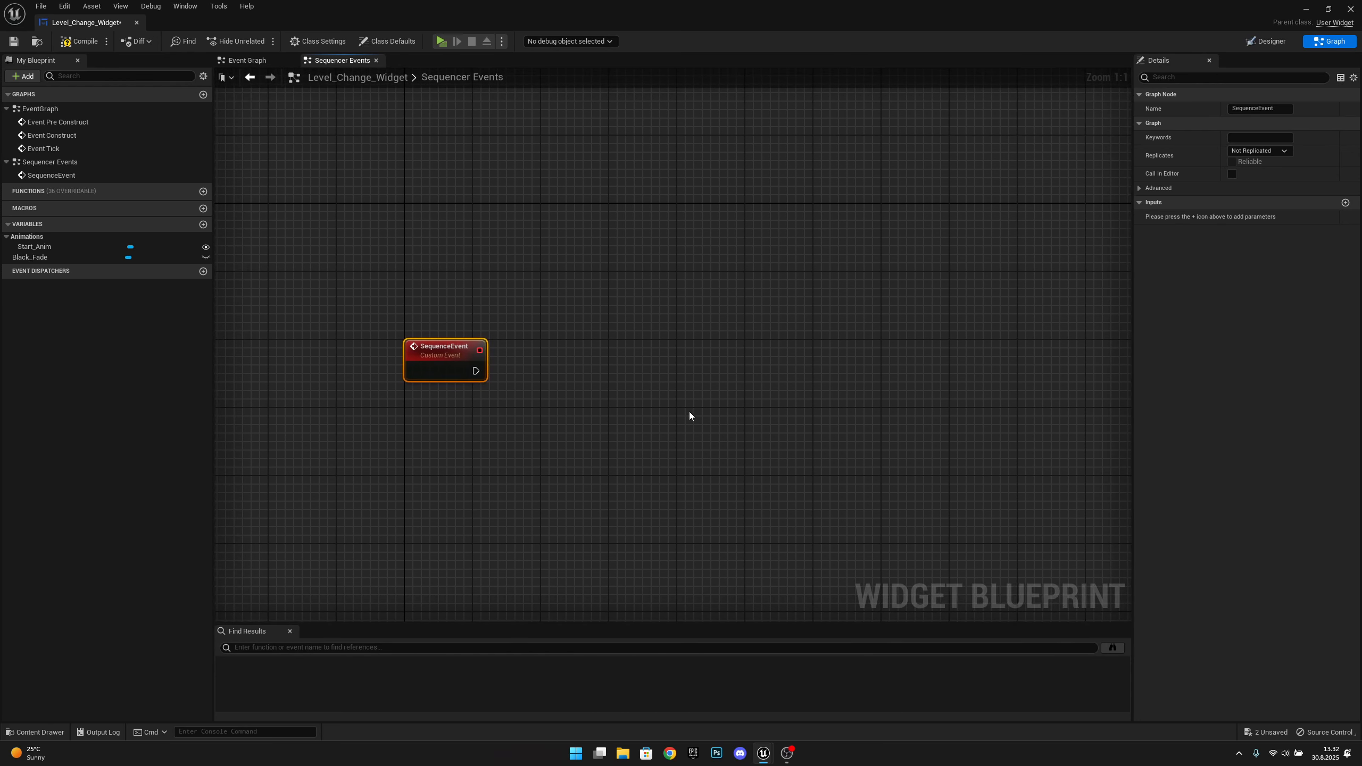
pyautogui.moveTo(476, 371); pyautogui.dragTo(577, 373)
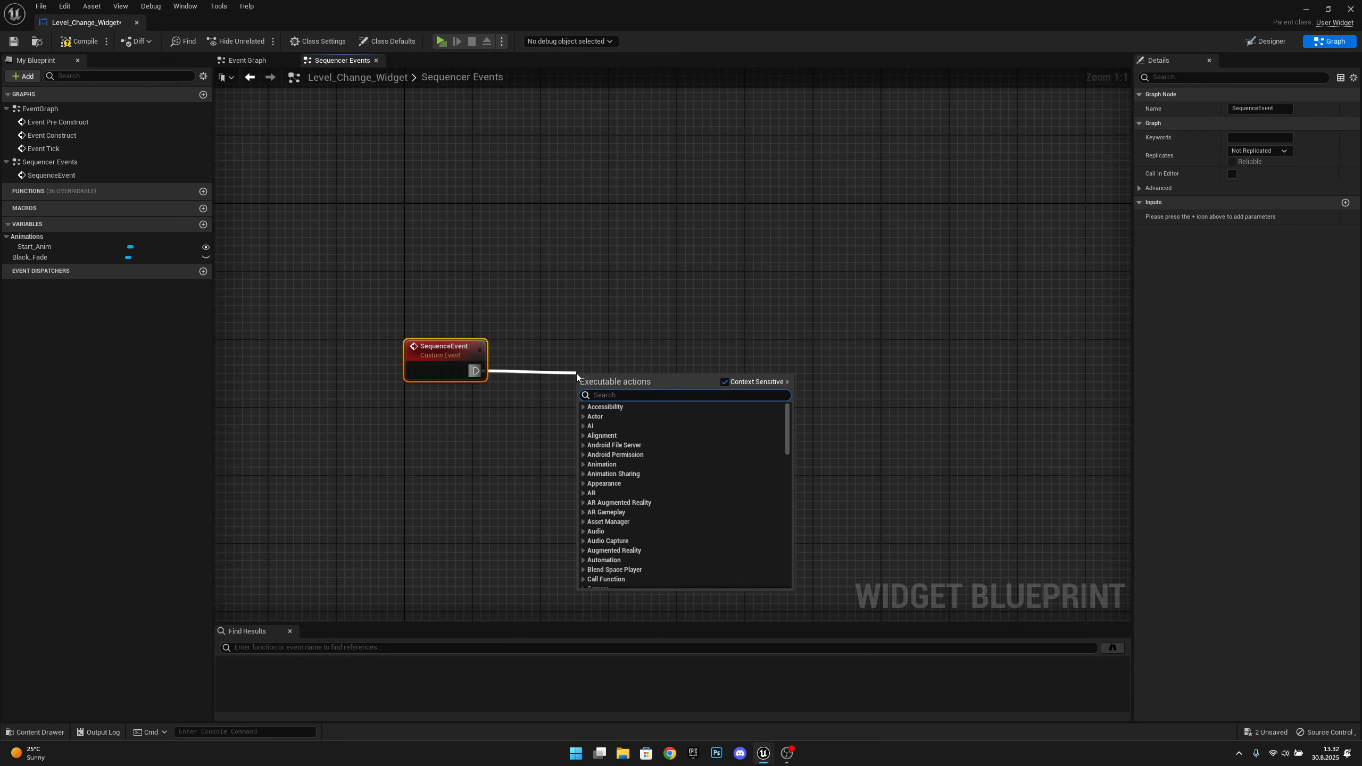
pyautogui.write('remove fro')
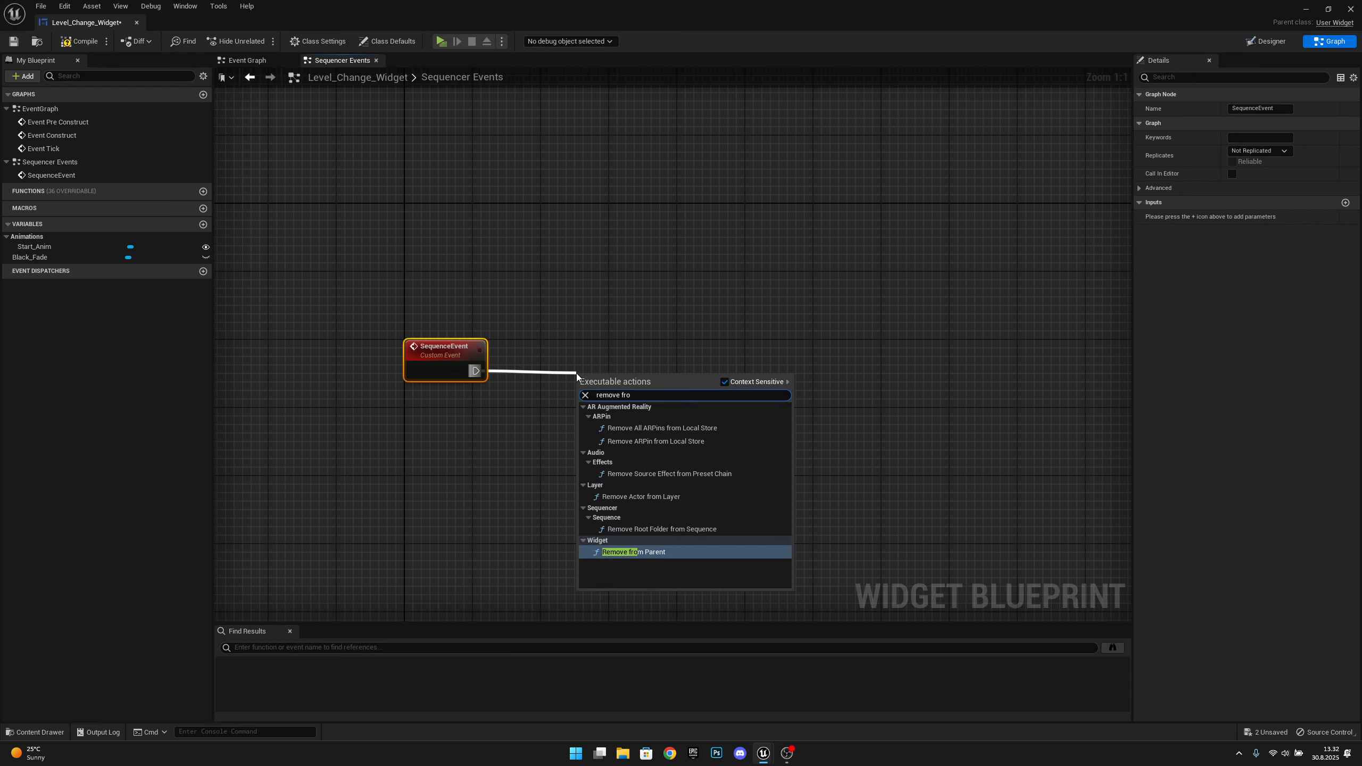
pyautogui.press('Return')
pyautogui.moveTo(607, 380); pyautogui.dragTo(569, 354)
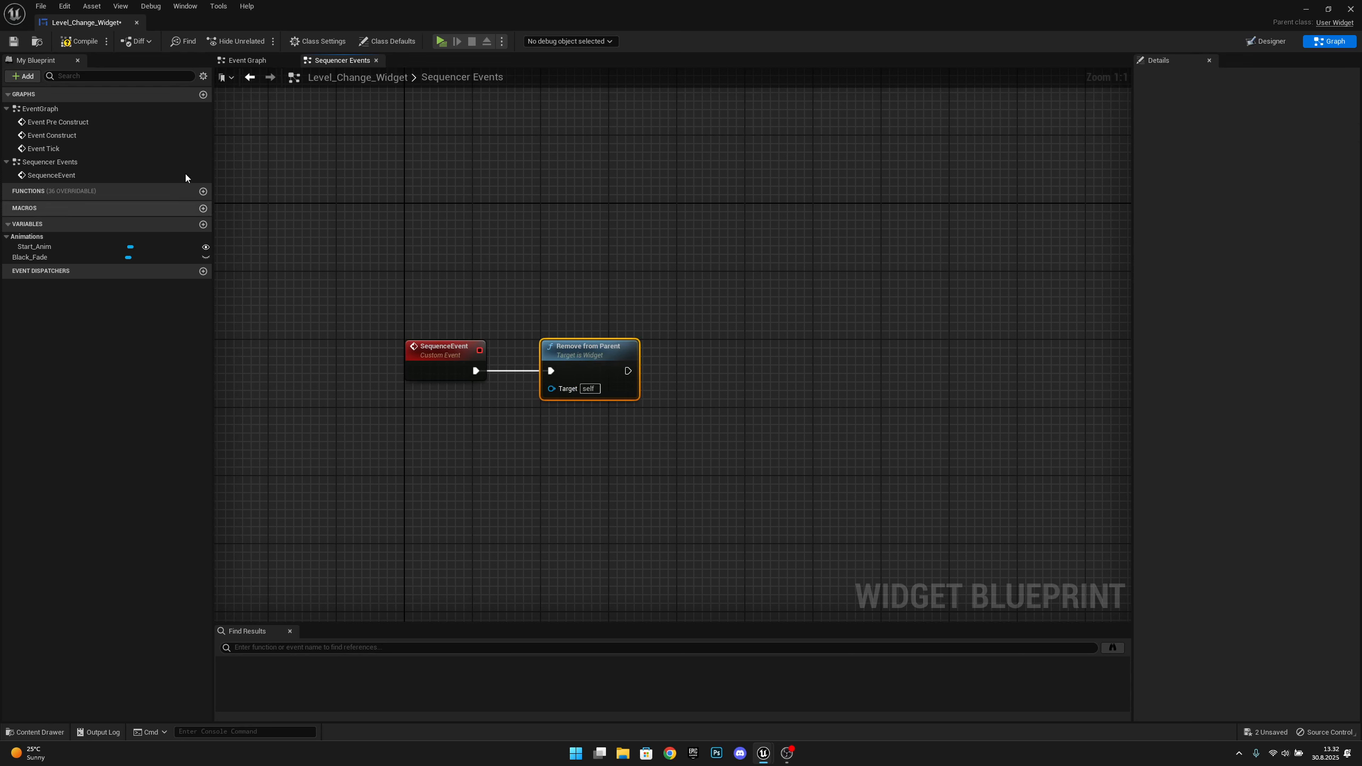
pyautogui.click(78, 41)
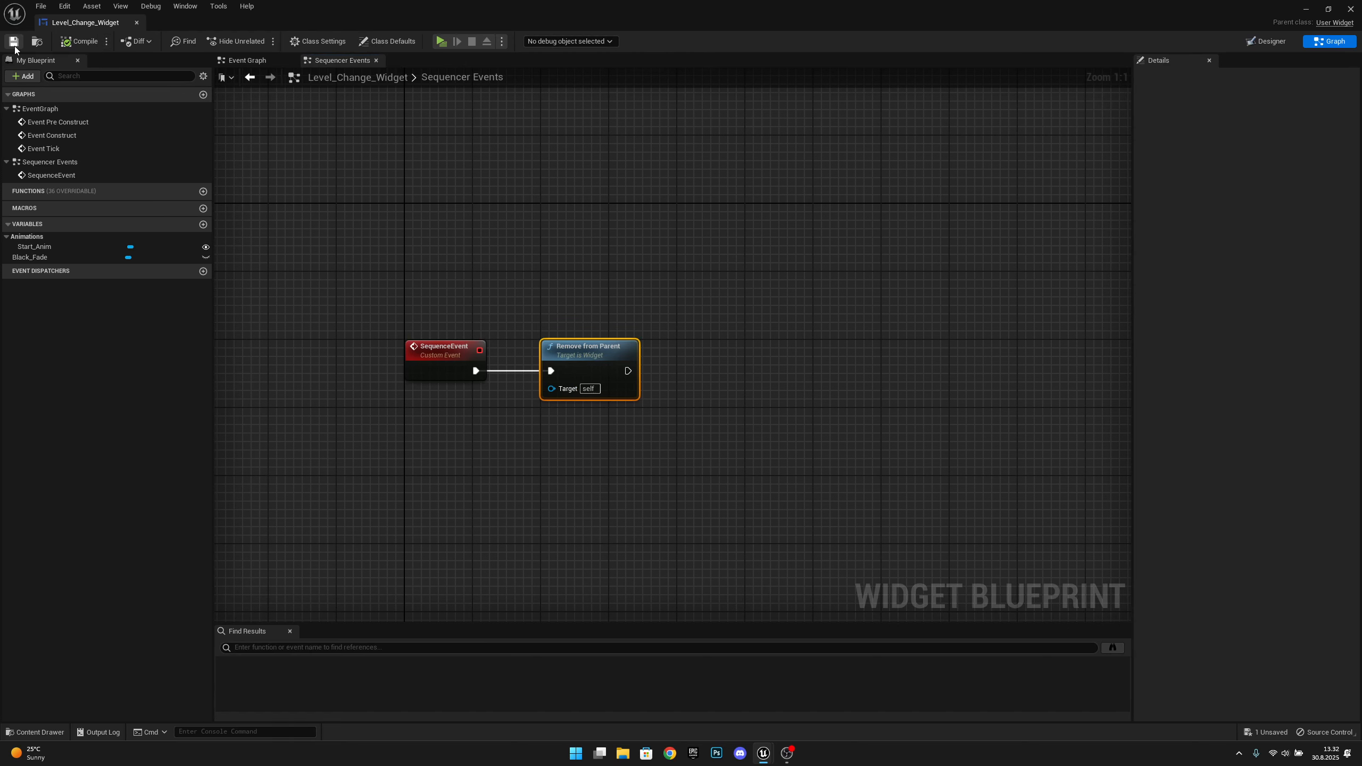
pyautogui.click(14, 42)
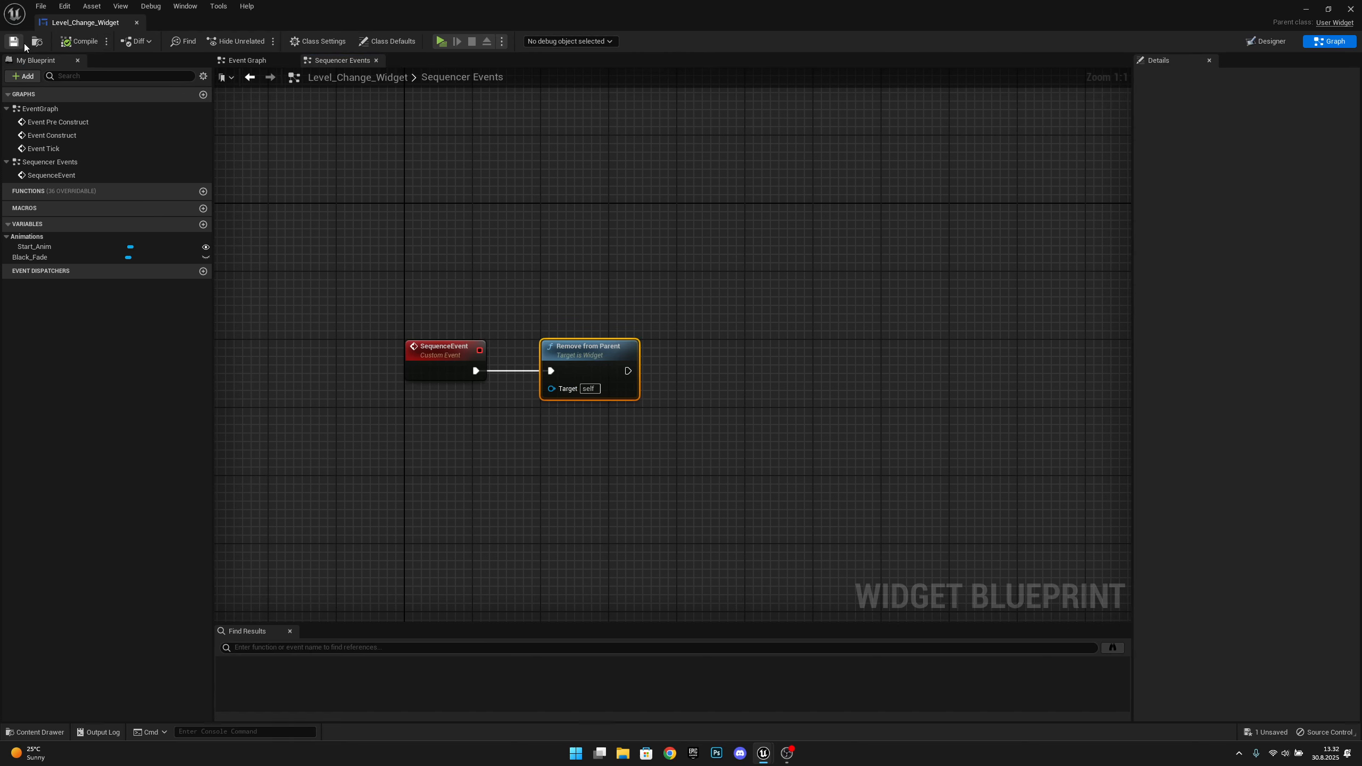
# - Create a second widget animation in the designer and name it End_Anim
pyautogui.click(1269, 45)
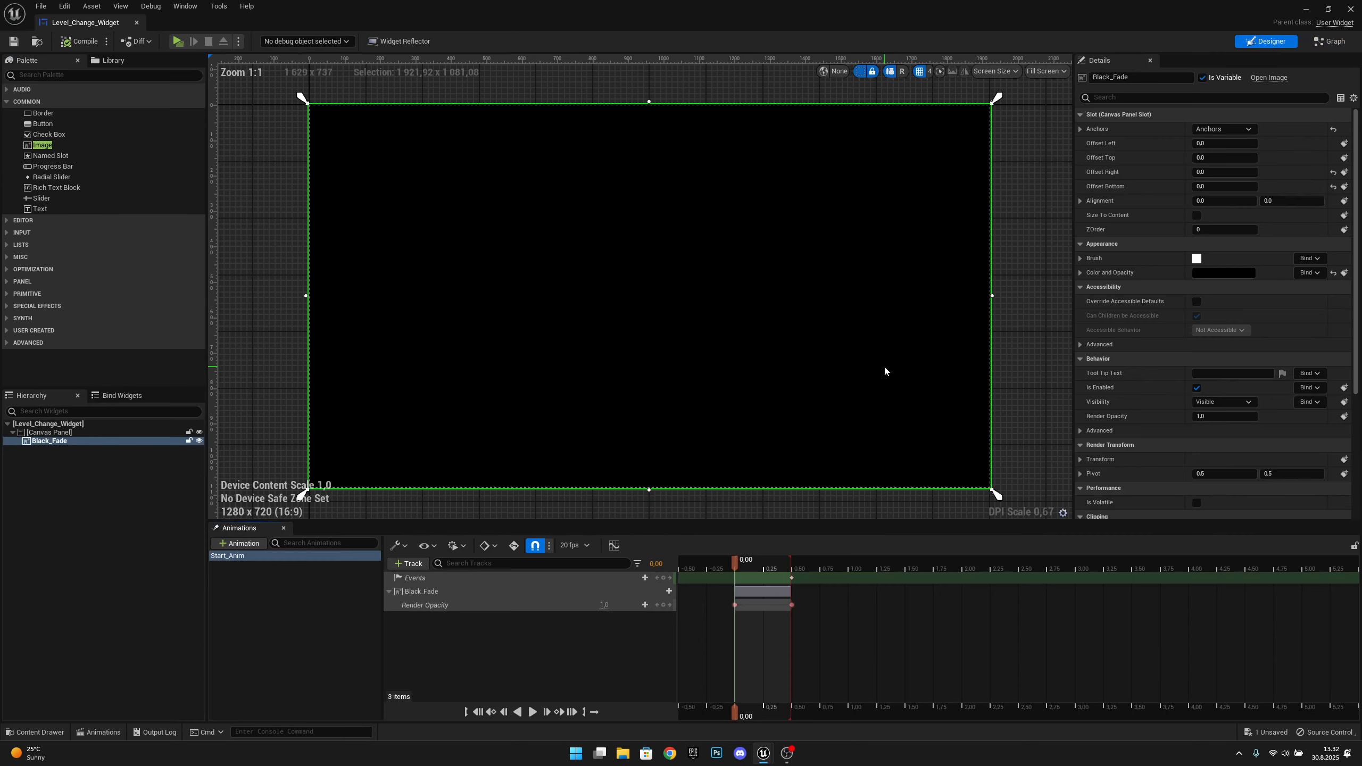
pyautogui.click(240, 544)
pyautogui.write('End_Anikm')
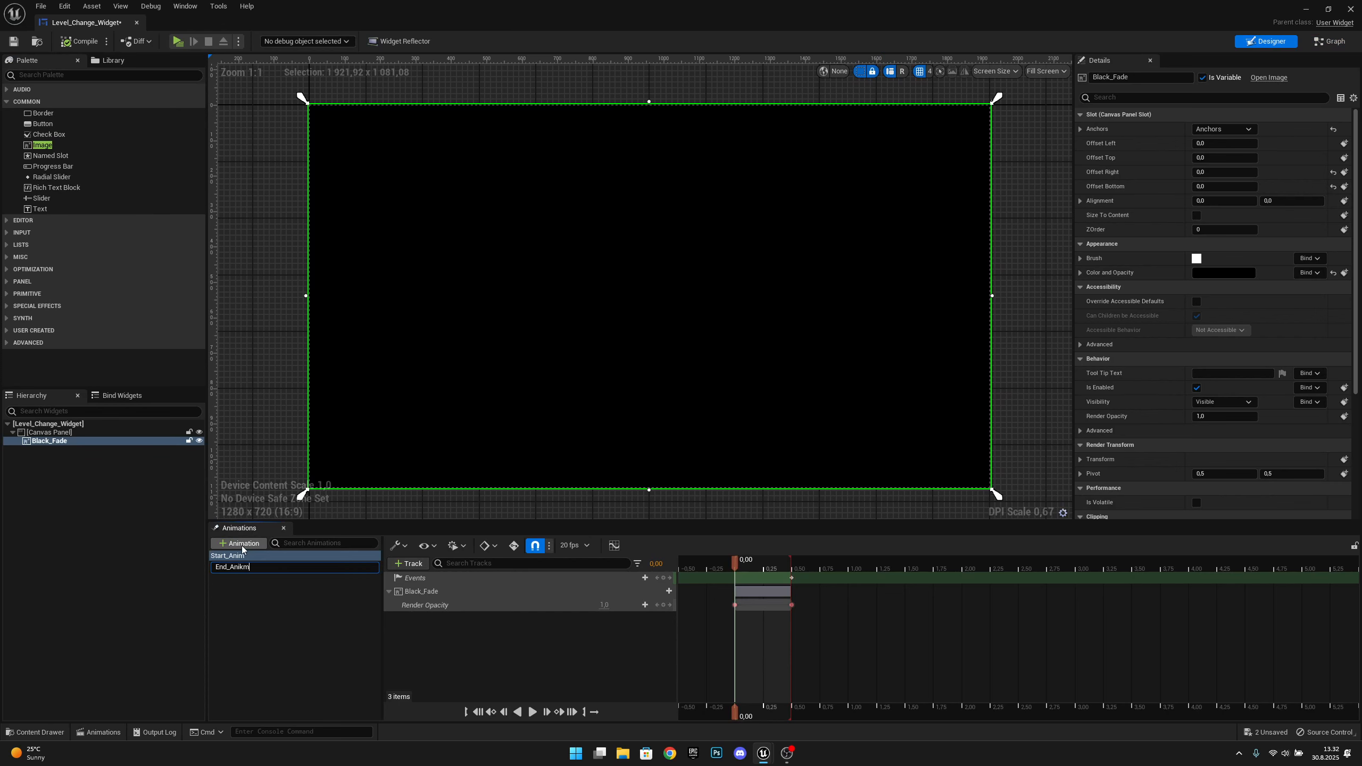
pyautogui.press('Return')
pyautogui.doubleClick(248, 567)
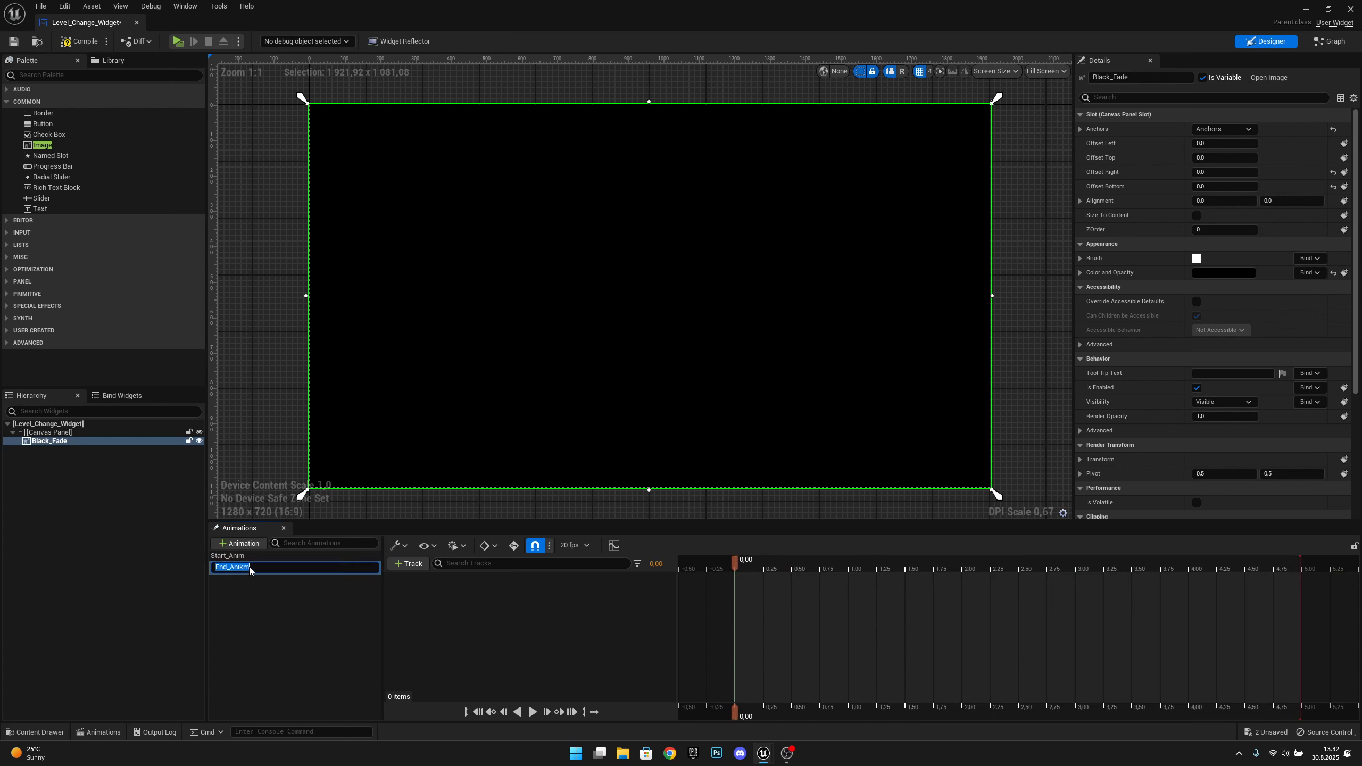
pyautogui.click(253, 567)
pyautogui.press('Return')
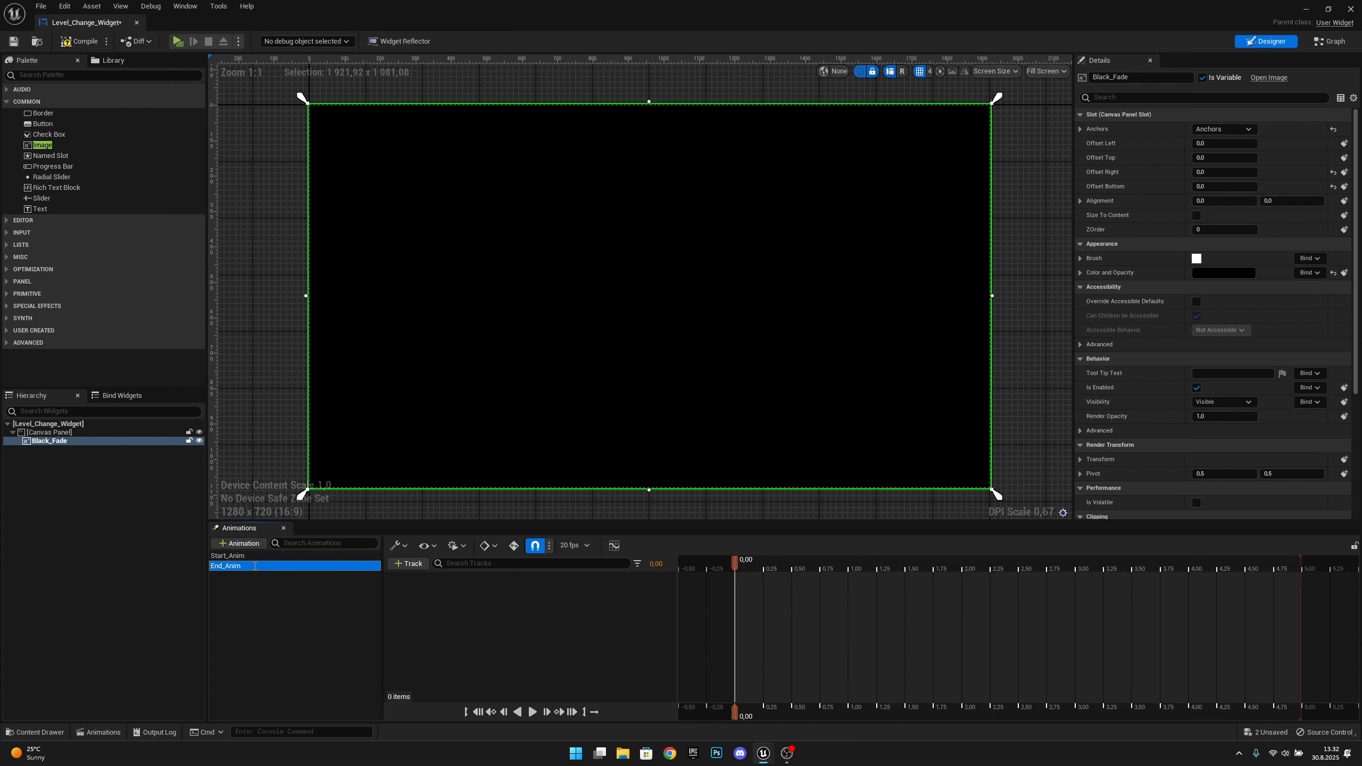
# - Add a Black_Fade track with a Render Opacity property track to End_Anim
pyautogui.click(407, 564)
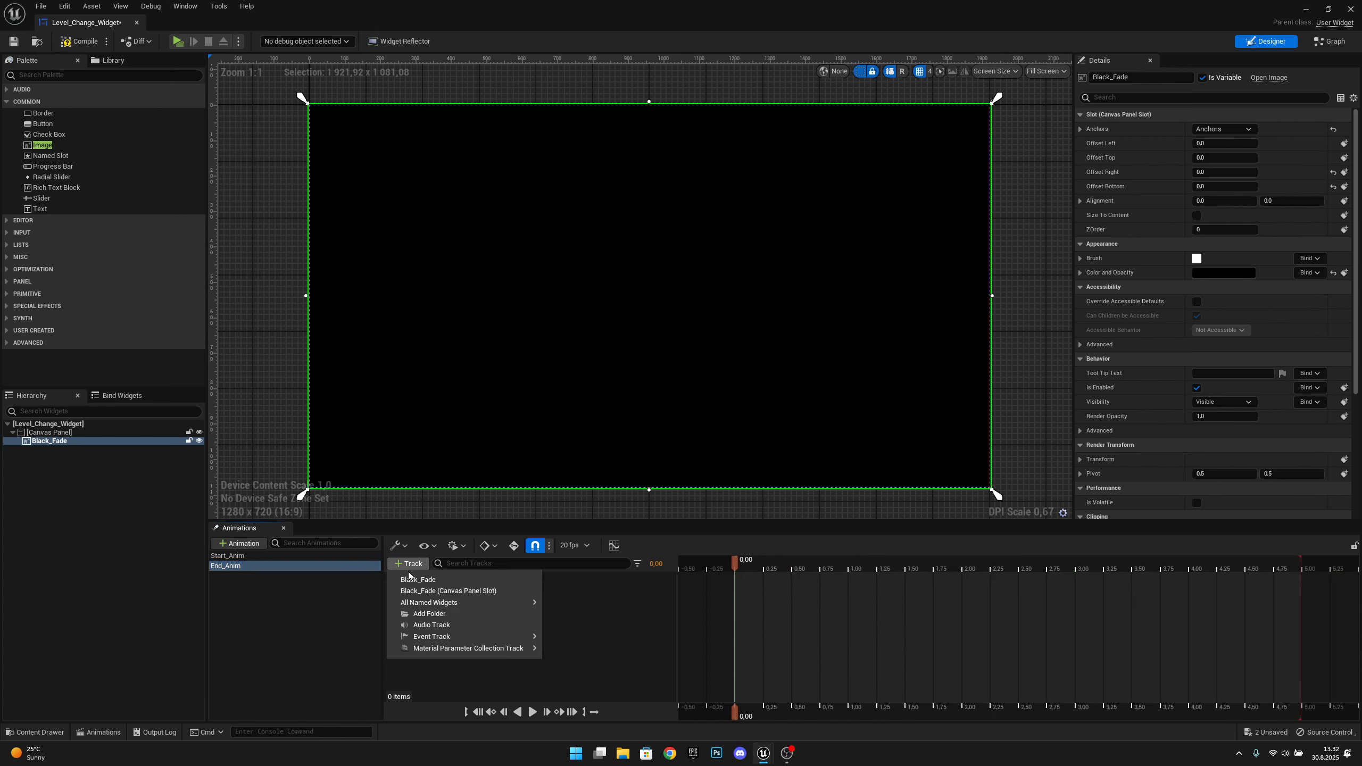
pyautogui.click(414, 580)
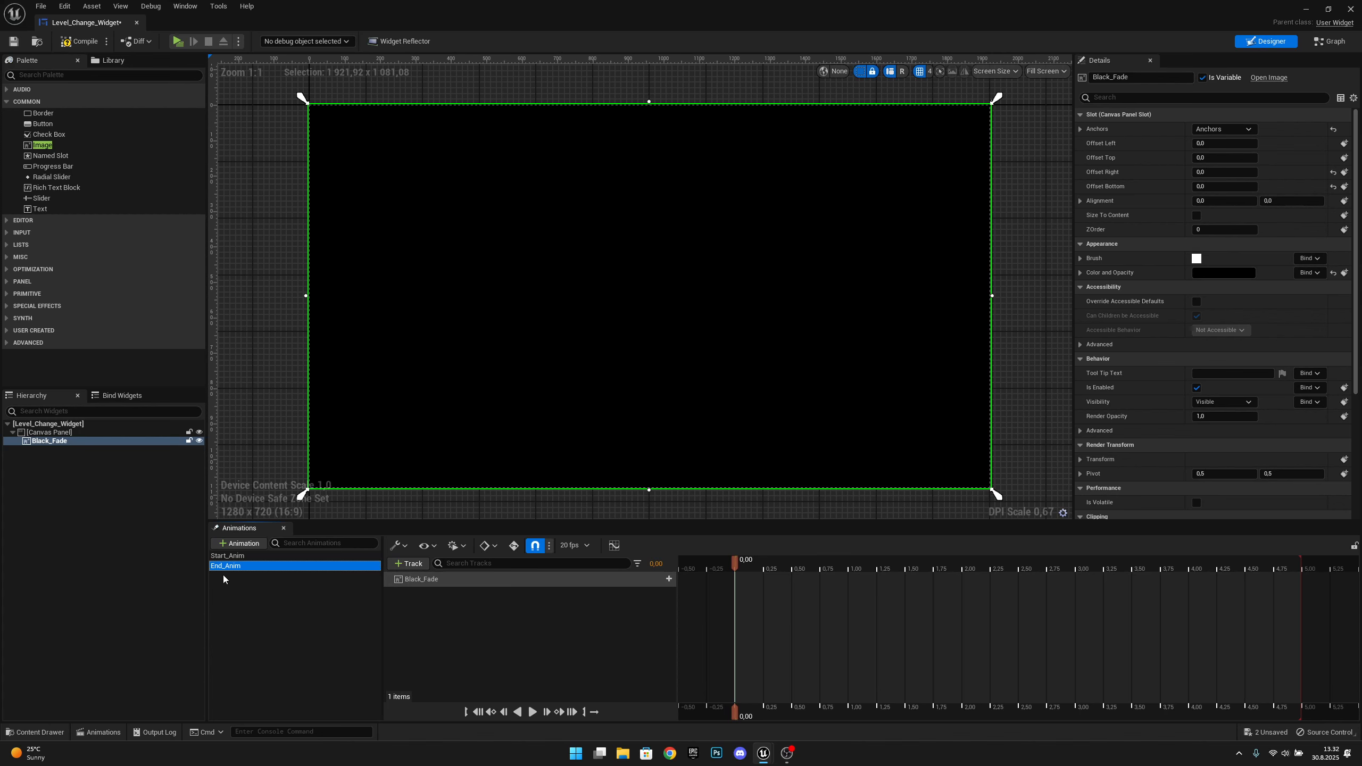
pyautogui.click(662, 580)
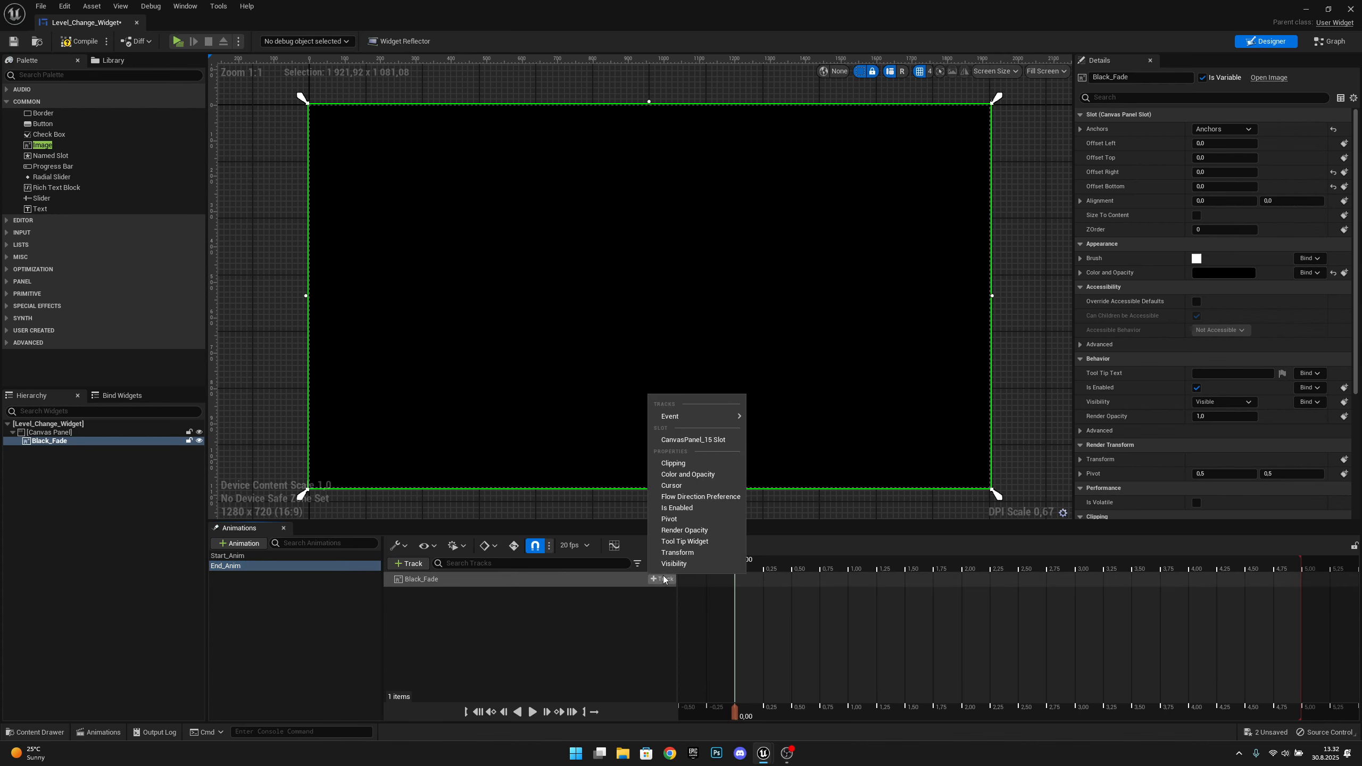
pyautogui.click(684, 531)
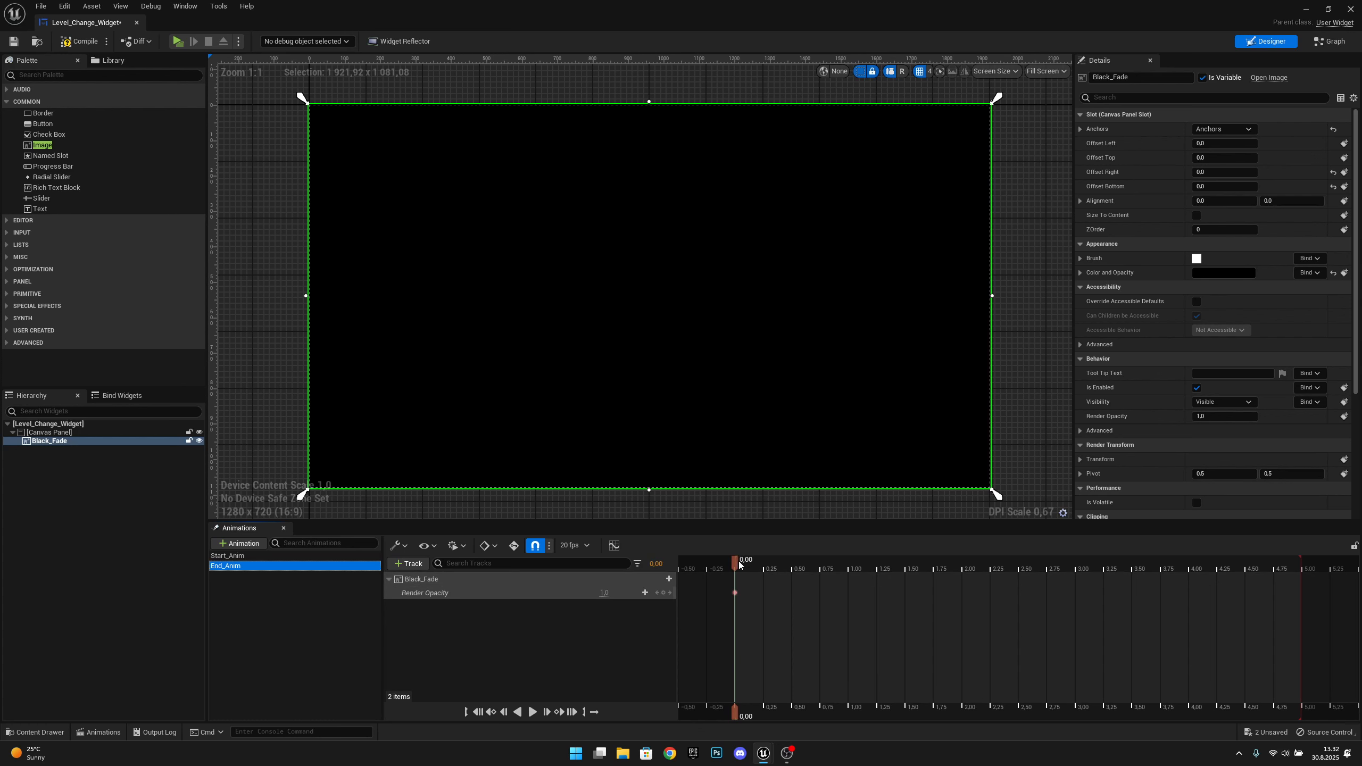
# - Set Black_Fade's Render Opacity to 0 at the start of End_Anim
pyautogui.click(605, 593)
pyautogui.write('0')
pyautogui.press('Return')
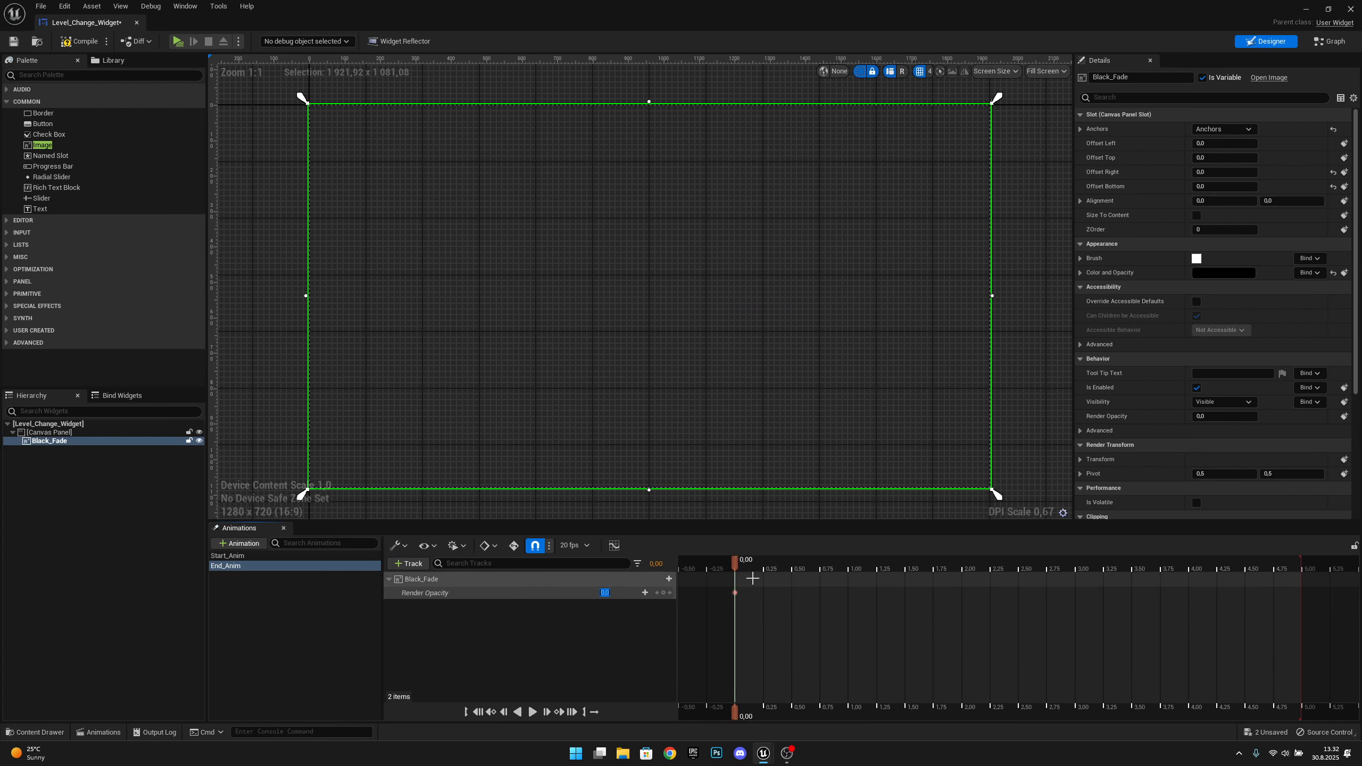
# - Check Start_Anim's end time and key Black_Fade's Render Opacity at 1 at 0.50 seconds in End_Anim
pyautogui.moveTo(735, 570); pyautogui.dragTo(792, 570)
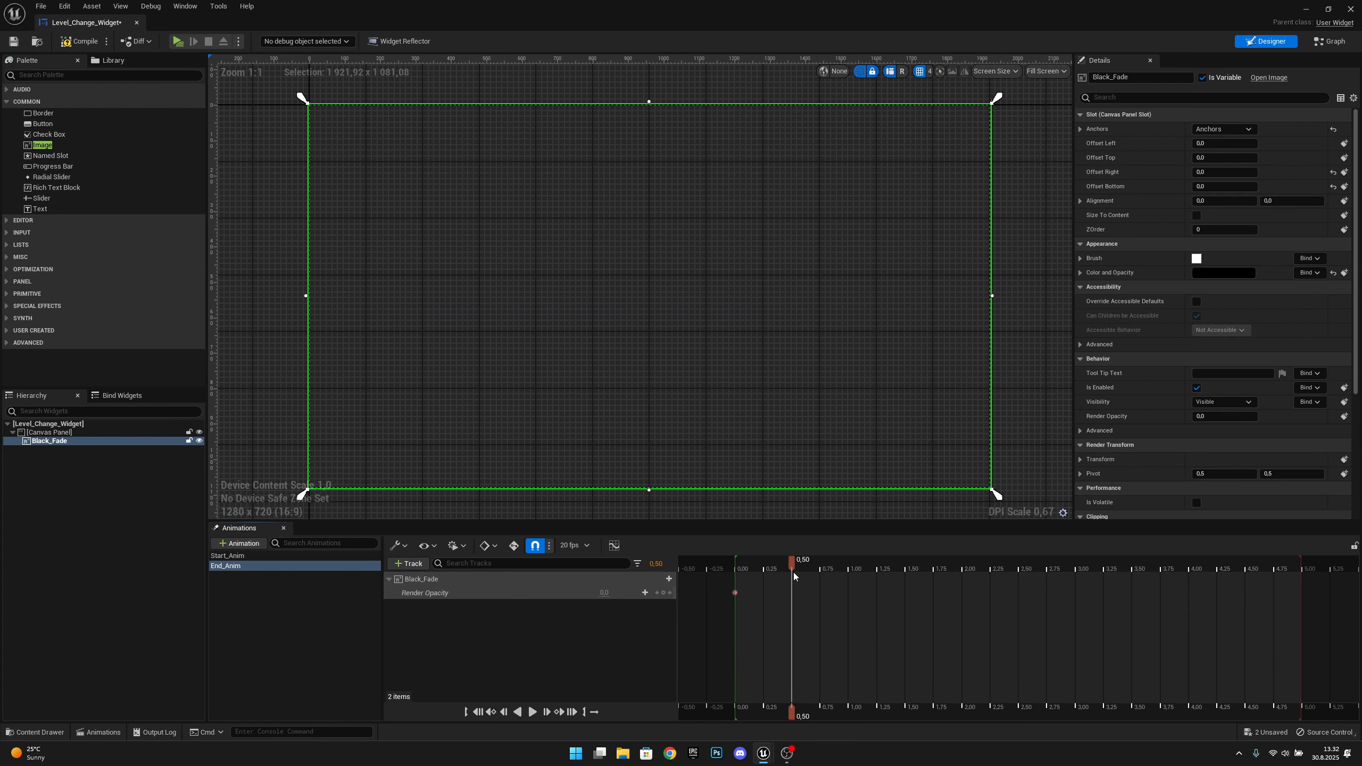
pyautogui.click(300, 556)
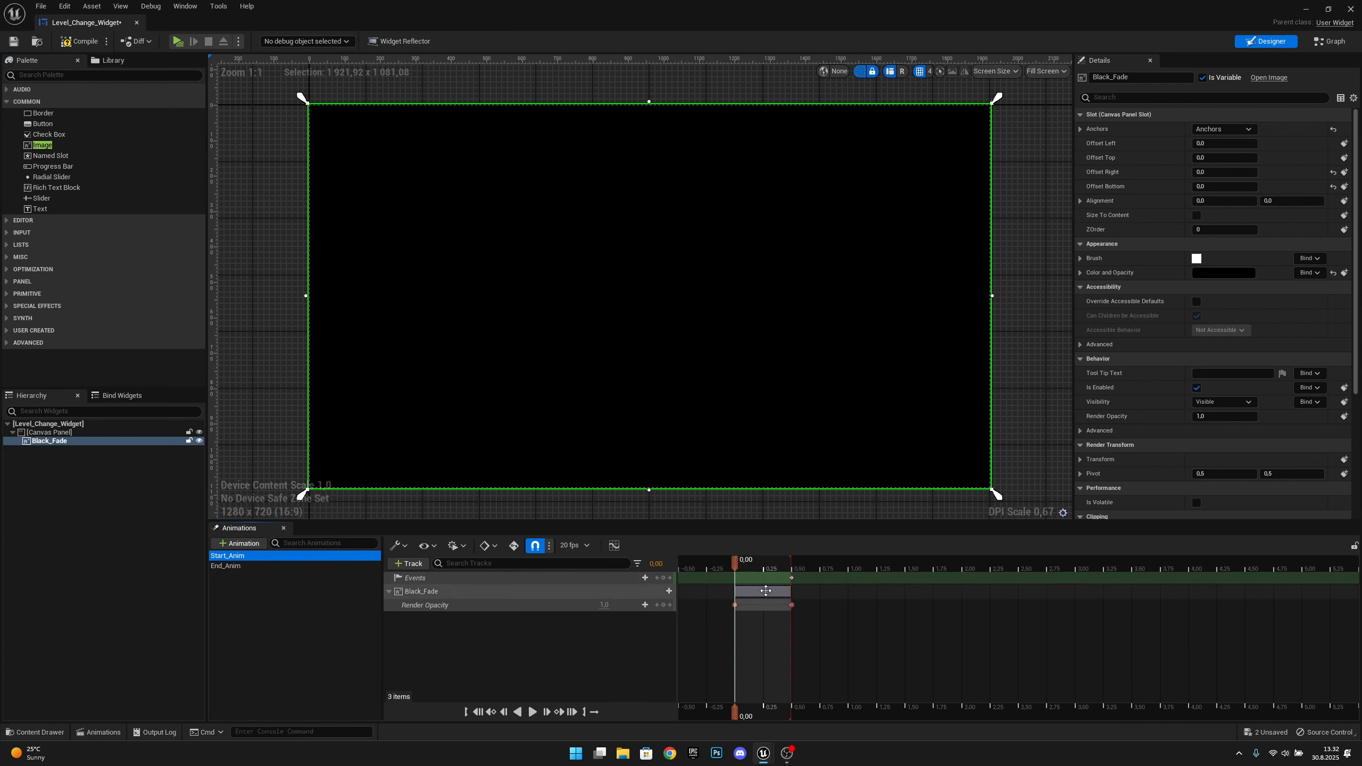
pyautogui.click(794, 562)
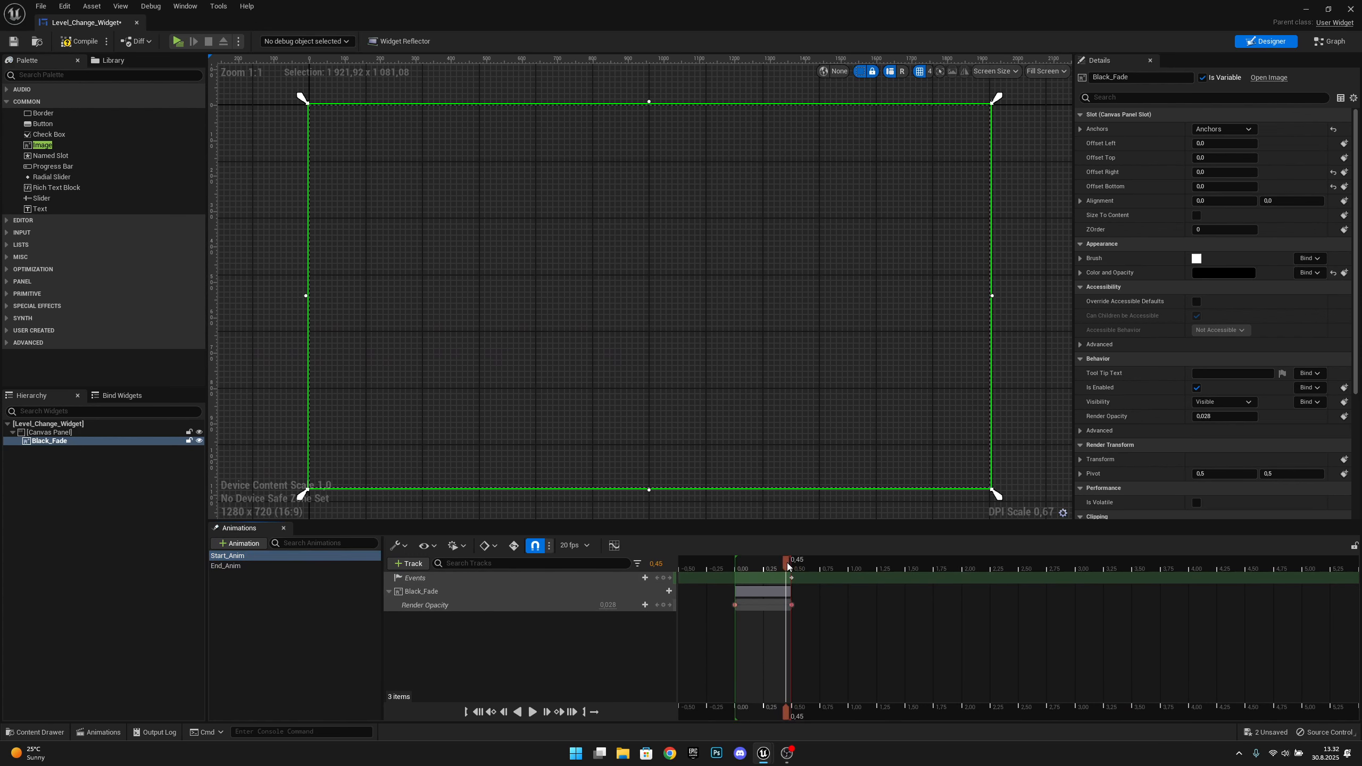
pyautogui.click(244, 566)
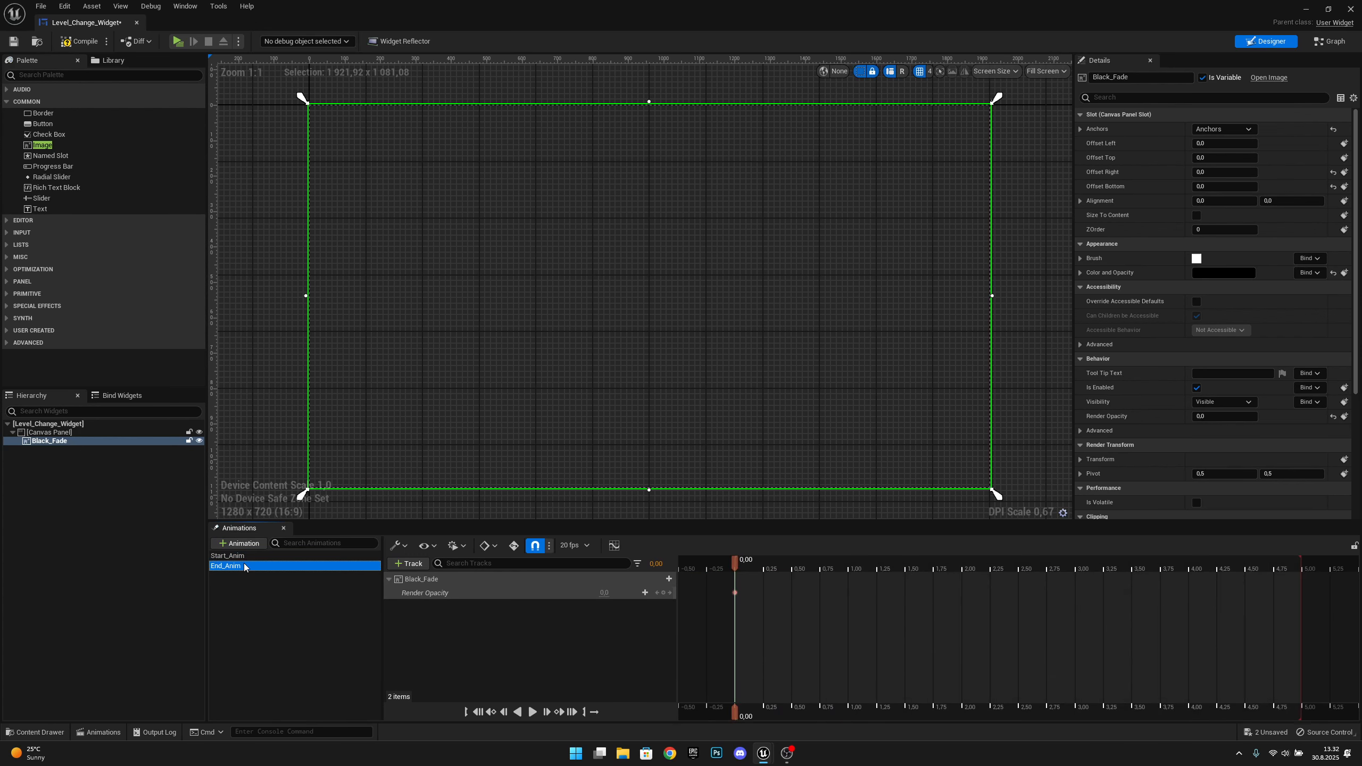
pyautogui.click(785, 569)
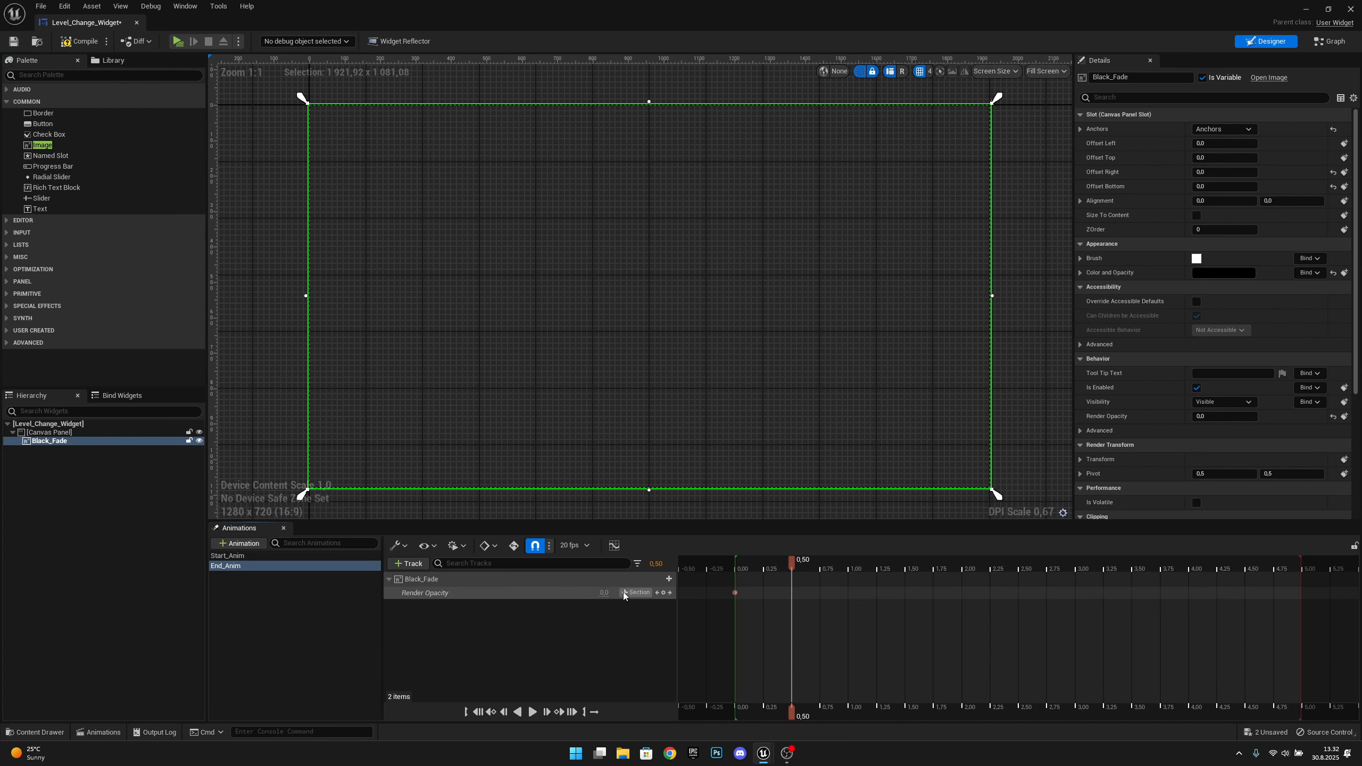
pyautogui.click(607, 591)
pyautogui.press('Return')
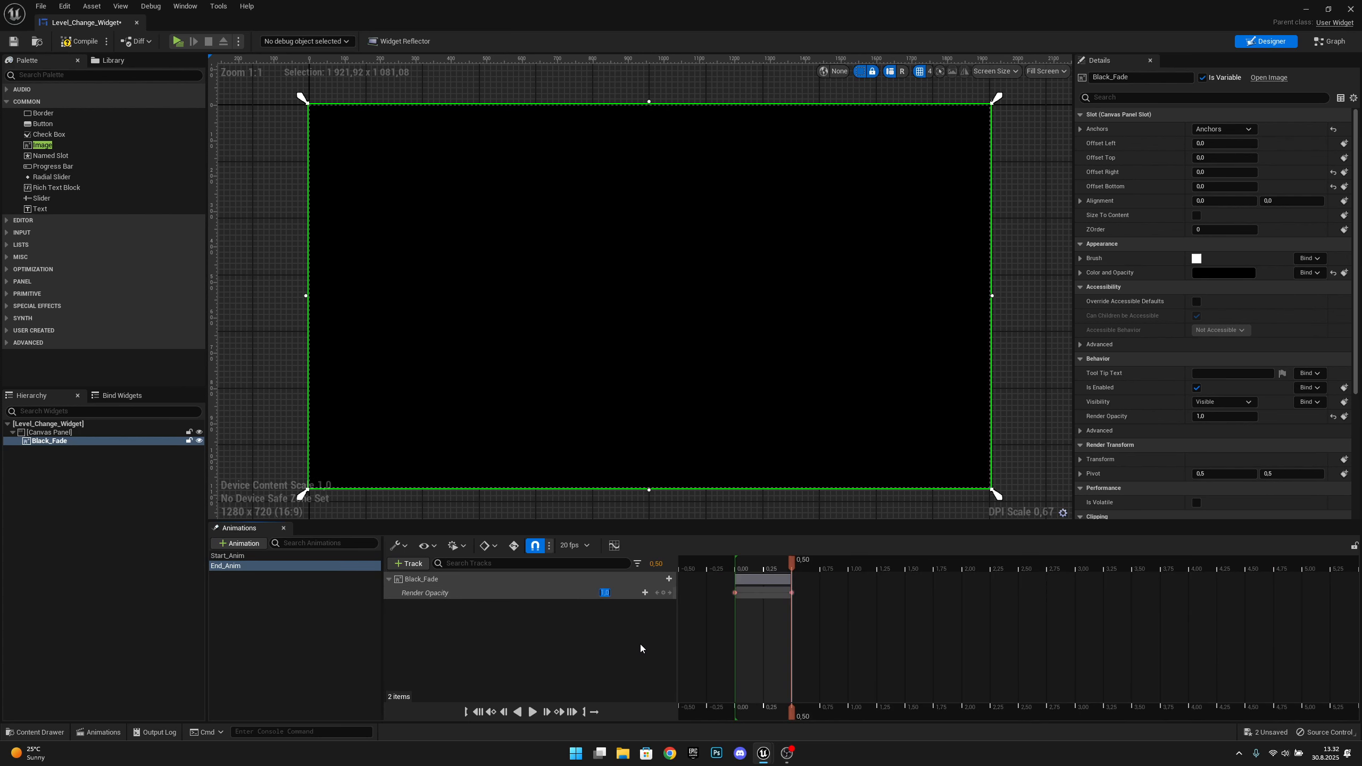
pyautogui.moveTo(793, 564)
pyautogui.mouseDown()
pyautogui.moveTo(736, 570)
pyautogui.moveTo(794, 573)
pyautogui.mouseUp()
# - Delete the Event Pre Construct and Event Tick nodes from the Event Graph and move the Event Construct node up
pyautogui.click(1331, 41)
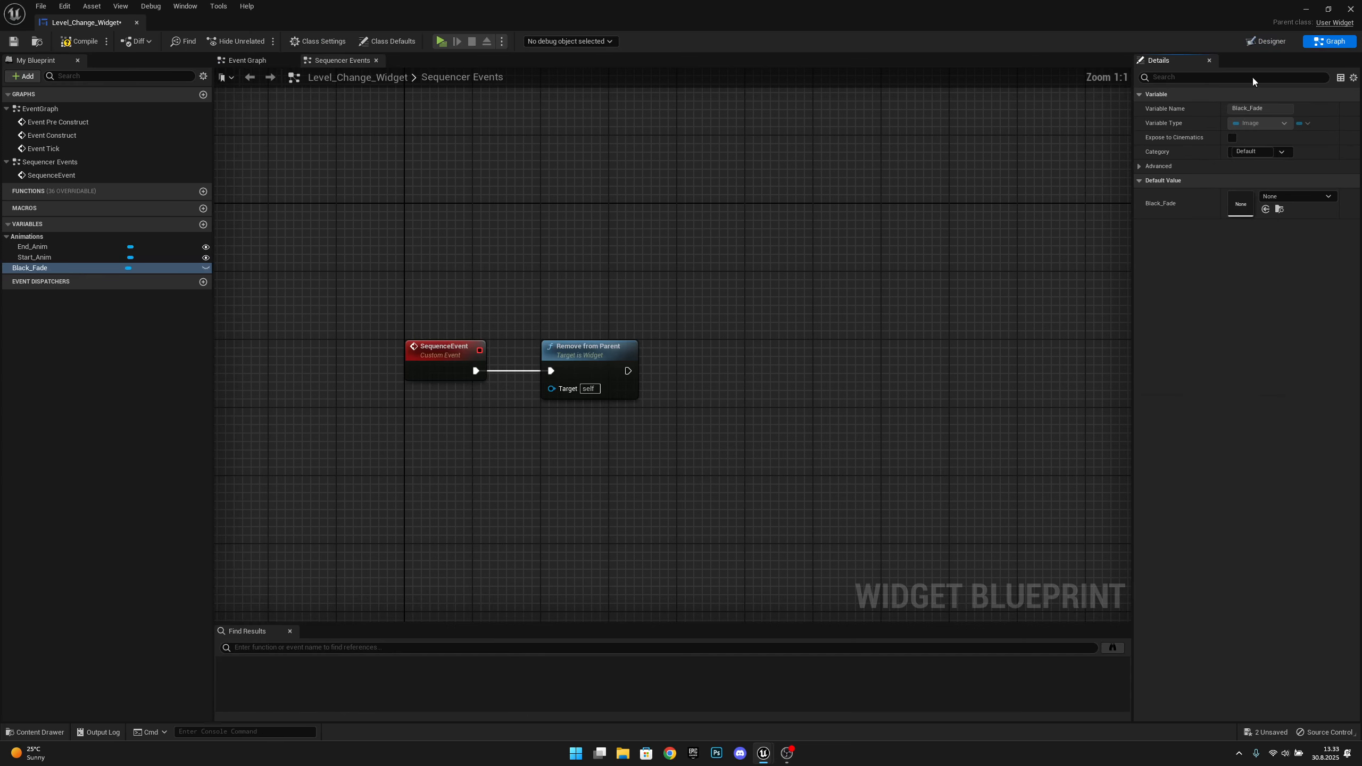
pyautogui.click(249, 59)
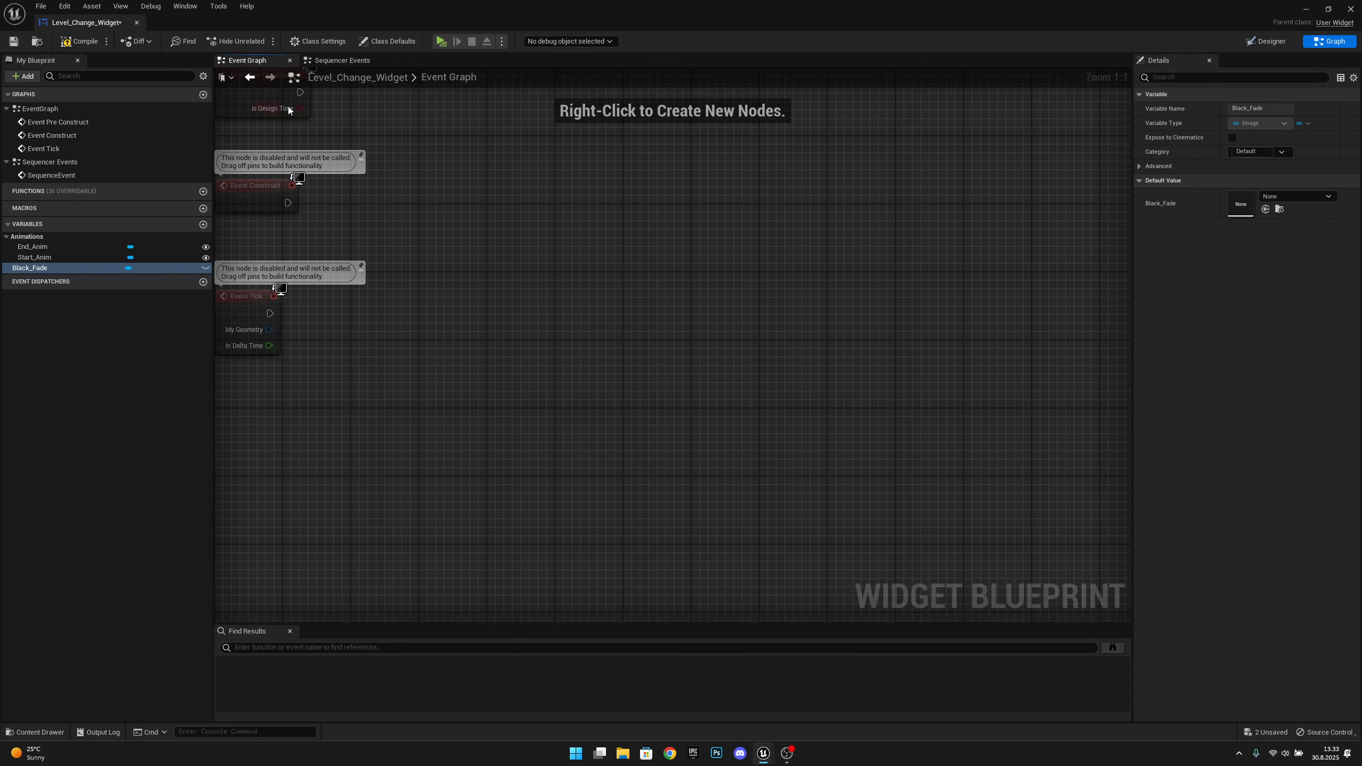
pyautogui.moveTo(383, 411); pyautogui.dragTo(637, 449, button='right')
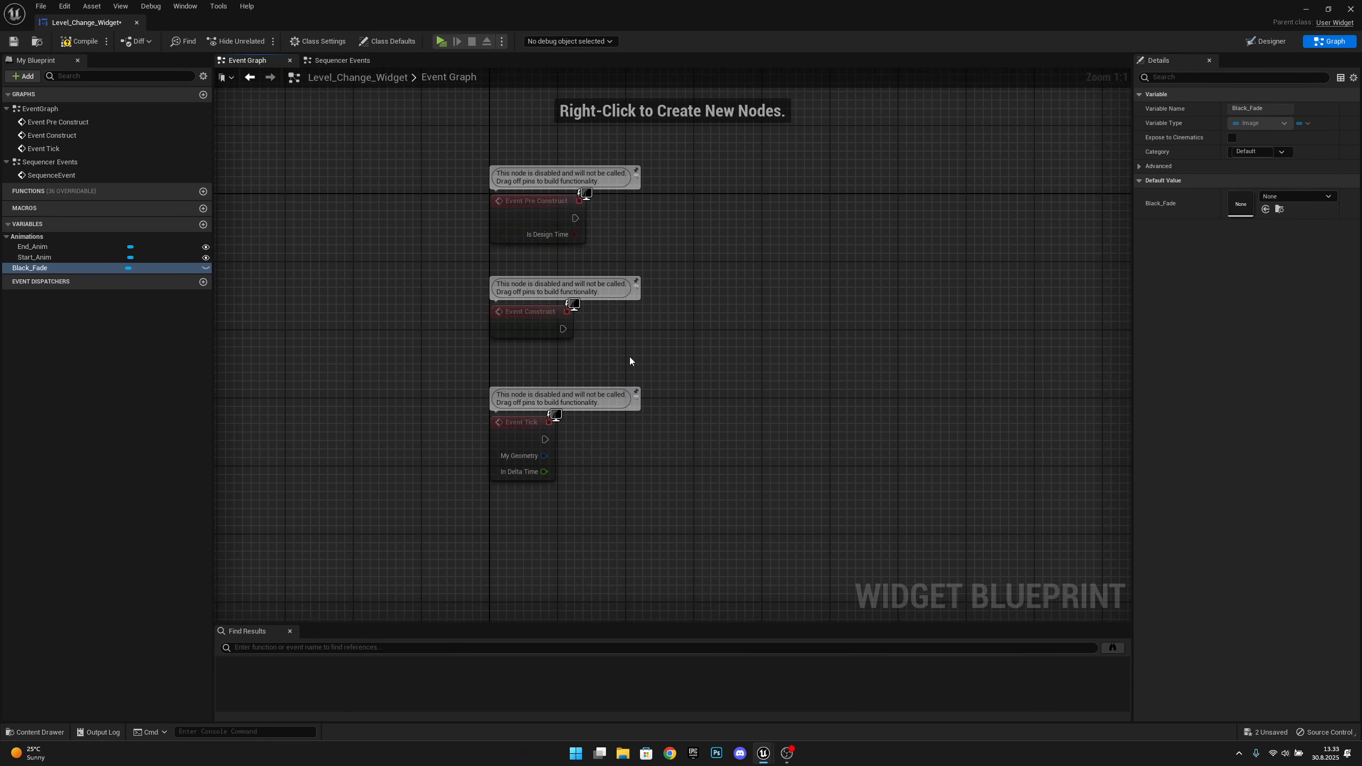
pyautogui.click(536, 214)
pyautogui.press('Delete')
pyautogui.moveTo(672, 533); pyautogui.dragTo(495, 423)
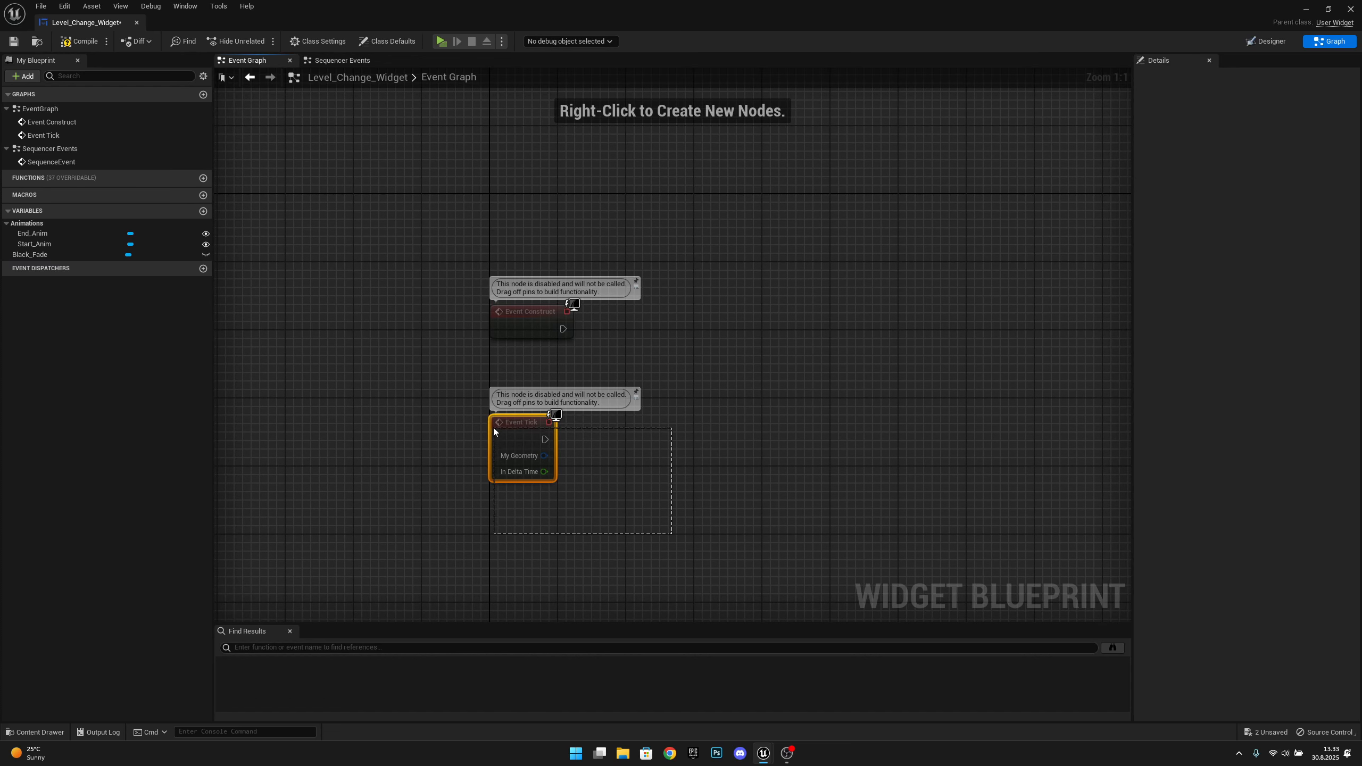
pyautogui.press('Delete')
pyautogui.moveTo(534, 331); pyautogui.dragTo(540, 225)
pyautogui.moveTo(535, 221); pyautogui.dragTo(507, 330, button='right')
pyautogui.moveTo(606, 328); pyautogui.dragTo(576, 364, button='right')
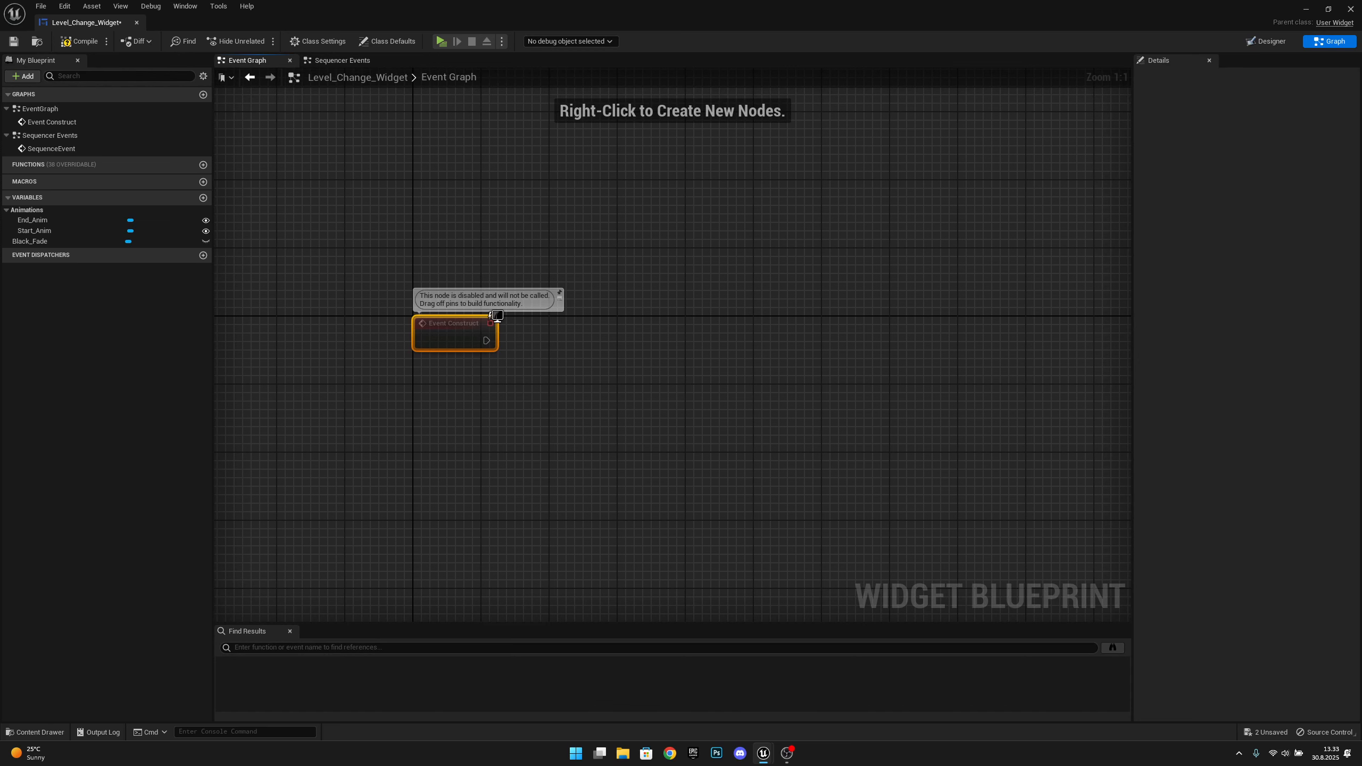
# - Add a Play Animation node beside Event Construct, connect their execution pins, and align it
pyautogui.moveTo(629, 359); pyautogui.dragTo(551, 327, button='right')
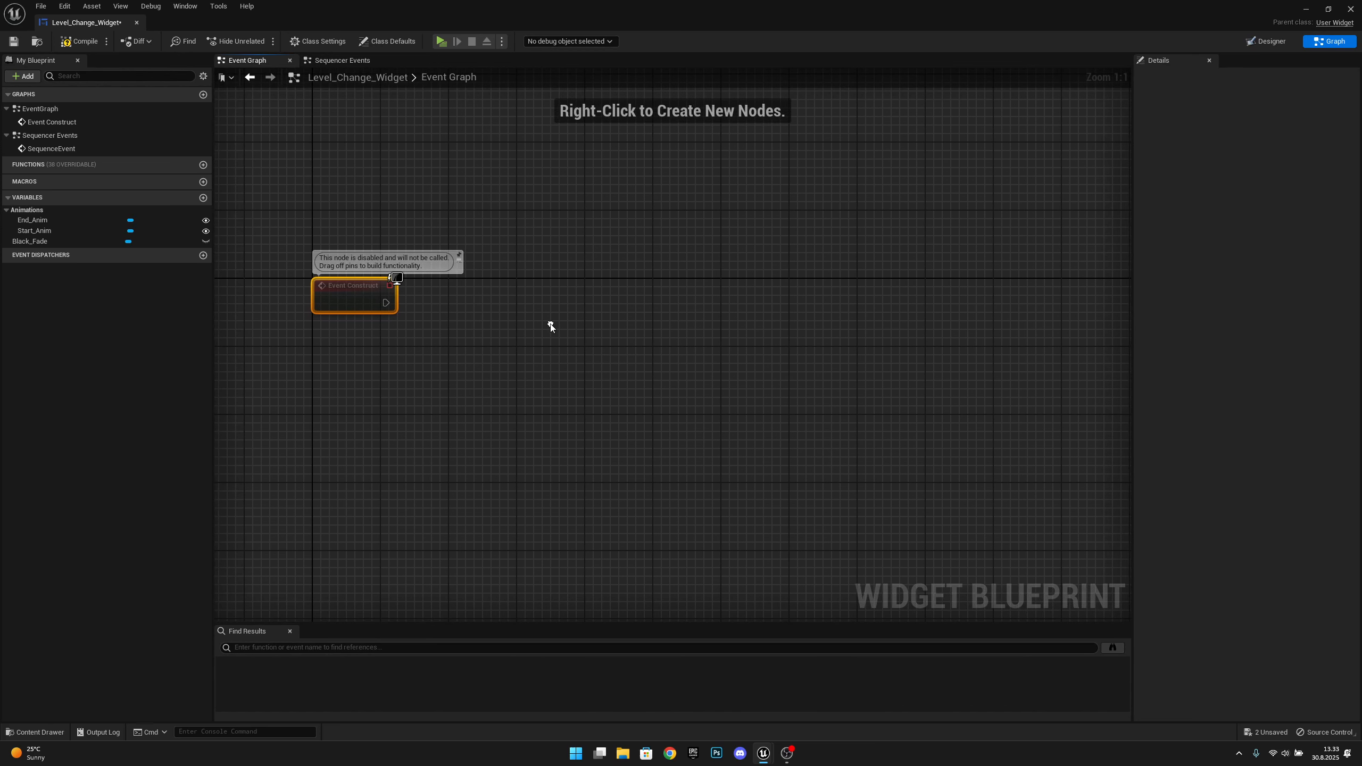
pyautogui.rightClick(656, 289)
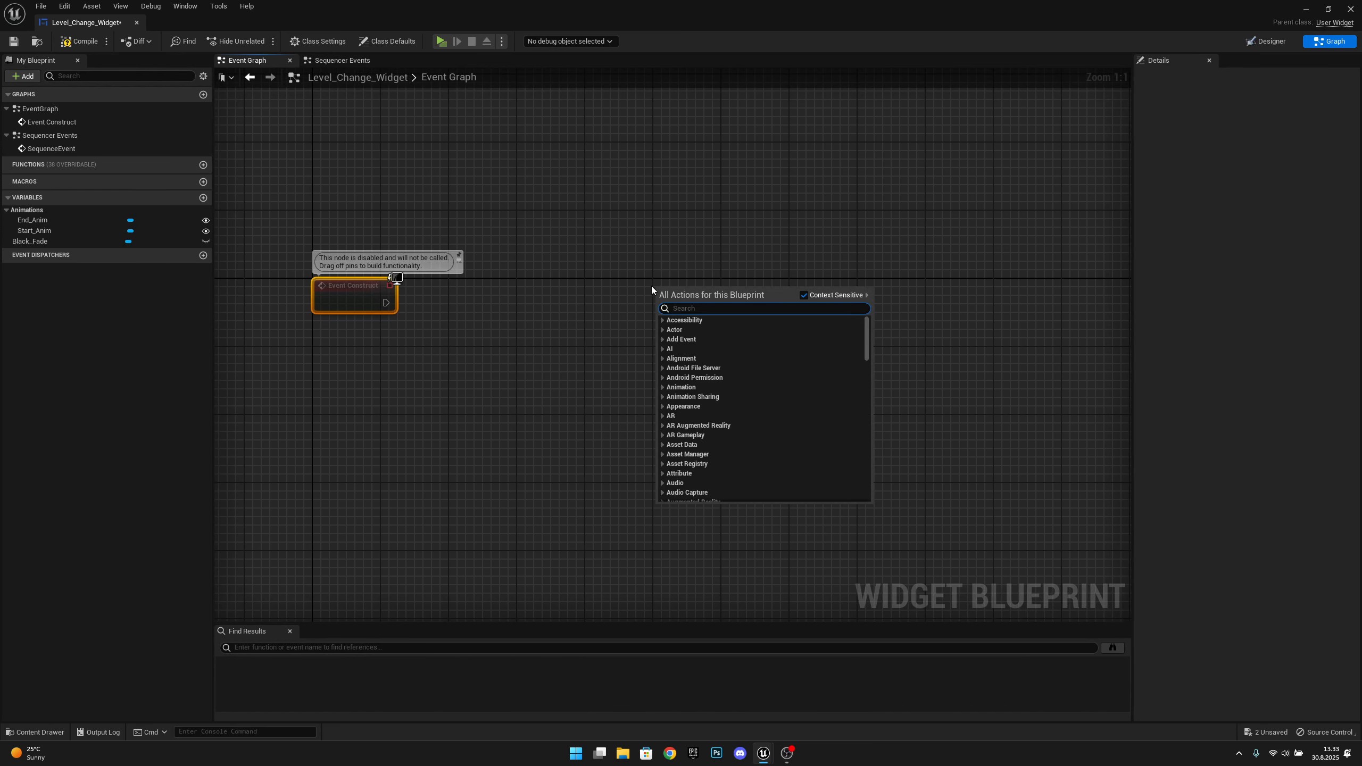
pyautogui.write('play anima')
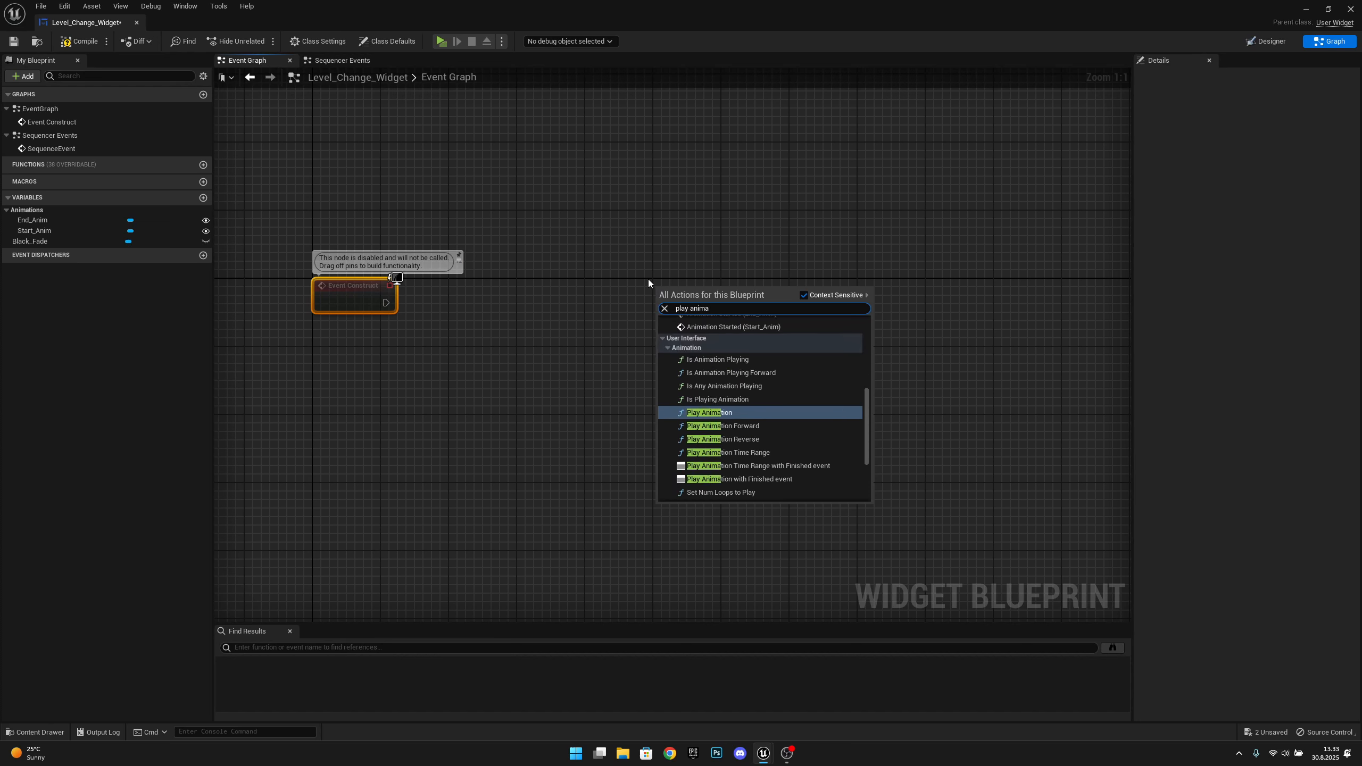
pyautogui.press('Return')
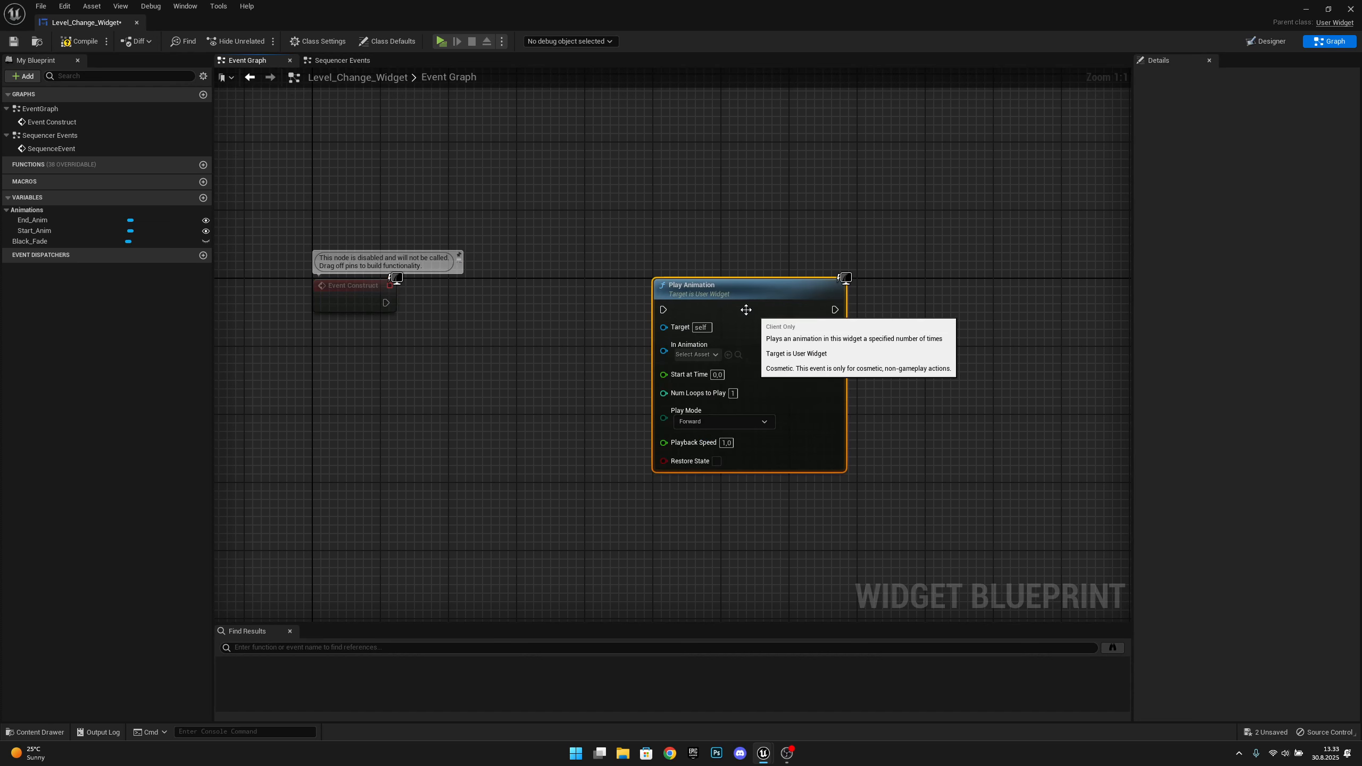
pyautogui.moveTo(386, 303); pyautogui.dragTo(665, 310)
pyautogui.moveTo(724, 310)
pyautogui.mouseDown()
pyautogui.moveTo(741, 300)
pyautogui.moveTo(724, 301)
pyautogui.mouseUp()
pyautogui.moveTo(564, 396); pyautogui.dragTo(602, 373, button='right')
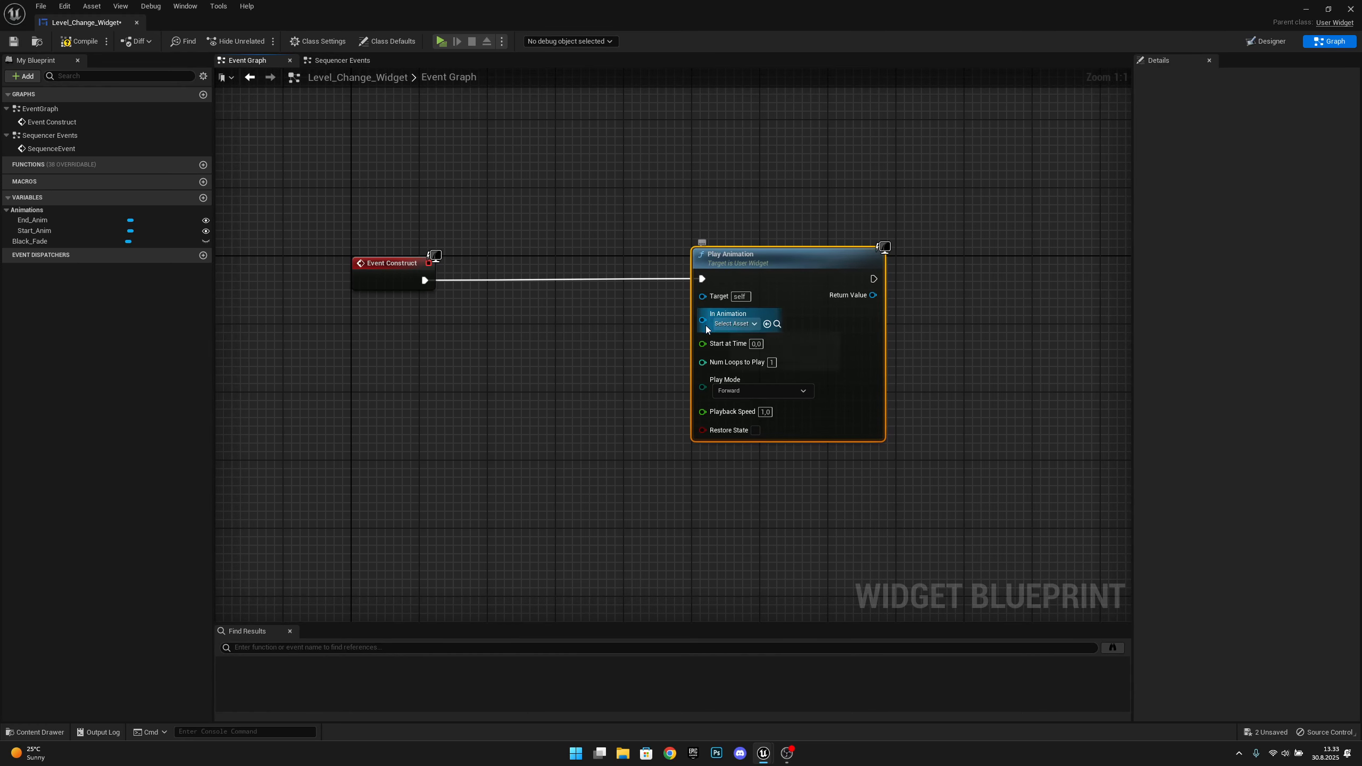
# - Add a Select node that feeds the In Animation input of Play Animation
pyautogui.moveTo(703, 320); pyautogui.dragTo(594, 336)
pyautogui.write('select')
pyautogui.press('Return')
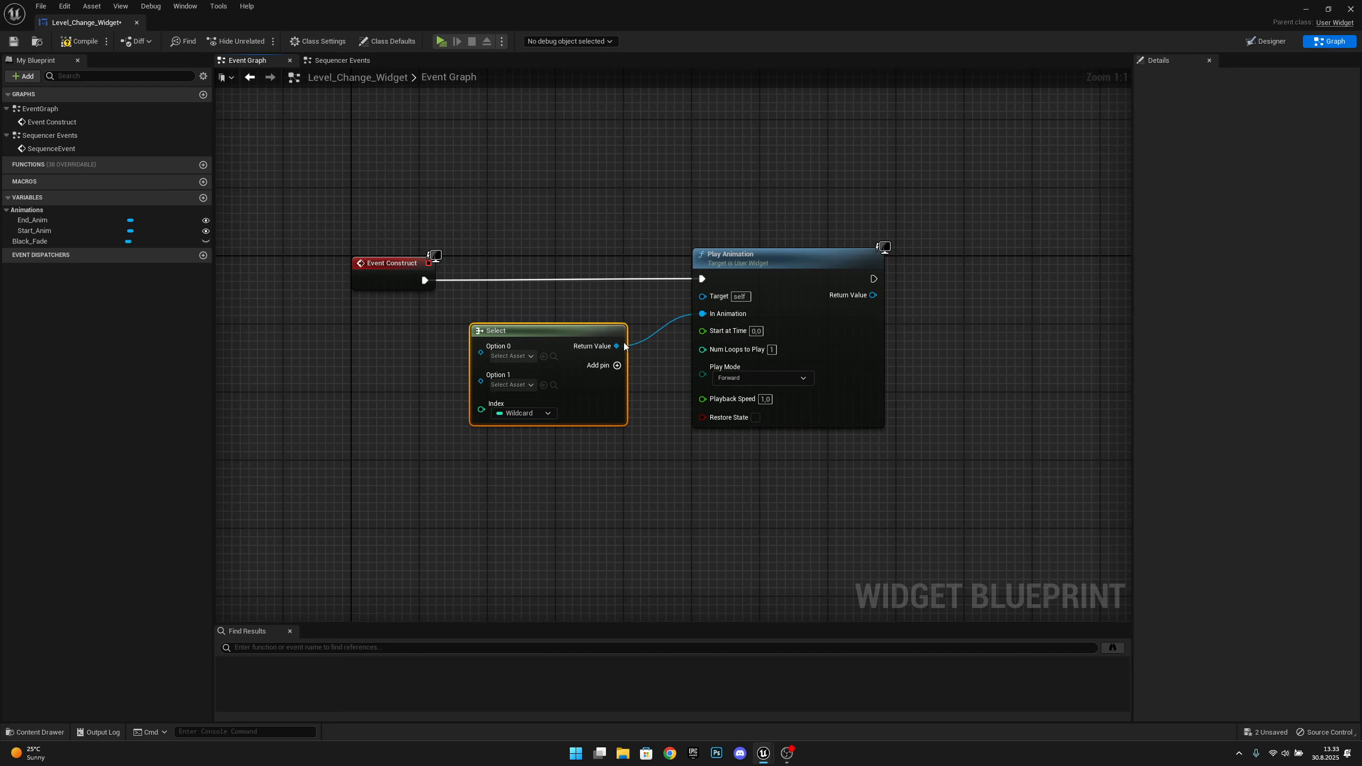
# - Create a Boolean variable named End and enable Instance Editable and Expose on Spawn for it
pyautogui.moveTo(667, 341); pyautogui.dragTo(742, 344, button='right')
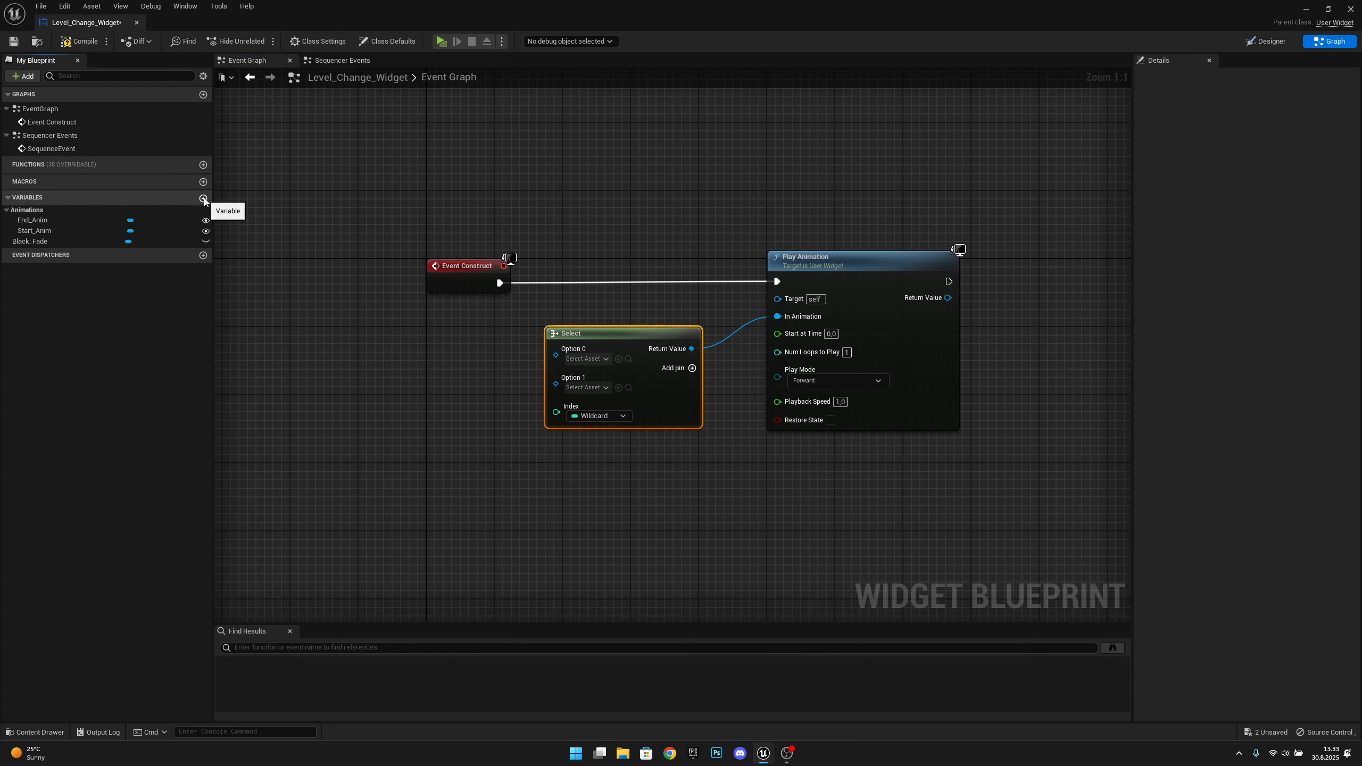
pyautogui.click(203, 198)
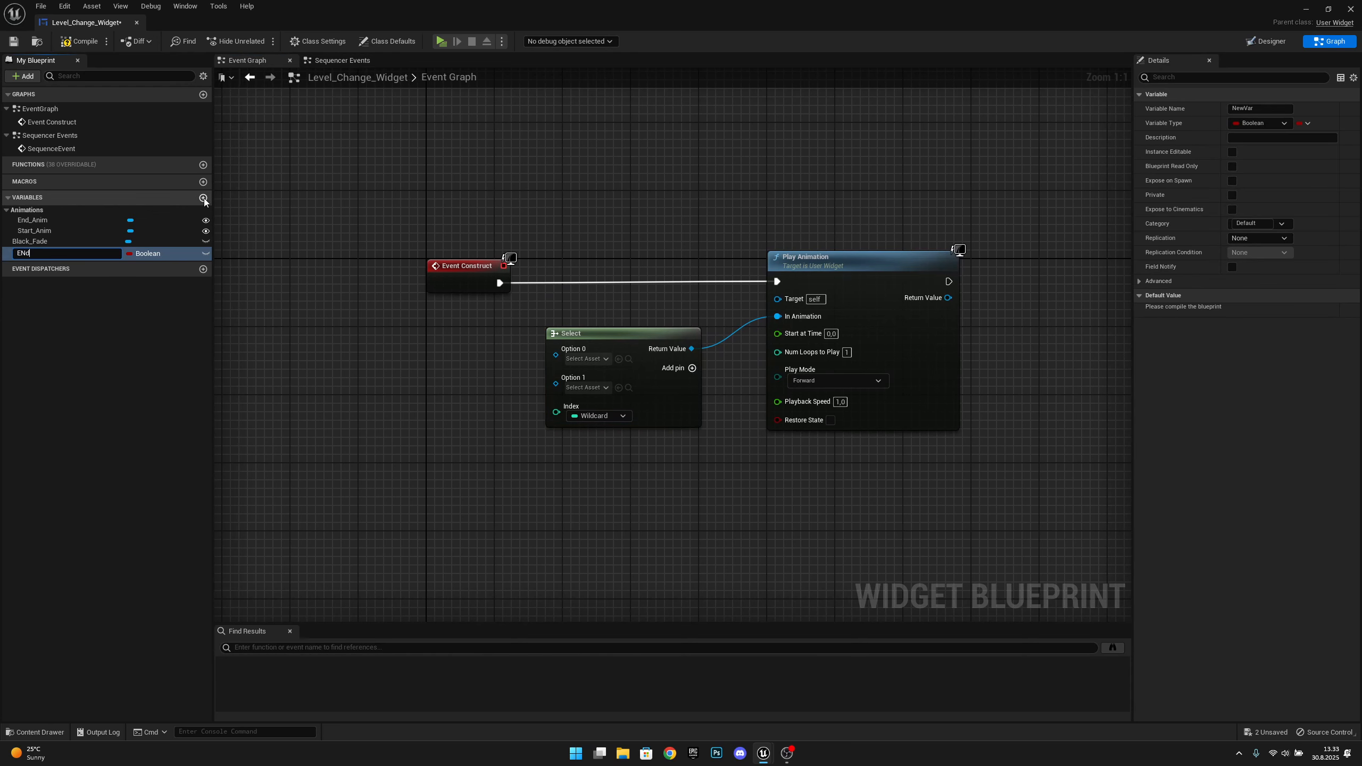
pyautogui.press('Return')
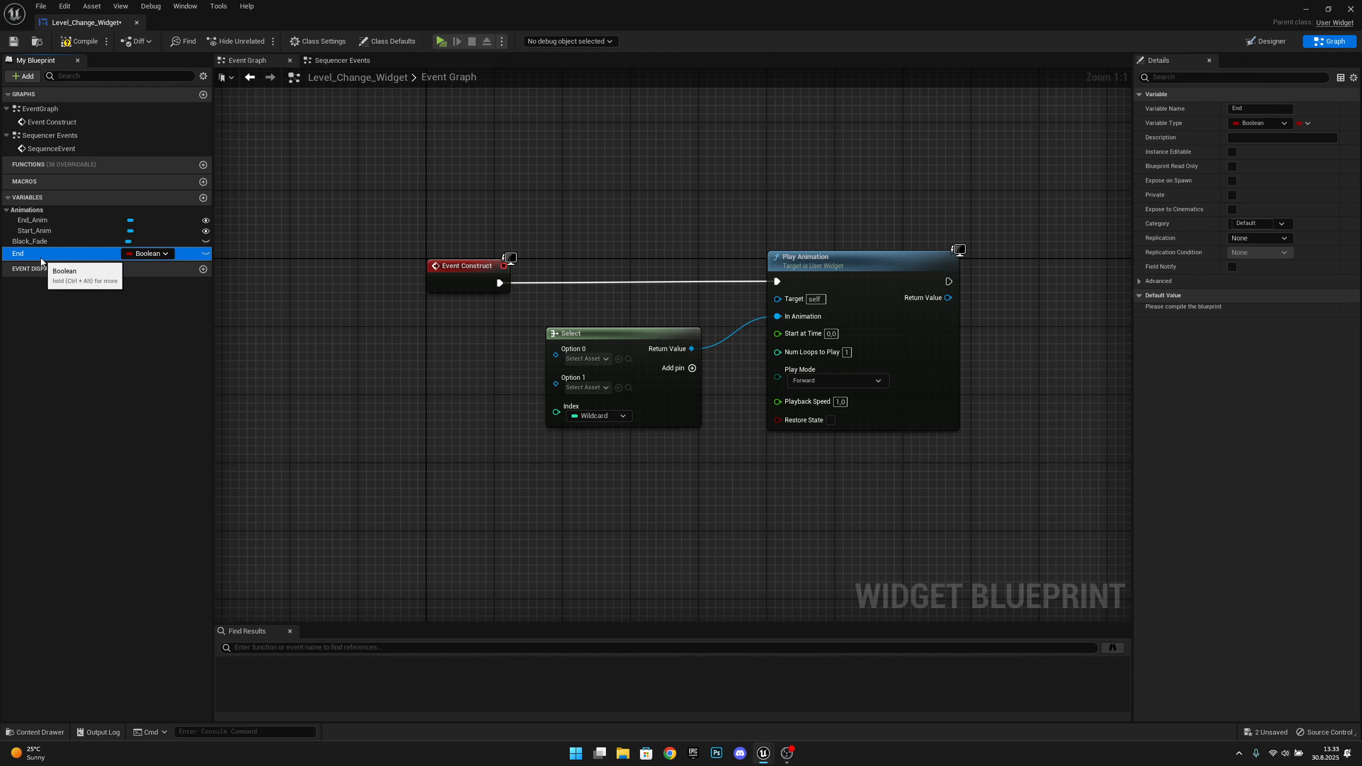
pyautogui.click(1232, 152)
pyautogui.click(1232, 181)
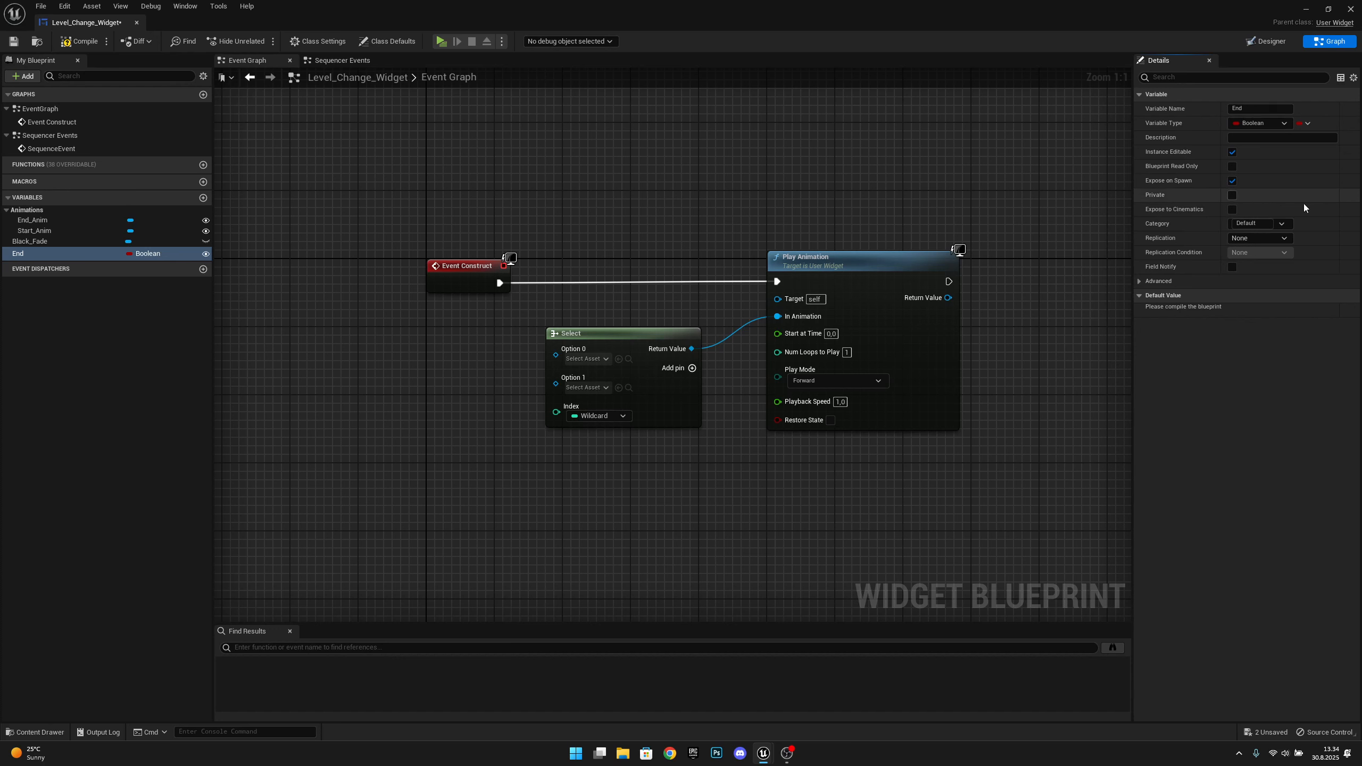
# - Connect a getter for End to the Select node's Index and tidy the positions of both nodes
pyautogui.moveTo(129, 254); pyautogui.dragTo(556, 406)
pyautogui.click(576, 467)
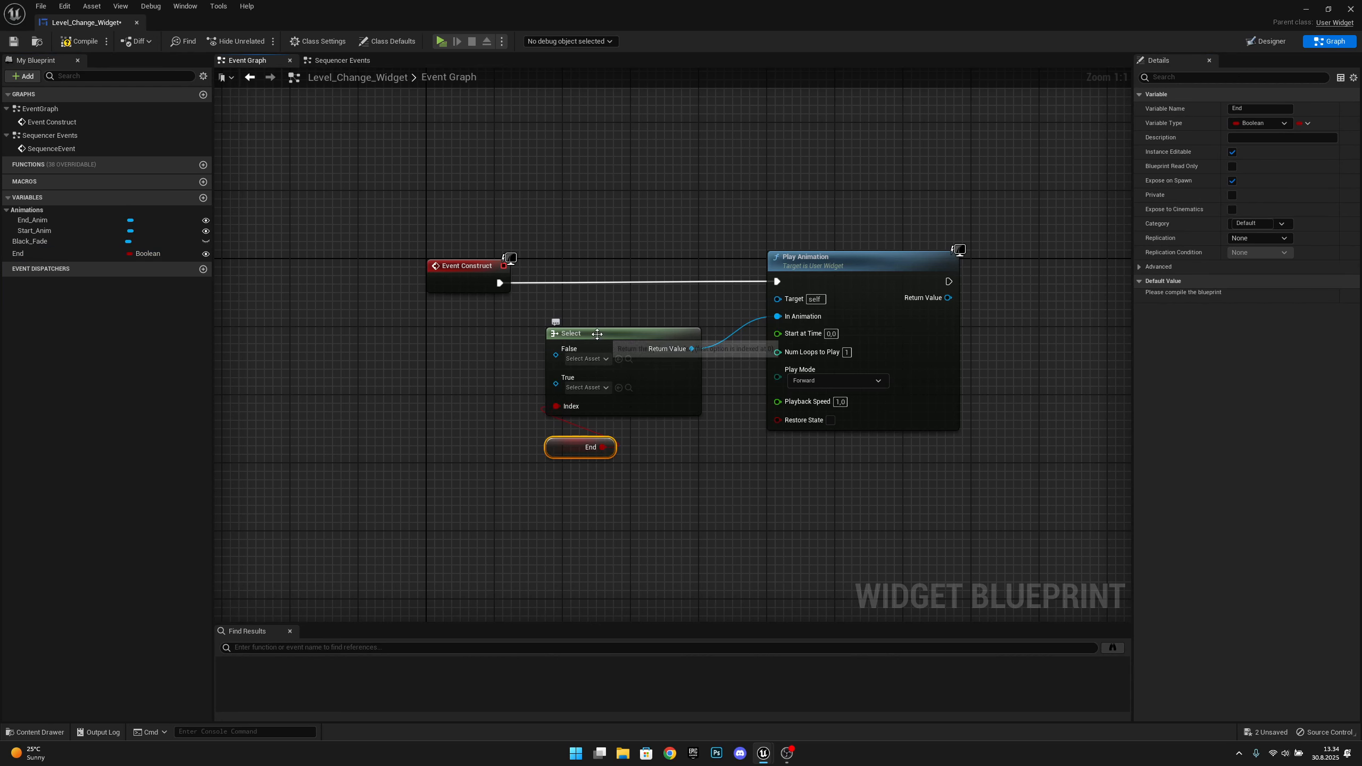
pyautogui.moveTo(595, 337); pyautogui.dragTo(612, 338)
pyautogui.moveTo(569, 458); pyautogui.dragTo(587, 450)
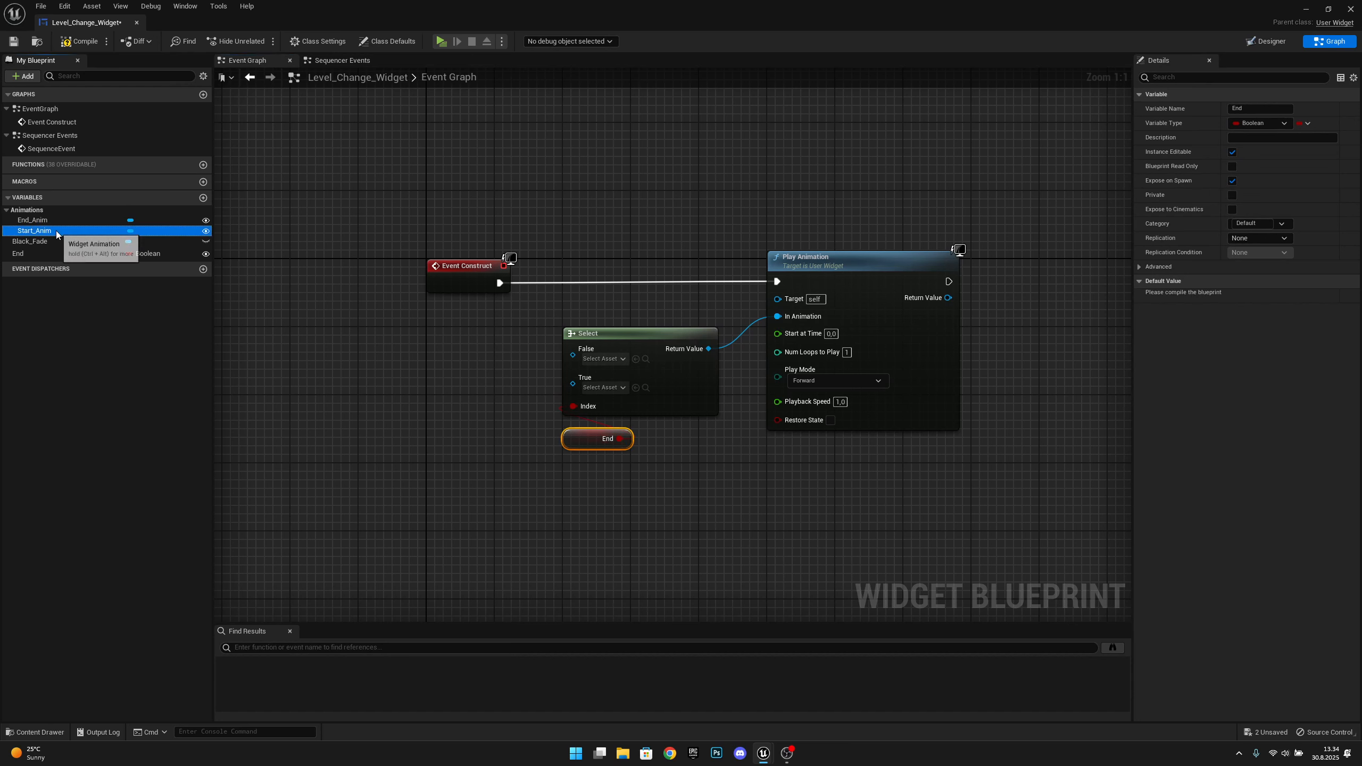
# - Feed Start_Anim into the Select node's False option and End_Anim into its True option
pyautogui.click(35, 231)
pyautogui.moveTo(35, 231); pyautogui.dragTo(582, 354)
pyautogui.click(488, 356)
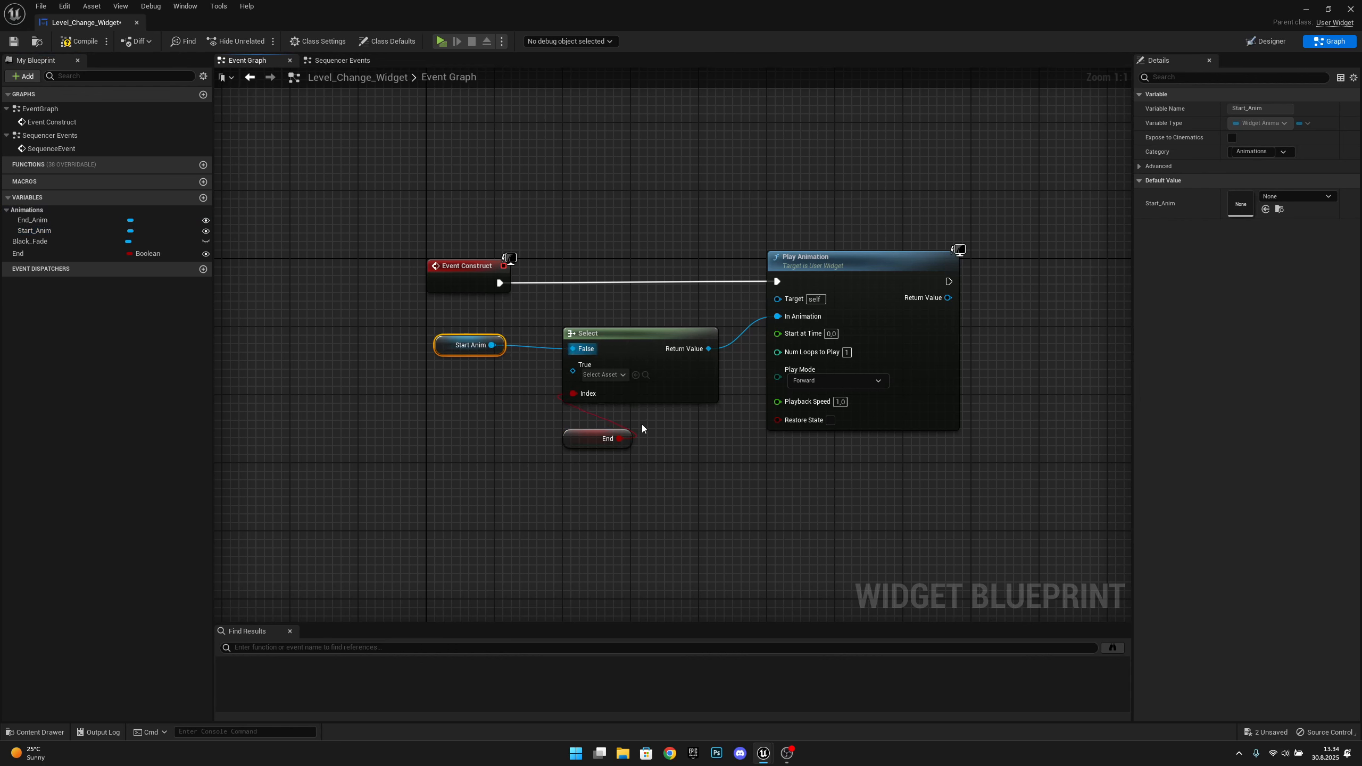
pyautogui.moveTo(598, 439); pyautogui.dragTo(598, 430)
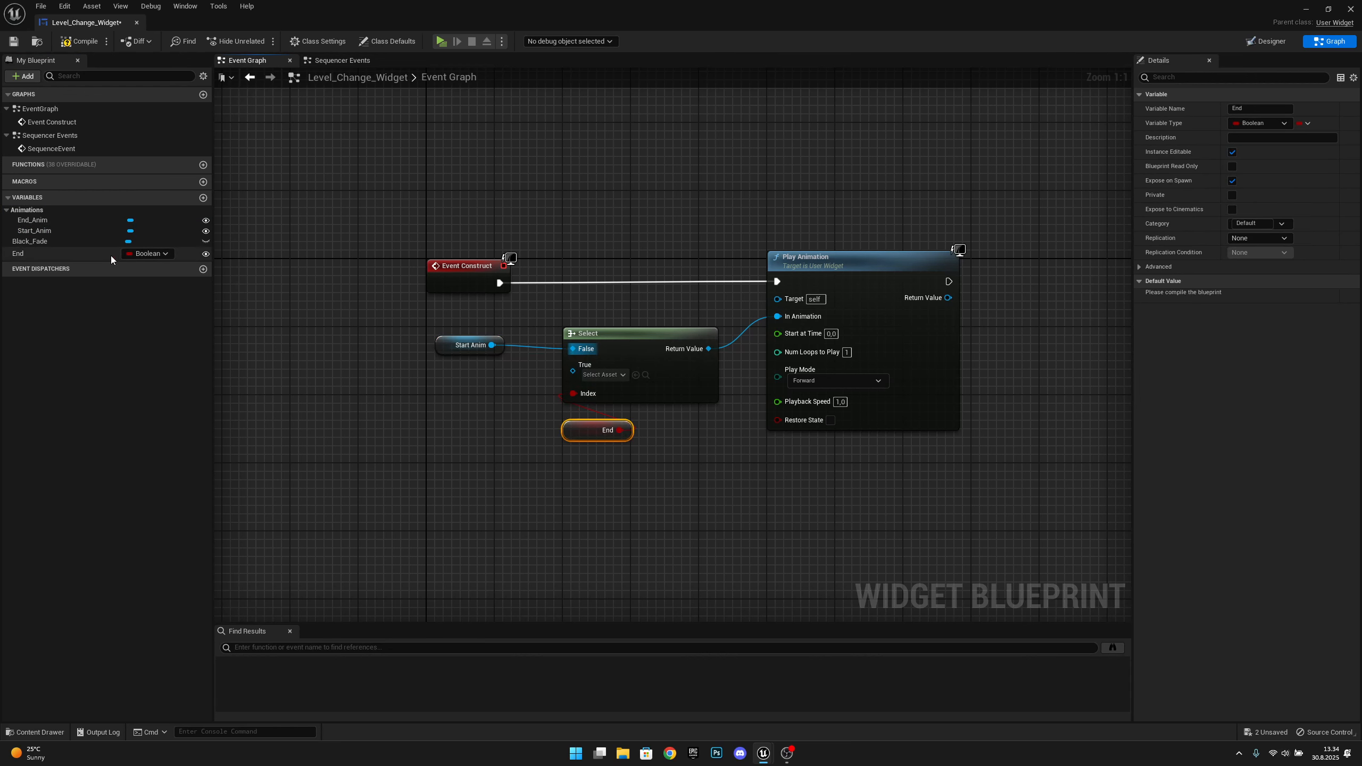
pyautogui.moveTo(64, 222); pyautogui.dragTo(578, 378)
pyautogui.click(488, 401)
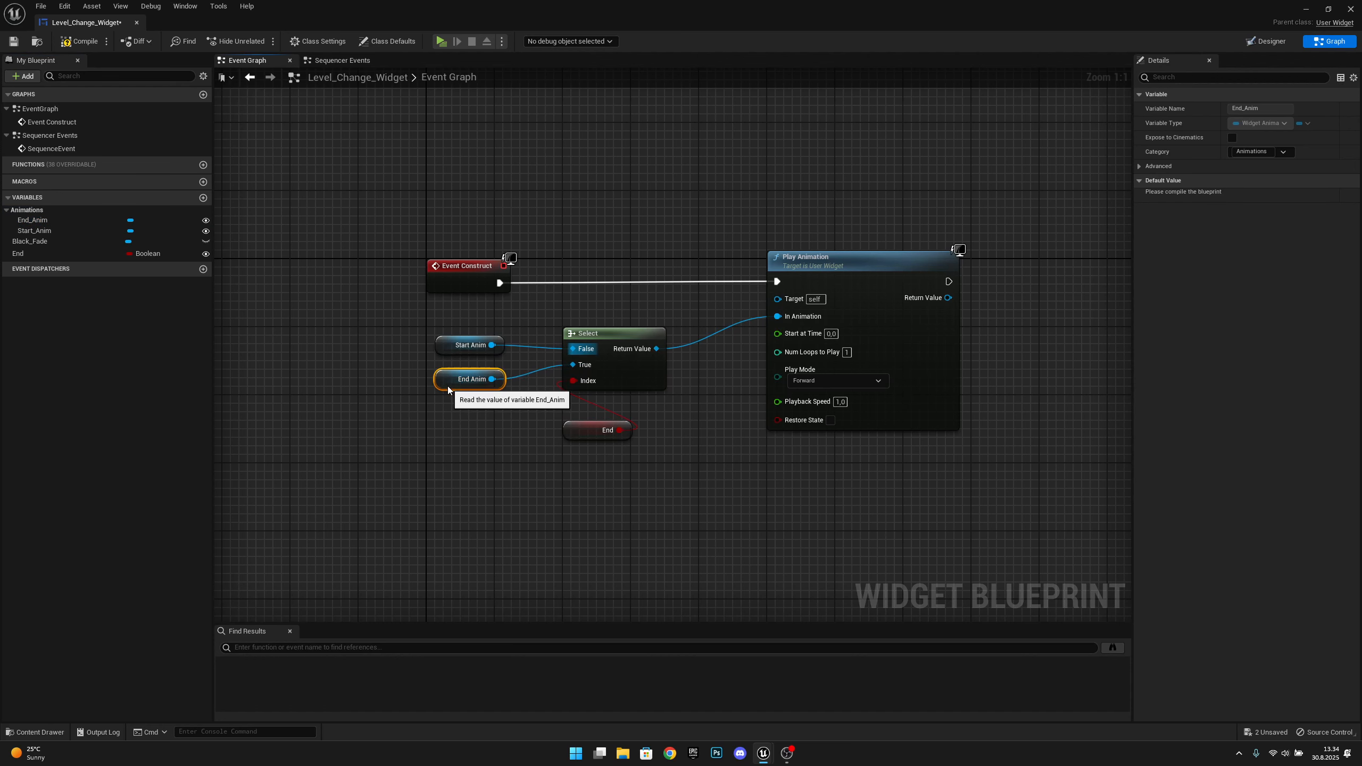
# - Compile Level_Change_Widget and save the changes
pyautogui.moveTo(756, 450); pyautogui.dragTo(727, 481, button='right')
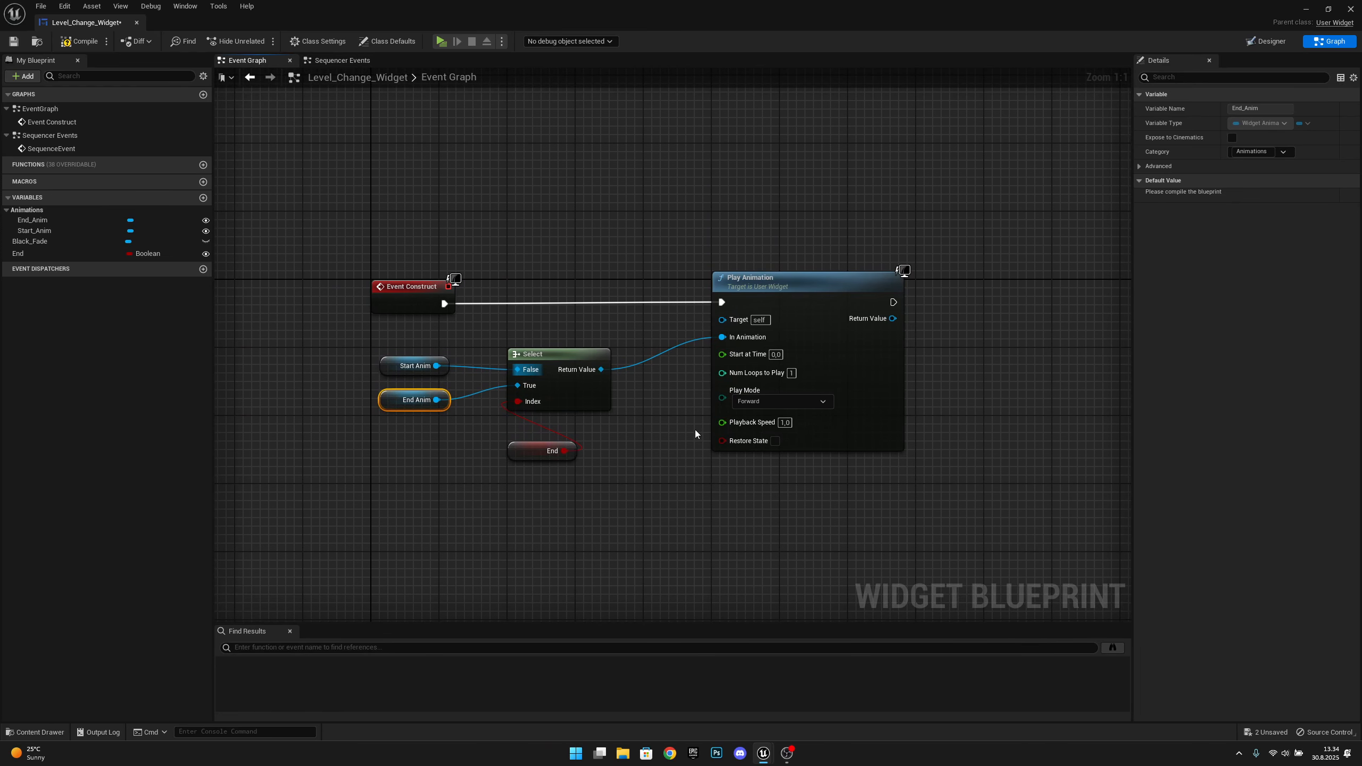
pyautogui.click(89, 48)
pyautogui.click(41, 6)
pyautogui.click(81, 57)
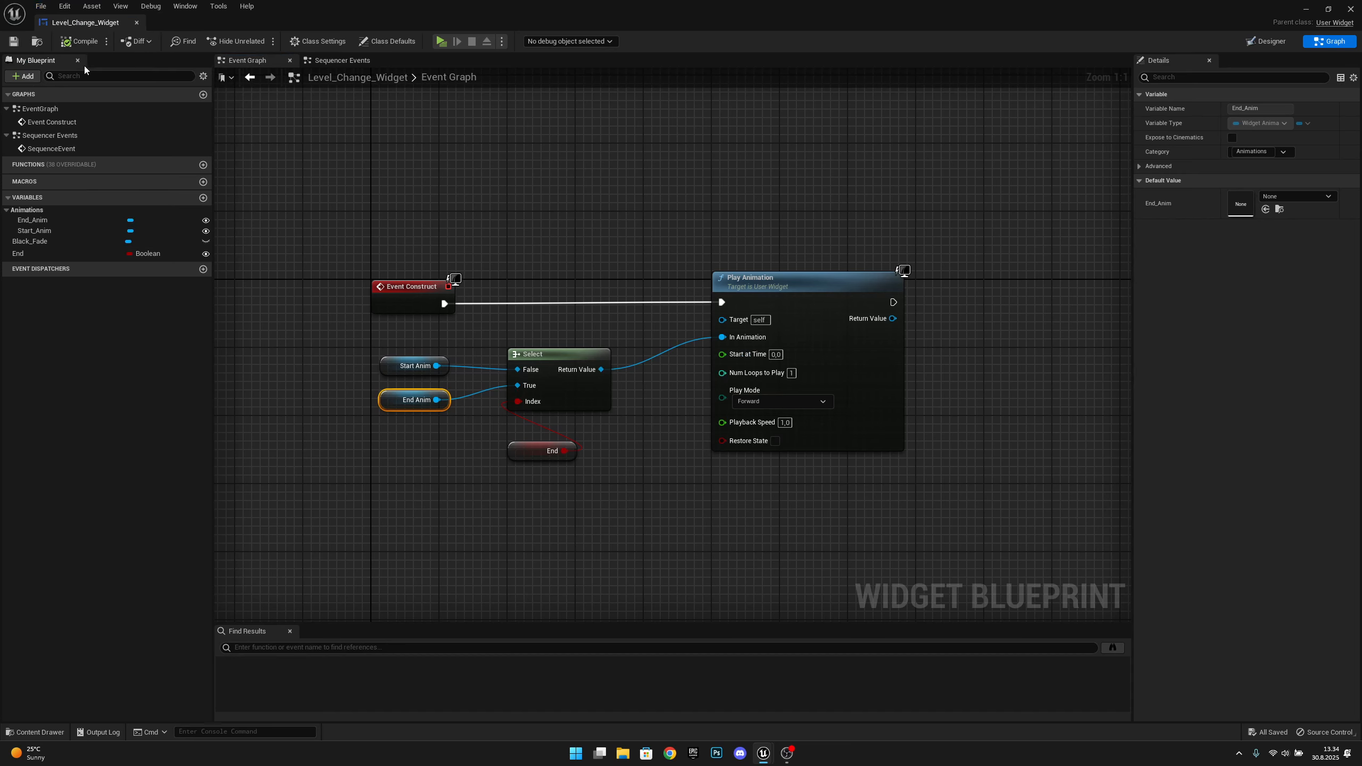
# - Dock the Level_Change_Widget editor next to ThirdPersonMap in the main window and open the map's Level Blueprint
pyautogui.moveTo(86, 22); pyautogui.dragTo(152, 30)
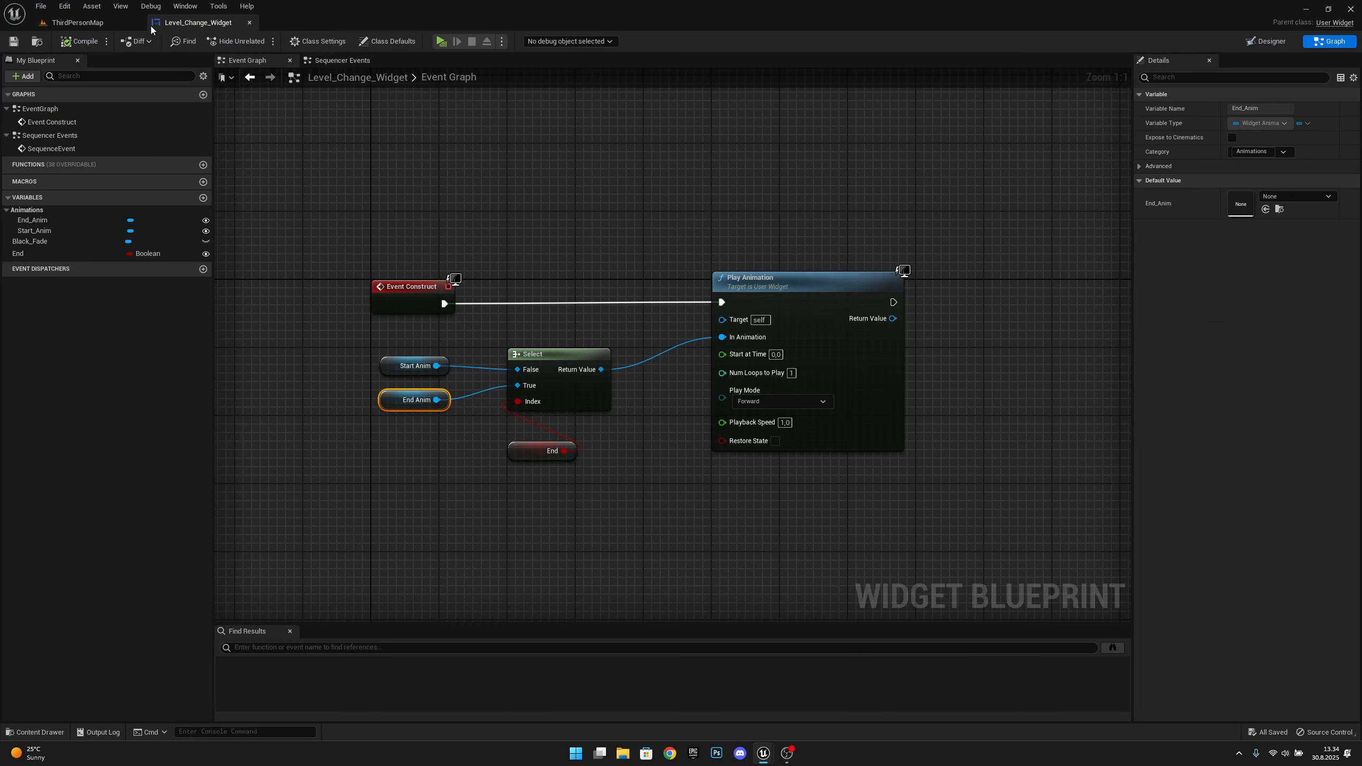
pyautogui.click(123, 21)
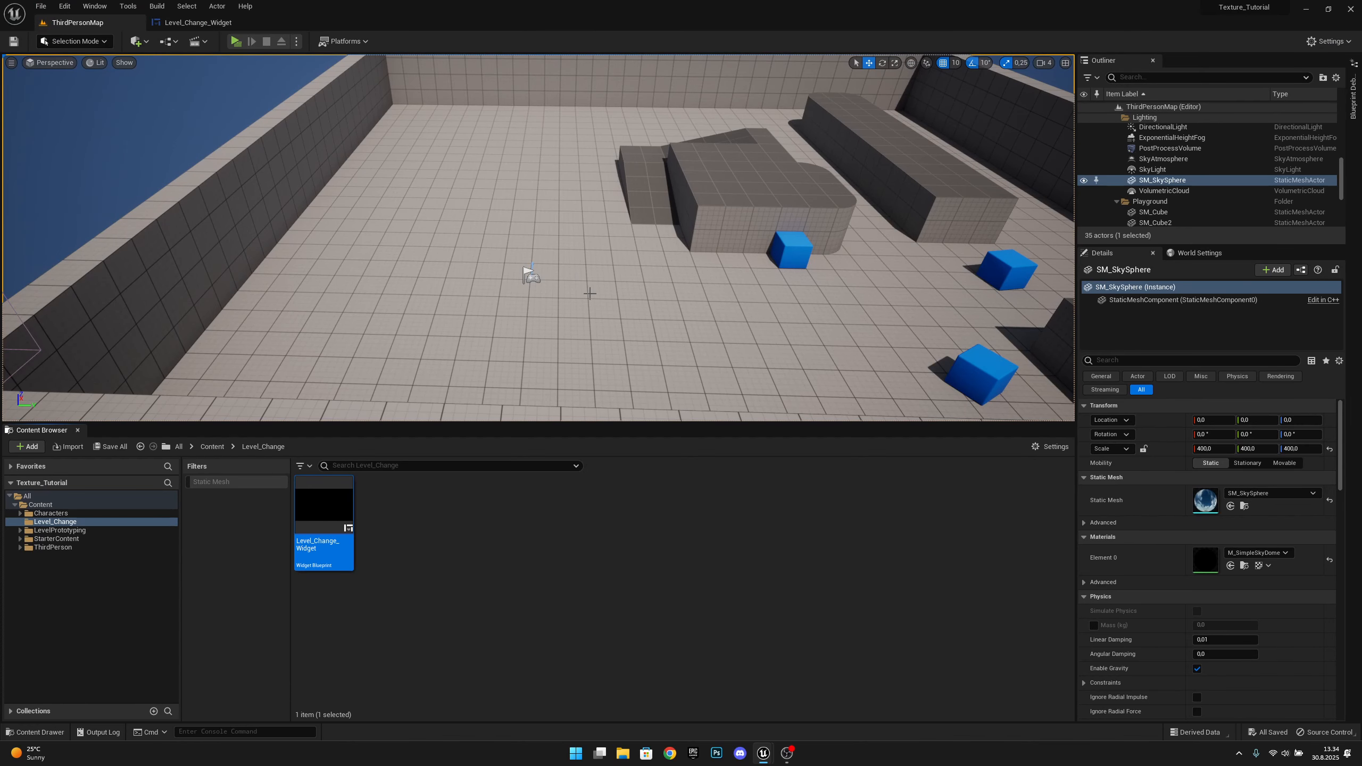
pyautogui.click(166, 42)
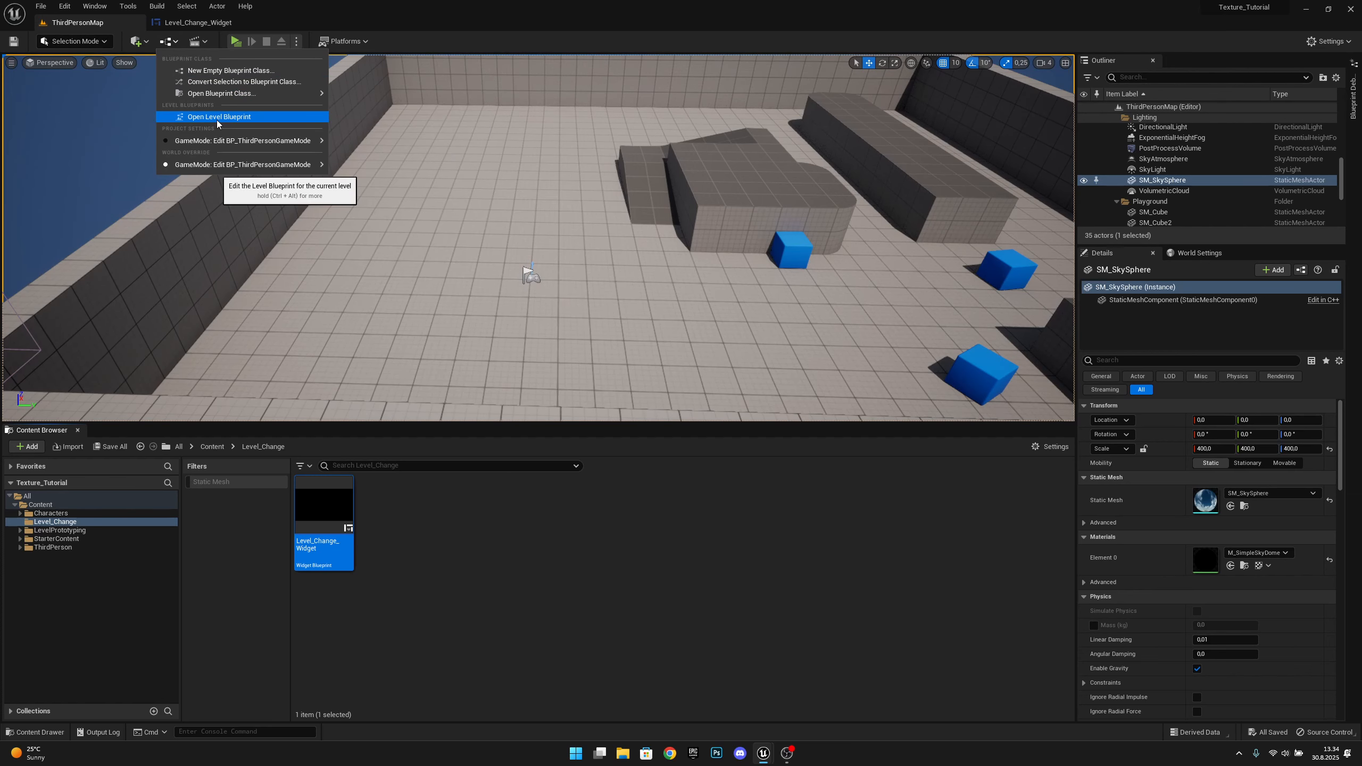
pyautogui.click(169, 42)
pyautogui.click(169, 42)
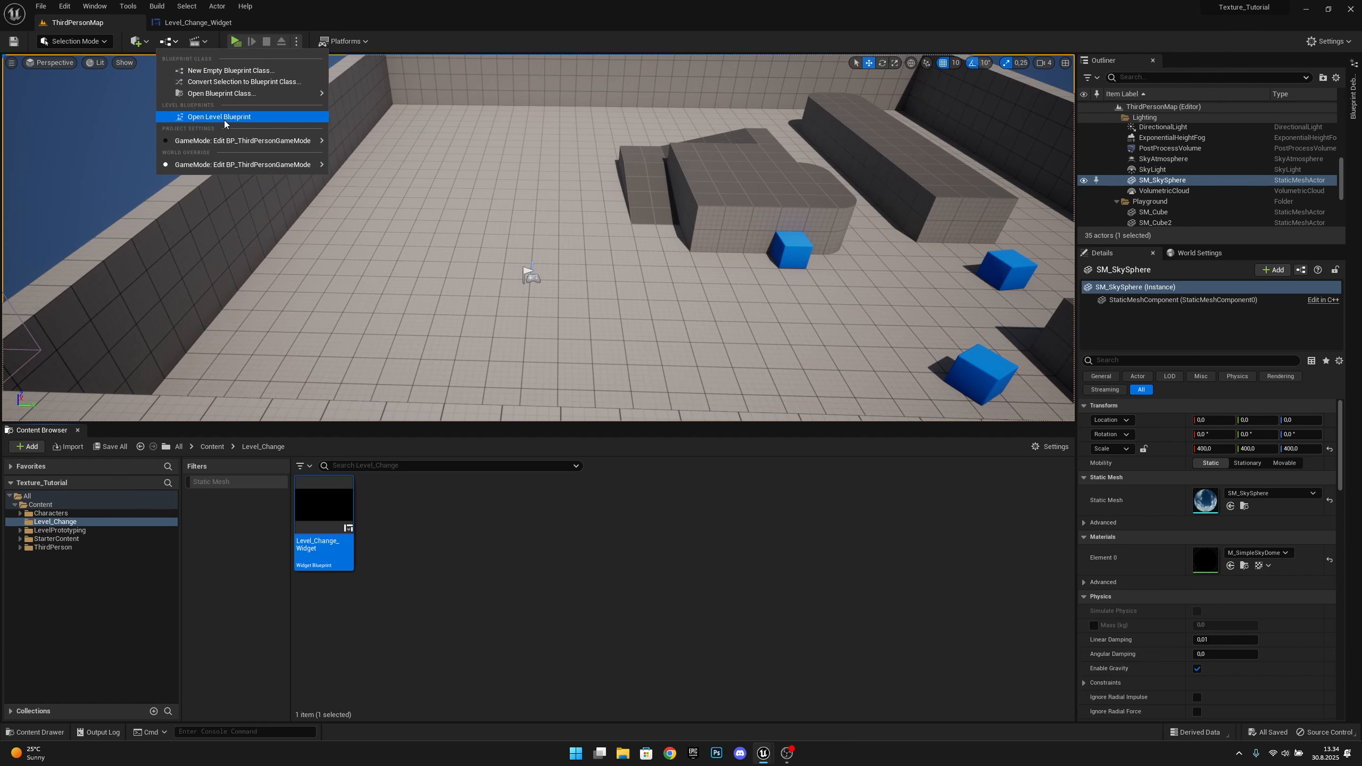
pyautogui.click(224, 117)
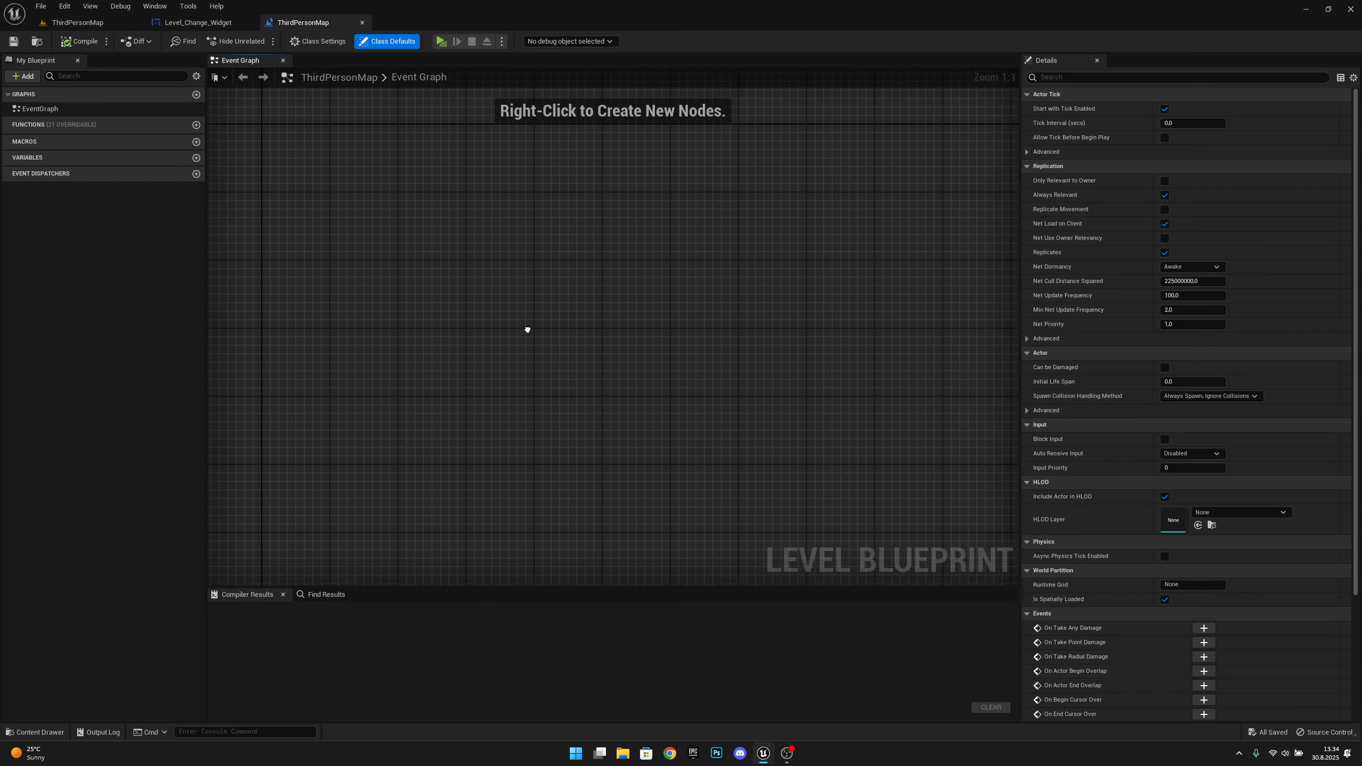
# - Add an Event BeginPlay node to the ThirdPersonMap Level Blueprint
pyautogui.rightClick(370, 220)
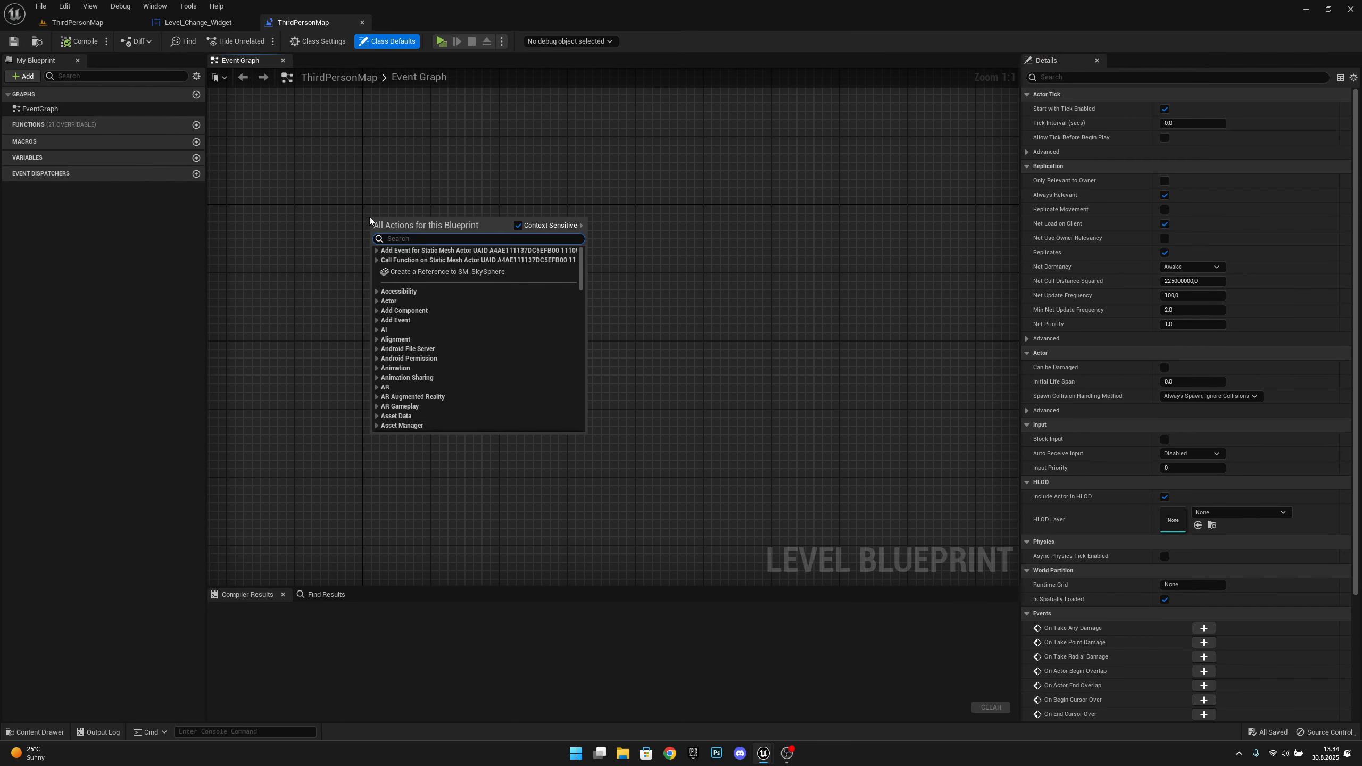
pyautogui.write('begin play')
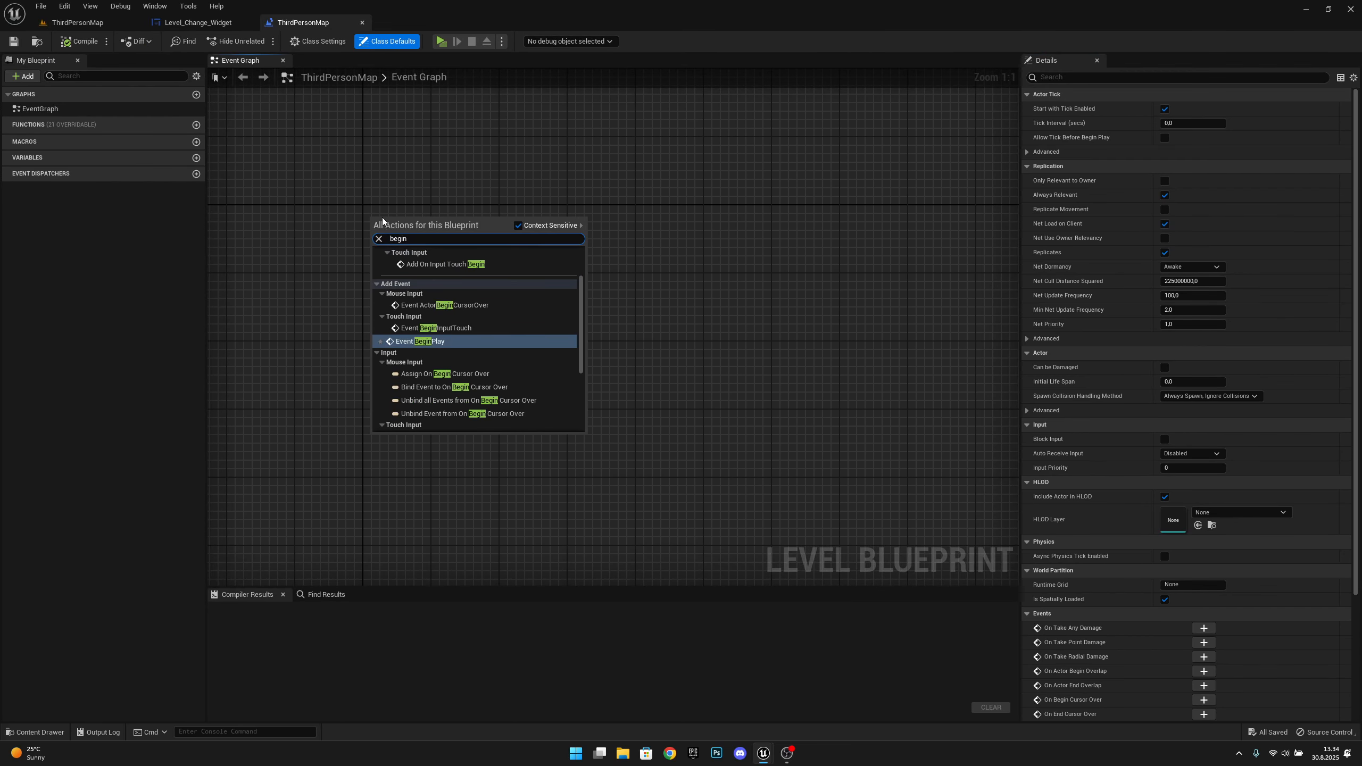
pyautogui.press('Return')
# - Add a Create Widget node after Event BeginPlay and set its class to Level_Change_Widget
pyautogui.moveTo(474, 238); pyautogui.dragTo(431, 250, button='right')
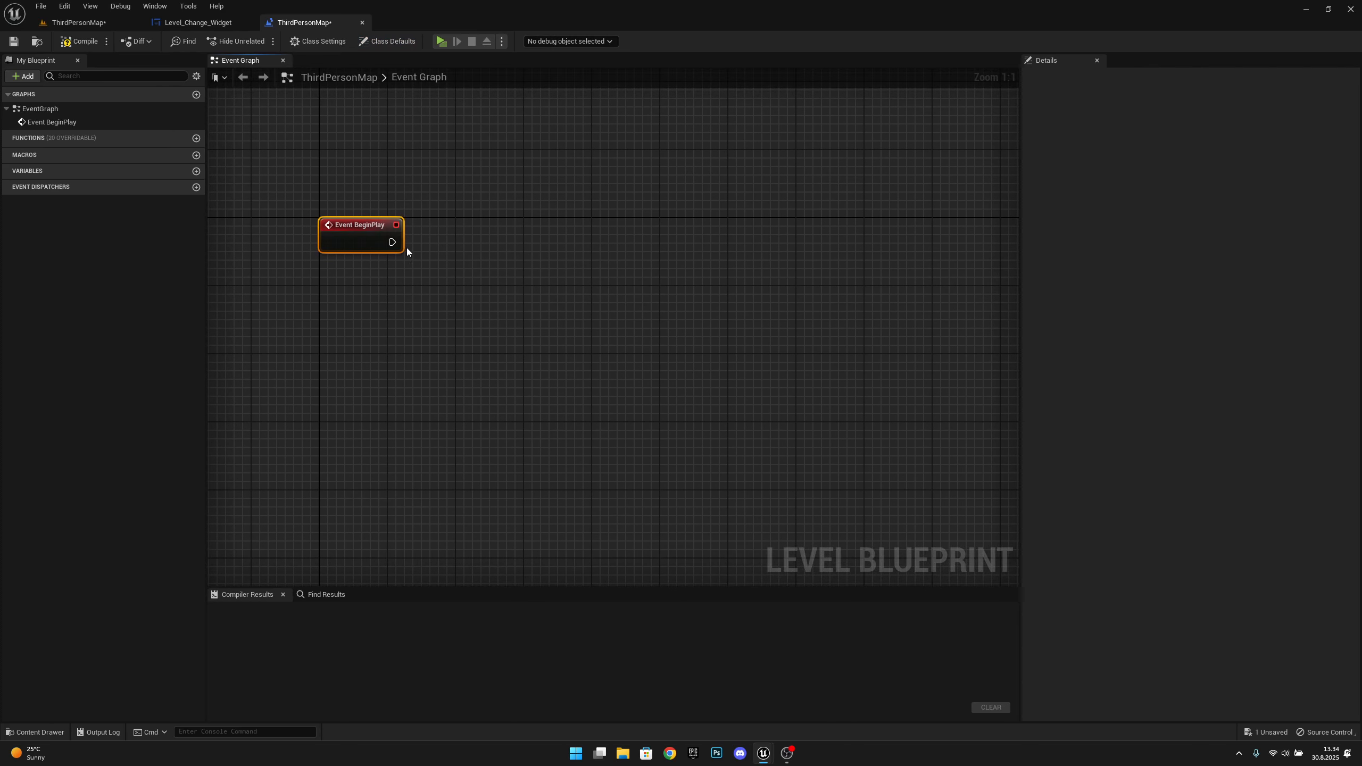
pyautogui.moveTo(392, 242); pyautogui.dragTo(477, 245)
pyautogui.write('creat')
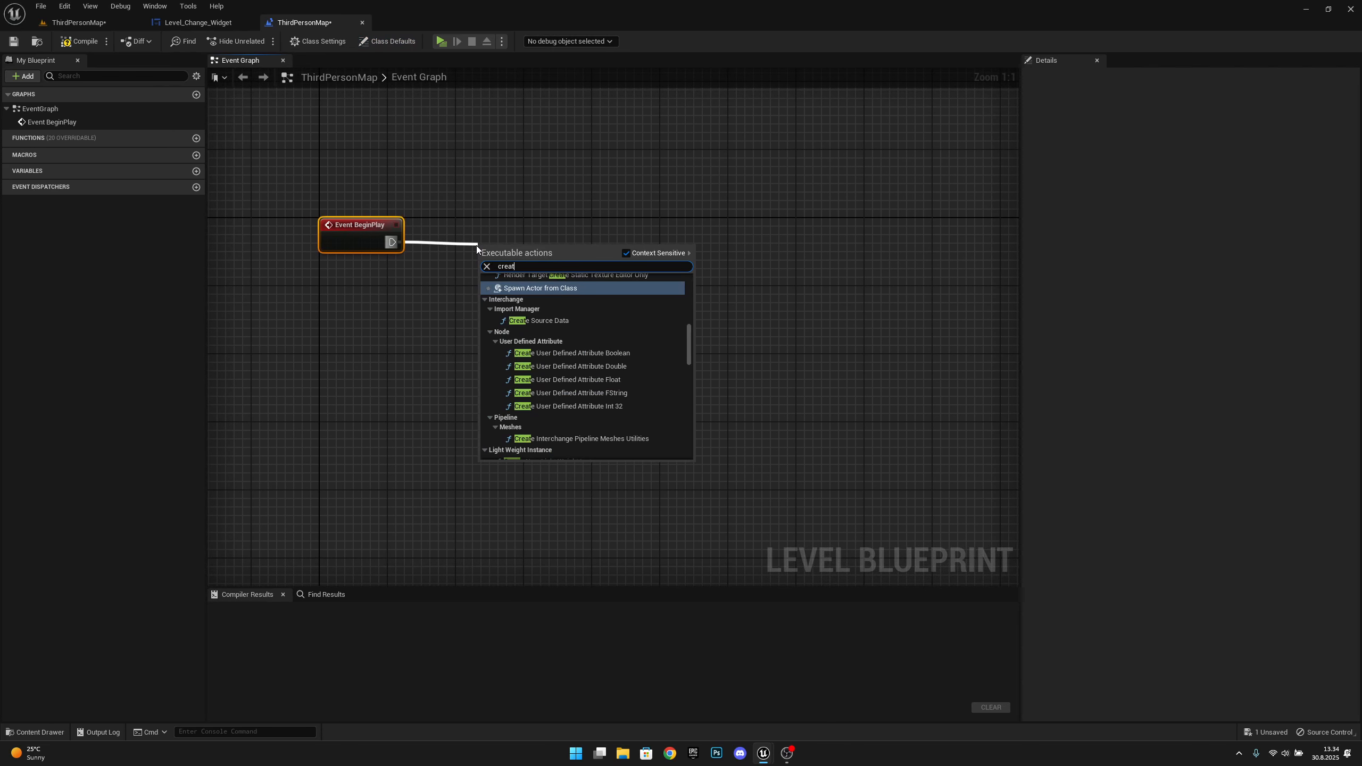
pyautogui.write('e widget')
pyautogui.press('Return')
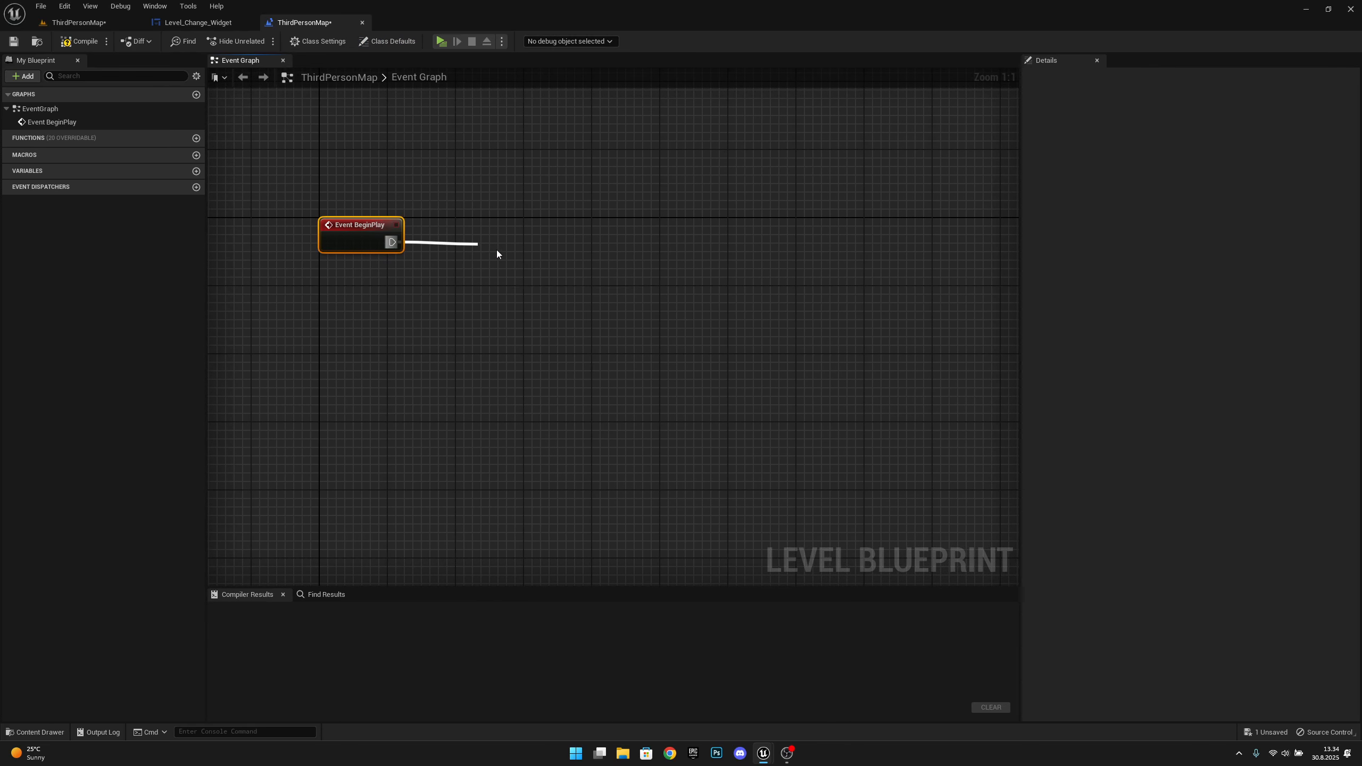
pyautogui.moveTo(513, 235); pyautogui.dragTo(506, 235)
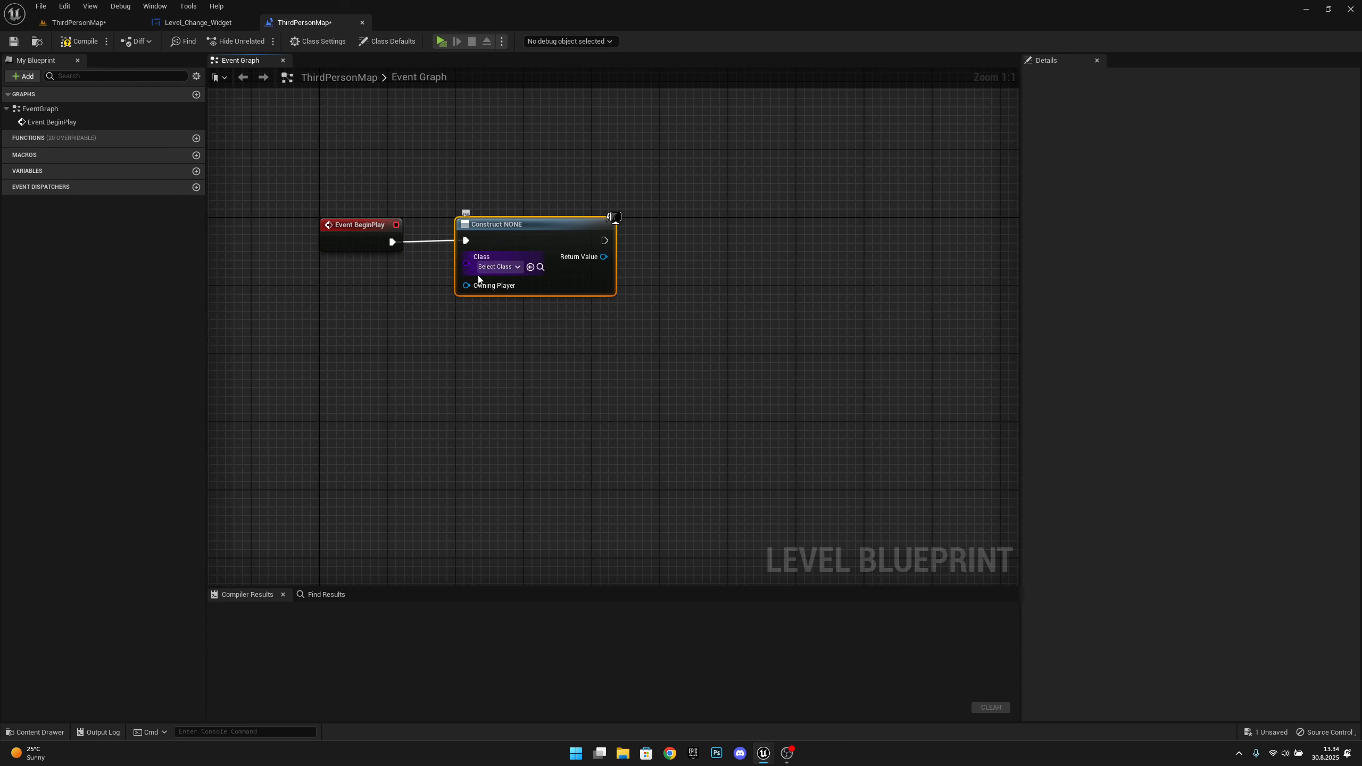
pyautogui.click(498, 266)
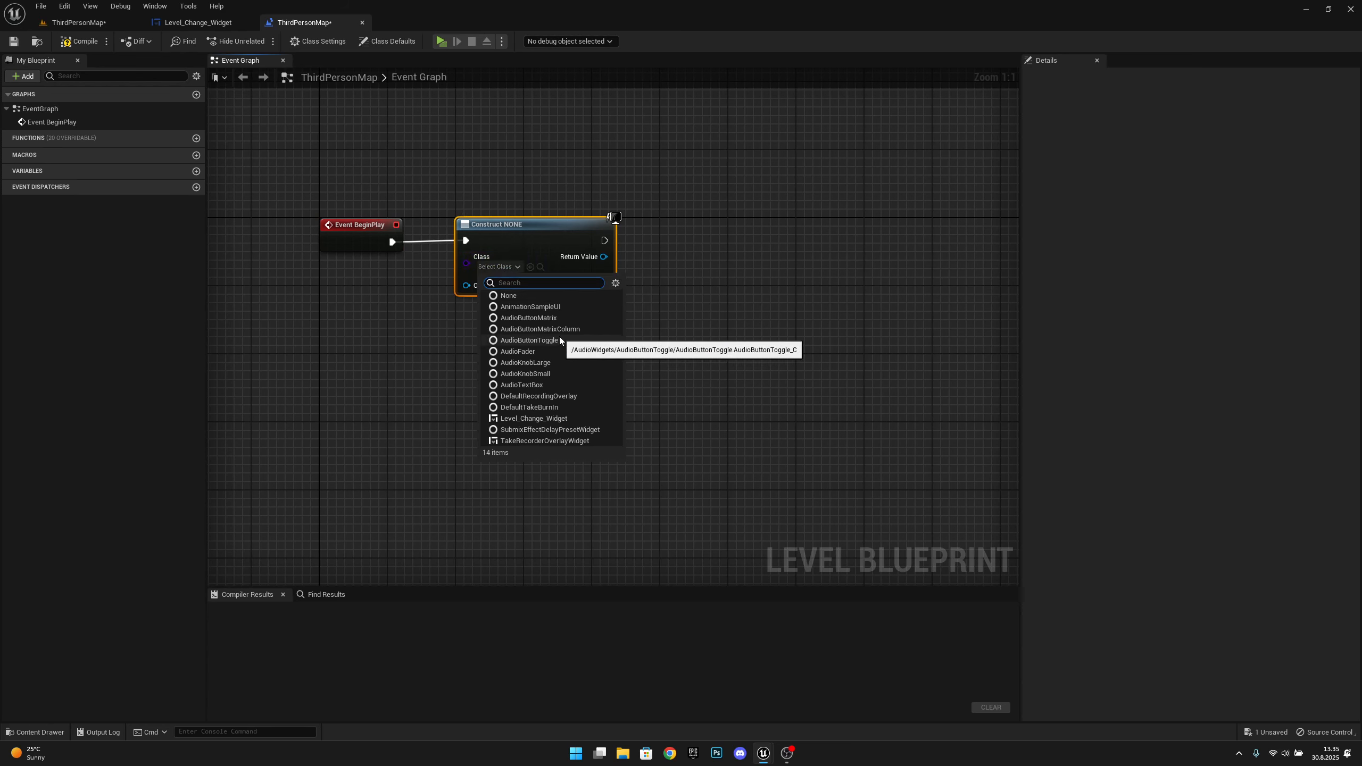
pyautogui.write('cha')
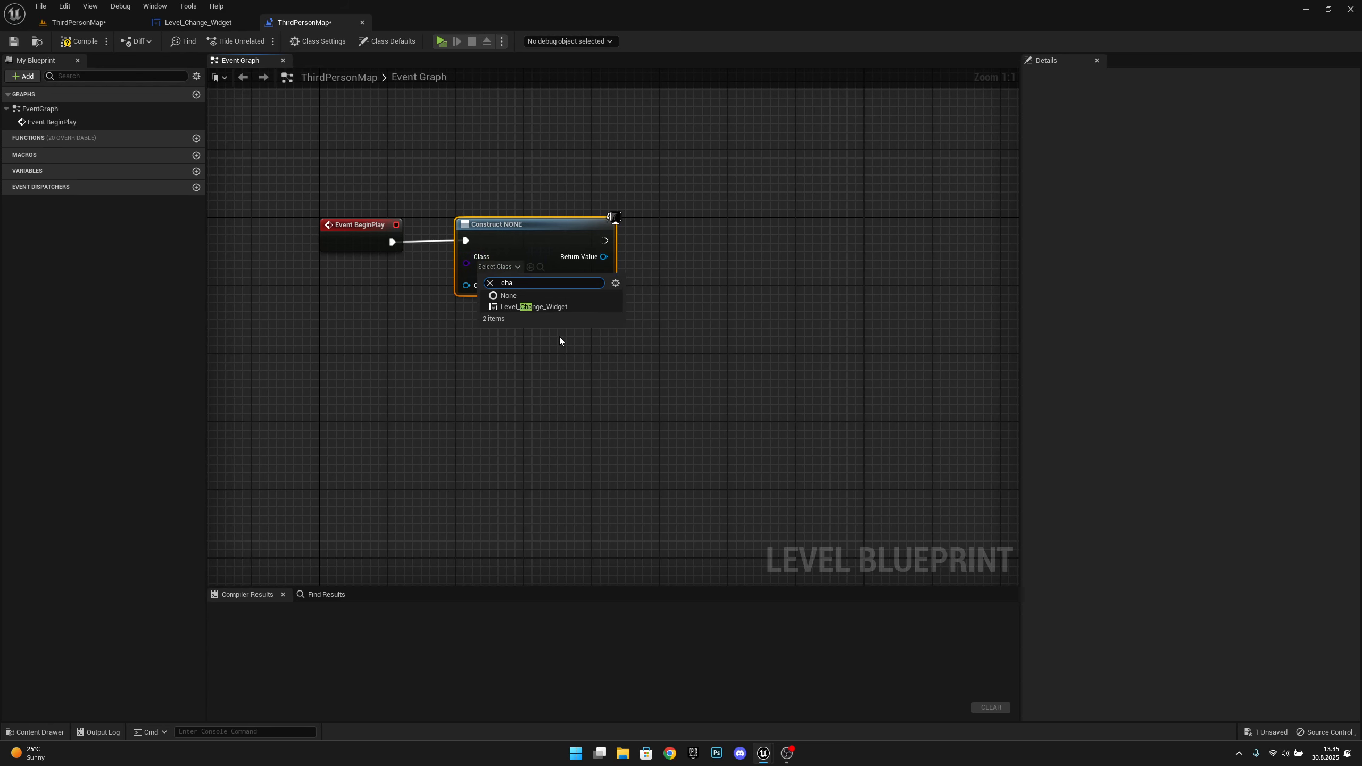
pyautogui.click(573, 307)
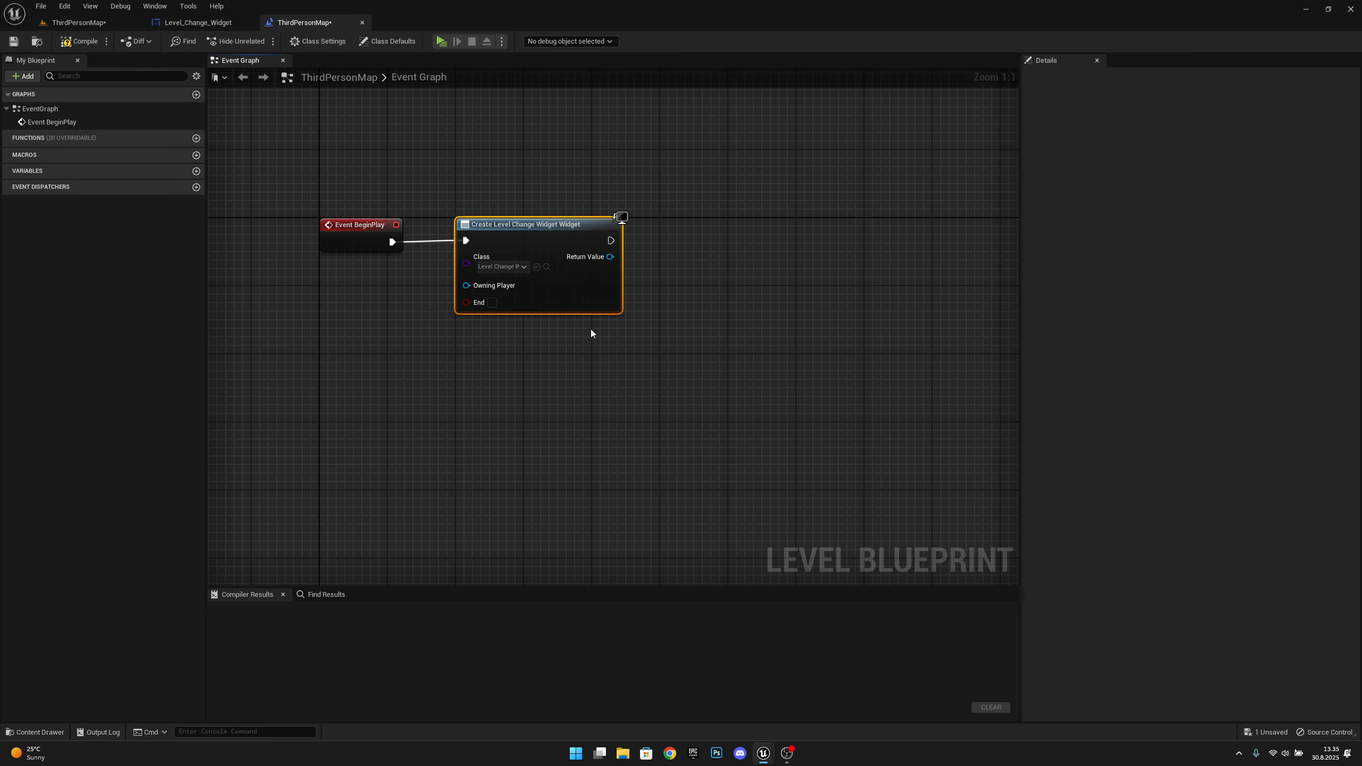
# - Add an Add to Viewport node from the created widget's Return Value and line it up with the Create Widget node
pyautogui.moveTo(611, 257); pyautogui.dragTo(670, 258)
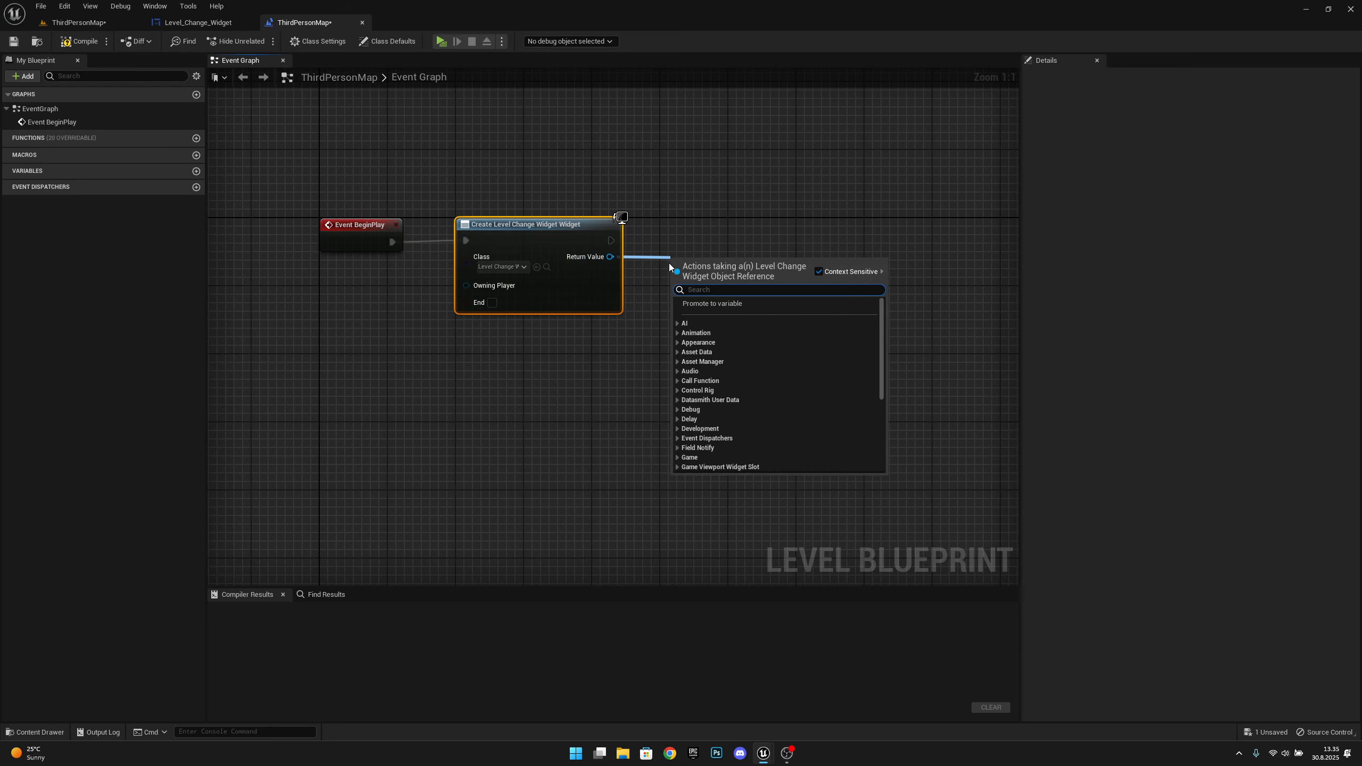
pyautogui.write('add t')
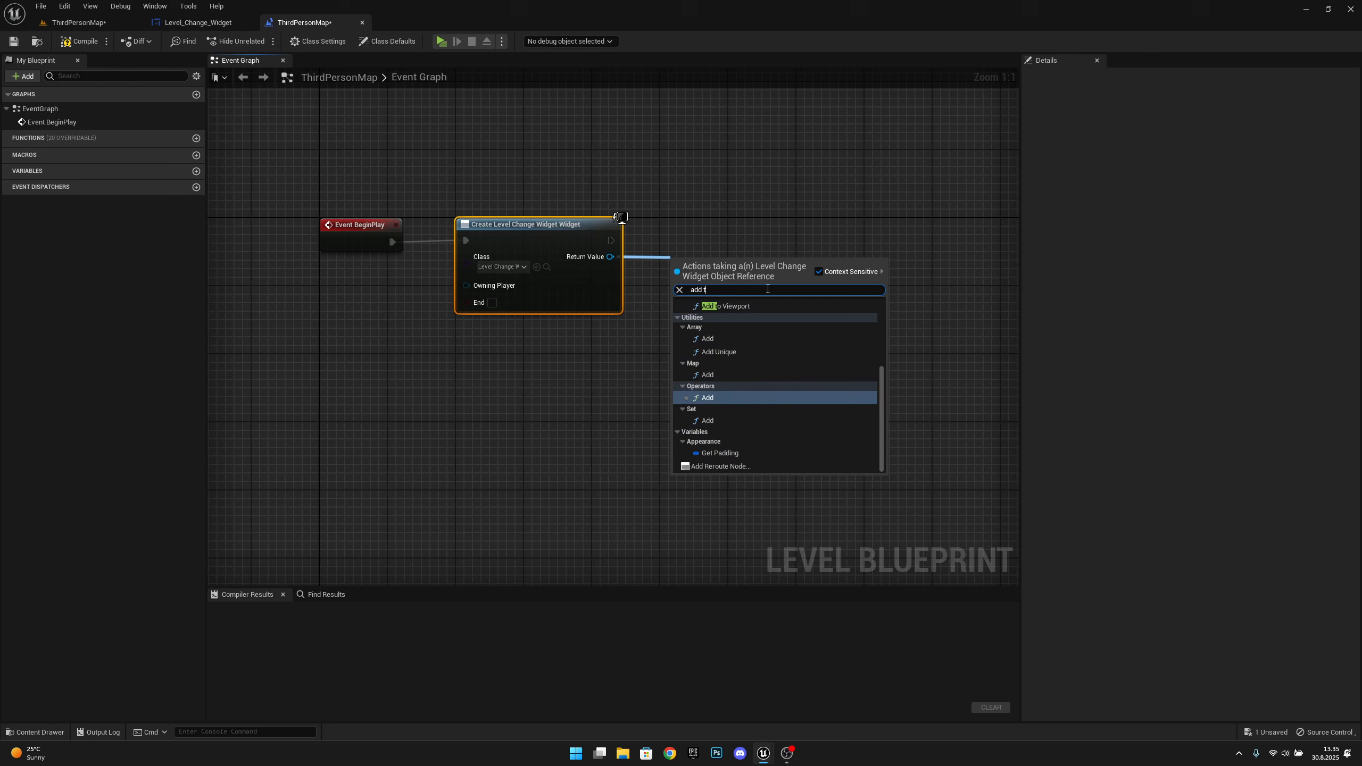
pyautogui.click(713, 306)
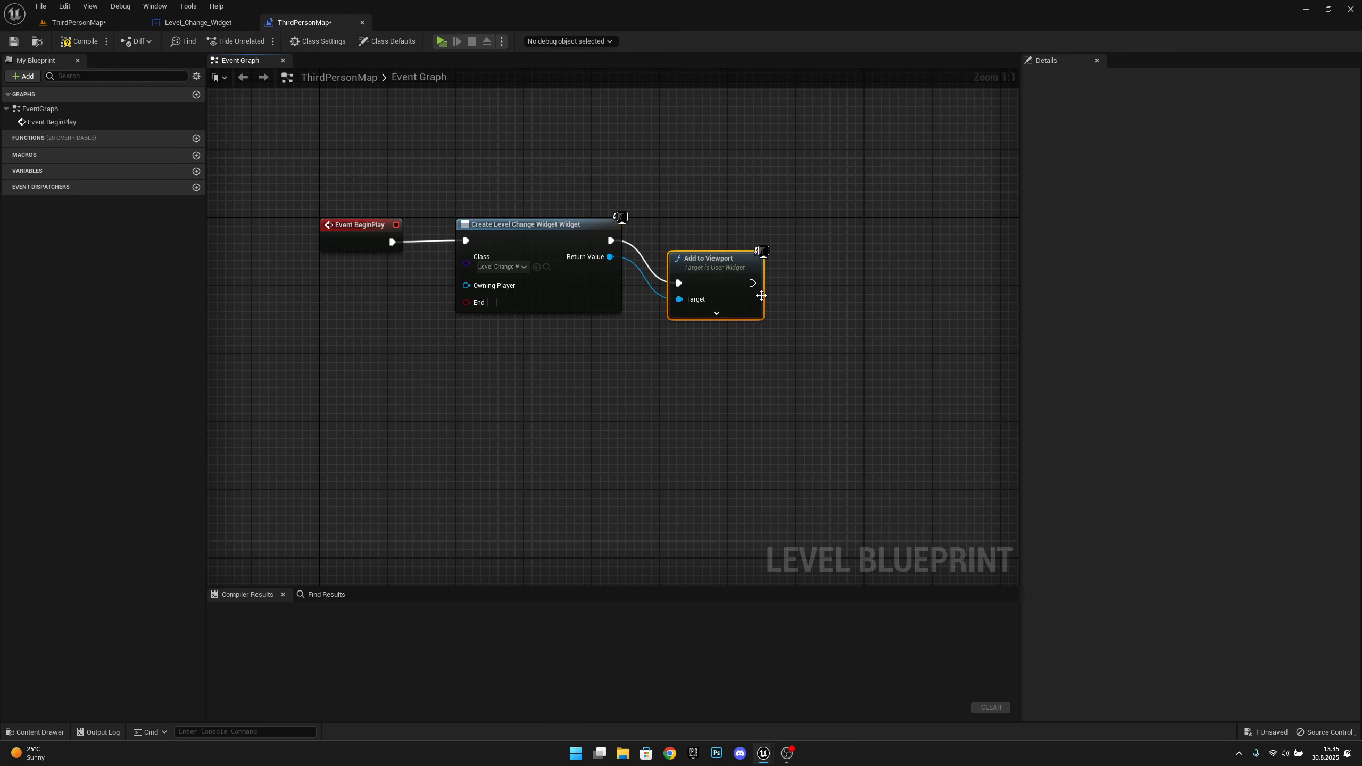
pyautogui.moveTo(677, 311); pyautogui.dragTo(683, 328, button='right')
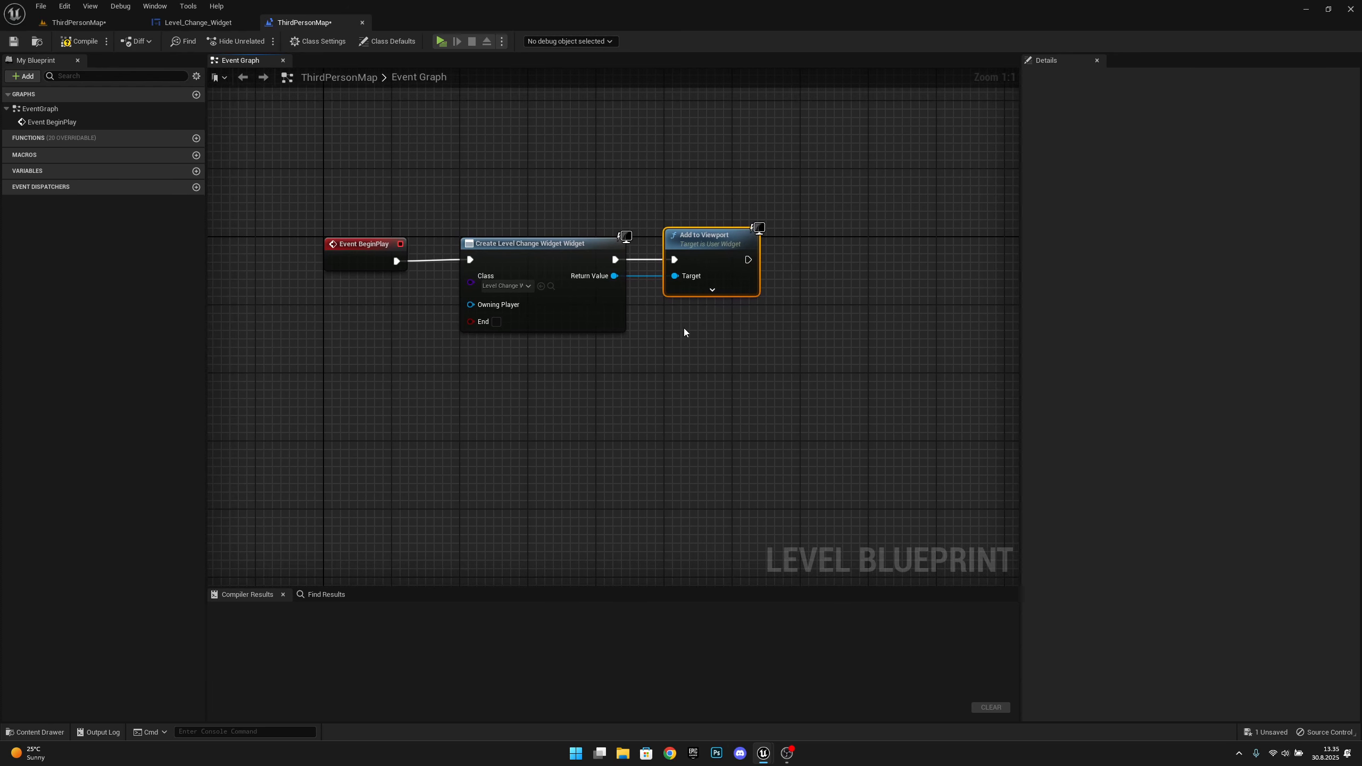
# - Straighten the connections between Event BeginPlay, Create Widget and Add to Viewport, and compile the Level Blueprint
pyautogui.moveTo(694, 209); pyautogui.dragTo(379, 317)
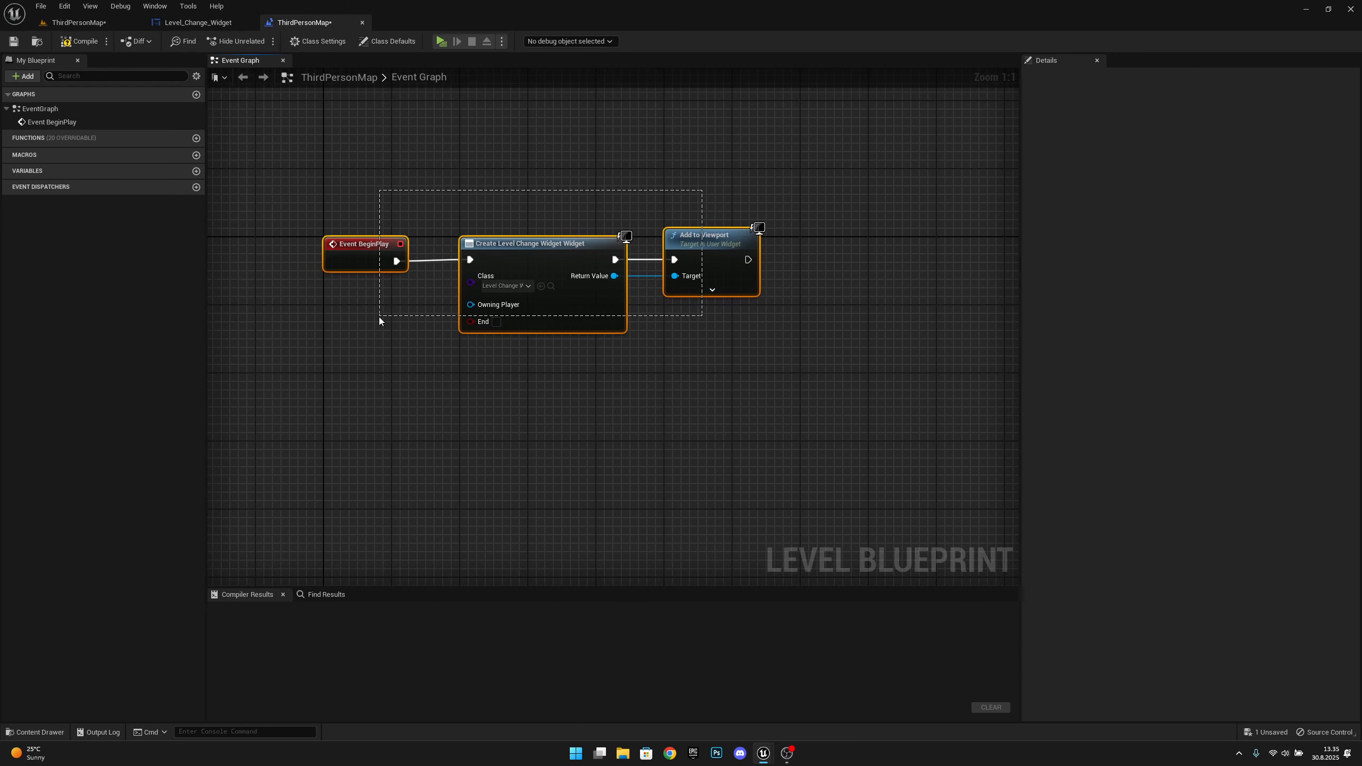
pyautogui.click(608, 422)
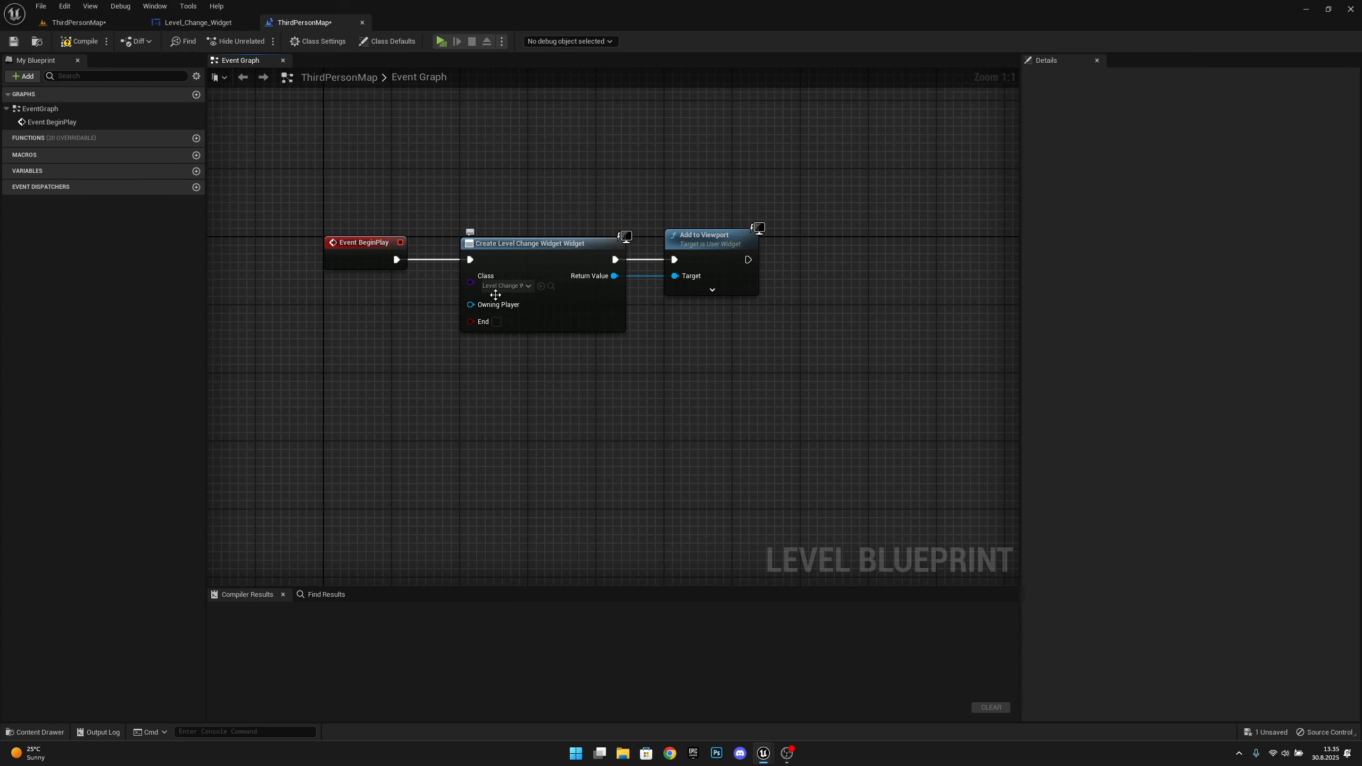
pyautogui.click(80, 42)
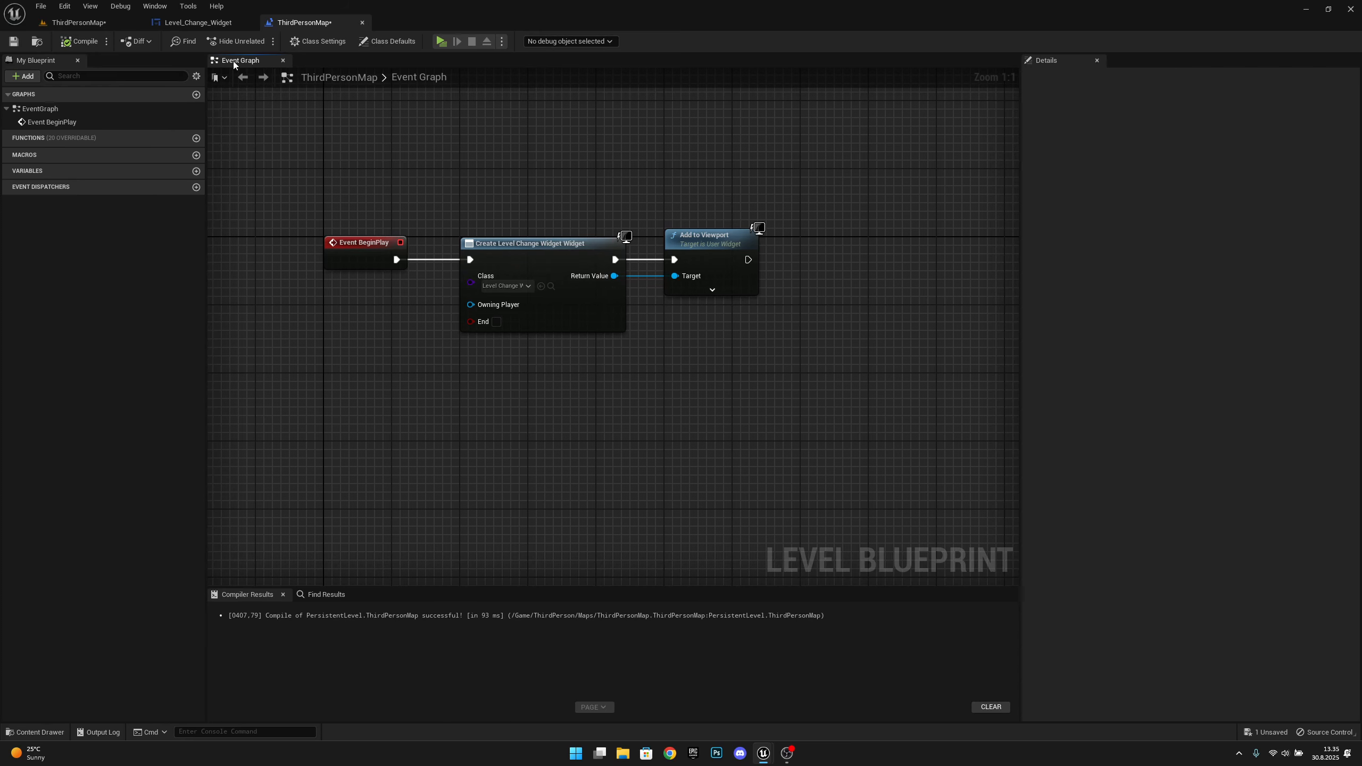
# - Create an Actor Blueprint Class named Change_Level_Actor in the Level_Change folder
pyautogui.click(103, 22)
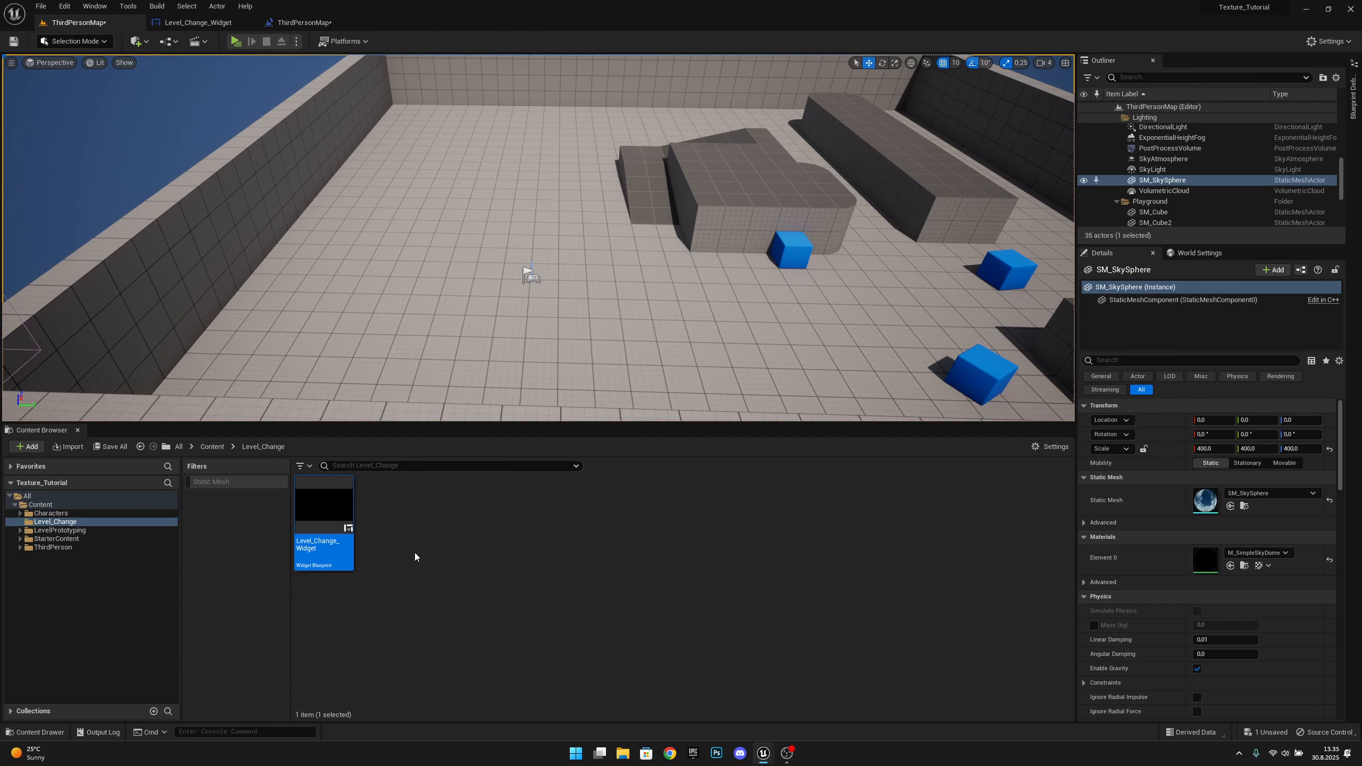
pyautogui.rightClick(402, 537)
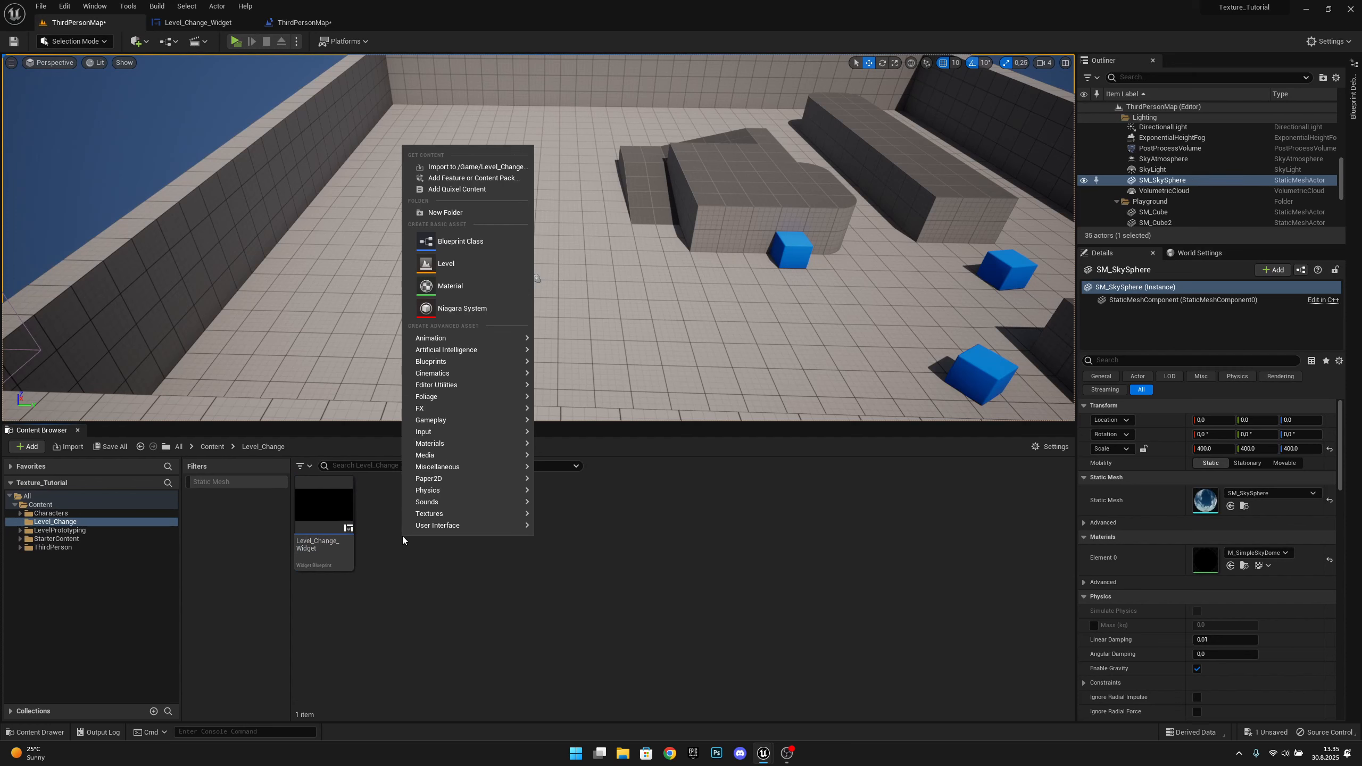
pyautogui.click(475, 244)
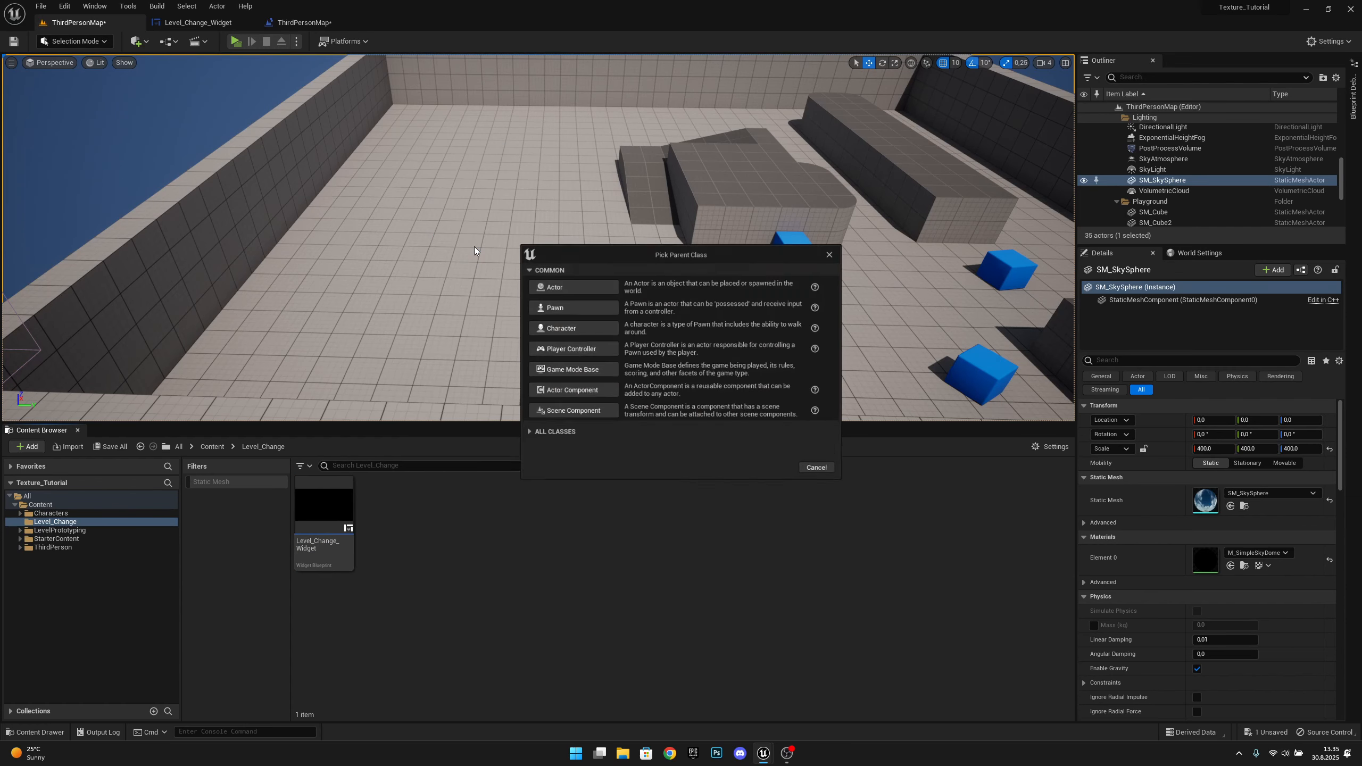
pyautogui.click(594, 292)
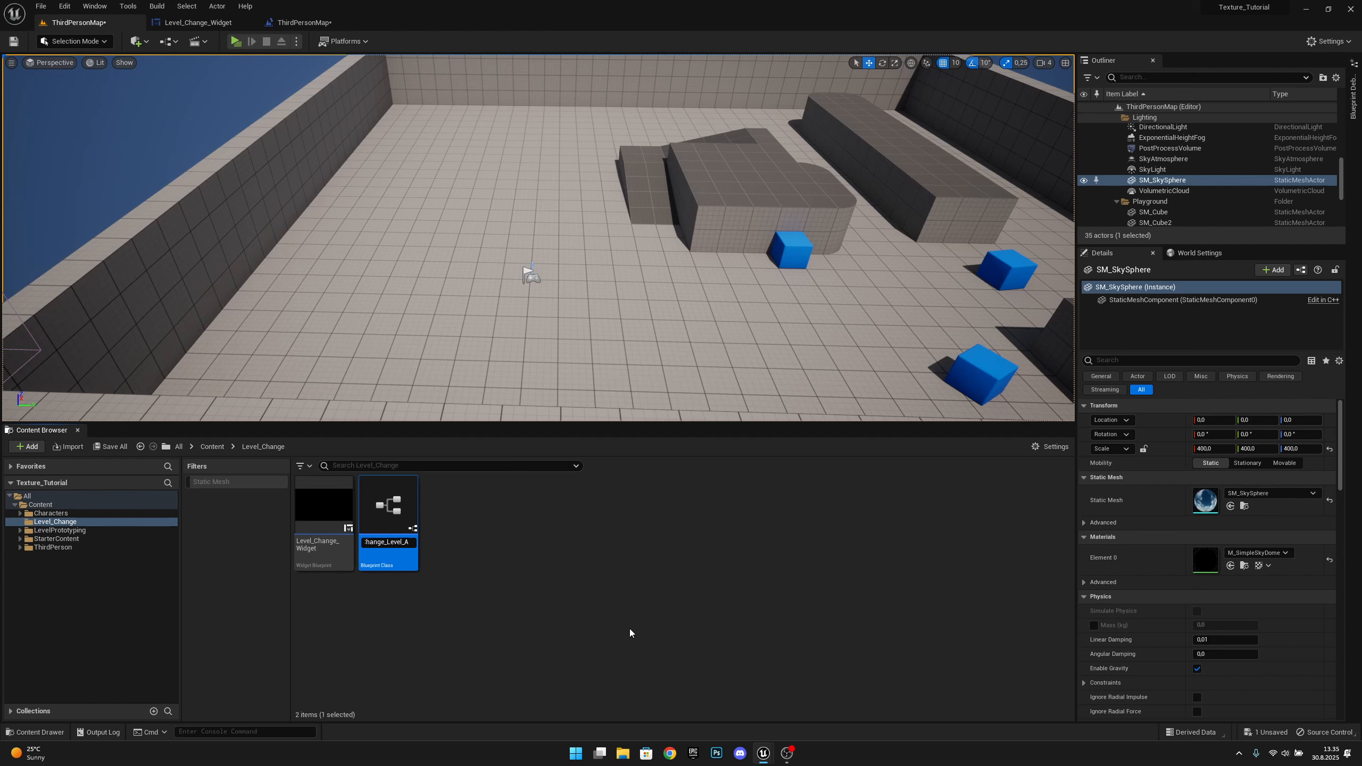
pyautogui.write('Change_Level_Actor')
pyautogui.press('Return')
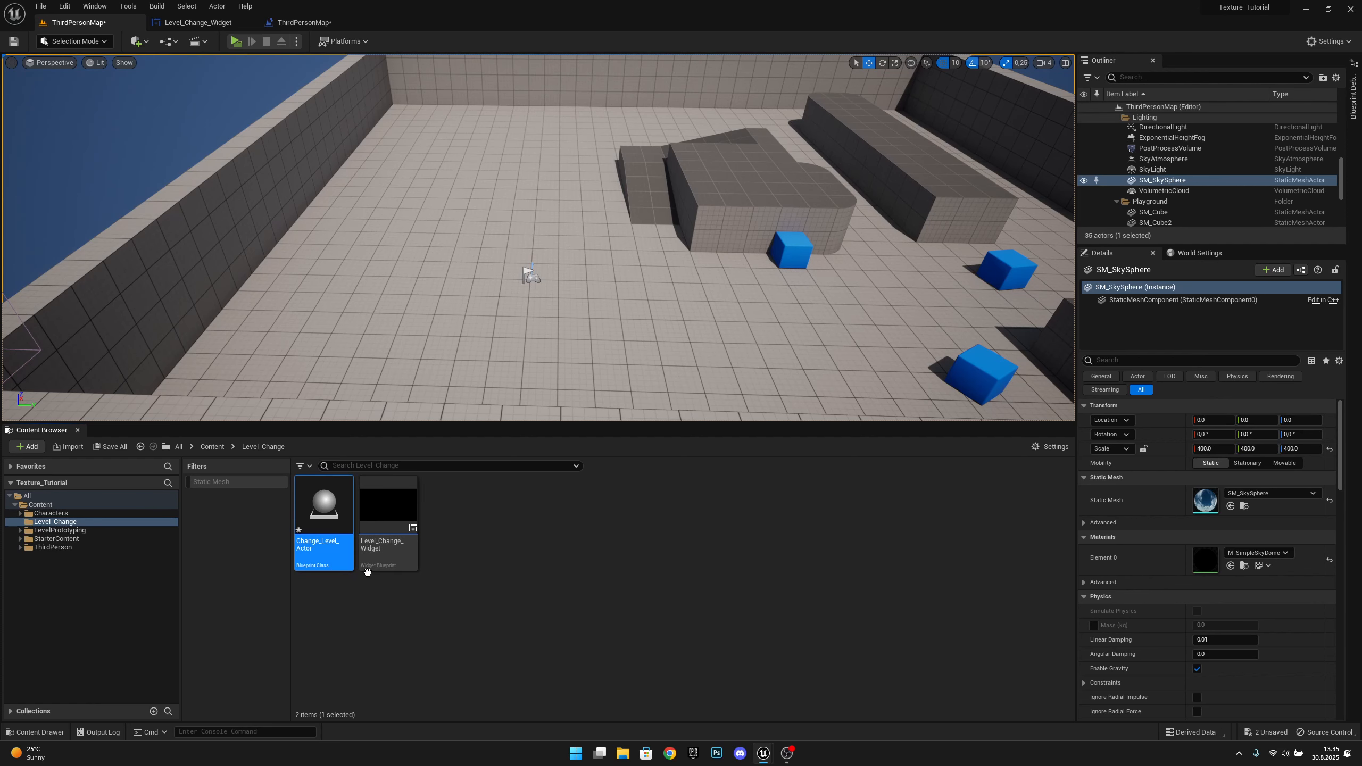
# - Open Change_Level_Actor and add a Plane component to it
pyautogui.doubleClick(325, 504)
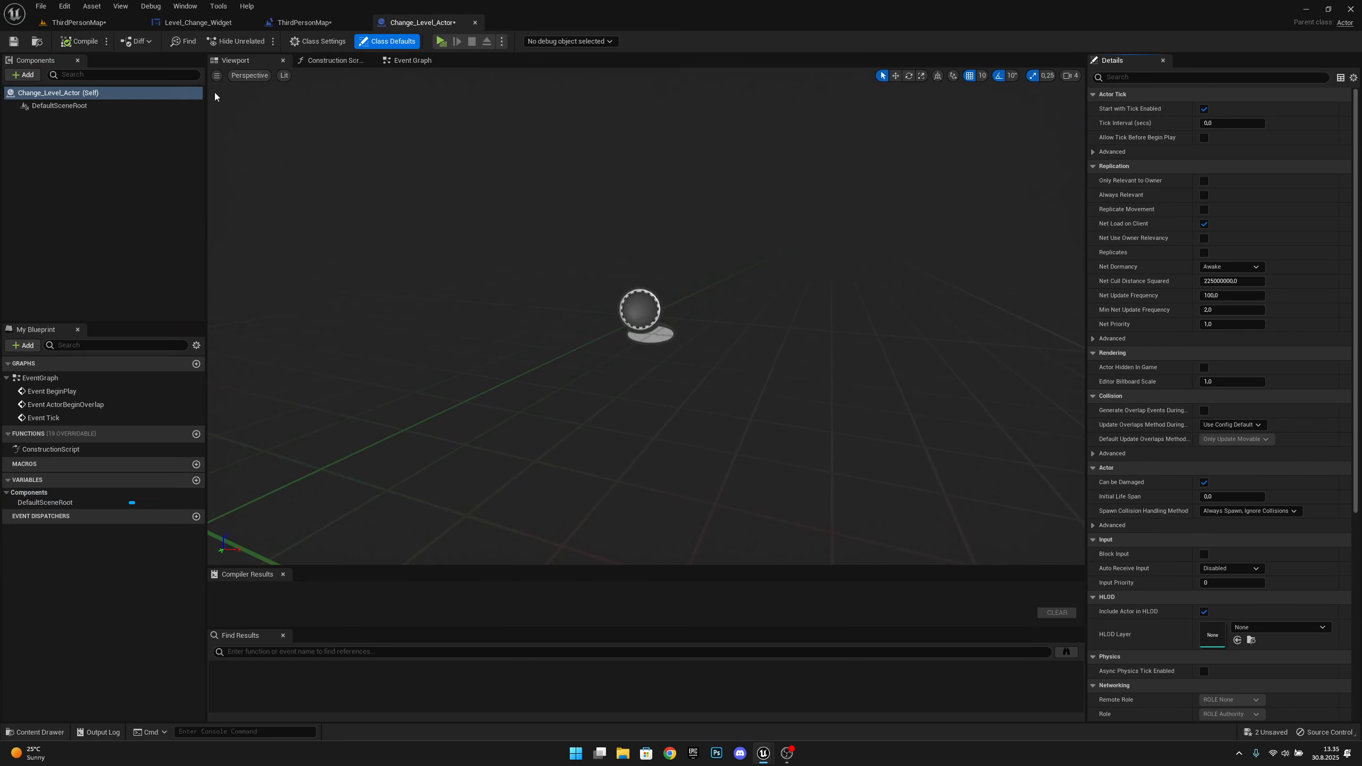
pyautogui.click(23, 75)
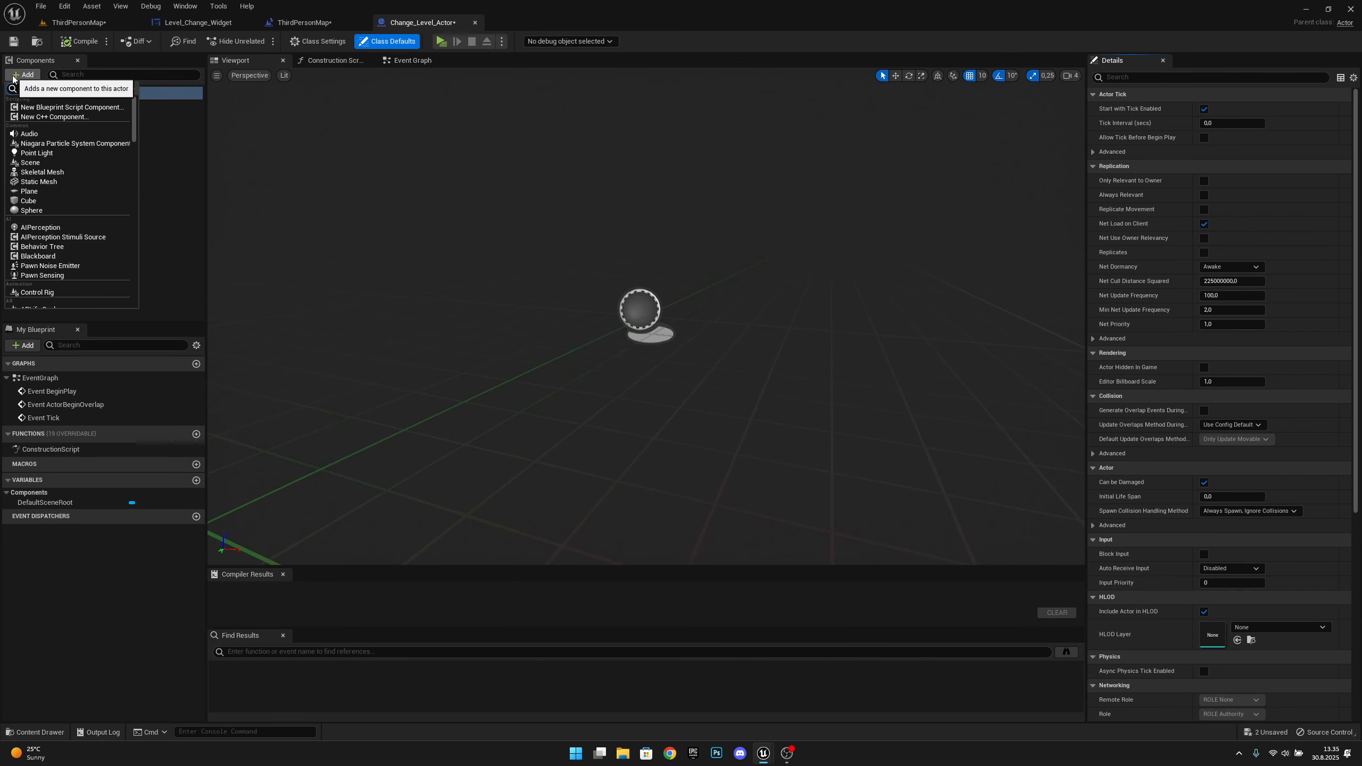
pyautogui.click(55, 192)
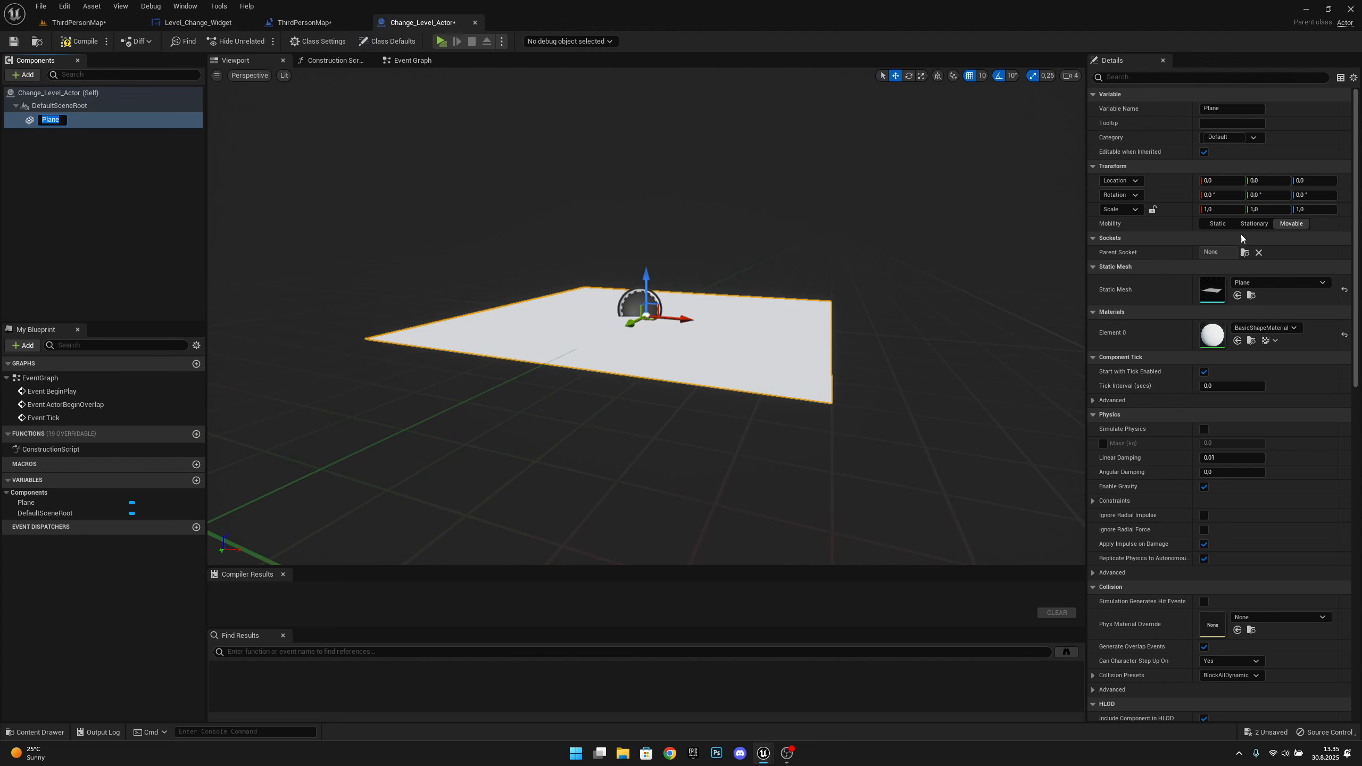
# - Set the Plane's scale to 2 in X and 2 in Y with the axes scaled independently
pyautogui.click(1153, 209)
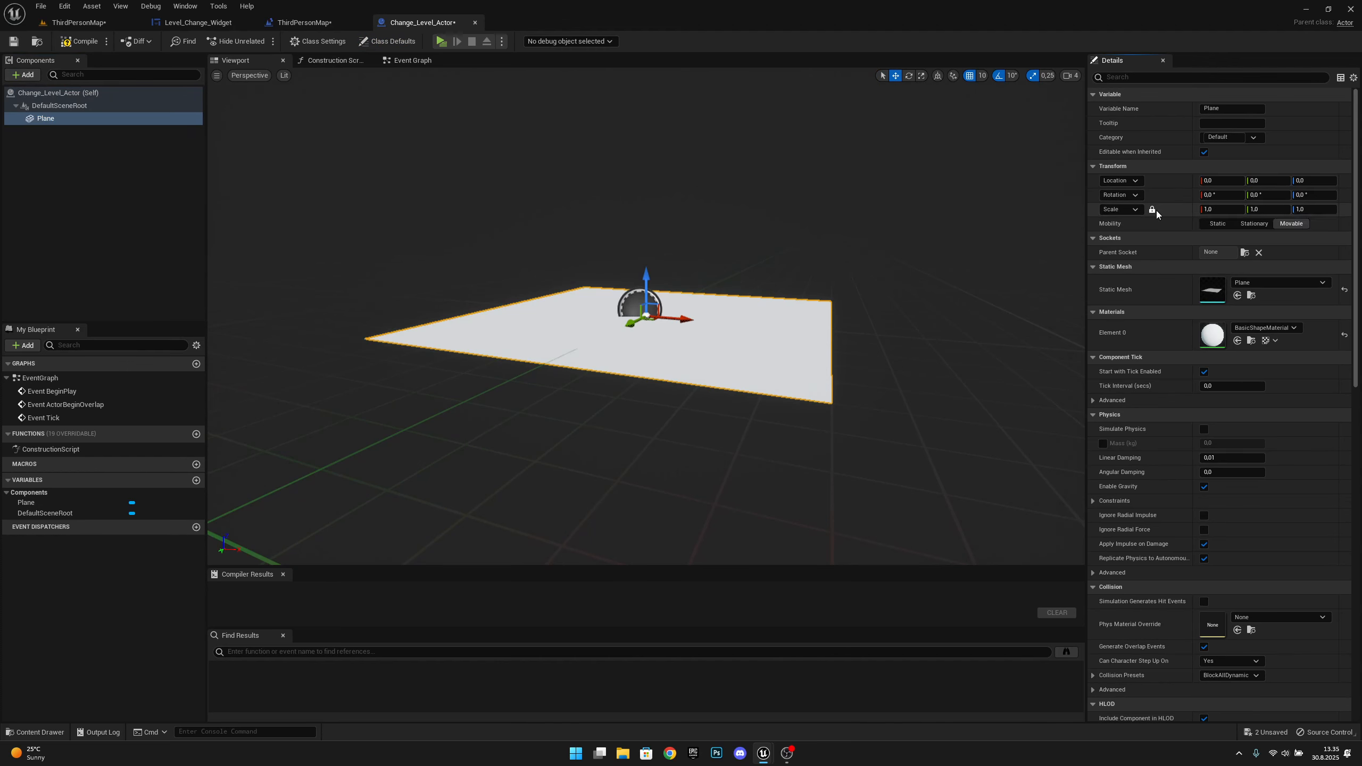
pyautogui.click(1153, 209)
pyautogui.click(1219, 209)
pyautogui.write('2')
pyautogui.click(1272, 209)
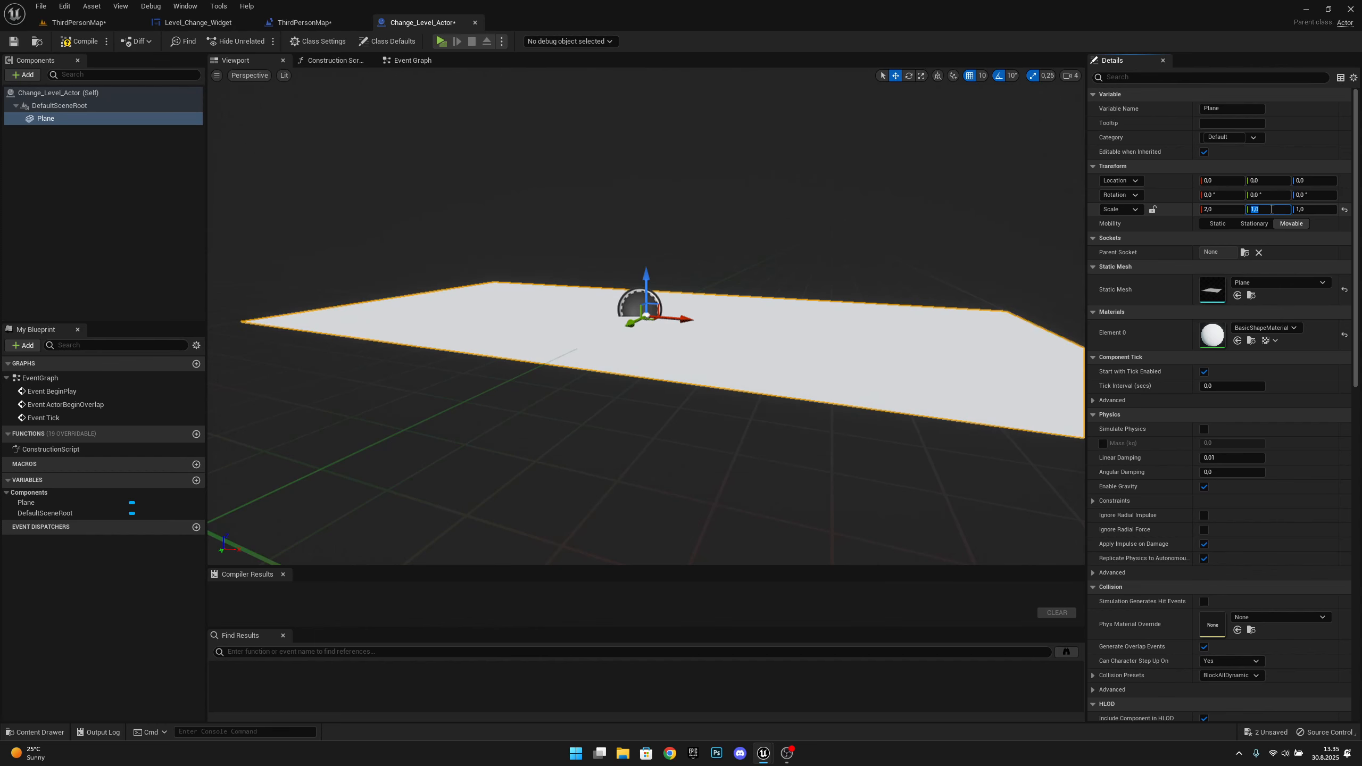
pyautogui.press('Return')
pyautogui.moveTo(911, 301)
pyautogui.mouseDown(button='right')
pyautogui.moveTo(948, 290)
pyautogui.moveTo(907, 315)
pyautogui.moveTo(906, 300)
pyautogui.mouseUp(button='right')
pyautogui.press('s')
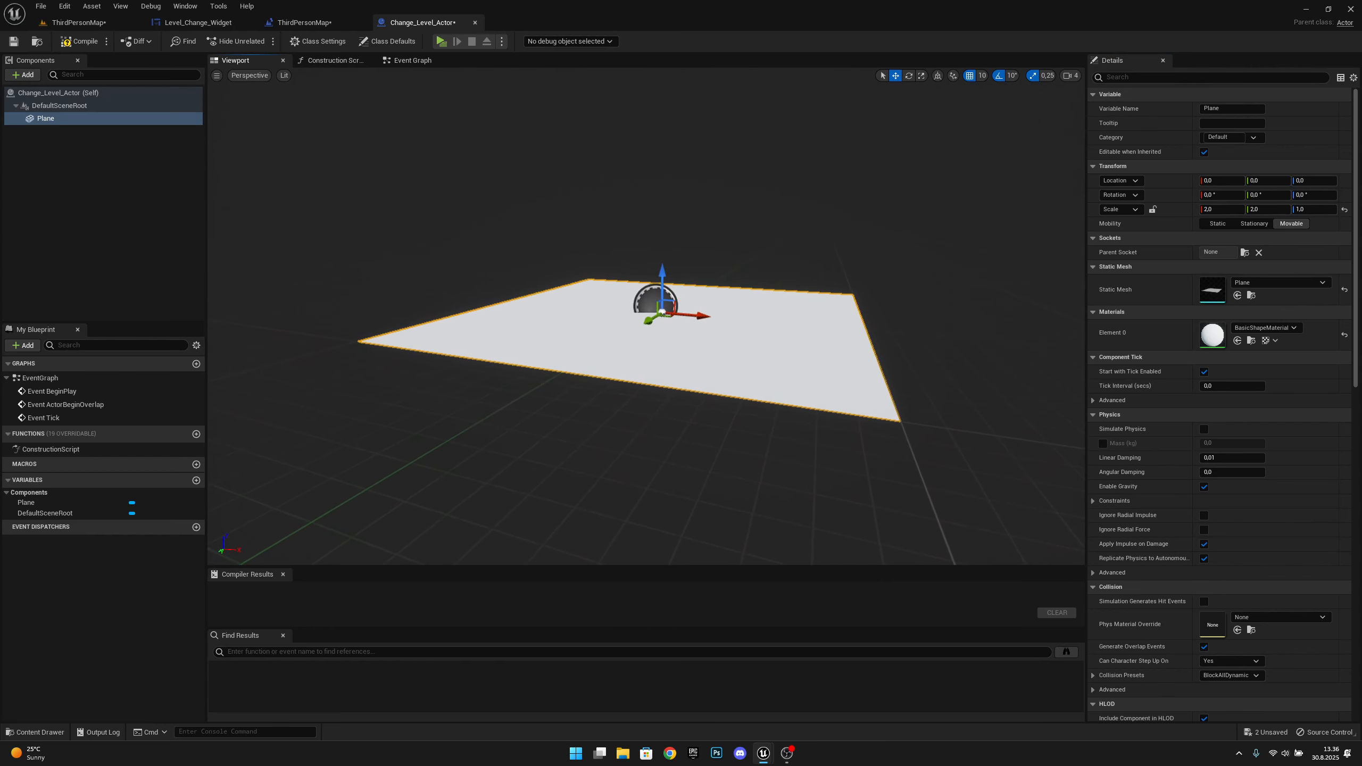
# - Set the Plane's Z location to 0.1
pyautogui.click(1307, 182)
pyautogui.write('.1')
pyautogui.press('Return')
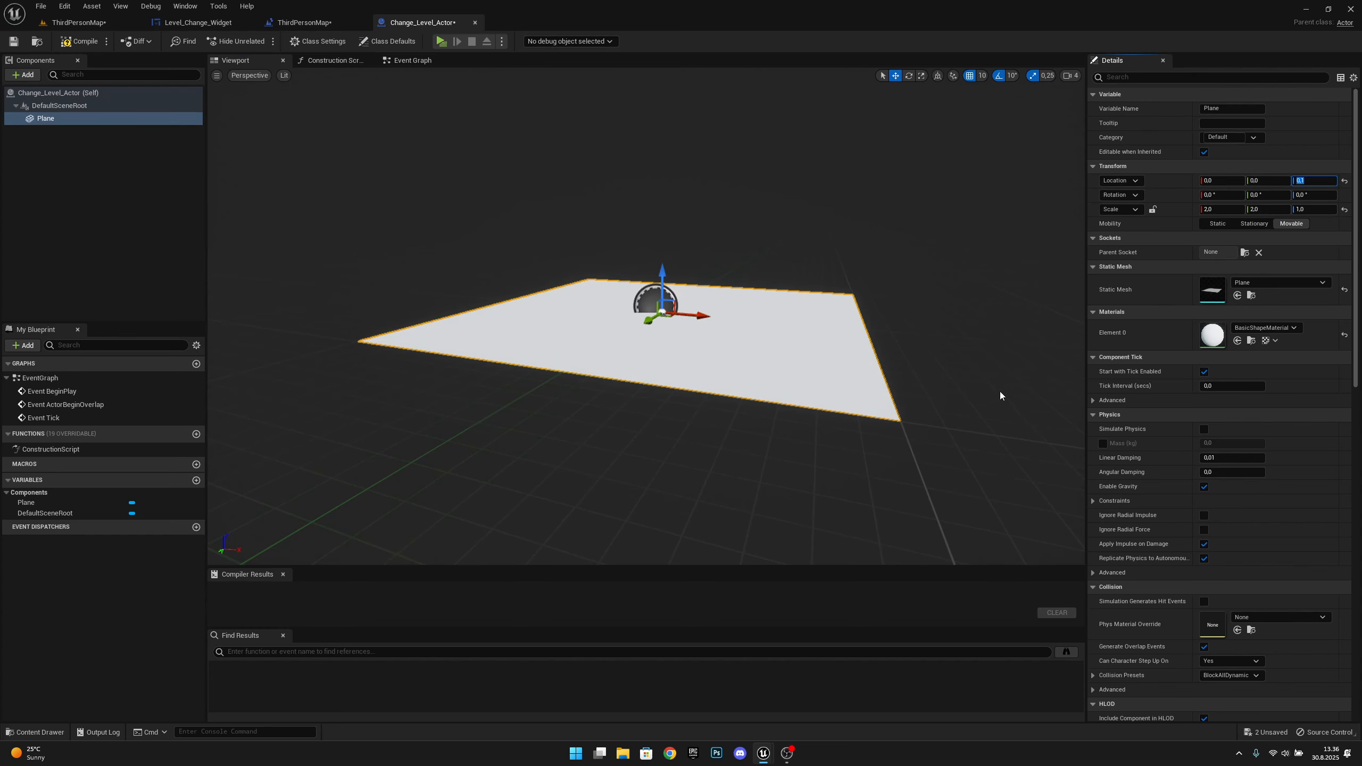
# - Assign the MI_Solid_Blue material to the Plane
pyautogui.click(1266, 328)
pyautogui.scroll(-2, 1359, 477)
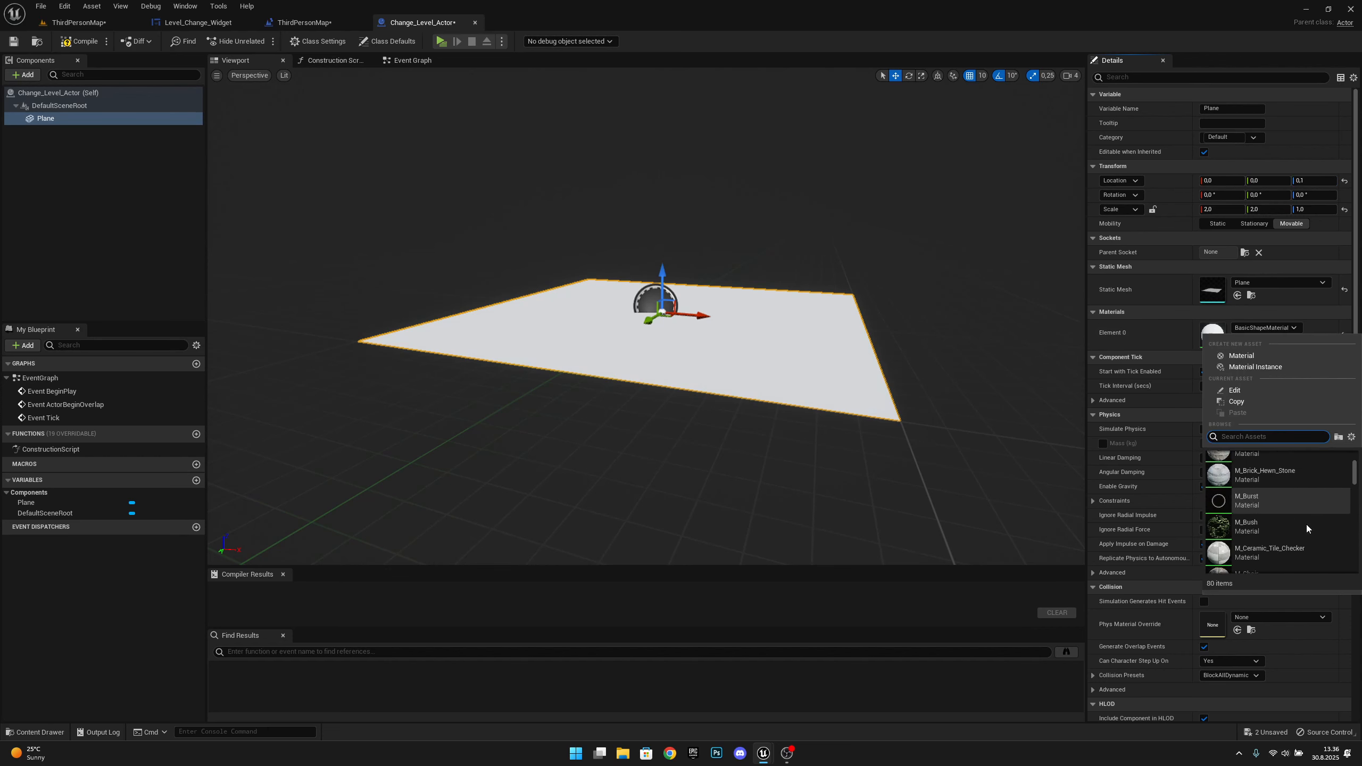
pyautogui.moveTo(1358, 477); pyautogui.dragTo(1356, 570)
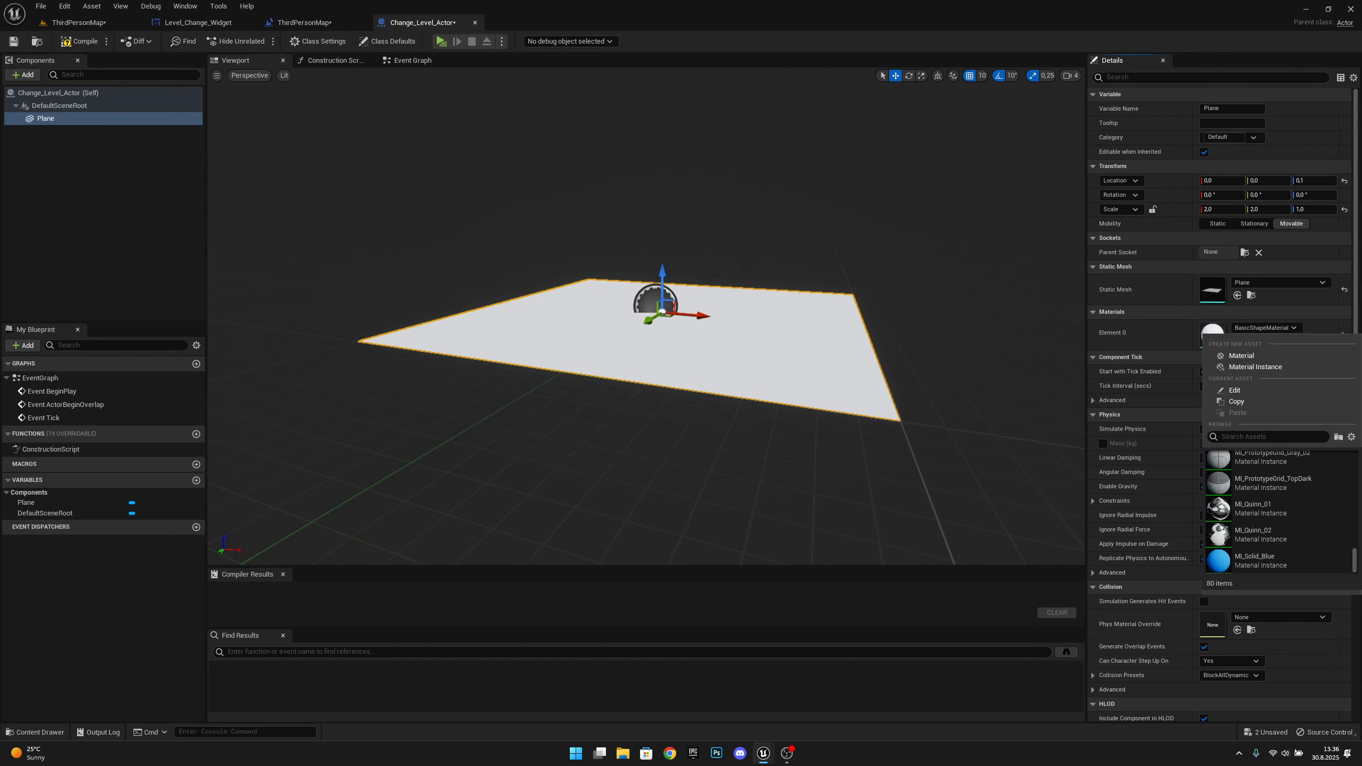
pyautogui.click(1297, 560)
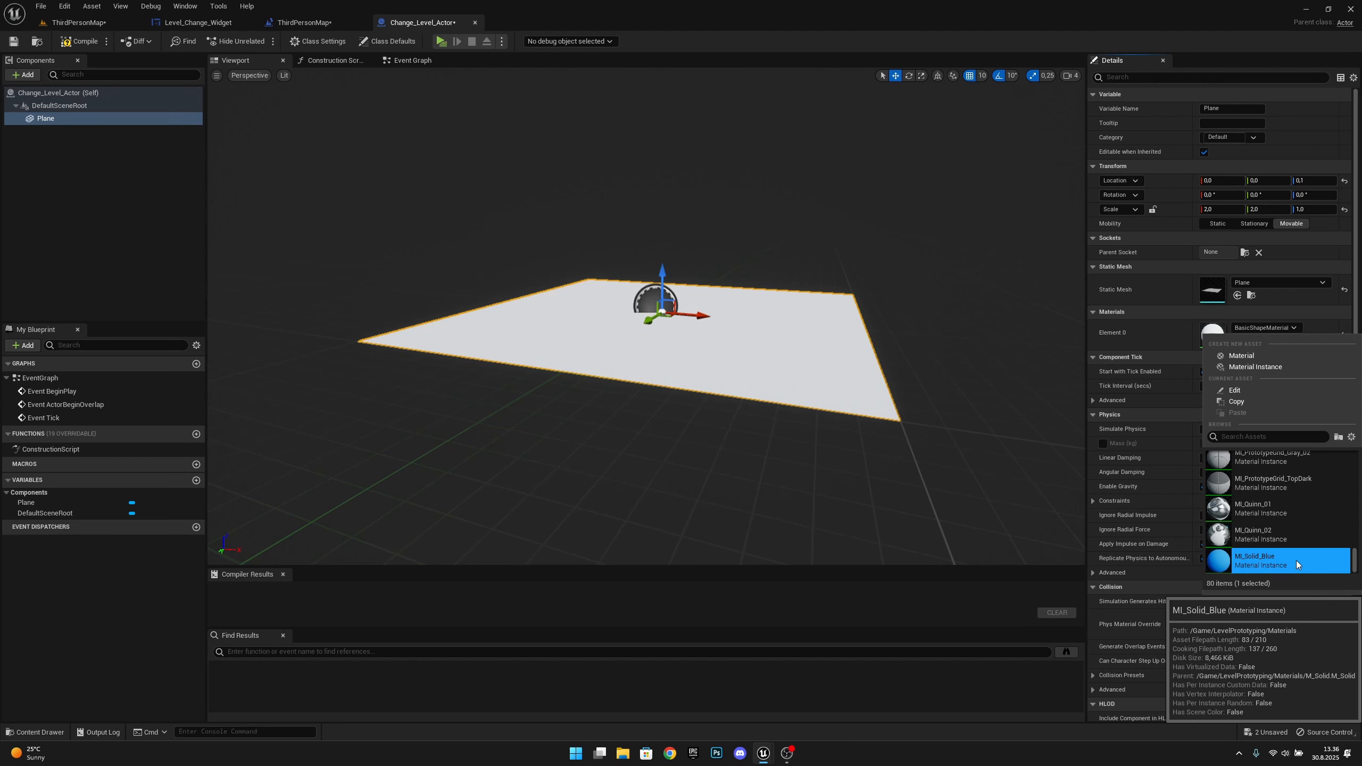
pyautogui.moveTo(889, 464); pyautogui.dragTo(901, 426, button='right')
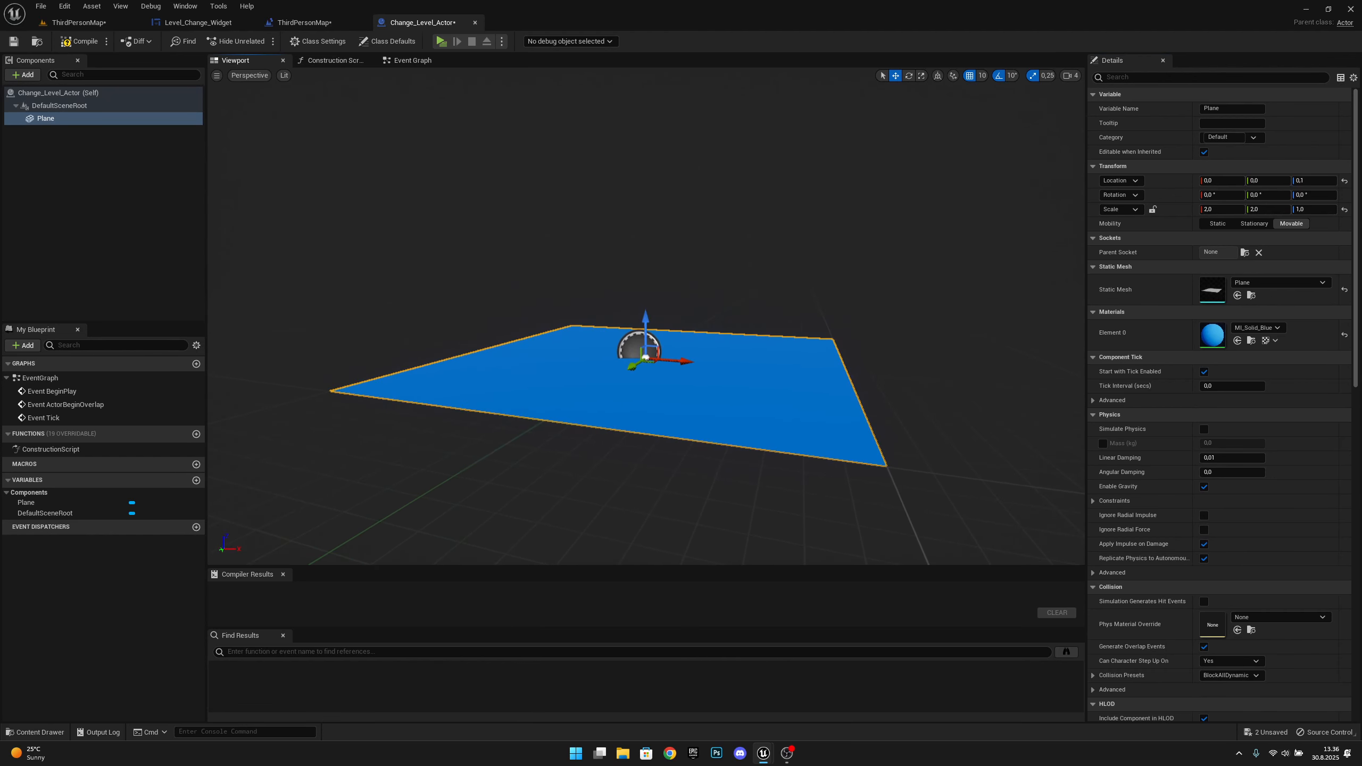
# - Add a Box Collision component under the Plane and name it Level_Change_Collision
pyautogui.click(46, 119)
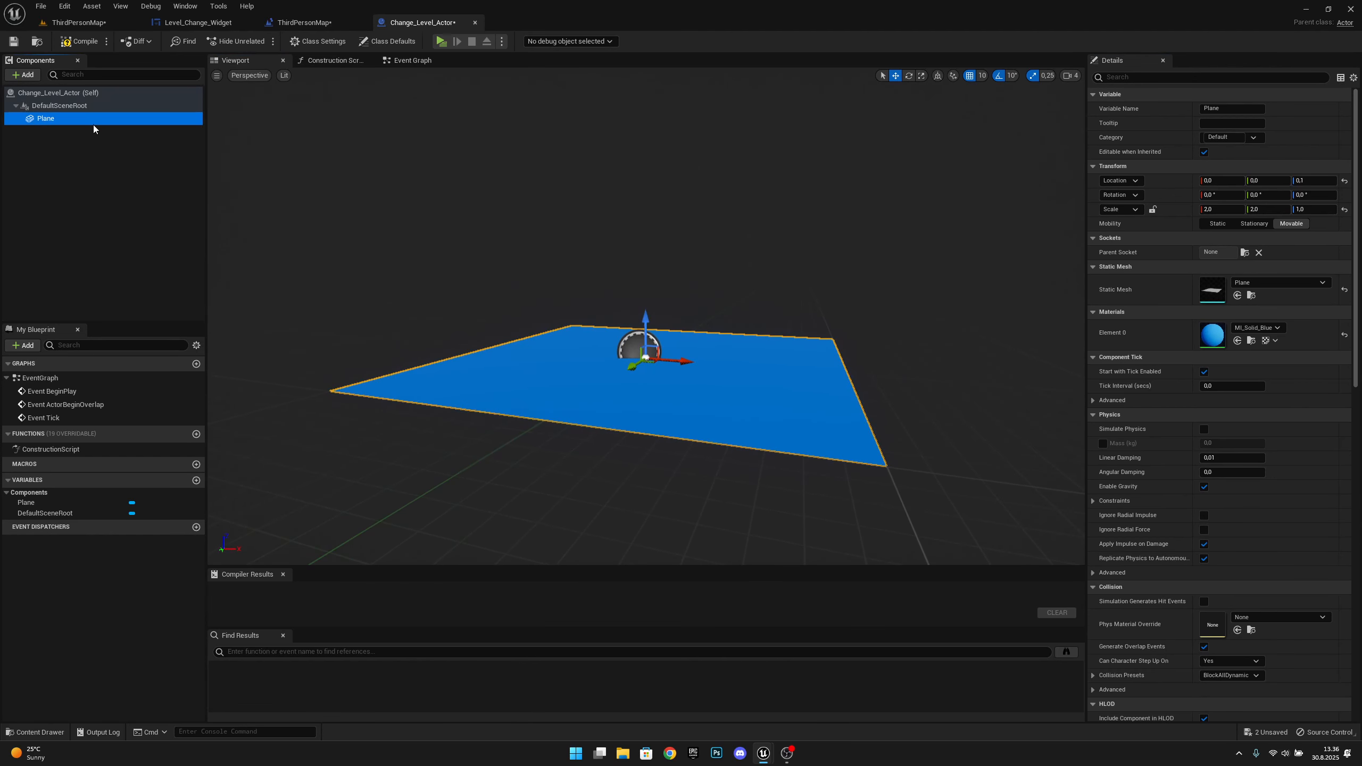
pyautogui.click(21, 75)
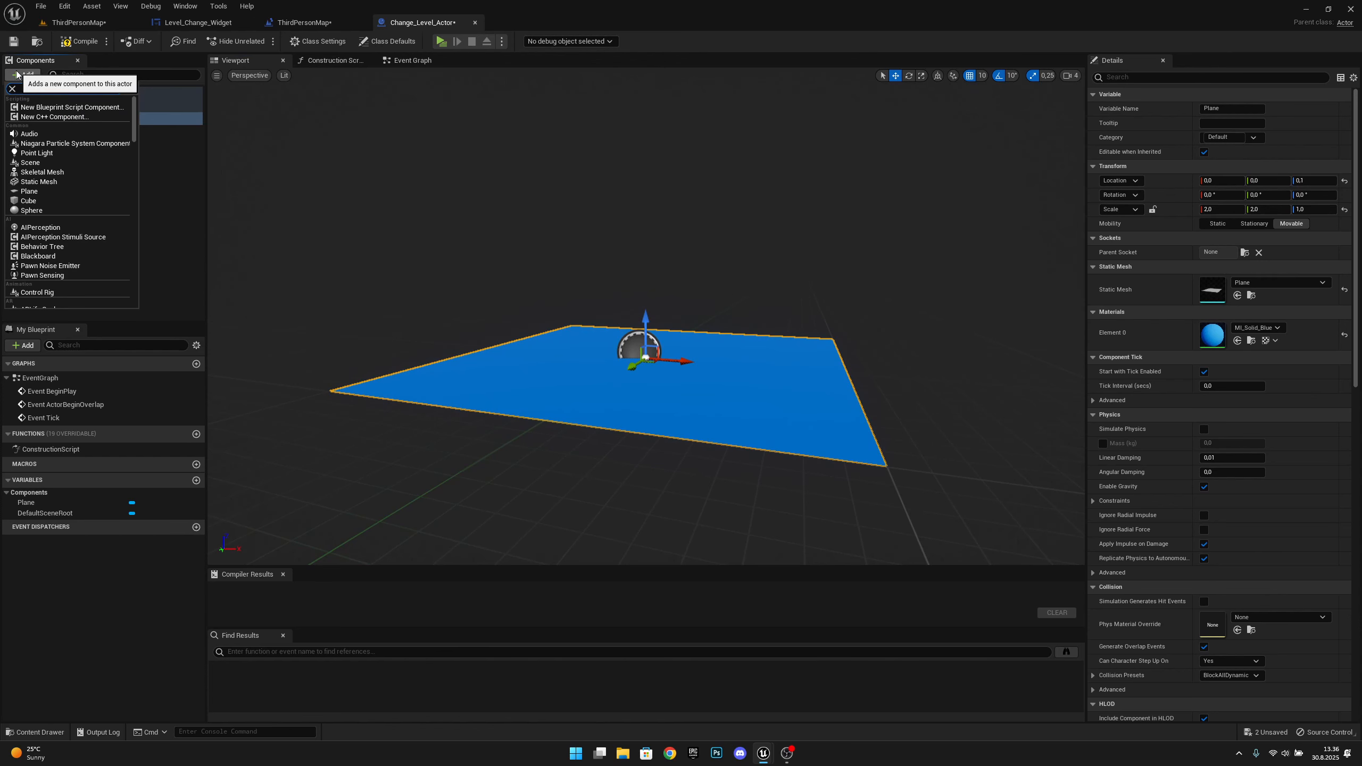
pyautogui.write('box')
pyautogui.click(56, 108)
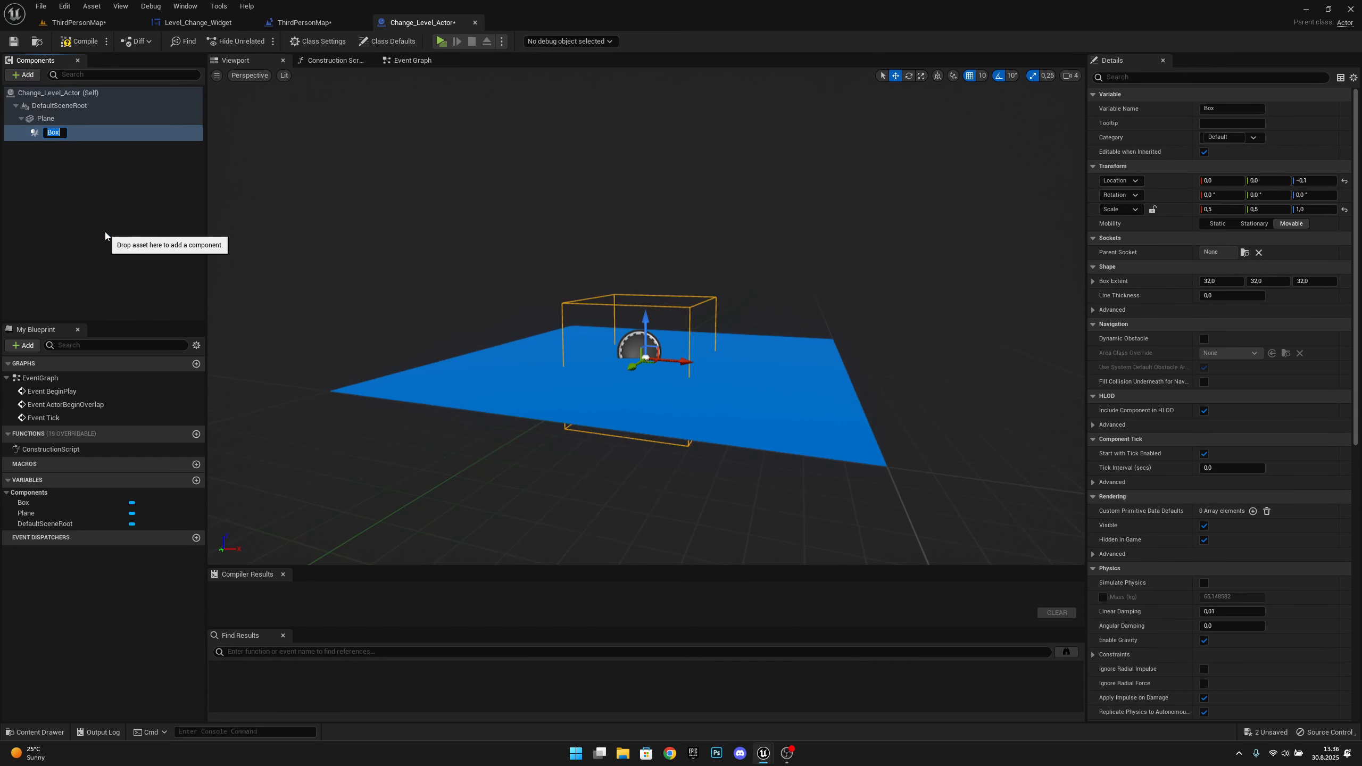
pyautogui.write('Level_Change_COllision')
pyautogui.press('Return')
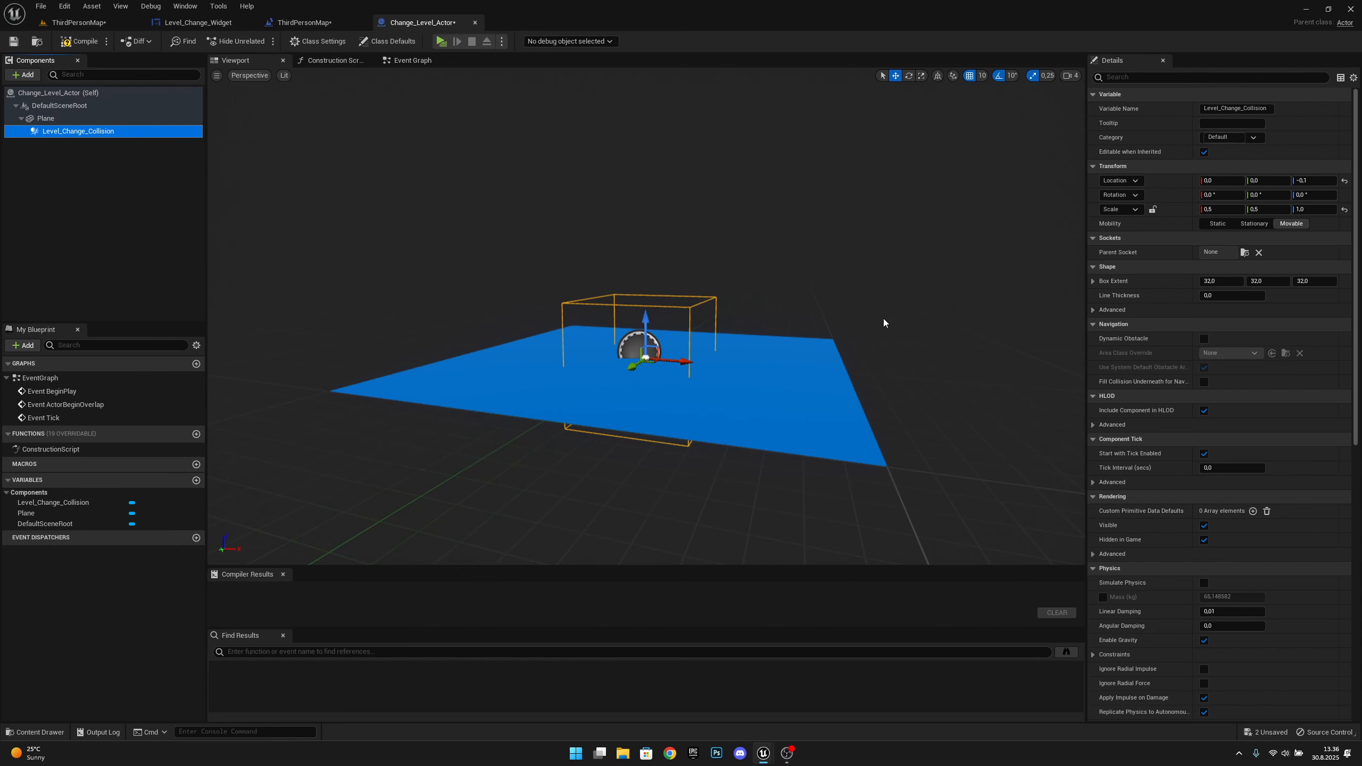
# - Set the Level_Change_Collision box's scale to 1 in X and 1 in Y
pyautogui.scroll(-5, 884, 323)
pyautogui.scroll(4, 884, 322)
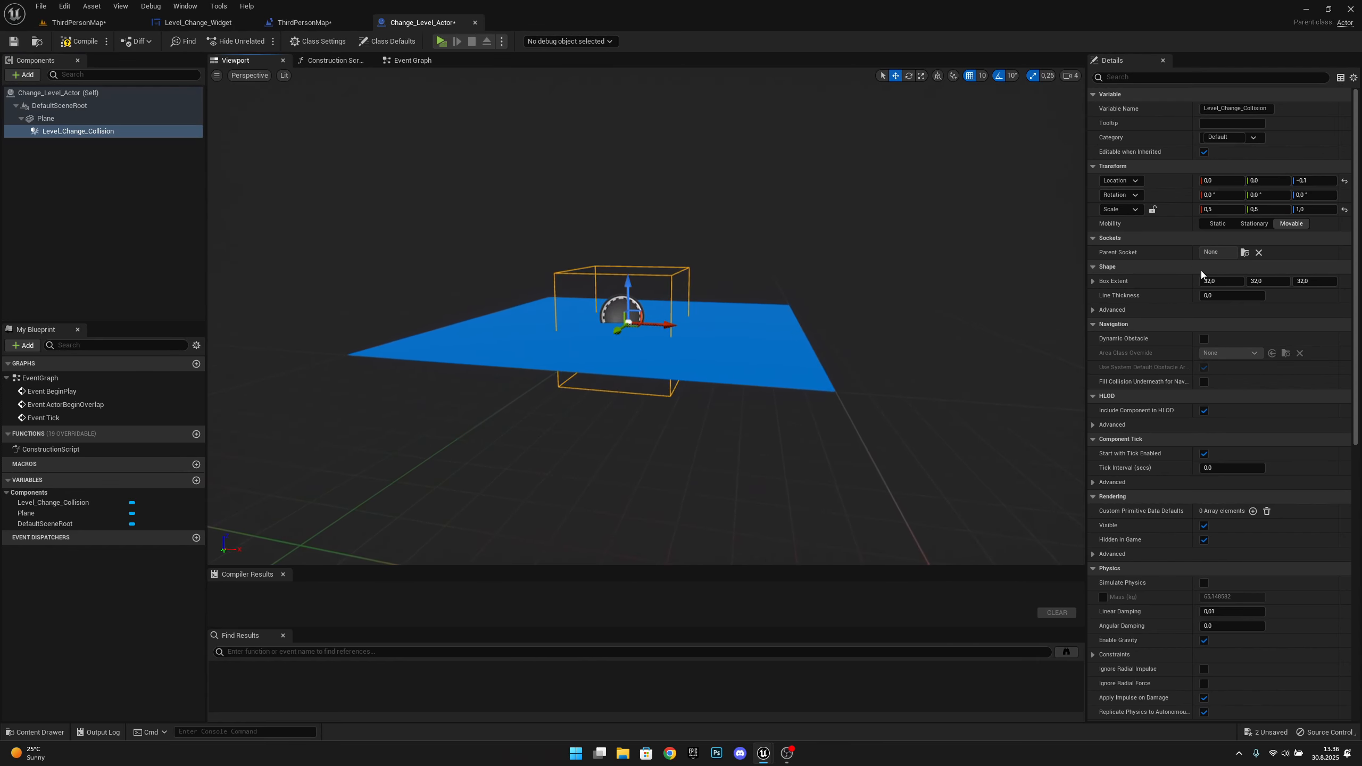
pyautogui.moveTo(889, 283); pyautogui.dragTo(888, 332, button='right')
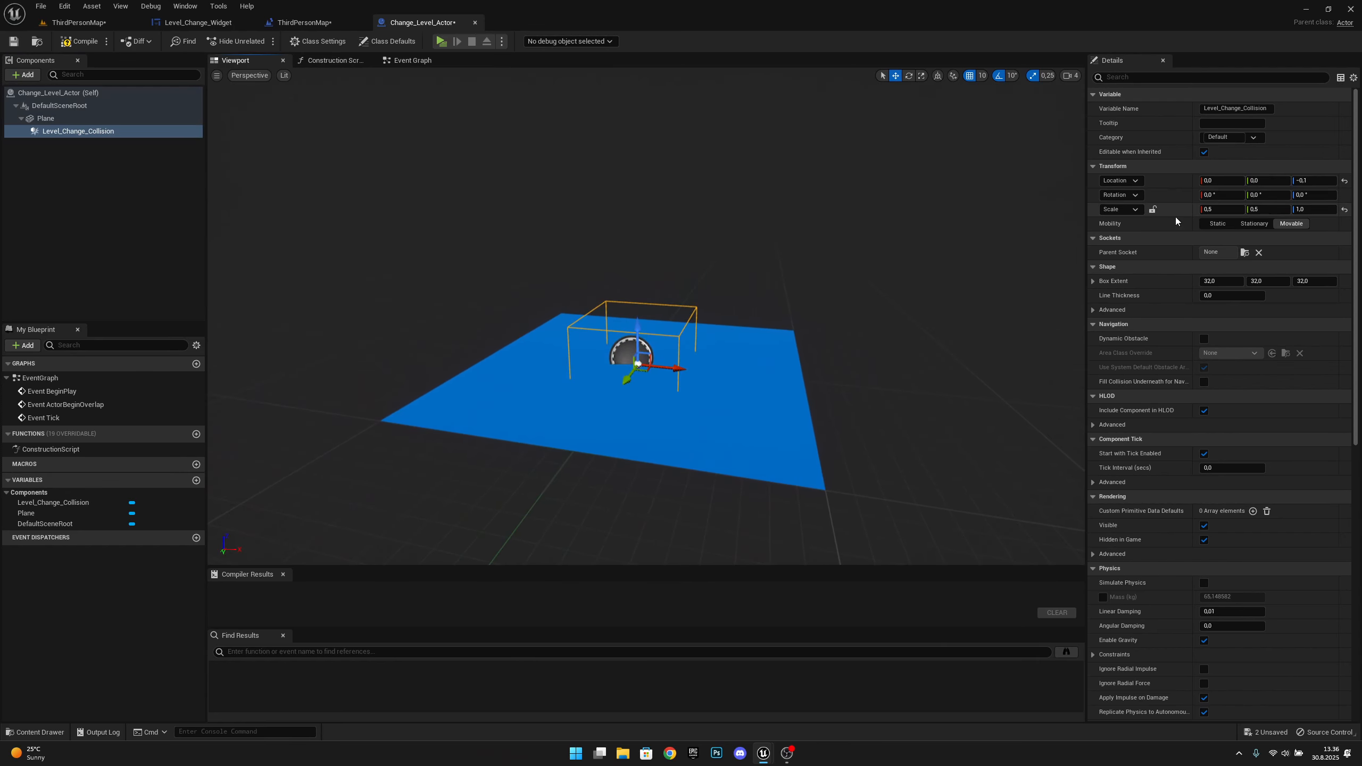
pyautogui.click(1223, 209)
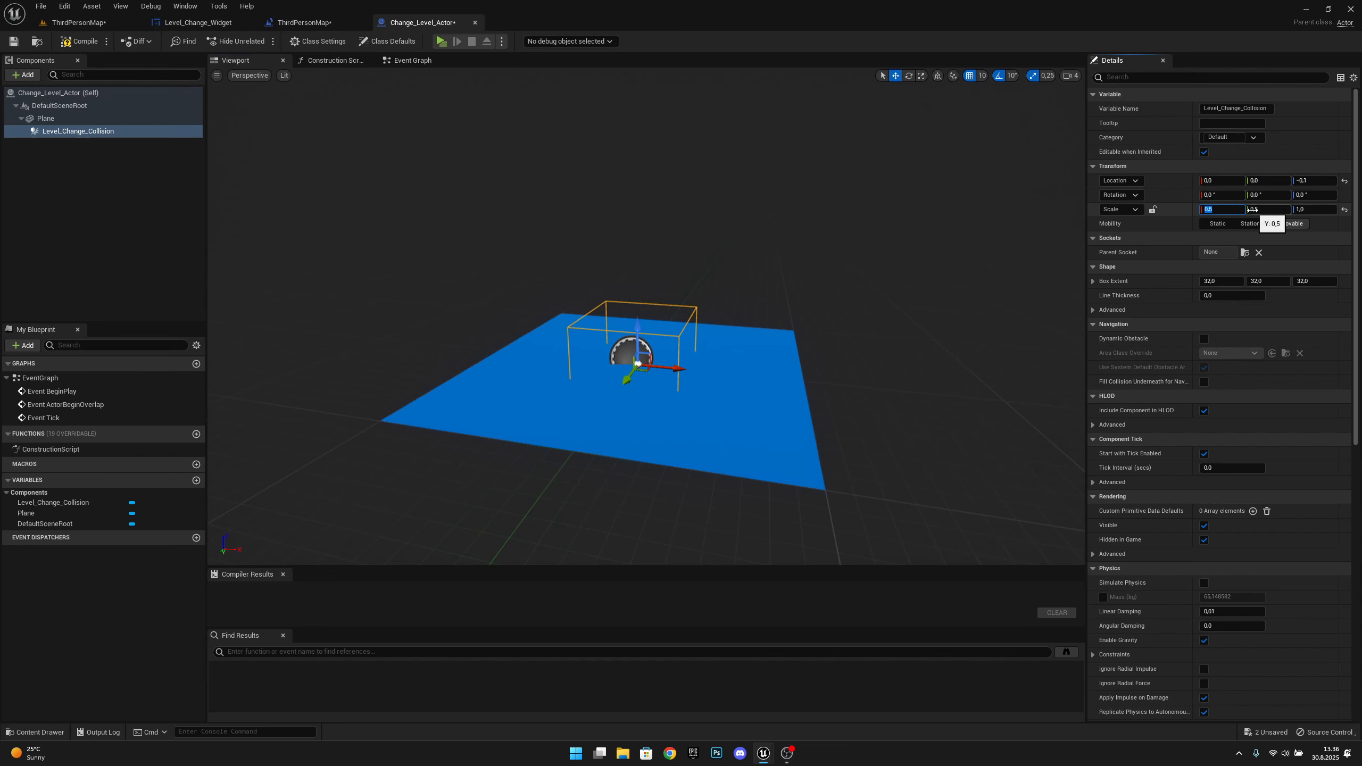
pyautogui.write('1')
pyautogui.press('Tab')
pyautogui.write('1')
pyautogui.press('Return')
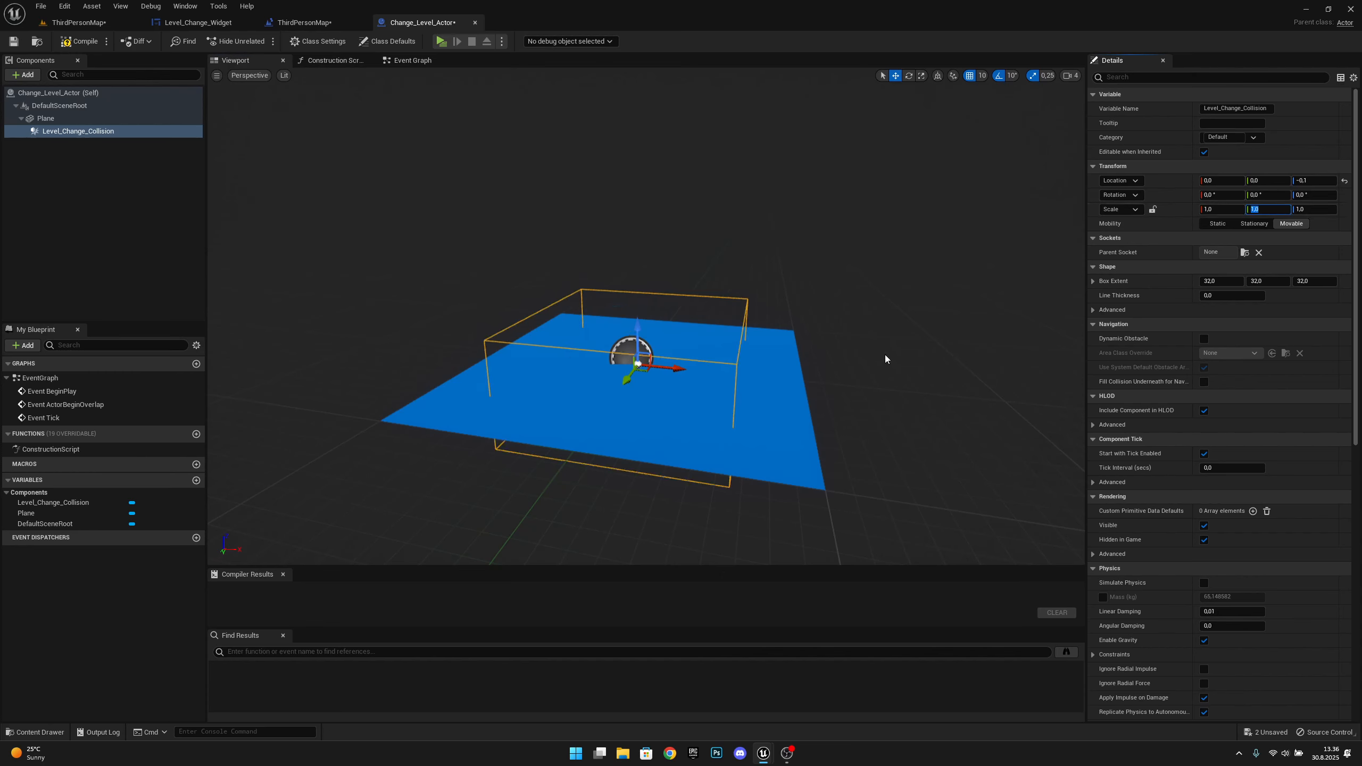
# - Enlarge the Level_Change_Collision box to a scale of 1.5 in X and Y so it covers the blue plane
pyautogui.click(676, 372)
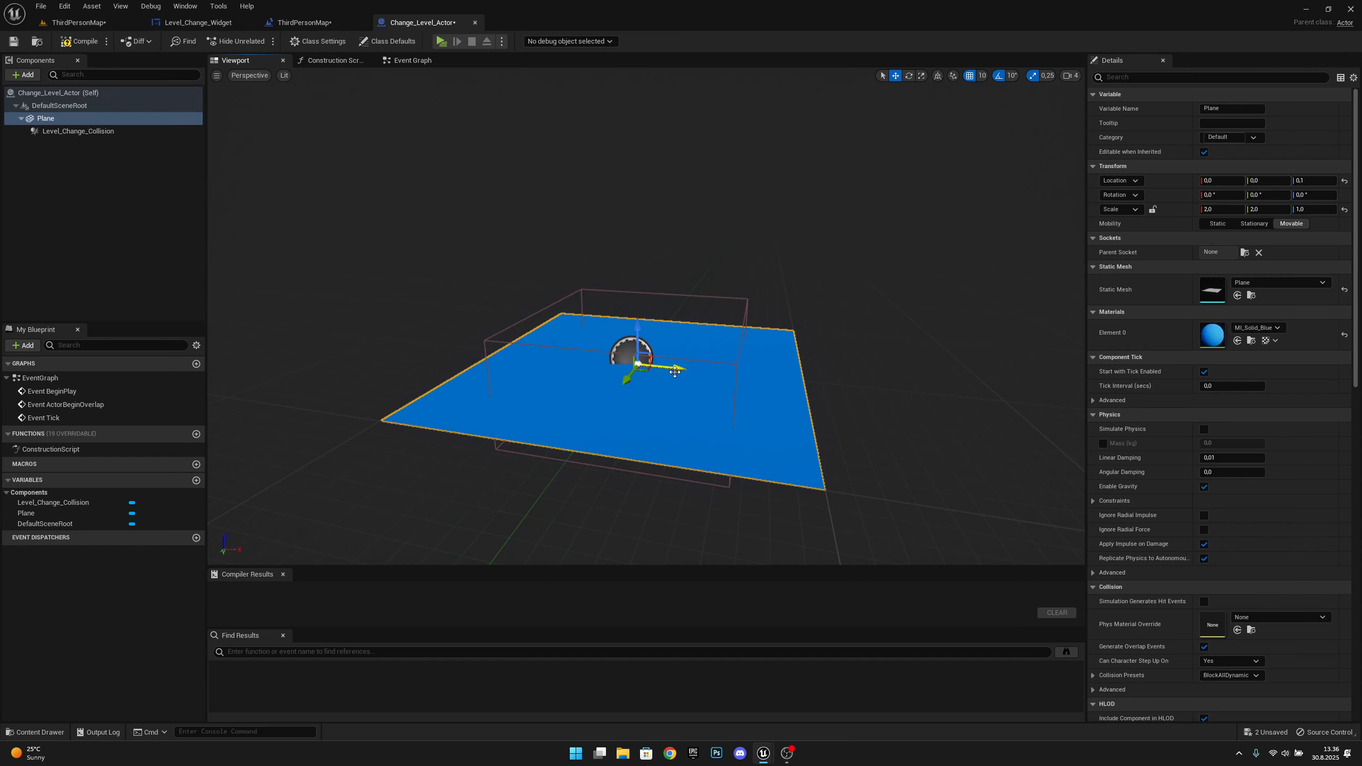
pyautogui.click(644, 356)
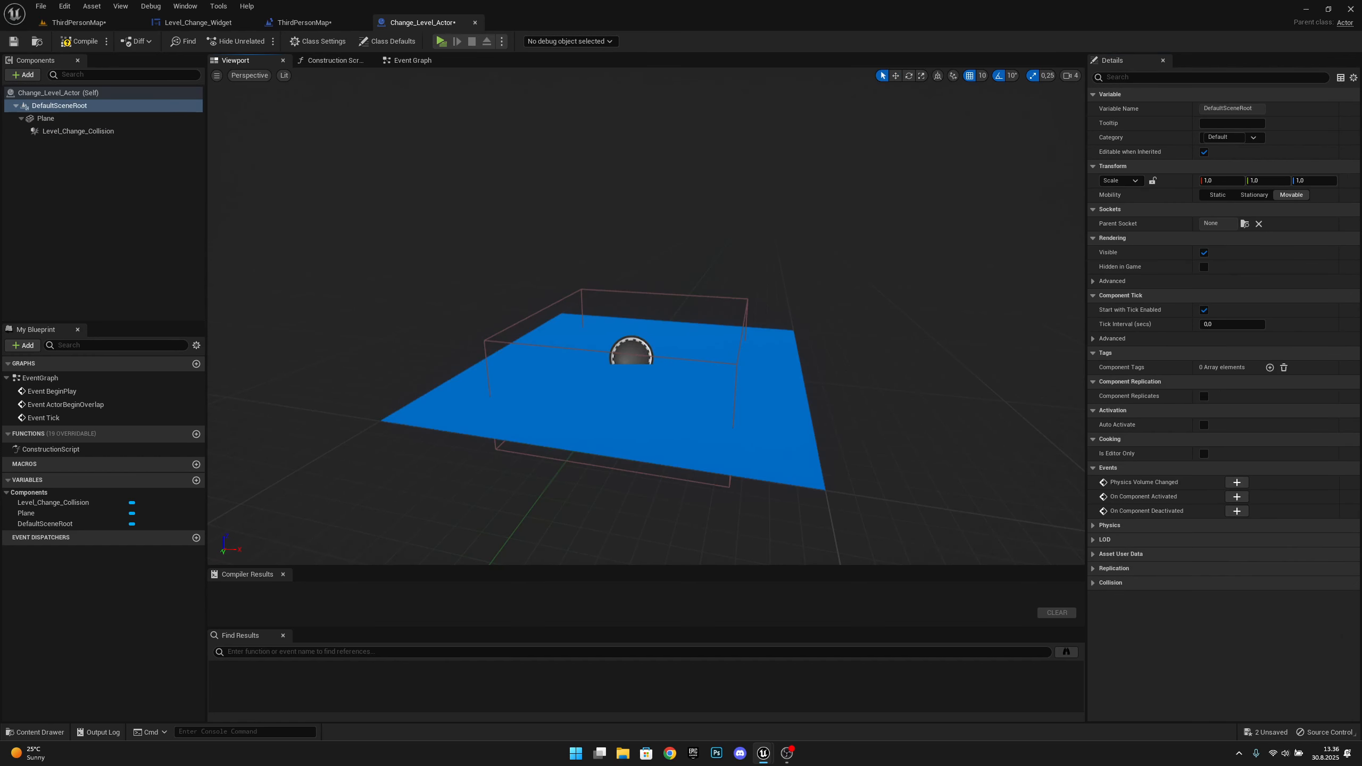
pyautogui.click(627, 356)
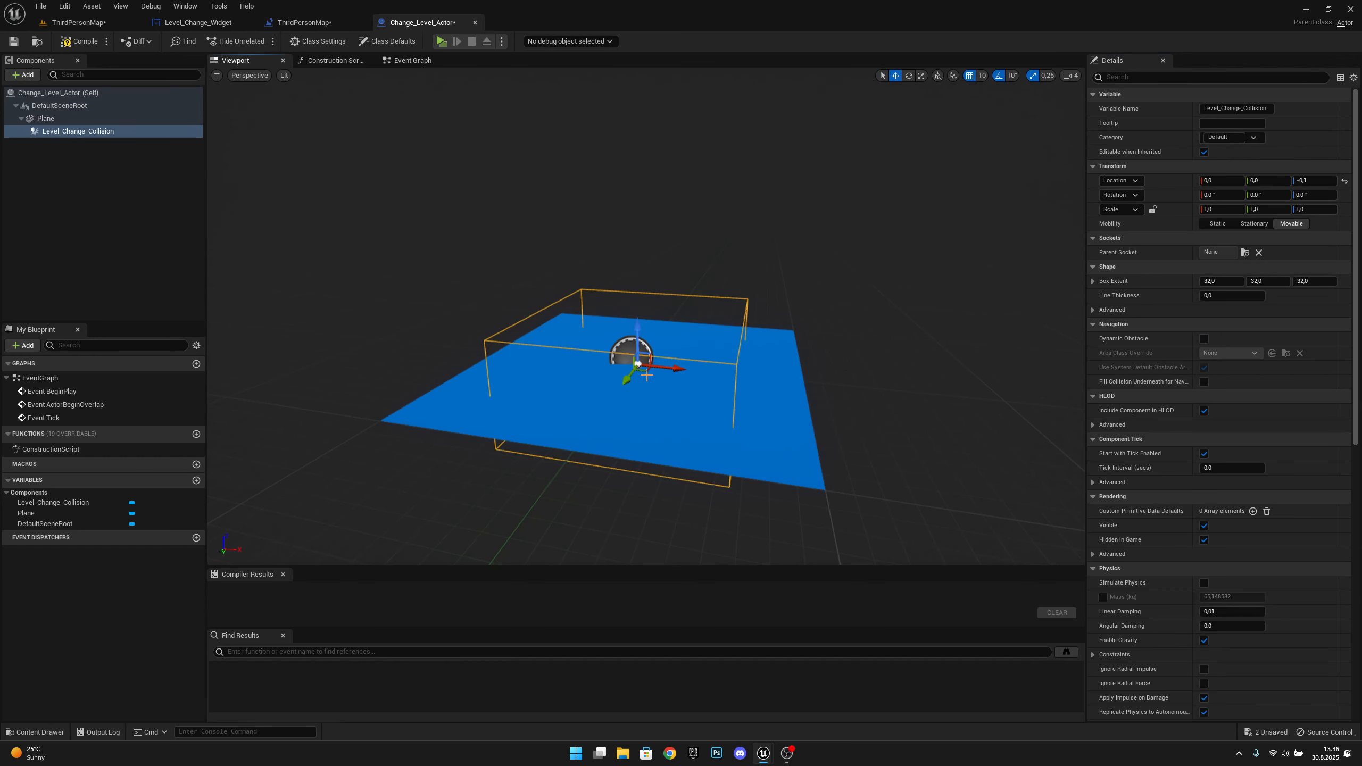
pyautogui.press('r')
pyautogui.moveTo(671, 368); pyautogui.dragTo(620, 387)
pyautogui.moveTo(673, 368); pyautogui.dragTo(558, 370, button='right')
pyautogui.press('s')
pyautogui.moveTo(721, 365)
pyautogui.mouseDown(button='right')
pyautogui.moveTo(788, 365)
pyautogui.moveTo(721, 366)
pyautogui.mouseUp(button='right')
pyautogui.press('w')
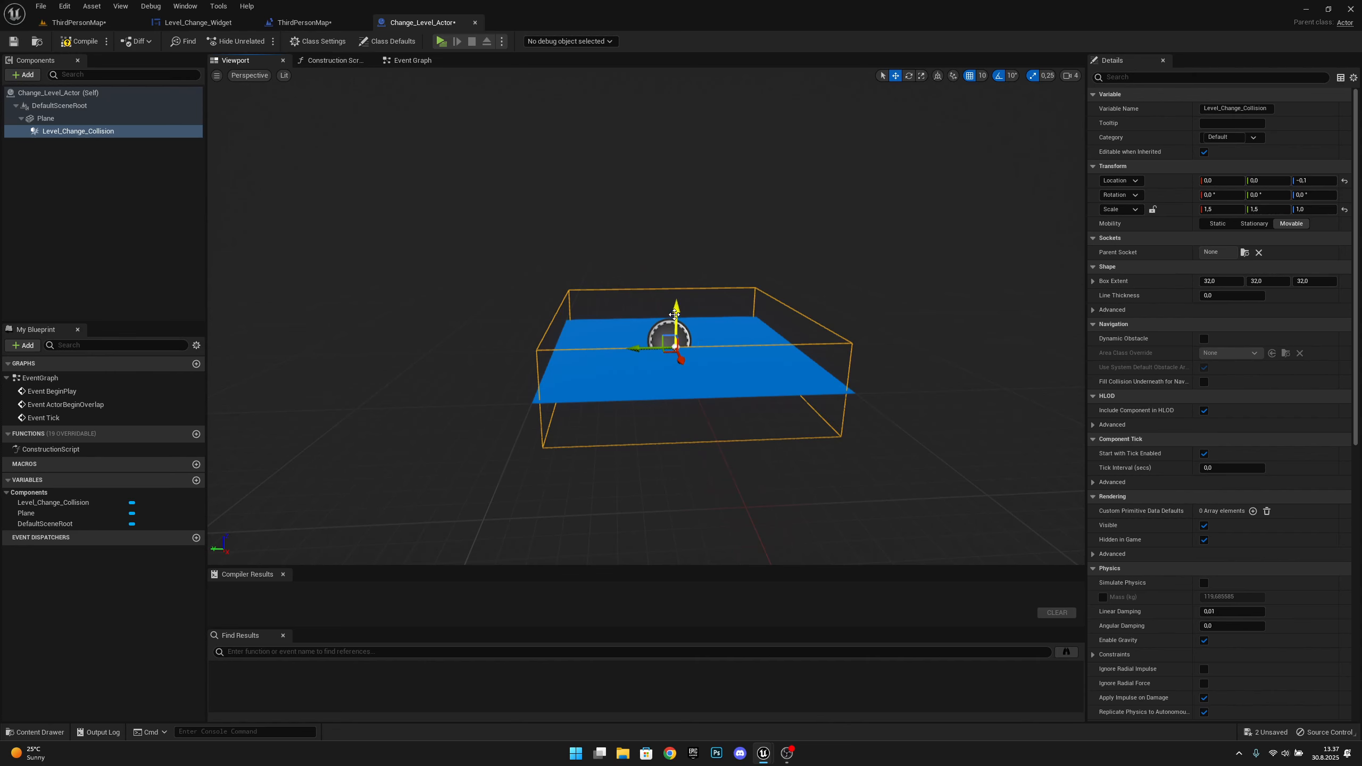
# - Raise the Level_Change_Collision box above the plane to a Z location of about 29.9
pyautogui.moveTo(675, 315); pyautogui.dragTo(671, 275)
pyautogui.press('a')
pyautogui.moveTo(740, 378); pyautogui.dragTo(797, 403, button='right')
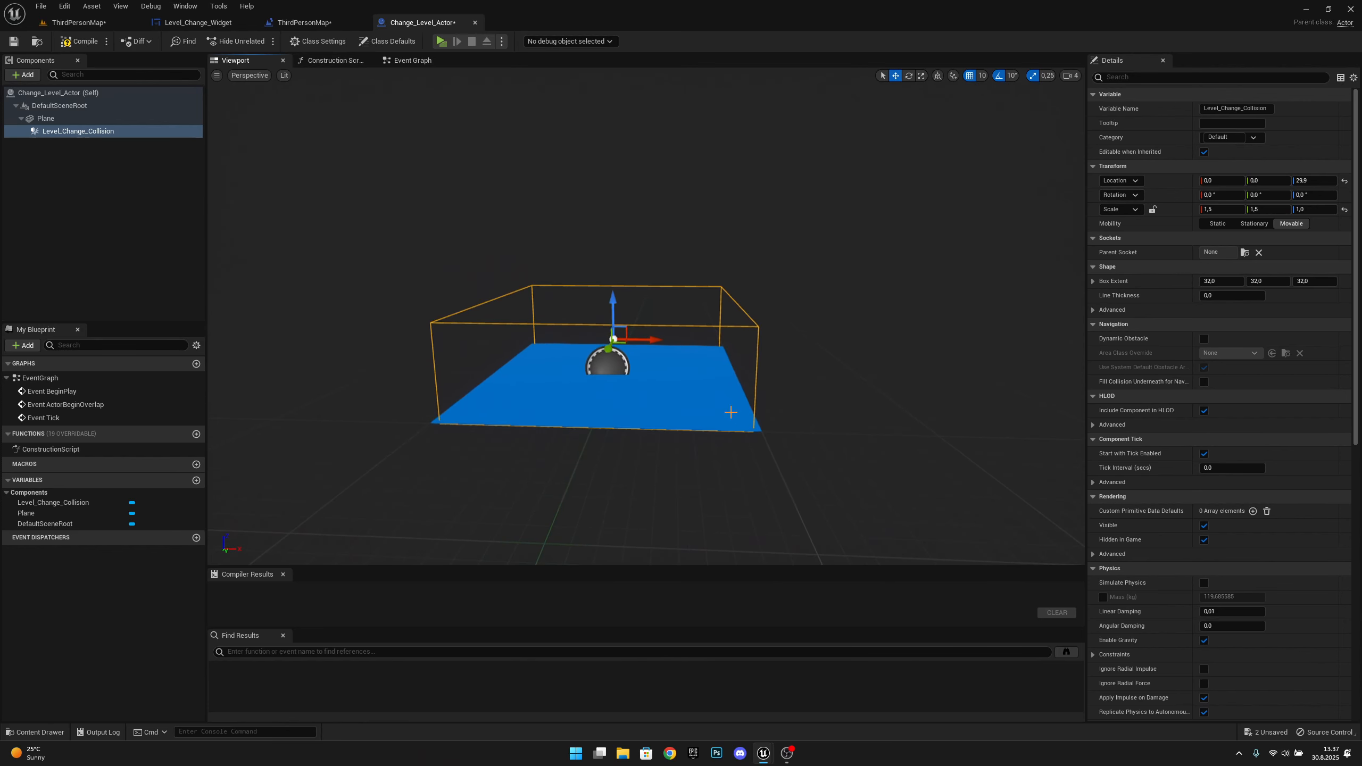
# - Add an On Component Begin Overlap event for Level_Change_Collision and cast its Other Actor to BP_ThirdPersonCharacter
pyautogui.scroll(-10, 1172, 404)
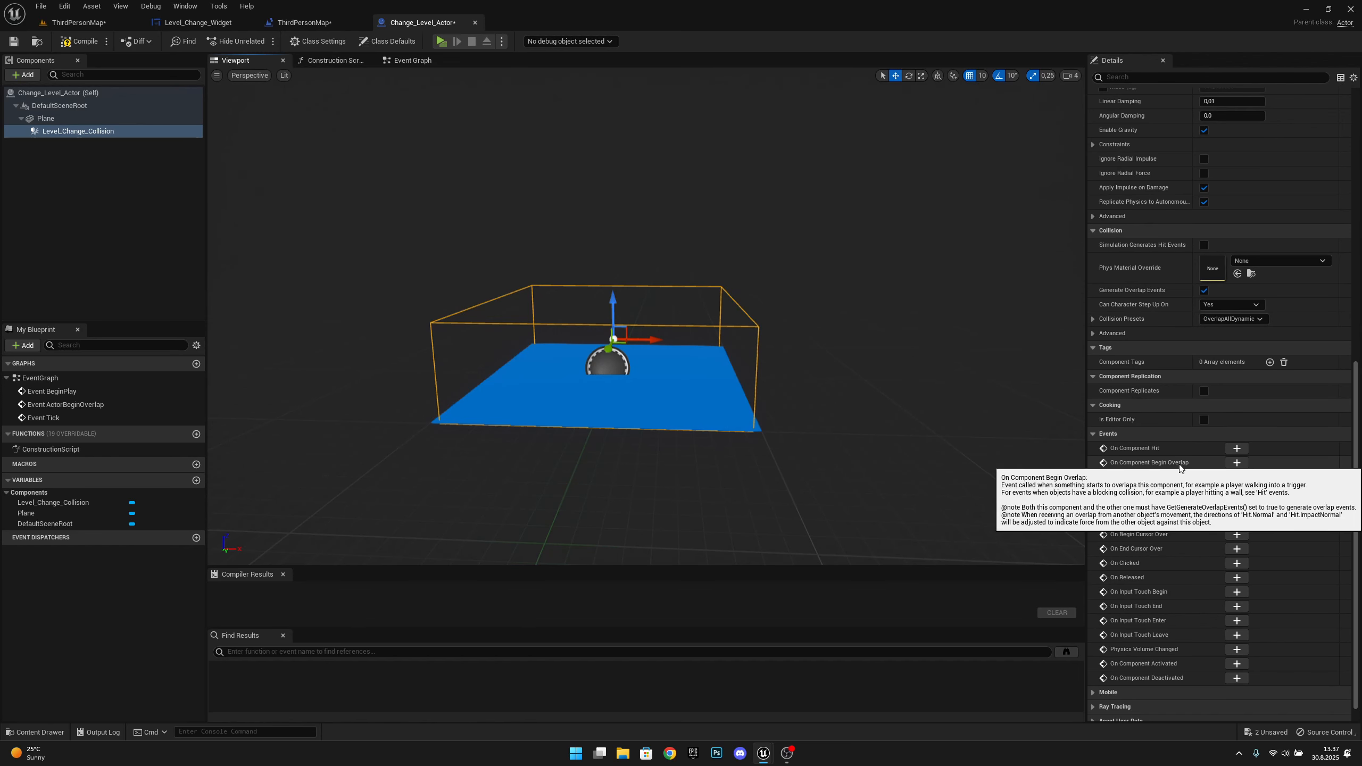
pyautogui.click(1247, 464)
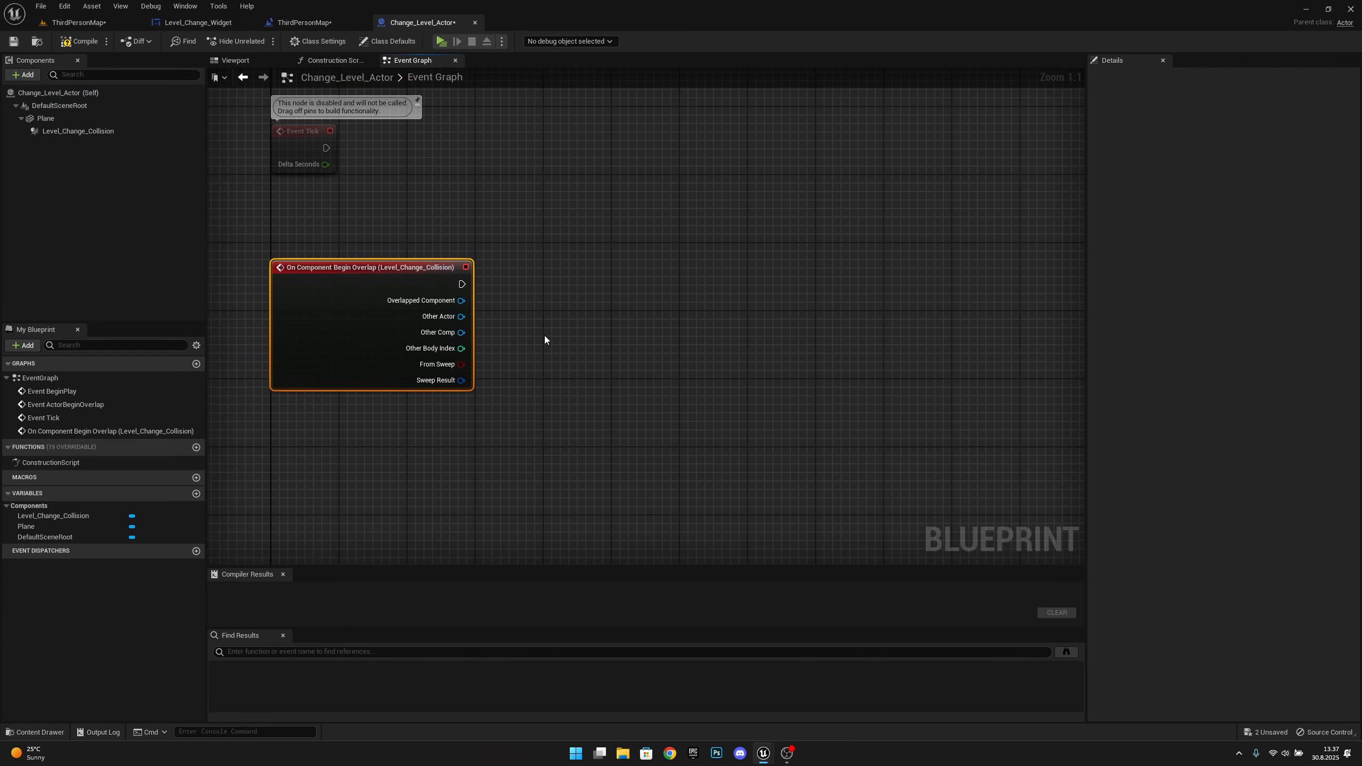
pyautogui.moveTo(461, 316); pyautogui.dragTo(545, 318)
pyautogui.write('cast')
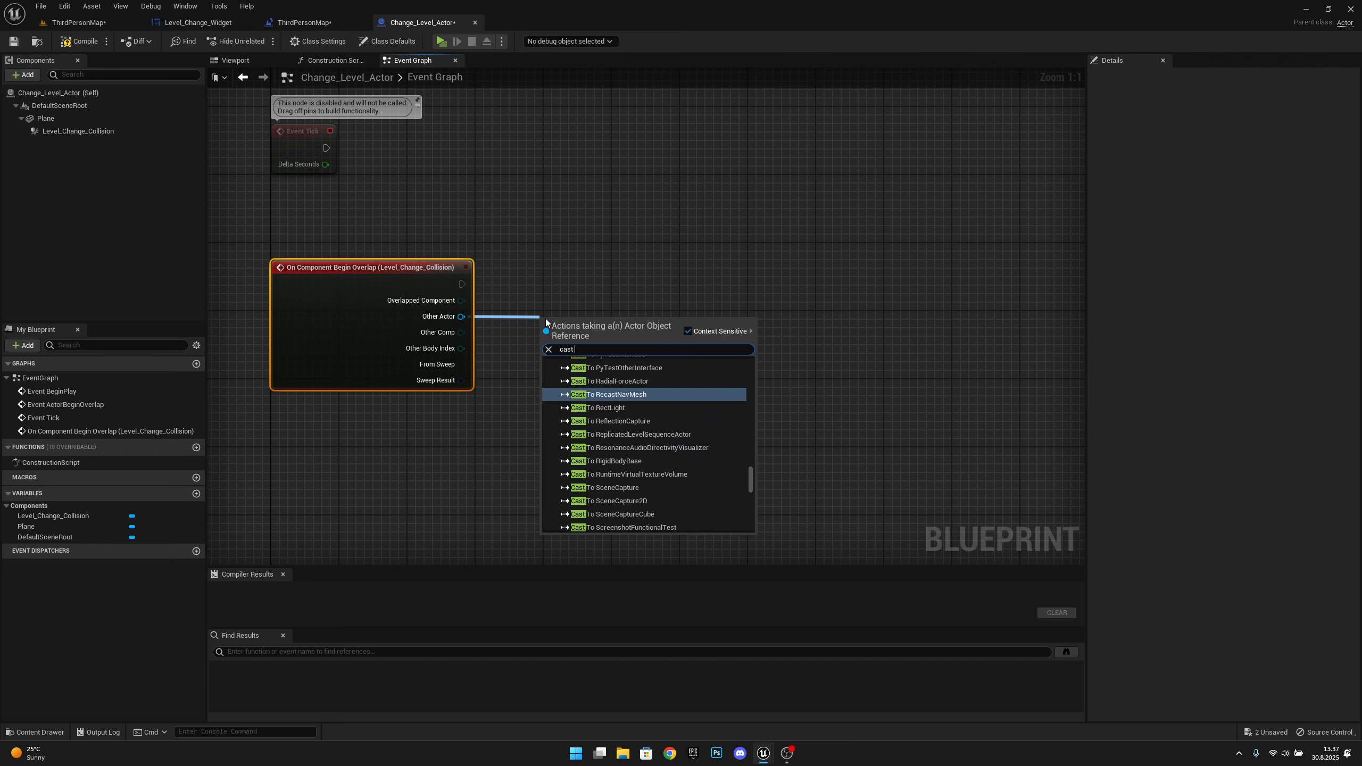
pyautogui.write(' to third pe')
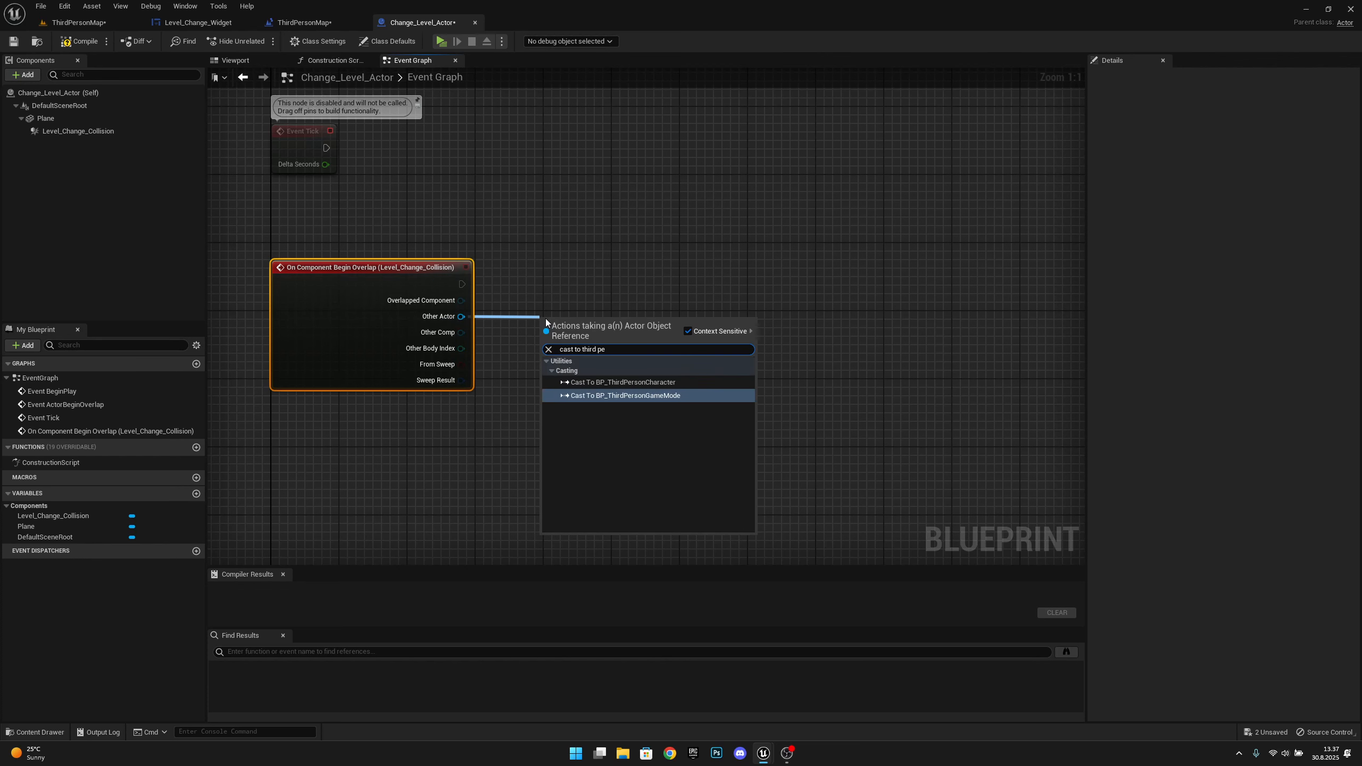
pyautogui.click(621, 384)
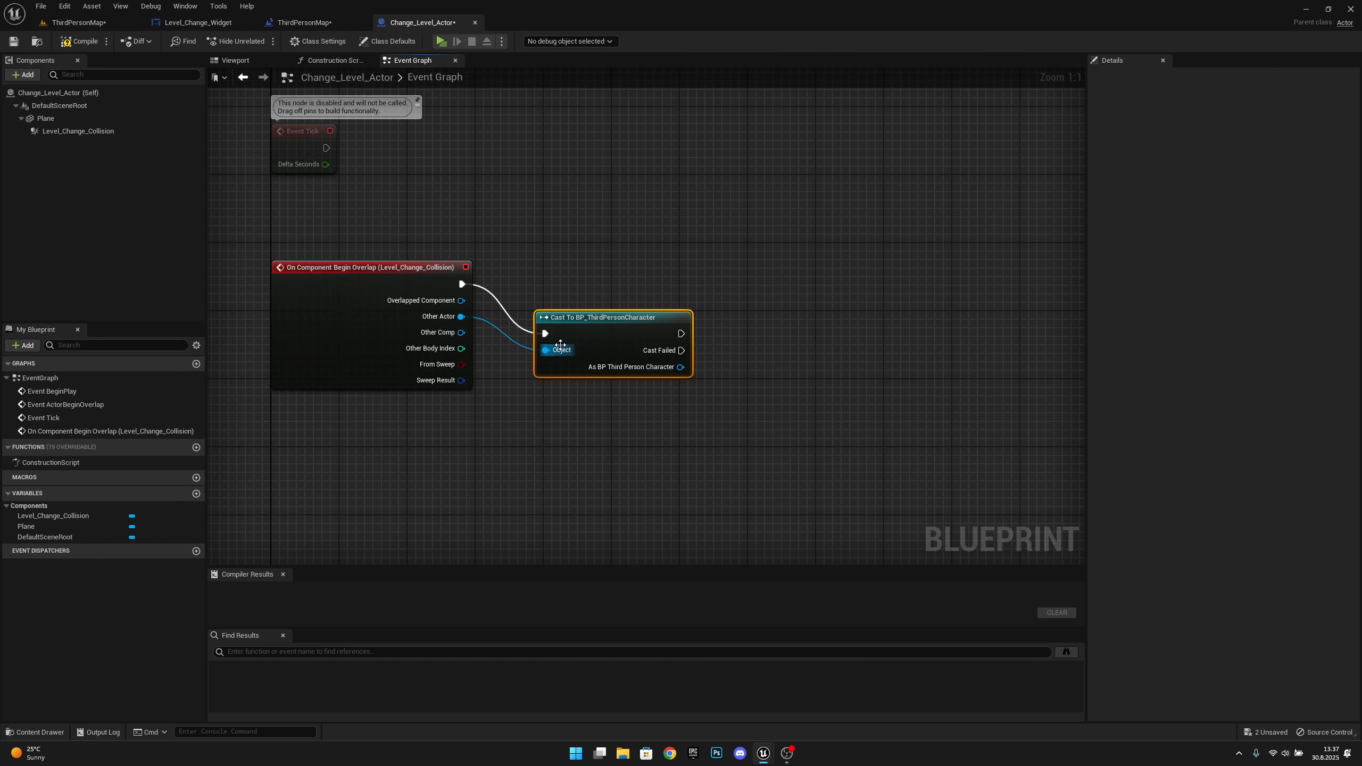
pyautogui.moveTo(572, 330); pyautogui.dragTo(583, 281)
pyautogui.moveTo(761, 366); pyautogui.dragTo(660, 392, button='right')
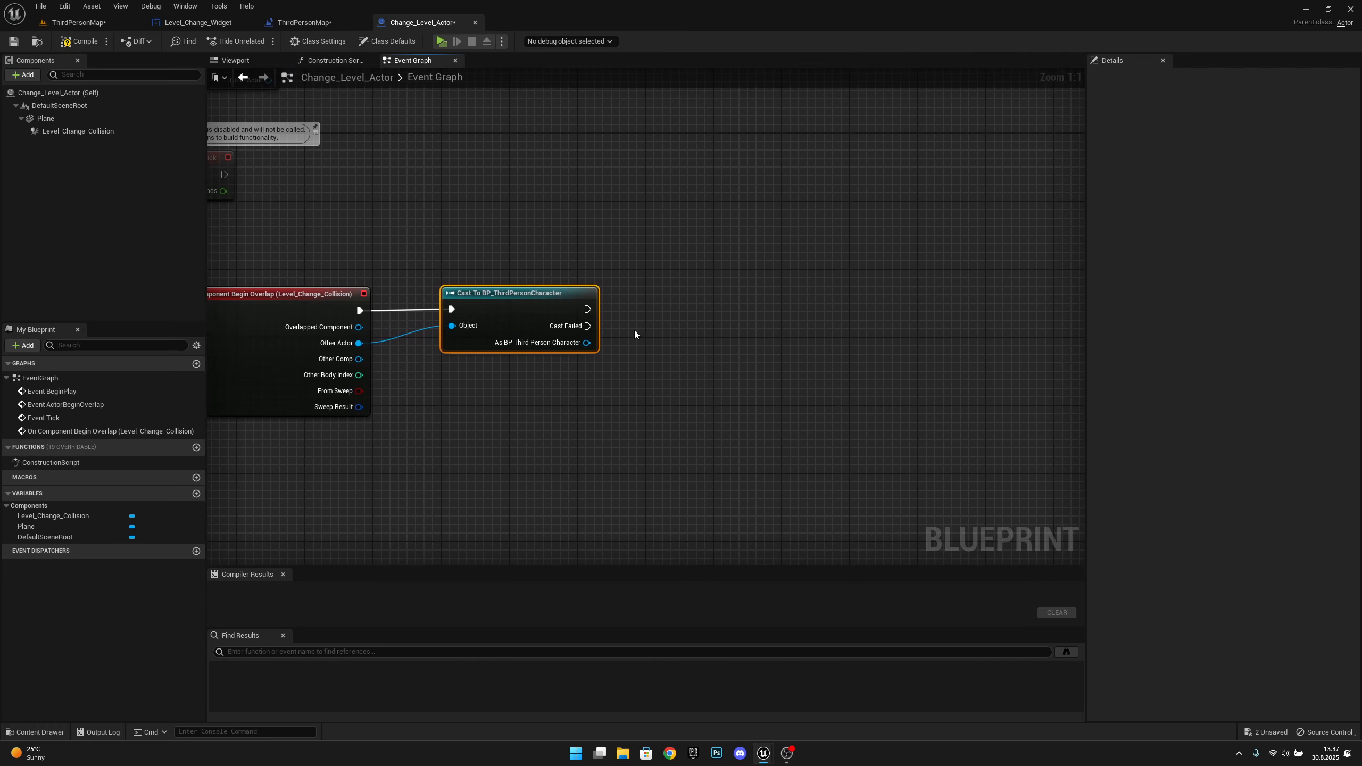
pyautogui.moveTo(691, 334); pyautogui.dragTo(496, 362, button='right')
pyautogui.moveTo(432, 348); pyautogui.dragTo(504, 361)
pyautogui.click(504, 383)
pyautogui.moveTo(343, 453); pyautogui.dragTo(465, 455, button='right')
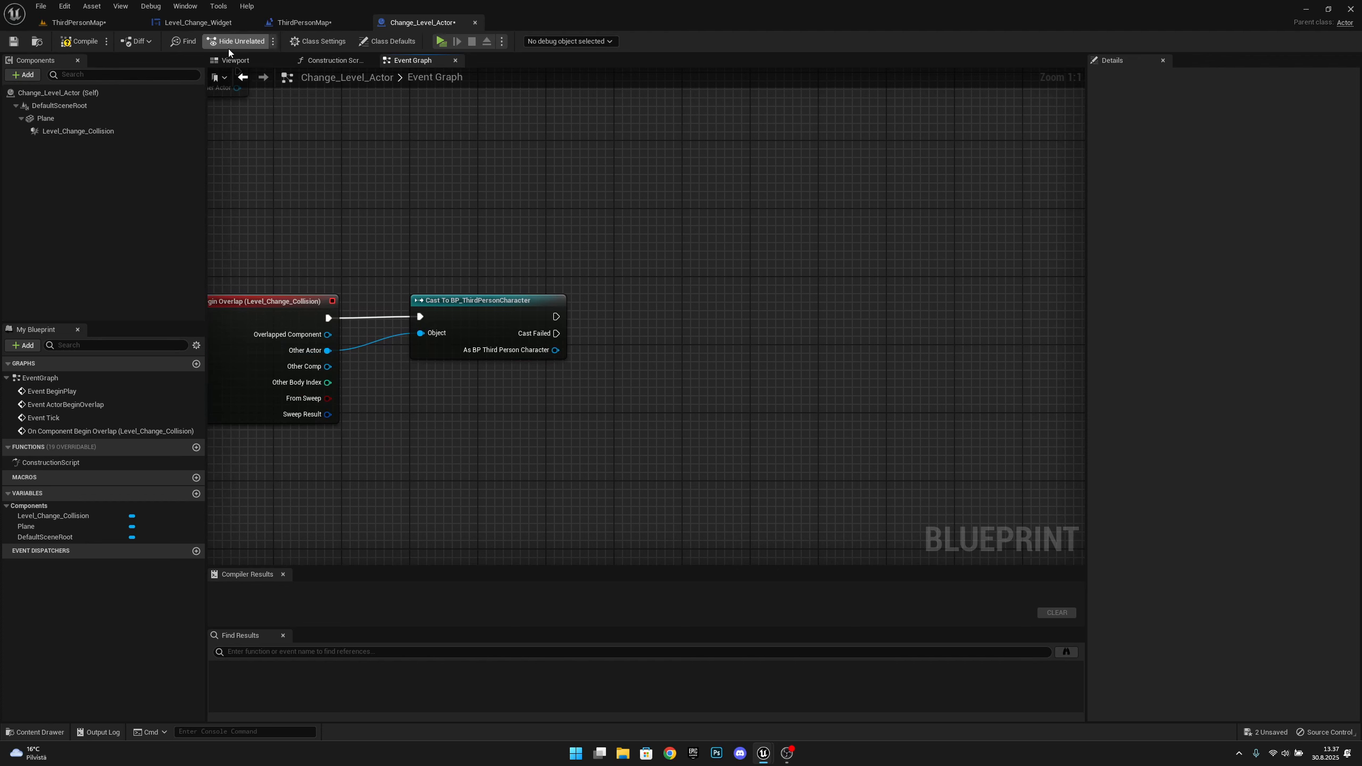
# - Add a Create Widget node after the cast, with Level_Change_Widget as its class and its End option enabled
pyautogui.moveTo(568, 355); pyautogui.dragTo(439, 359, button='right')
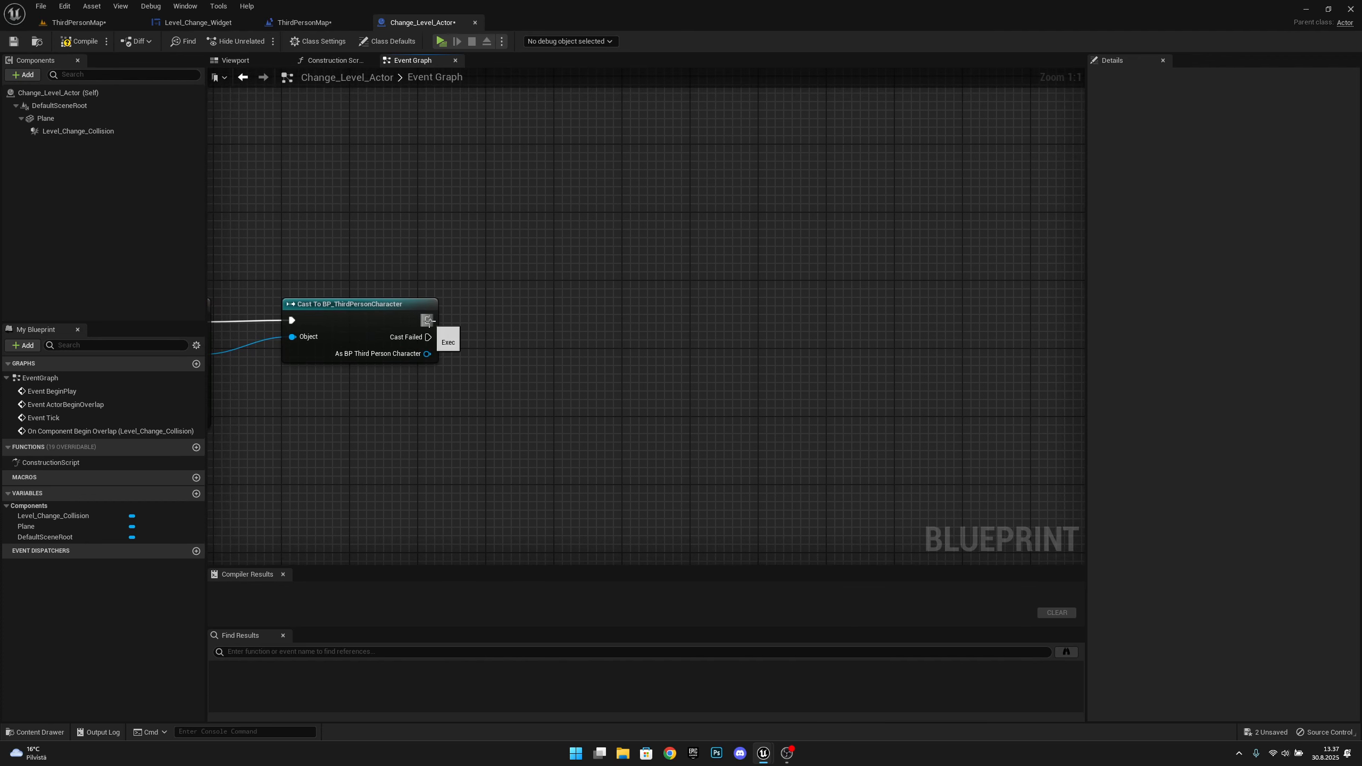
pyautogui.moveTo(429, 321); pyautogui.dragTo(575, 319)
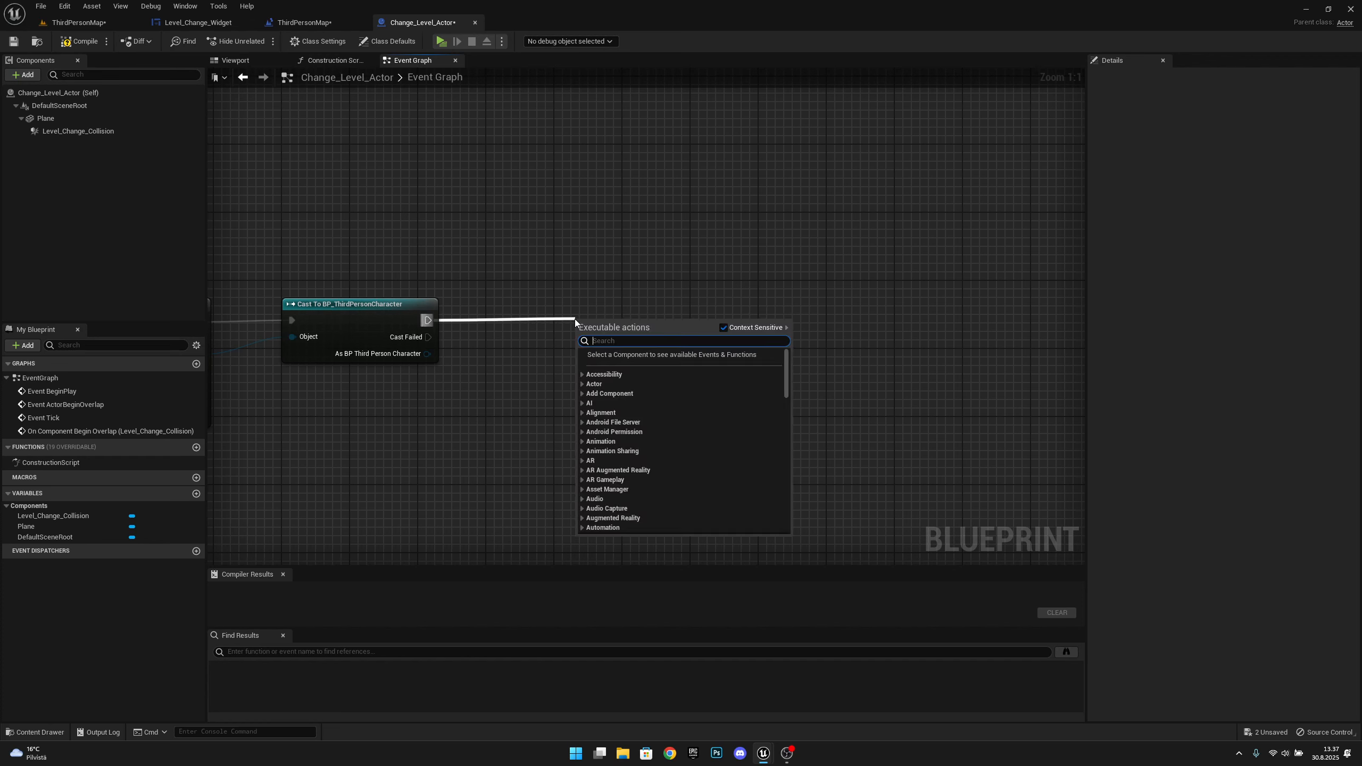
pyautogui.write('cr')
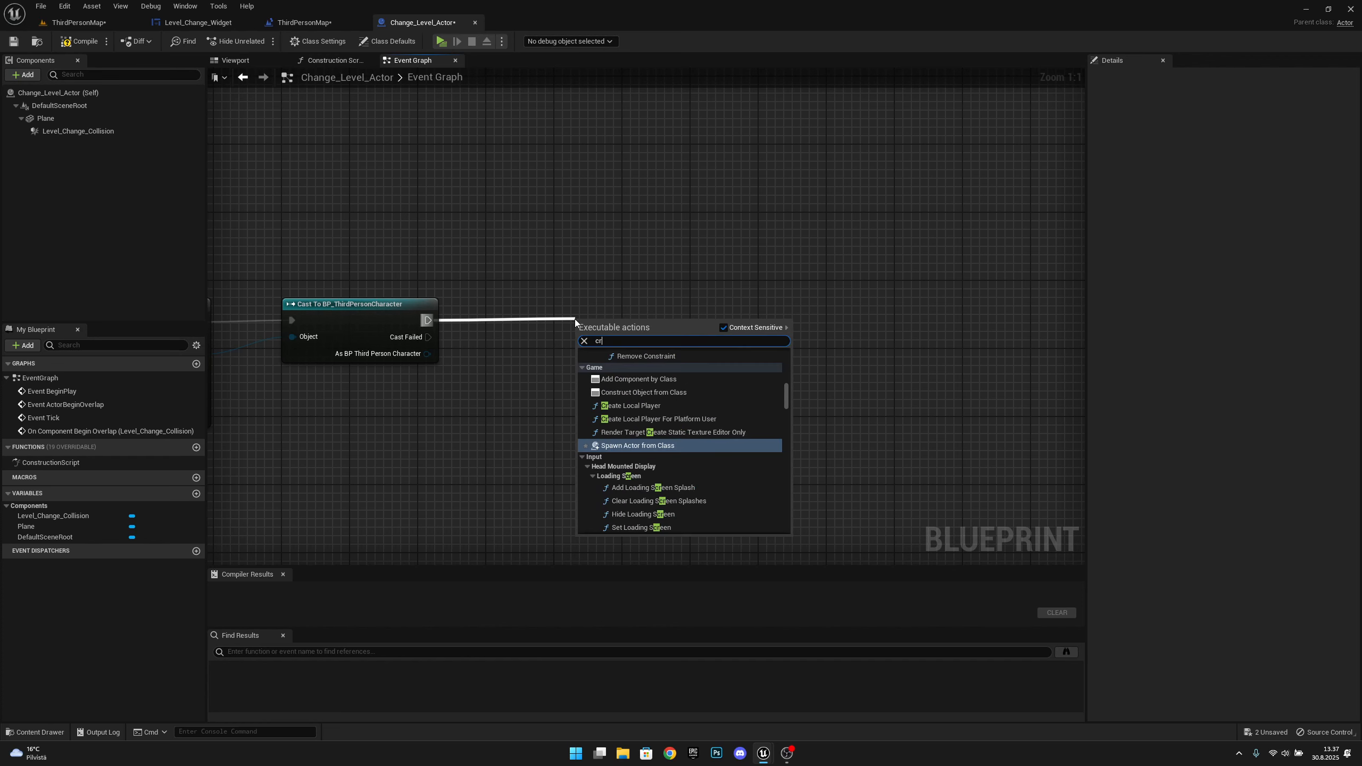
pyautogui.write('eate widget')
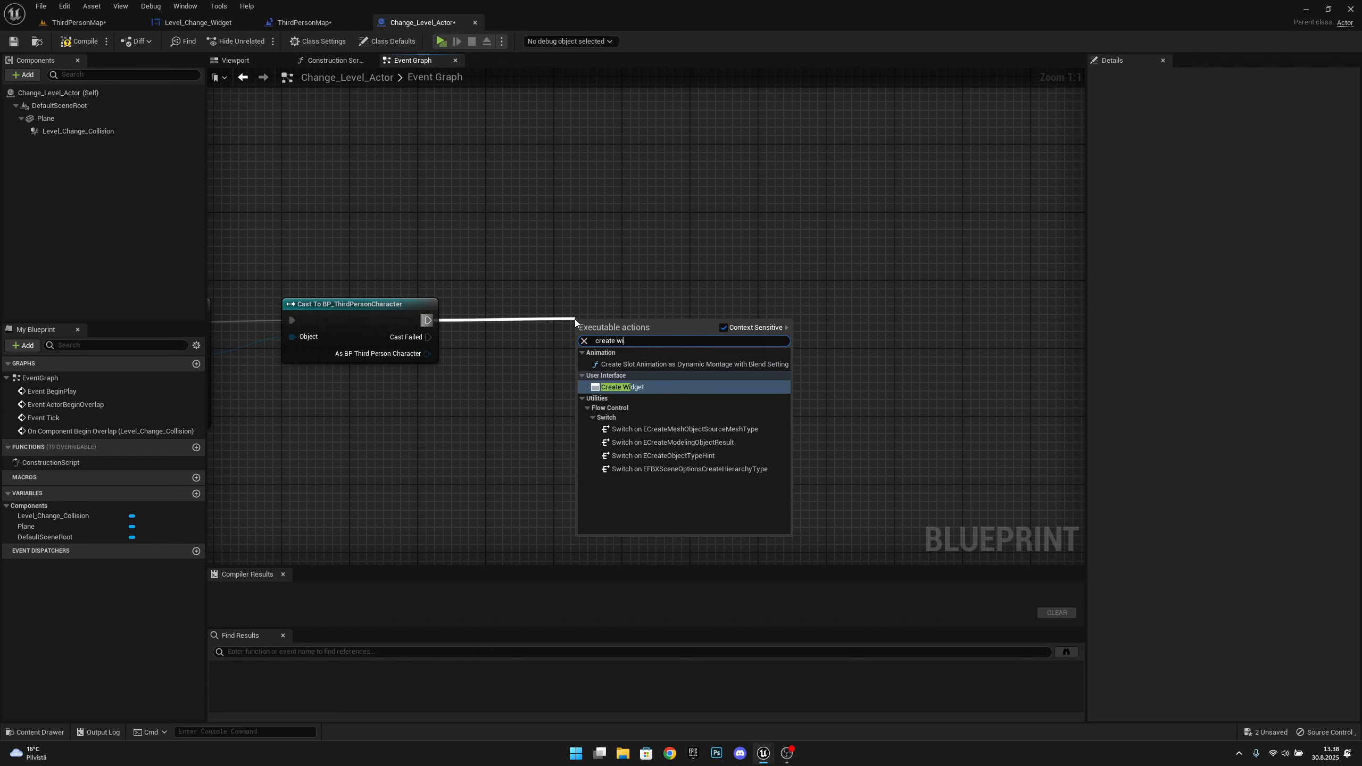
pyautogui.press('Return')
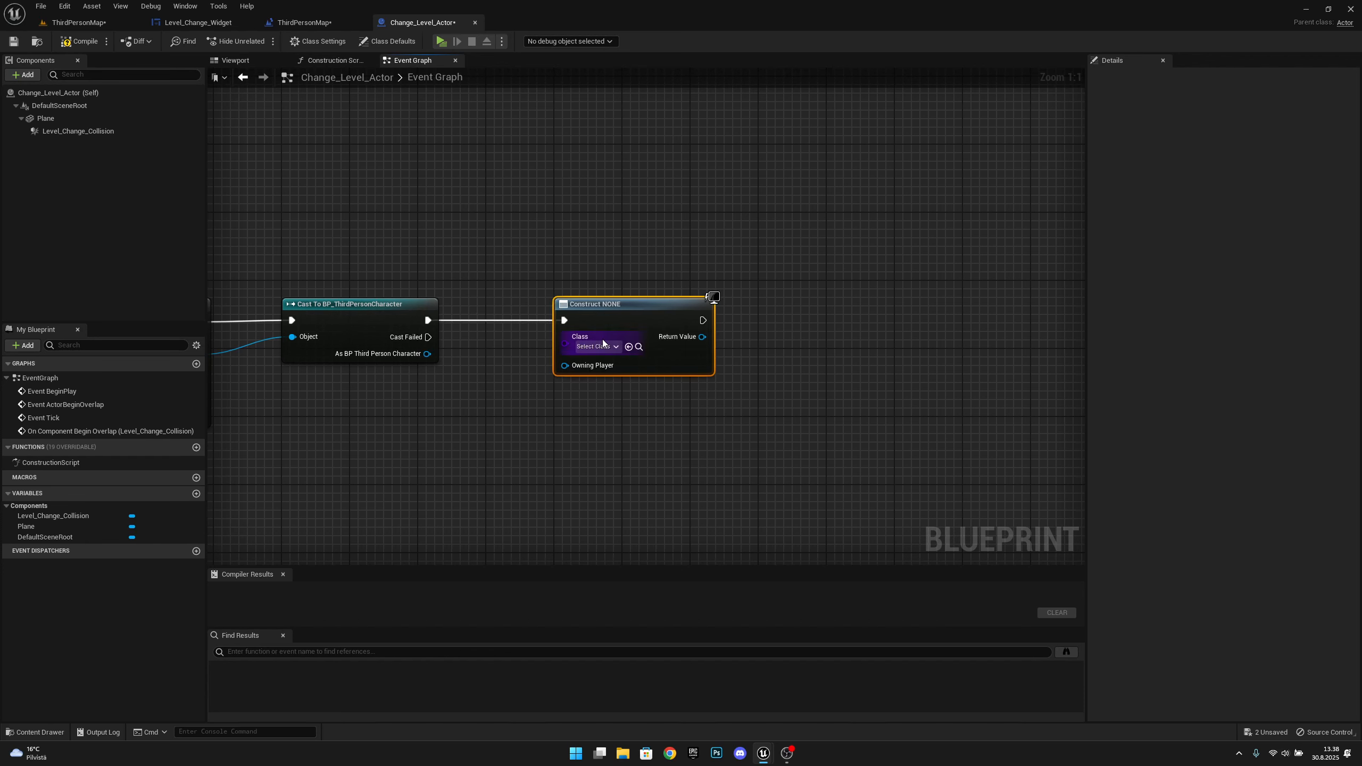
pyautogui.click(602, 349)
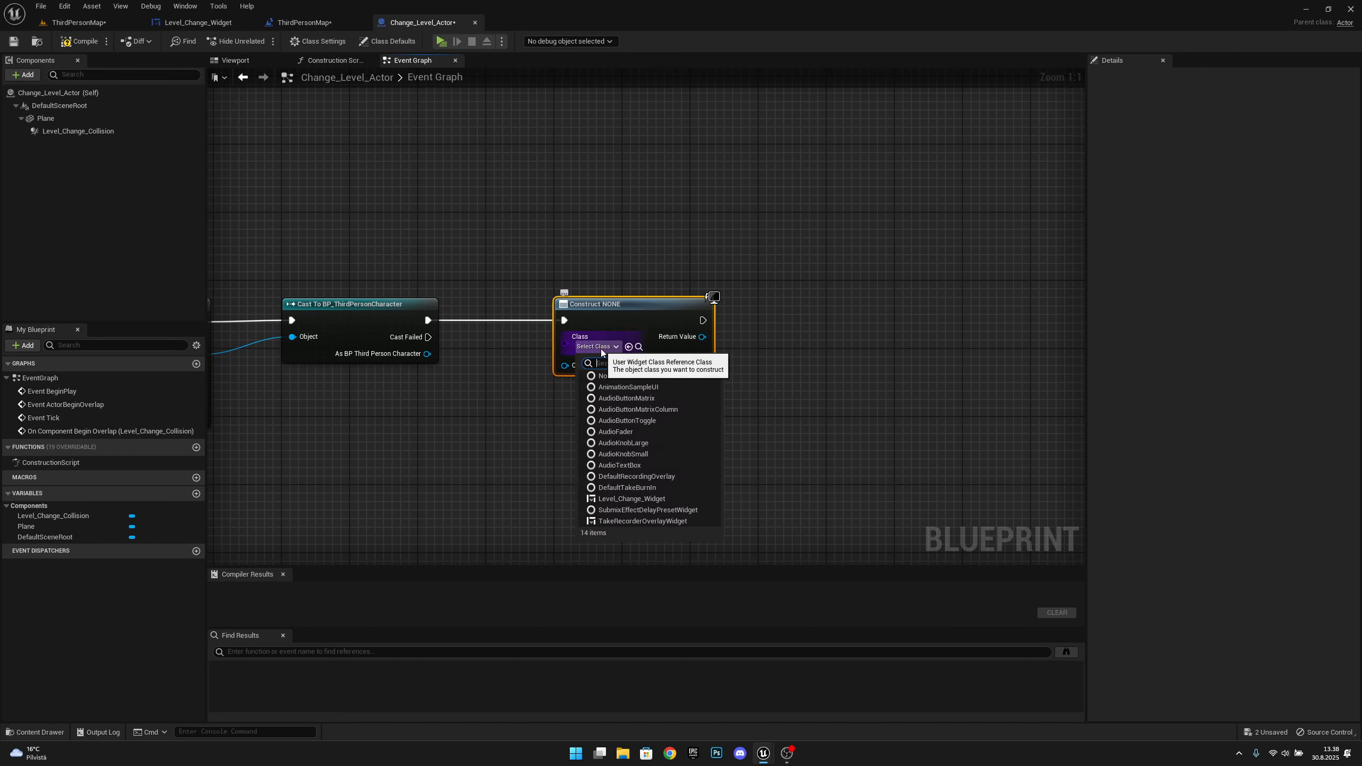
pyautogui.write('chan')
pyautogui.click(632, 388)
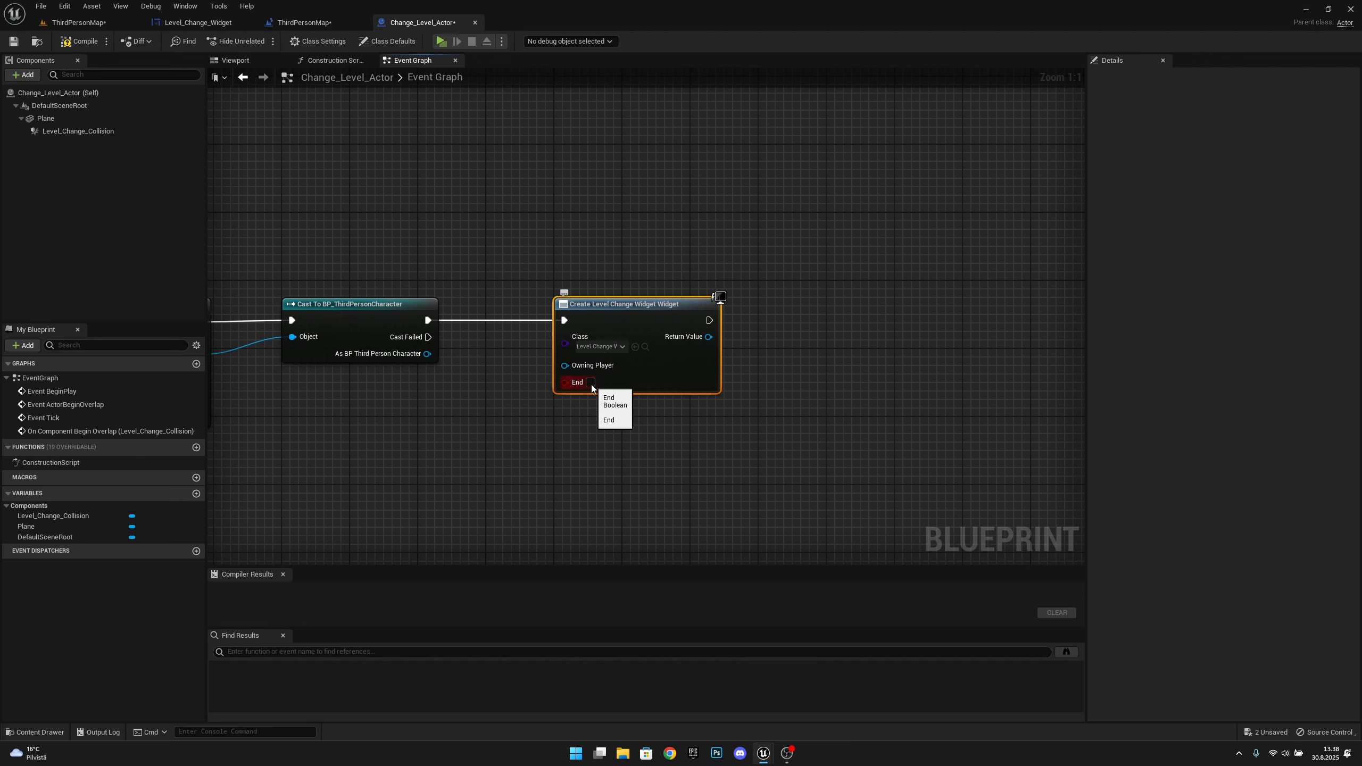
pyautogui.click(591, 384)
# - Add an Add to Viewport node fed by the created widget's return value and align it beside the Create Widget node
pyautogui.moveTo(801, 402); pyautogui.dragTo(617, 394, button='right')
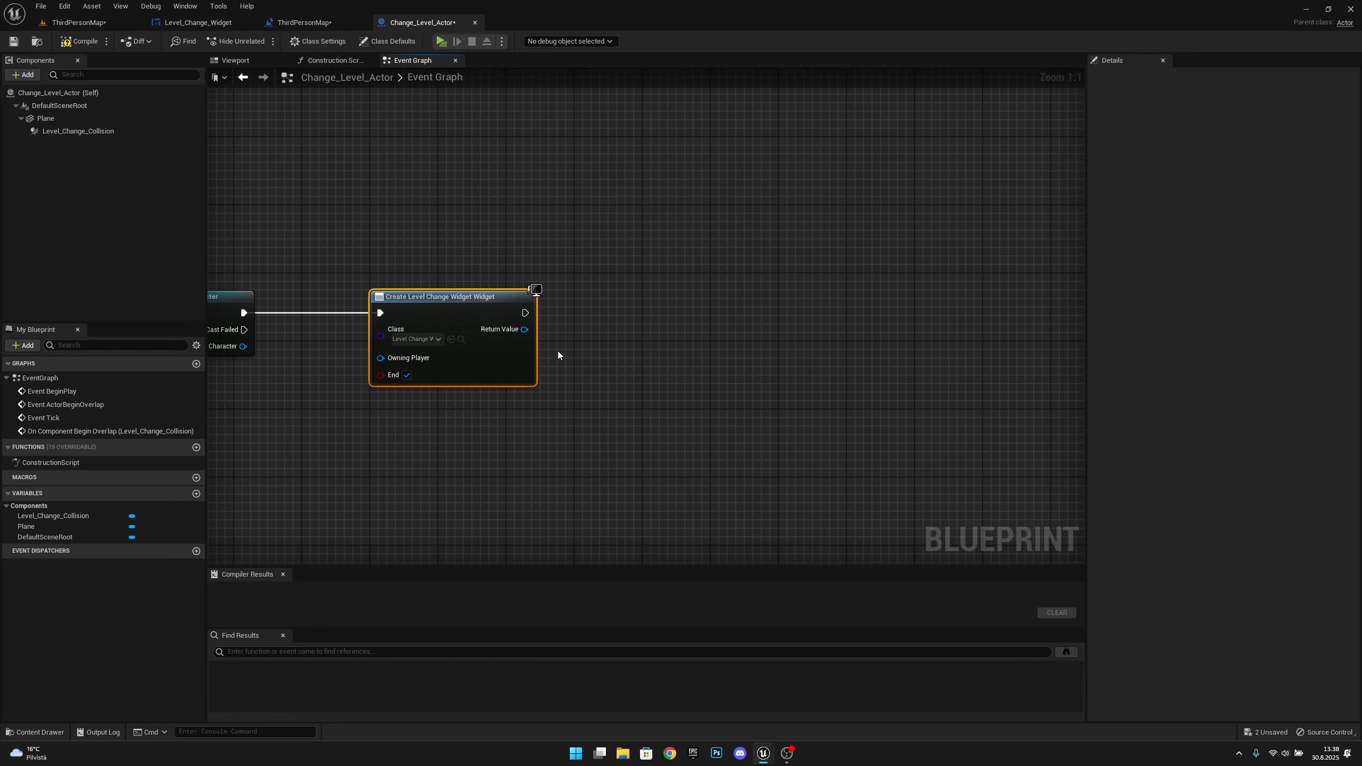
pyautogui.moveTo(524, 330); pyautogui.dragTo(585, 332)
pyautogui.write('add to view')
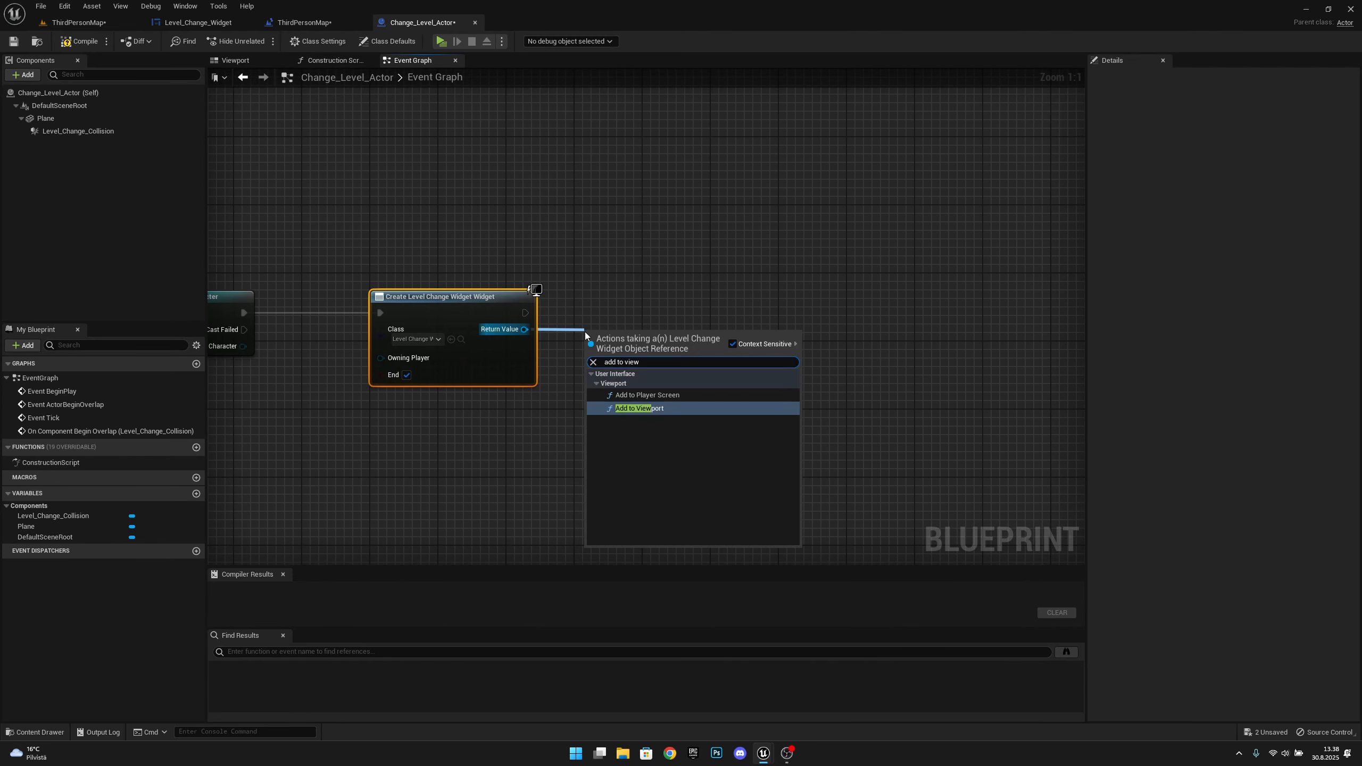
pyautogui.press('Return')
pyautogui.moveTo(635, 341); pyautogui.dragTo(613, 303)
pyautogui.moveTo(870, 441); pyautogui.dragTo(797, 438, button='right')
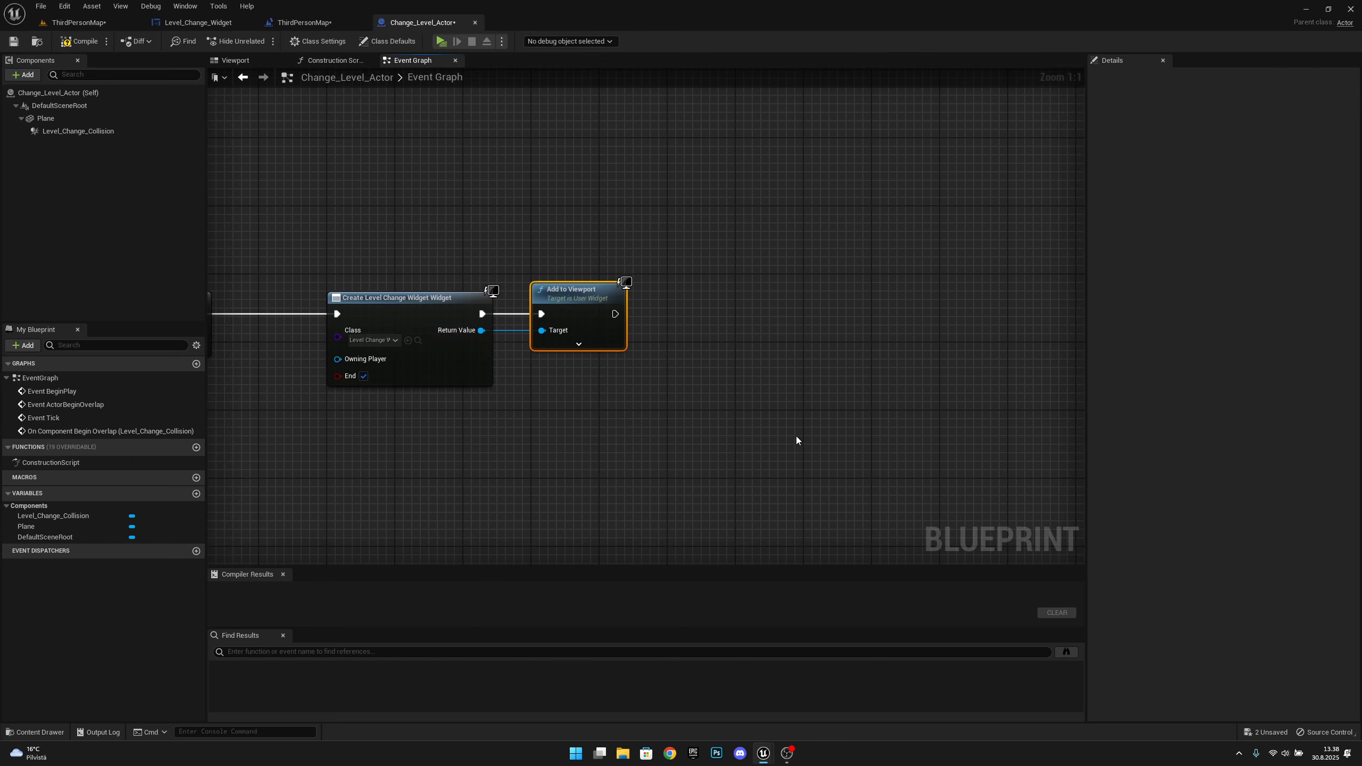
# - Check the length of End_Anim's Render Opacity fade in Level_Change_Widget, and return to the Change_Level_Actor graph
pyautogui.click(225, 21)
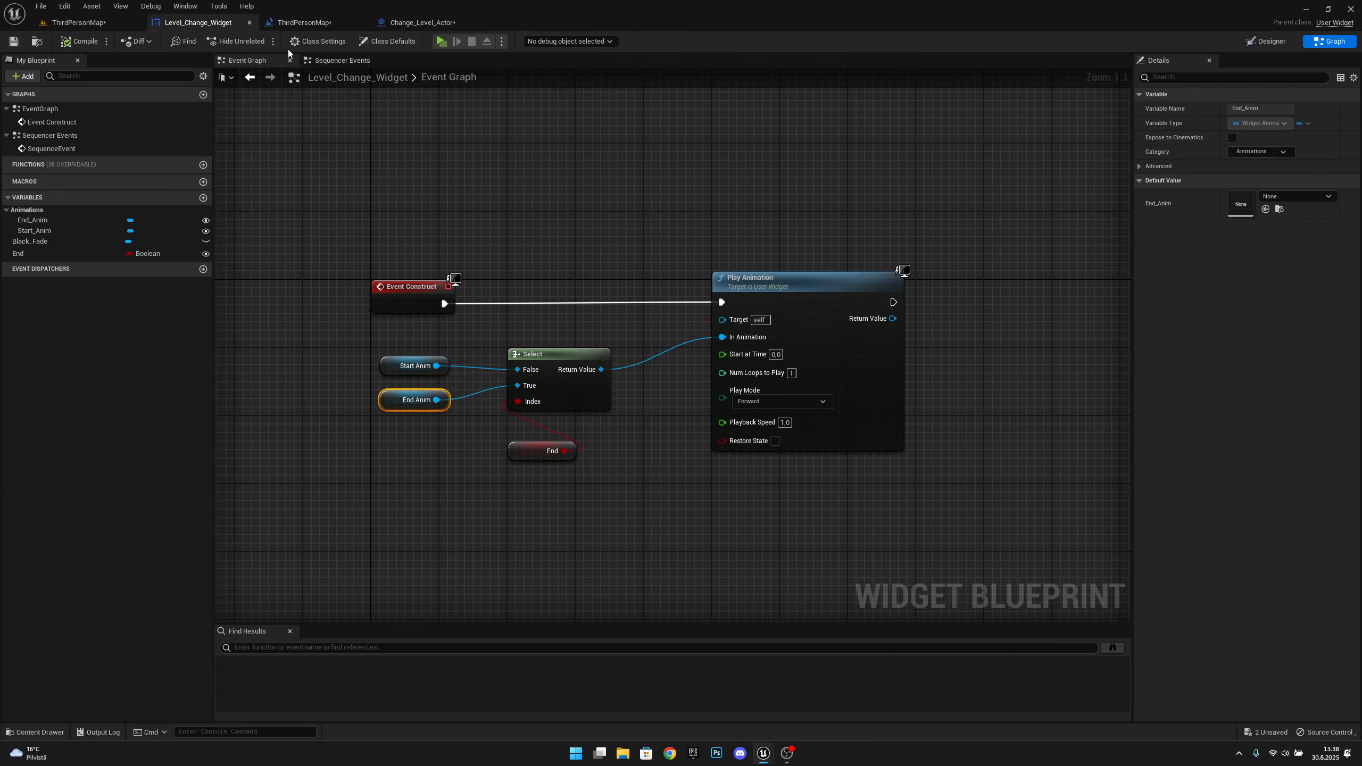
pyautogui.click(1267, 41)
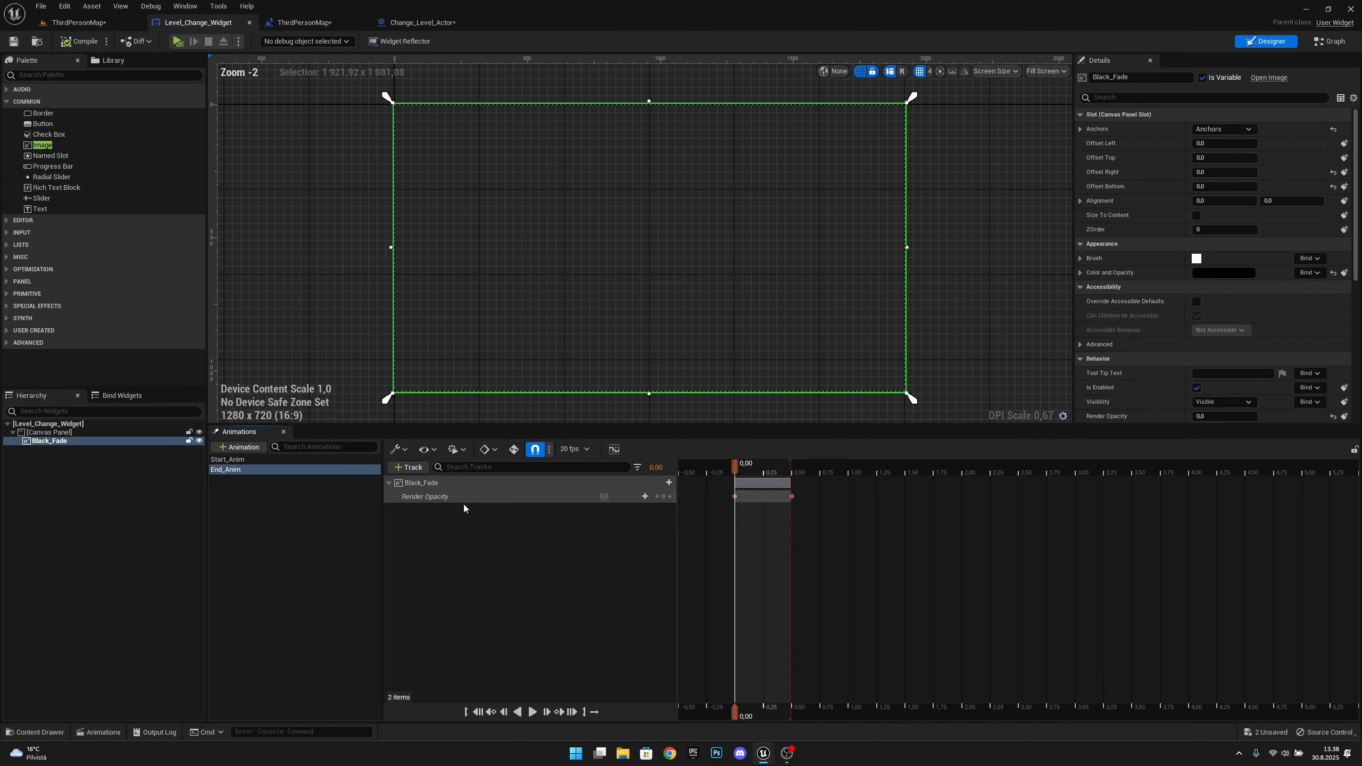
pyautogui.click(459, 498)
pyautogui.moveTo(733, 468); pyautogui.dragTo(790, 475)
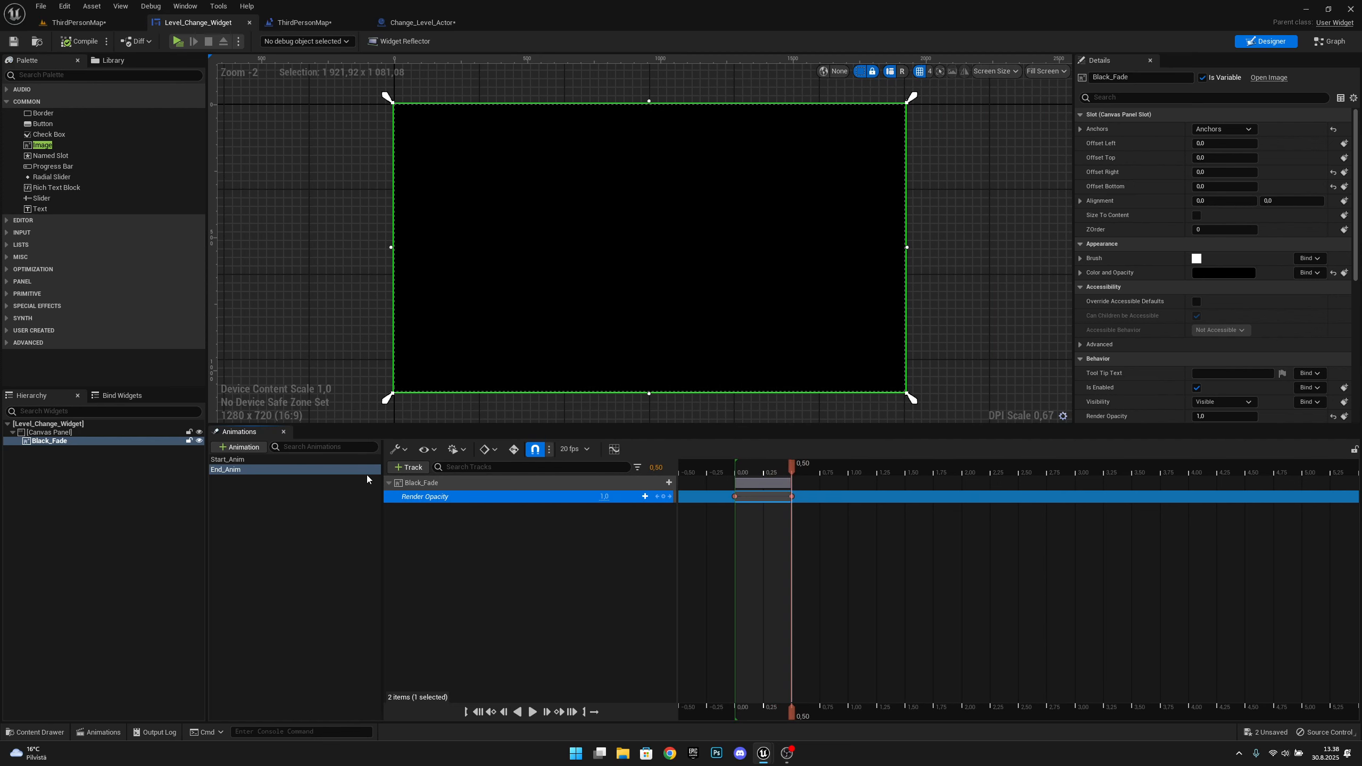
pyautogui.click(262, 460)
pyautogui.click(1330, 41)
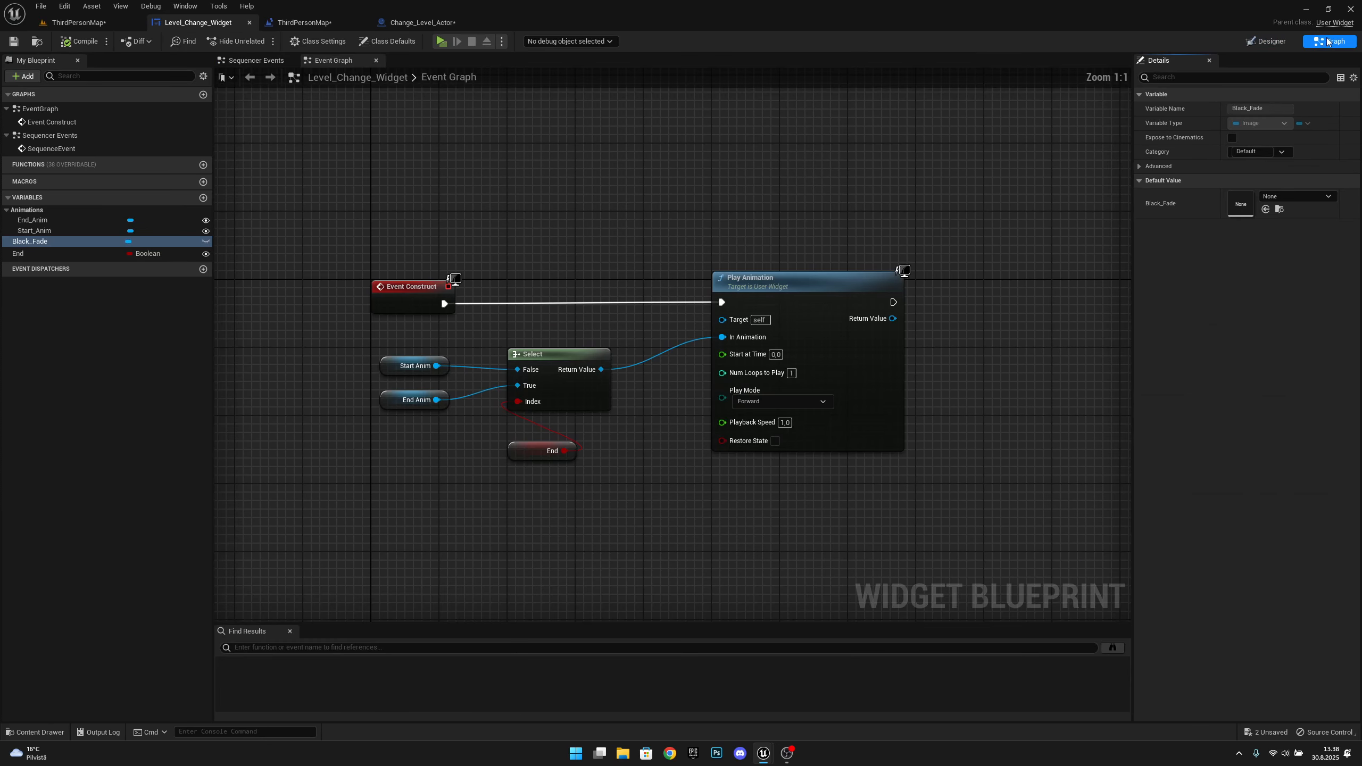
pyautogui.click(422, 21)
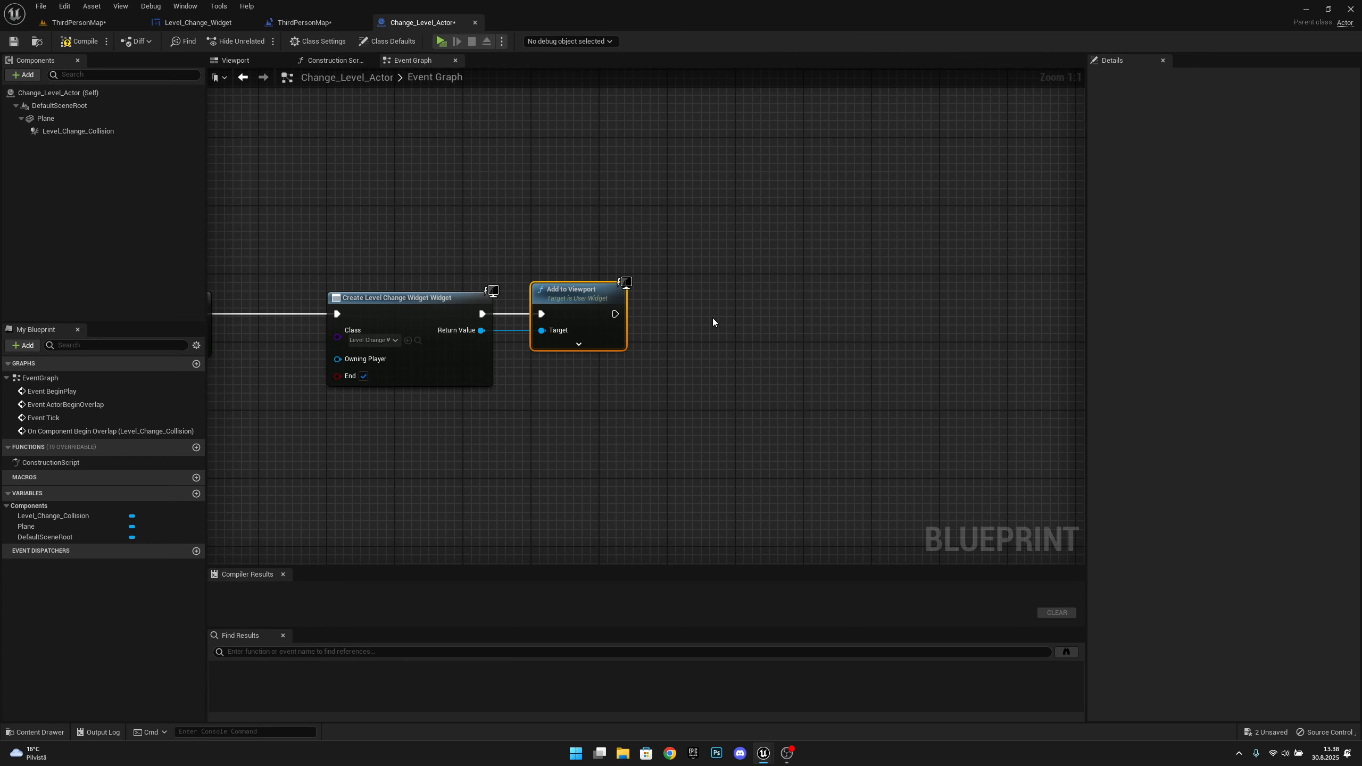
# - Add a Delay node with a duration of 0.5 after Add to Viewport
pyautogui.moveTo(713, 317); pyautogui.dragTo(631, 329, button='right')
pyautogui.moveTo(532, 326); pyautogui.dragTo(696, 317)
pyautogui.write('delay')
pyautogui.press('Return')
pyautogui.click(672, 343)
pyautogui.click(707, 344)
pyautogui.write('.5')
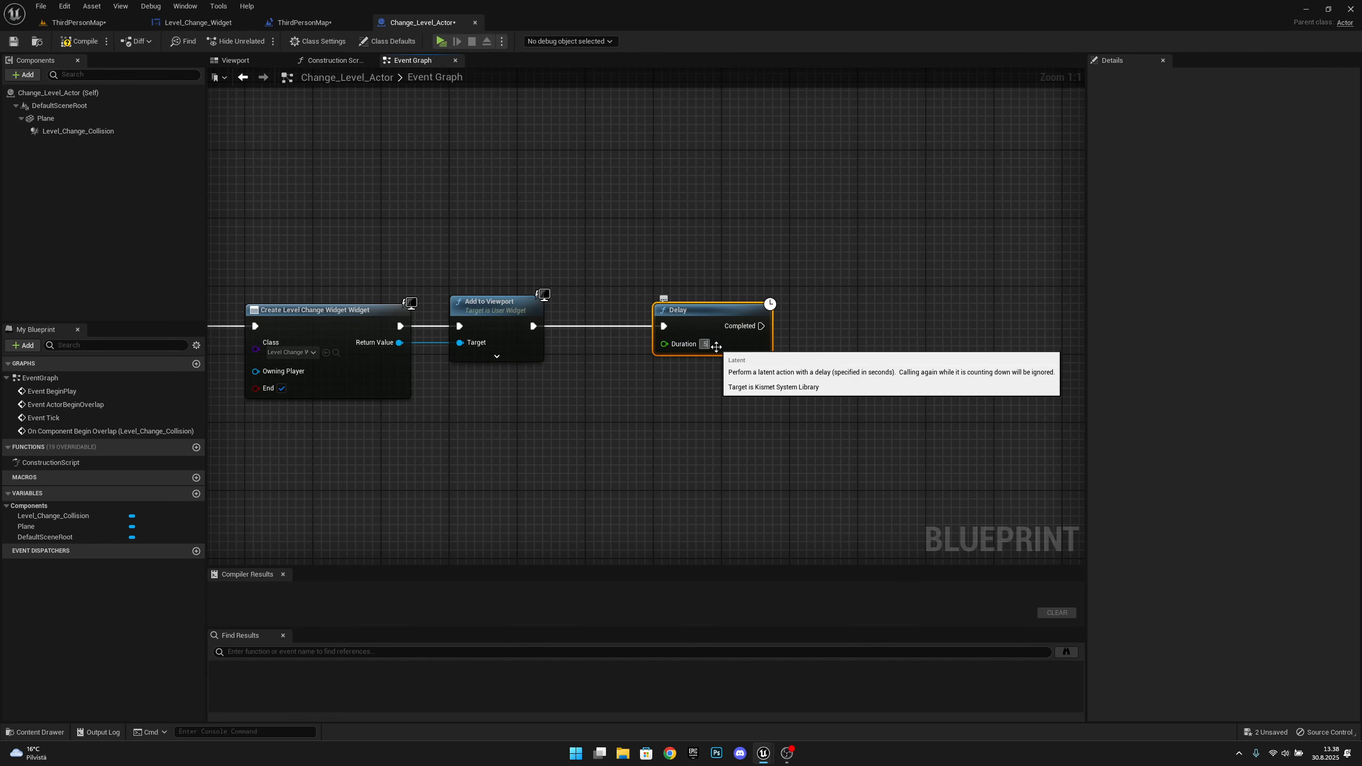
pyautogui.click(918, 392)
pyautogui.moveTo(866, 389); pyautogui.dragTo(431, 317, button='right')
pyautogui.moveTo(688, 348); pyautogui.dragTo(688, 359, button='right')
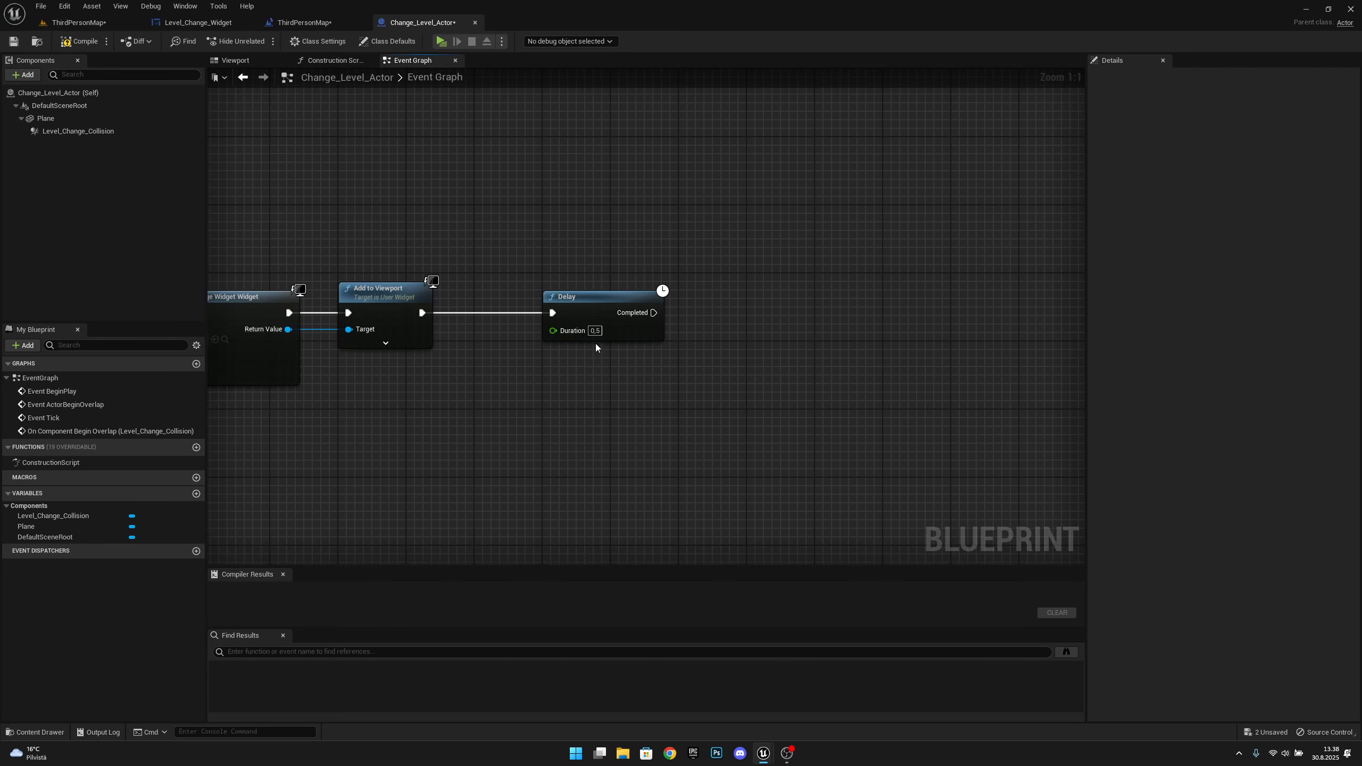
# - Add an Open Level (by Name) node after the Delay and promote its Level Name input to a variable
pyautogui.moveTo(611, 333); pyautogui.dragTo(516, 359, button='right')
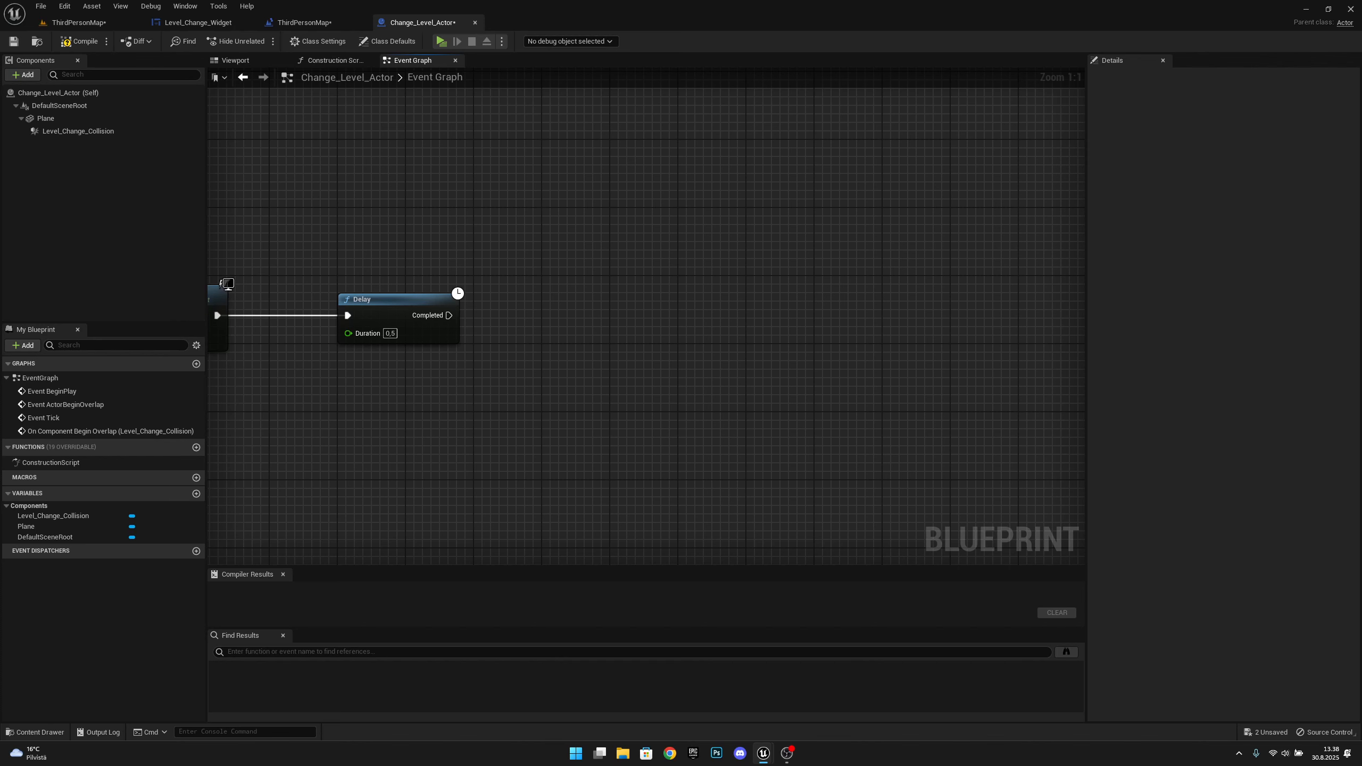
pyautogui.moveTo(567, 398); pyautogui.dragTo(472, 388, button='right')
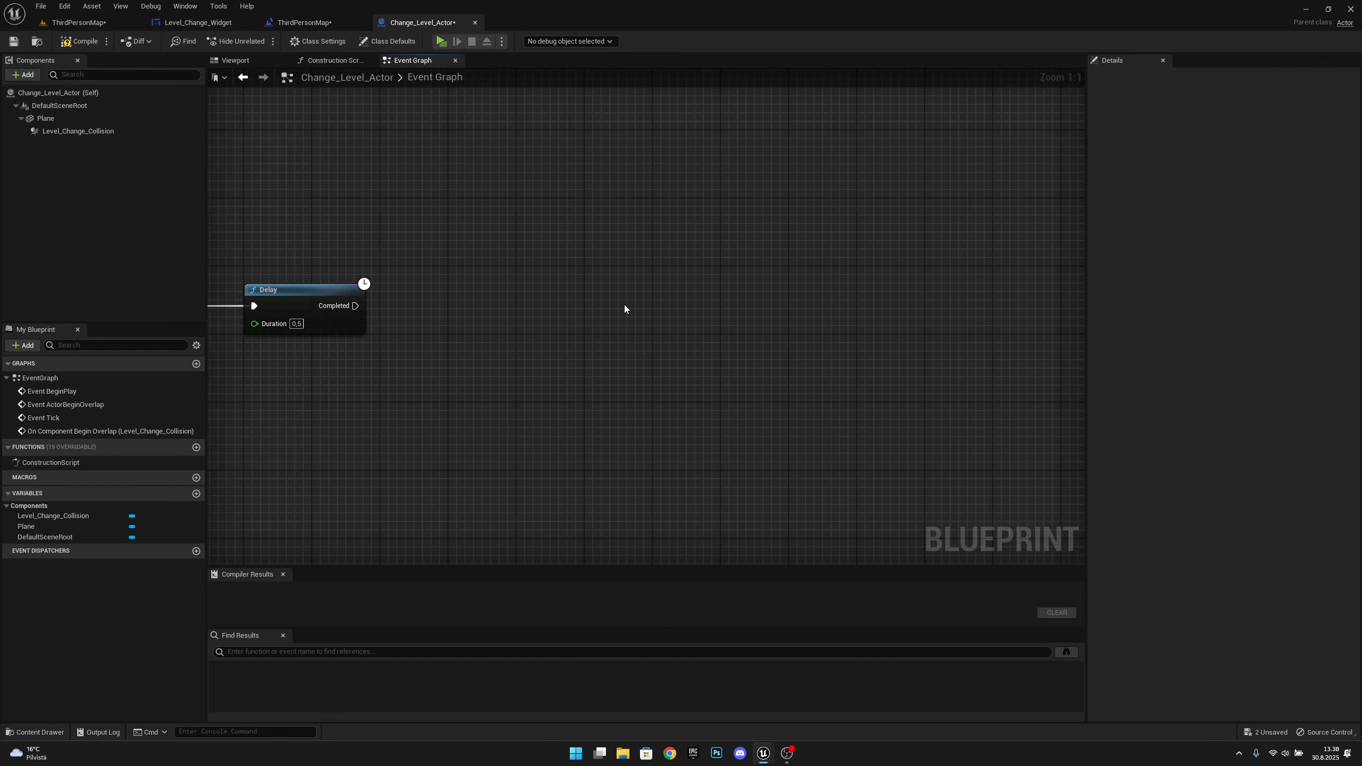
pyautogui.rightClick(622, 295)
pyautogui.write('open level')
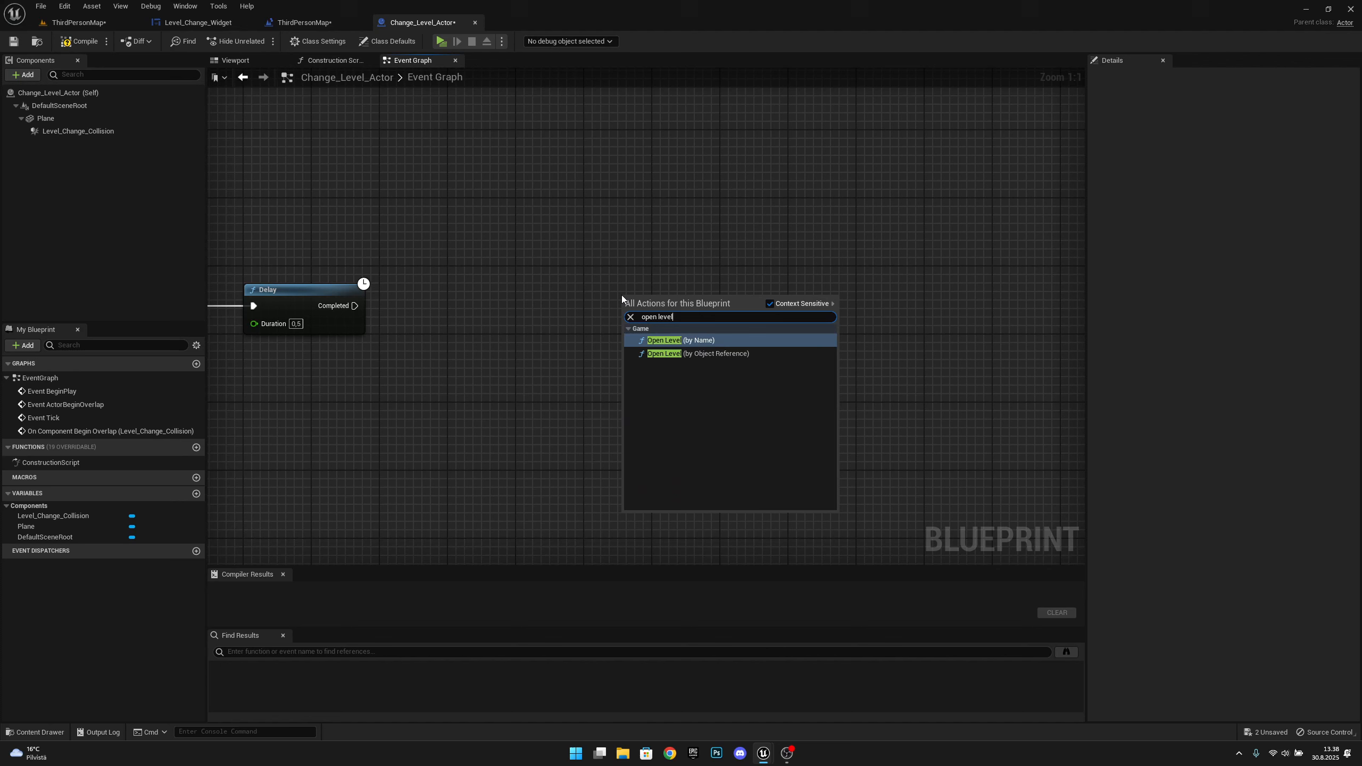
pyautogui.press('Return')
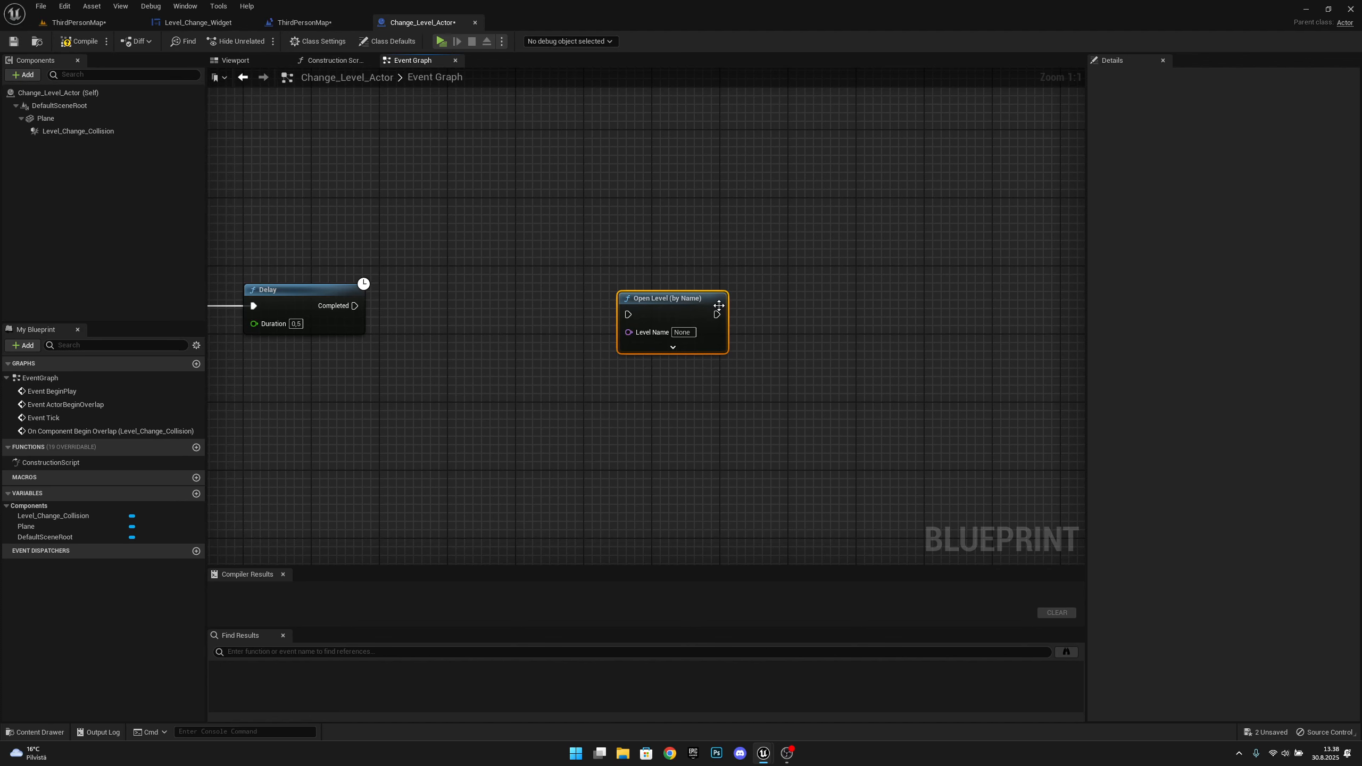
pyautogui.moveTo(674, 298); pyautogui.dragTo(708, 300)
pyautogui.moveTo(345, 306); pyautogui.dragTo(534, 352)
pyautogui.click(639, 401)
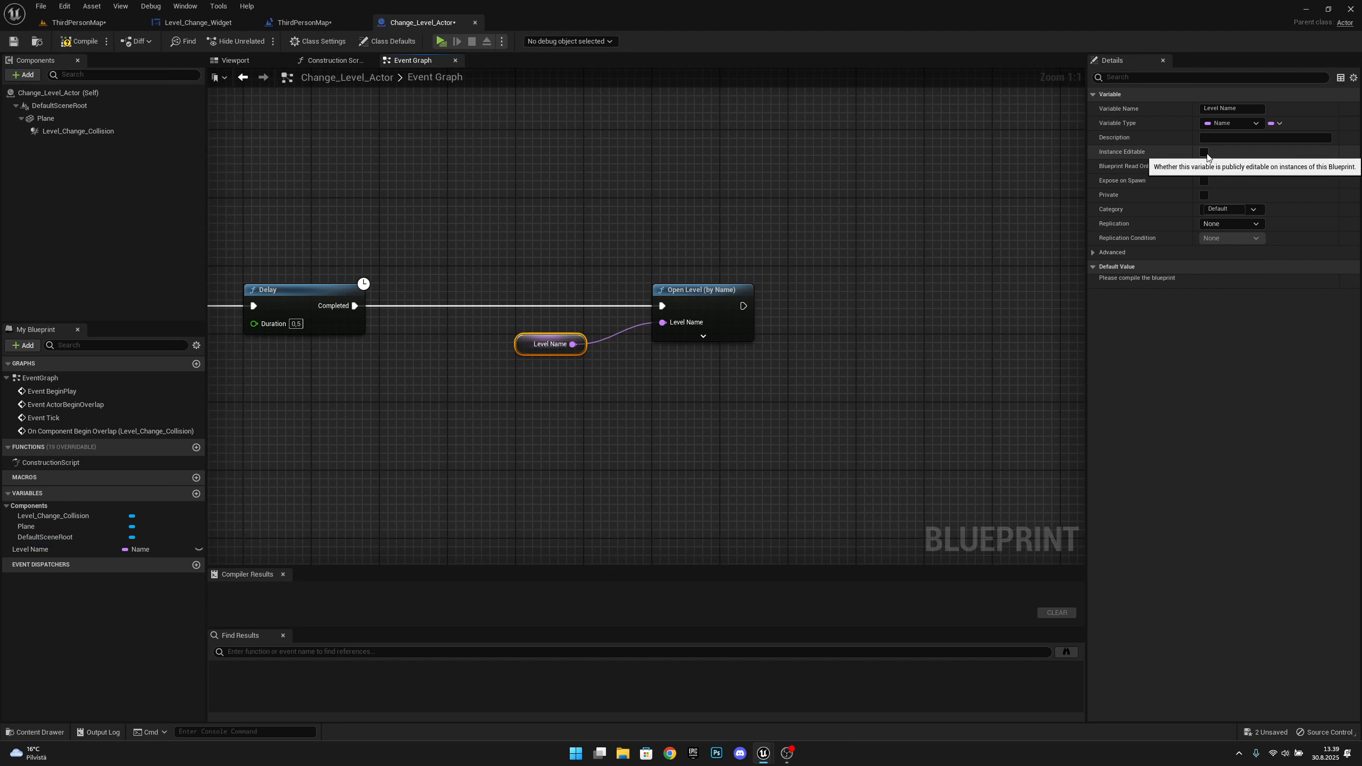
# - Make the Level Name variable Instance Editable and Expose on Spawn, and compile and save Change_Level_Actor
pyautogui.click(1204, 153)
pyautogui.click(1203, 180)
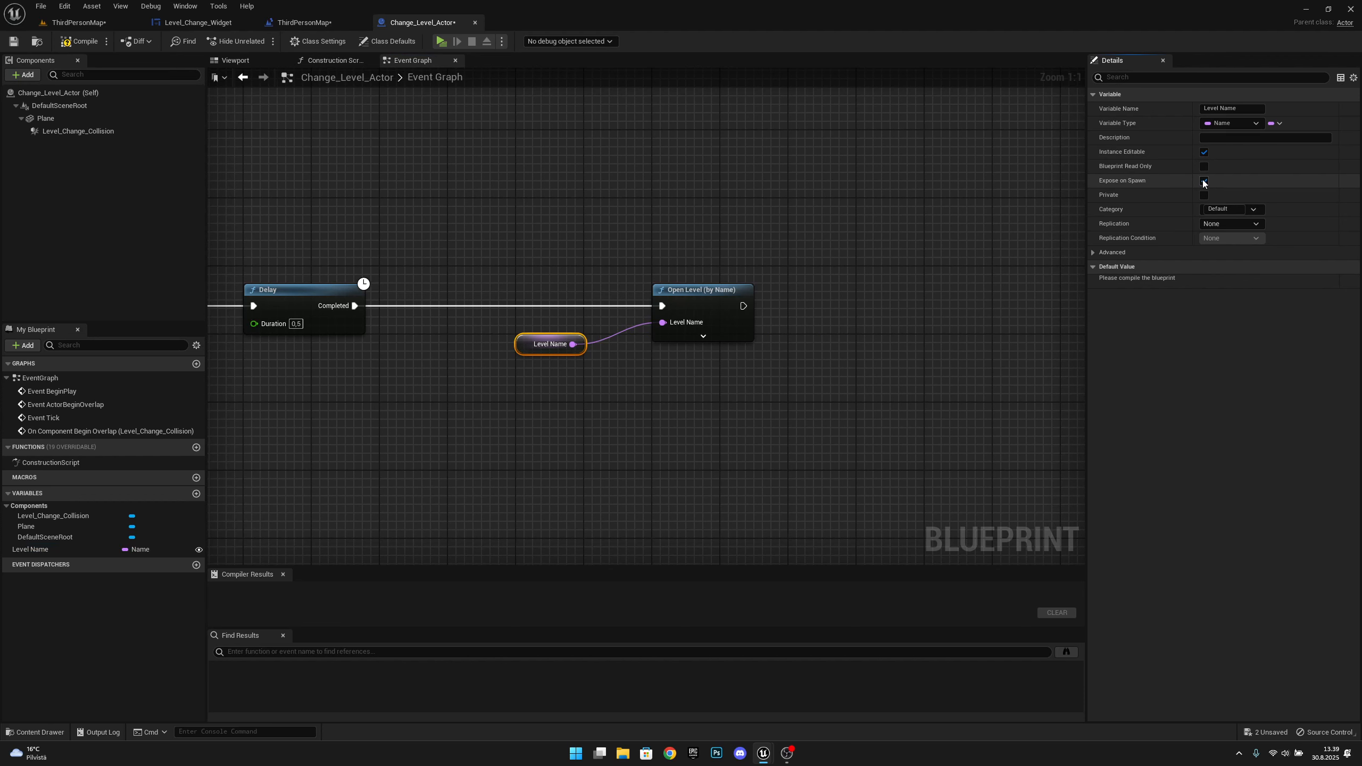
pyautogui.click(79, 46)
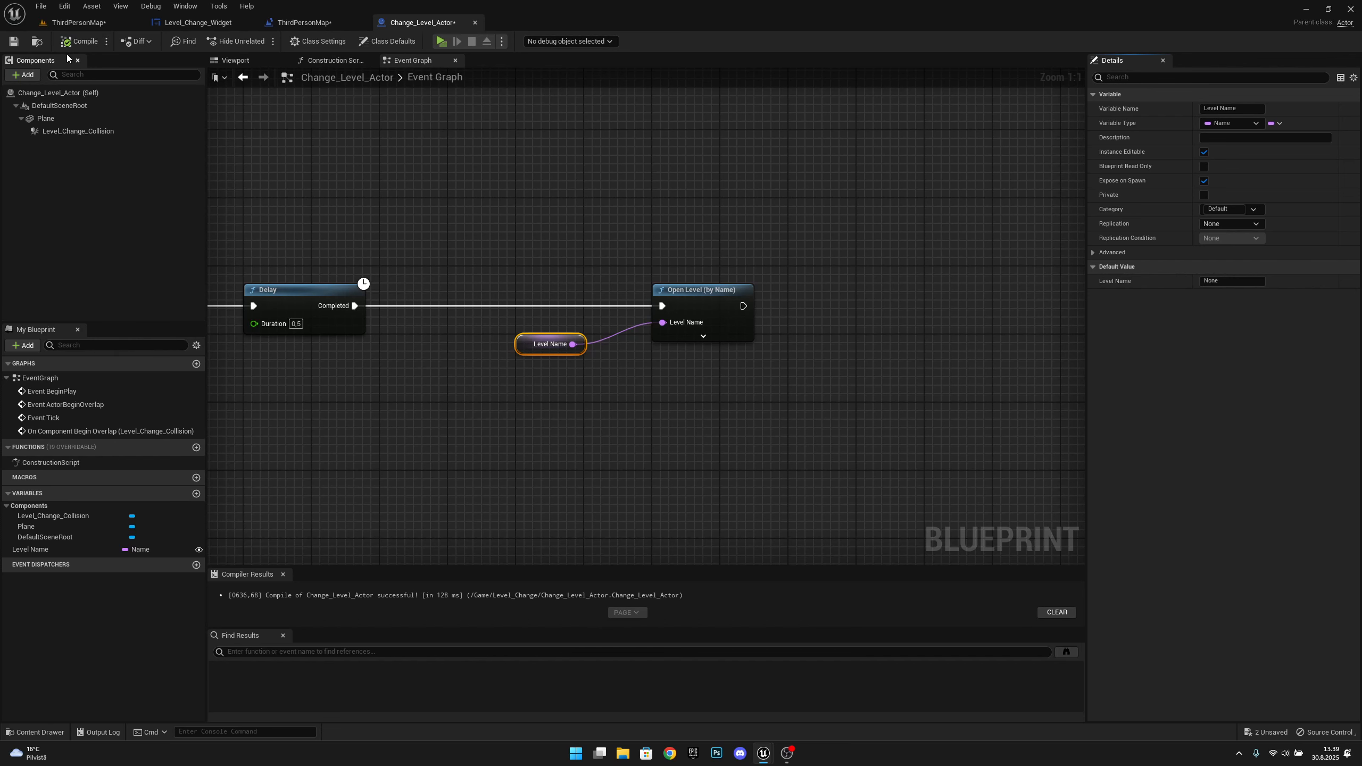
pyautogui.click(13, 41)
pyautogui.scroll(-2, 597, 281)
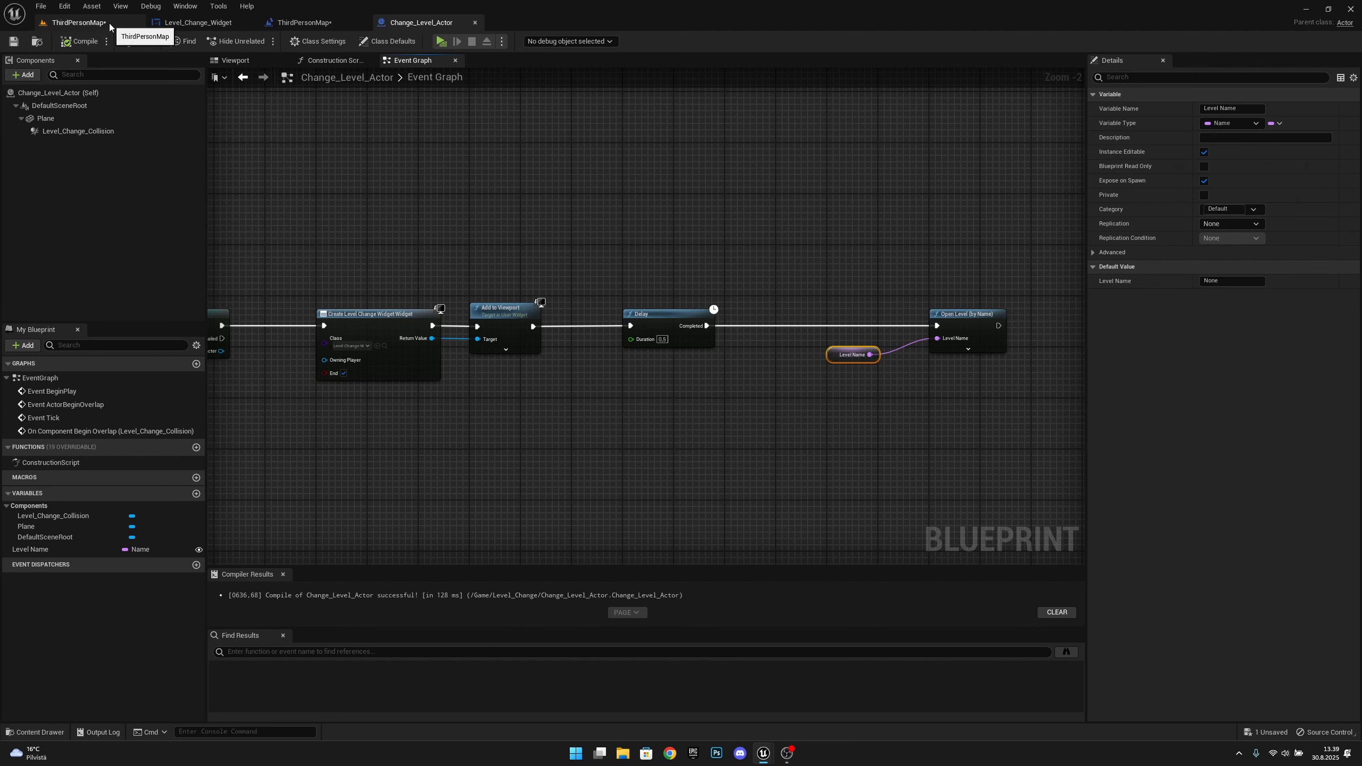
# - Create a new level from the Basic template, saving the changes to ThirdPersonMap
pyautogui.click(80, 22)
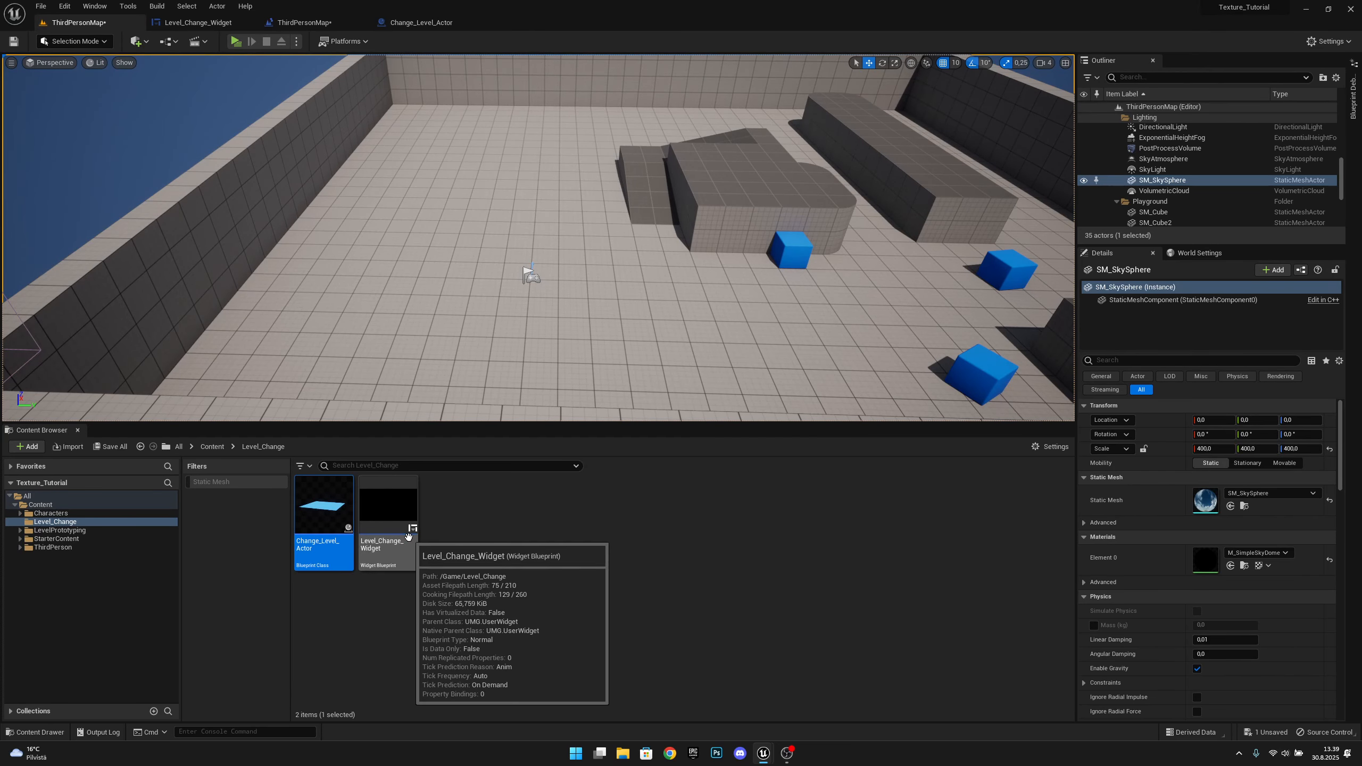
pyautogui.click(41, 6)
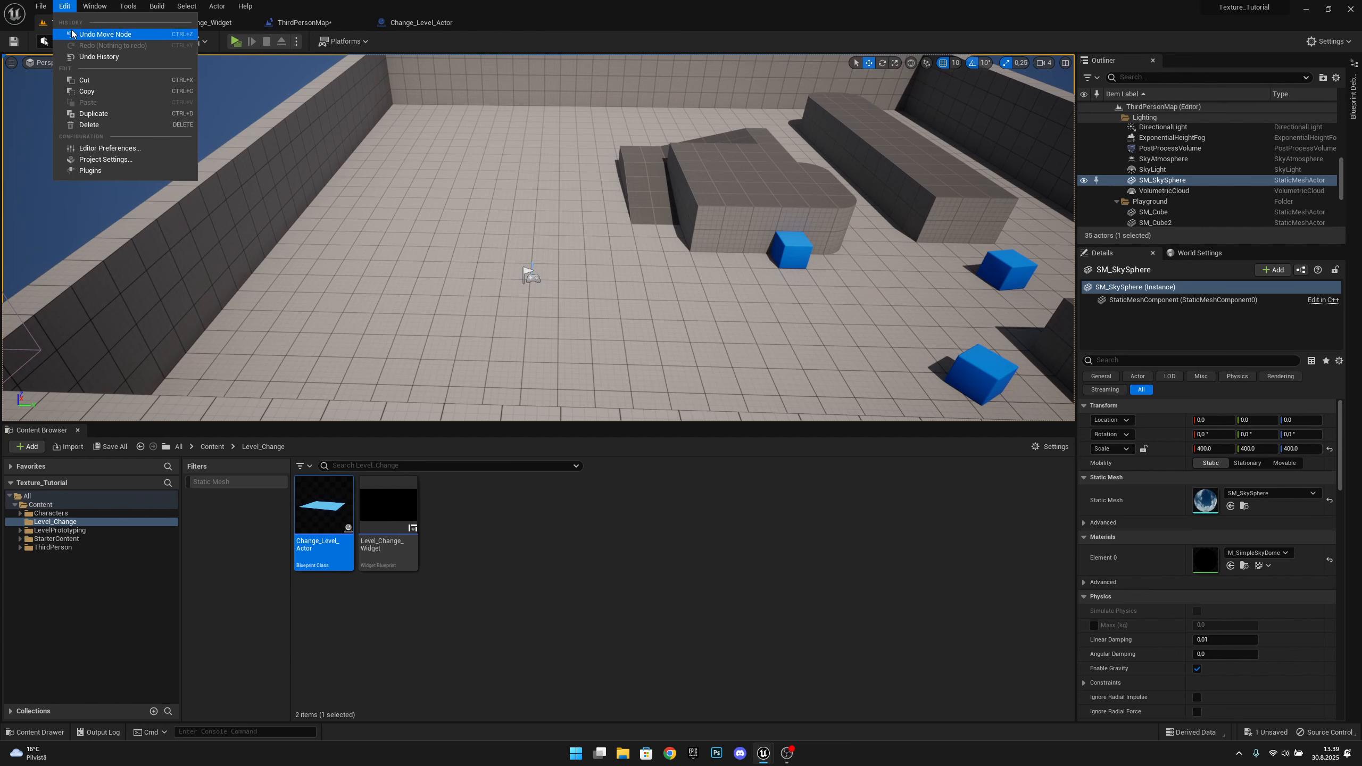
pyautogui.click(74, 34)
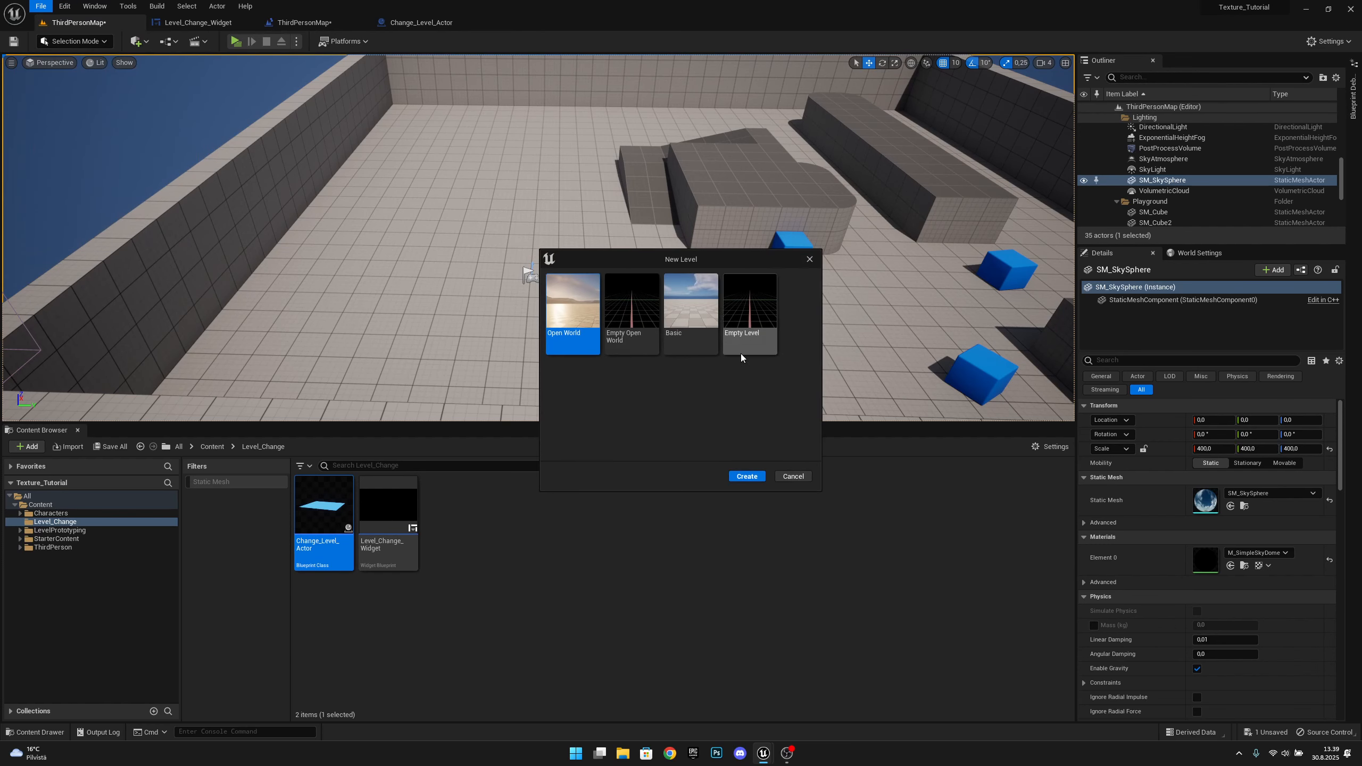
pyautogui.click(685, 309)
pyautogui.click(747, 476)
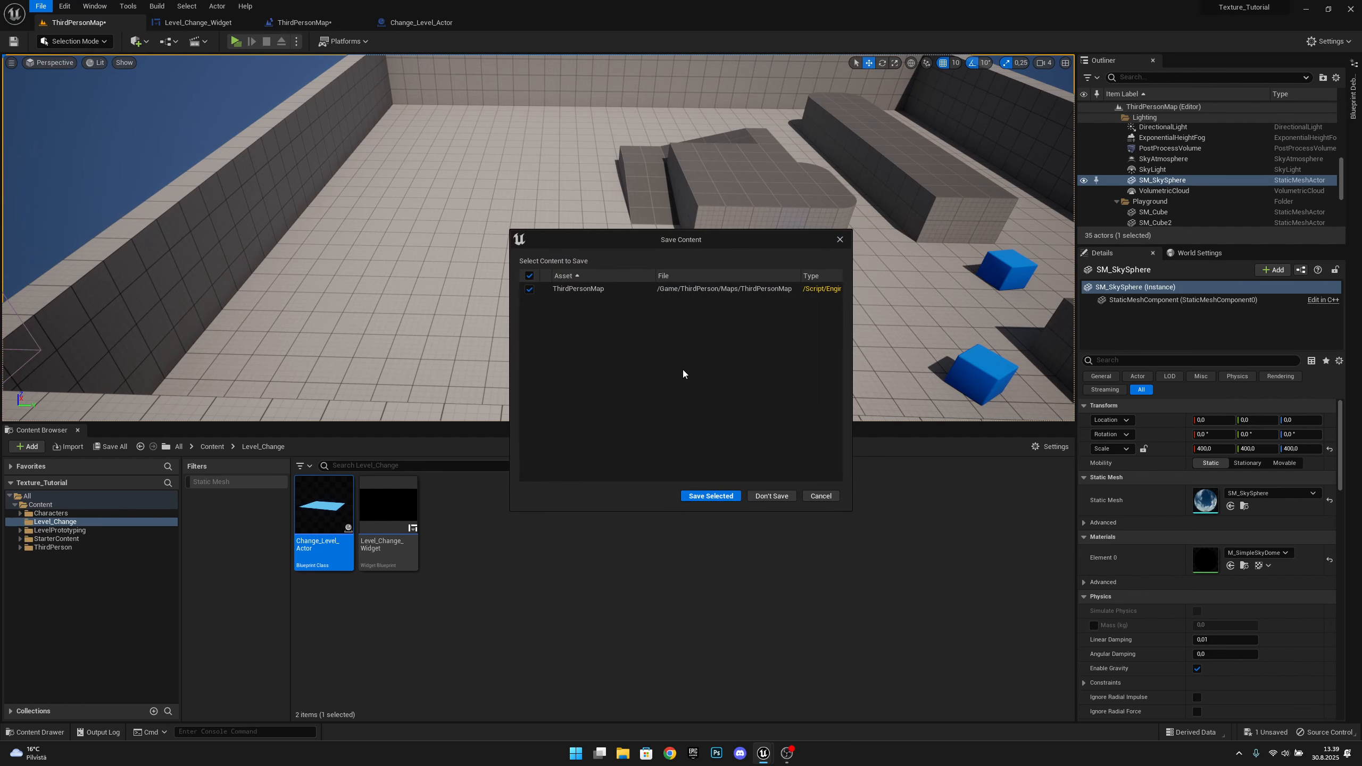
pyautogui.click(728, 498)
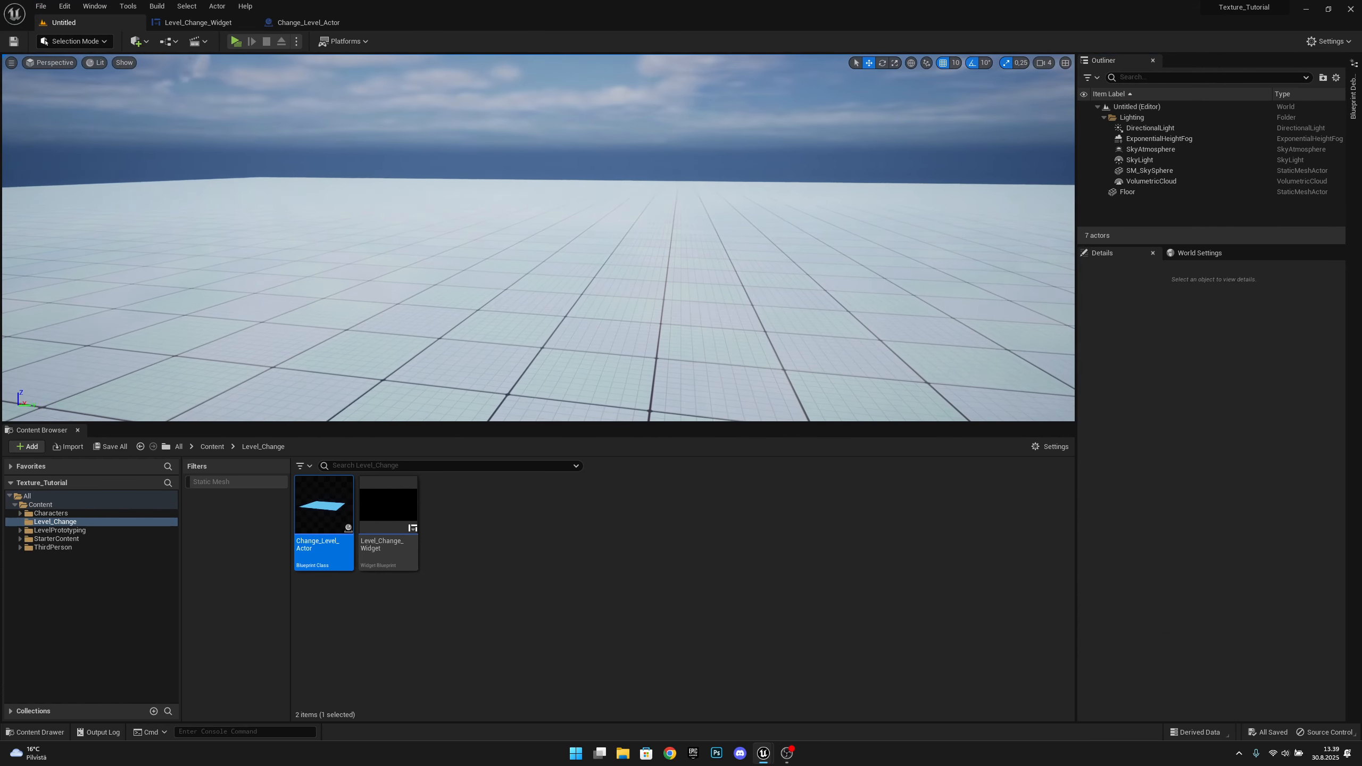
# - Save the new level as Map2 in ThirdPerson/Maps and show that folder in the Content Browser
pyautogui.click(39, 7)
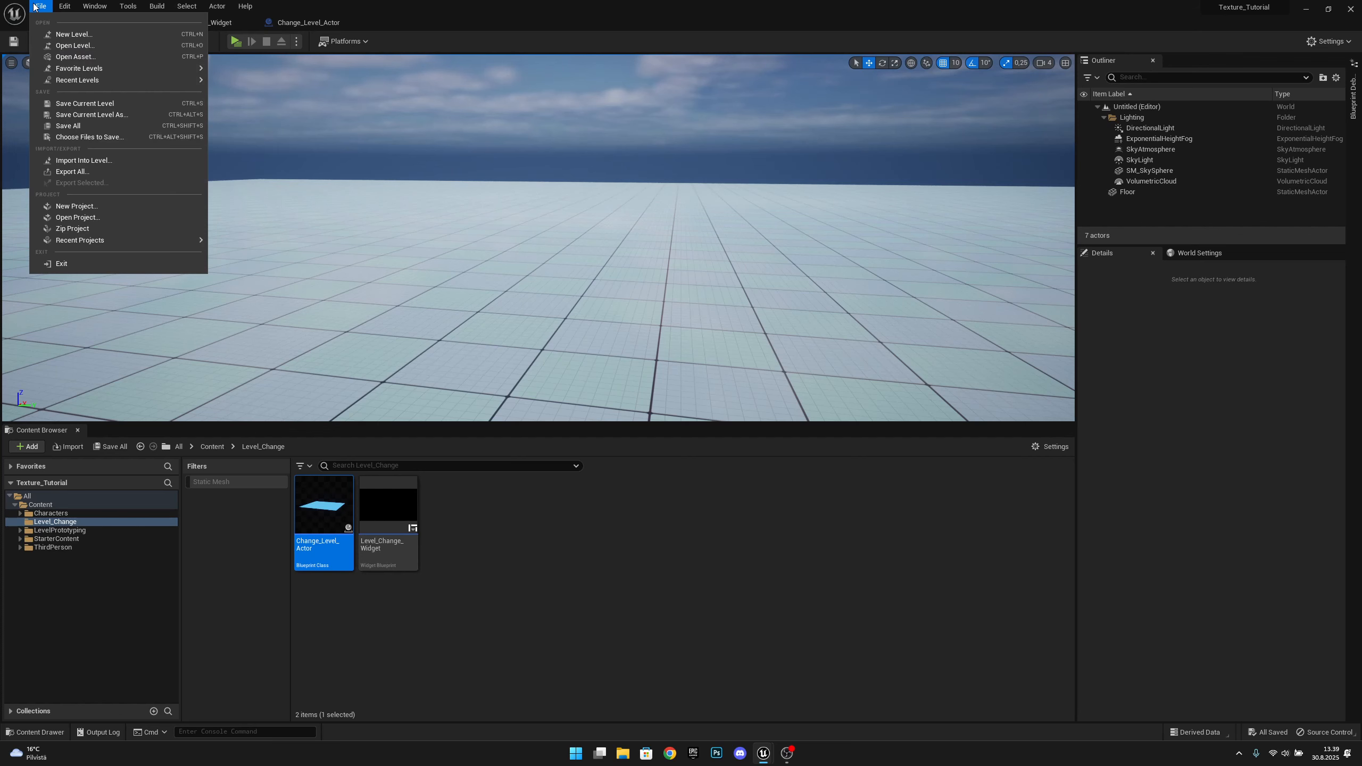
pyautogui.click(99, 113)
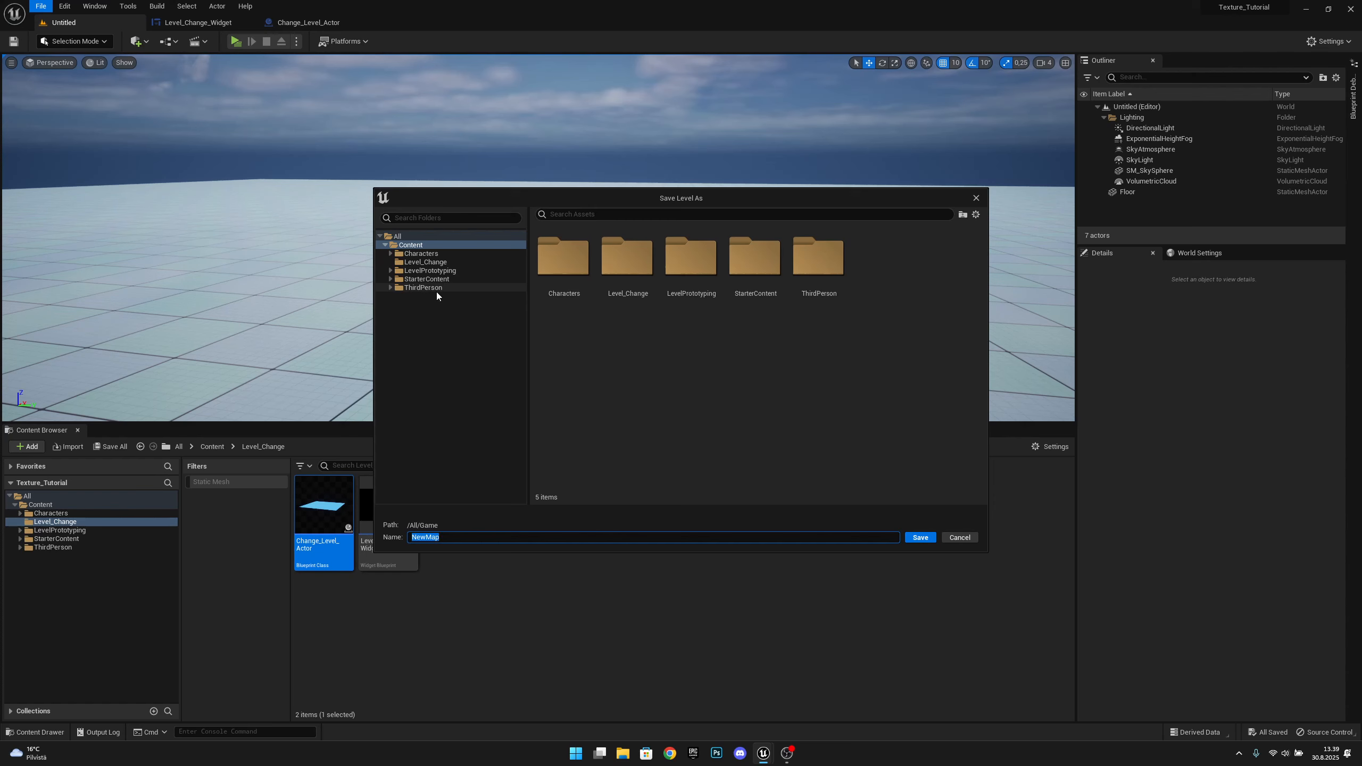
pyautogui.doubleClick(812, 290)
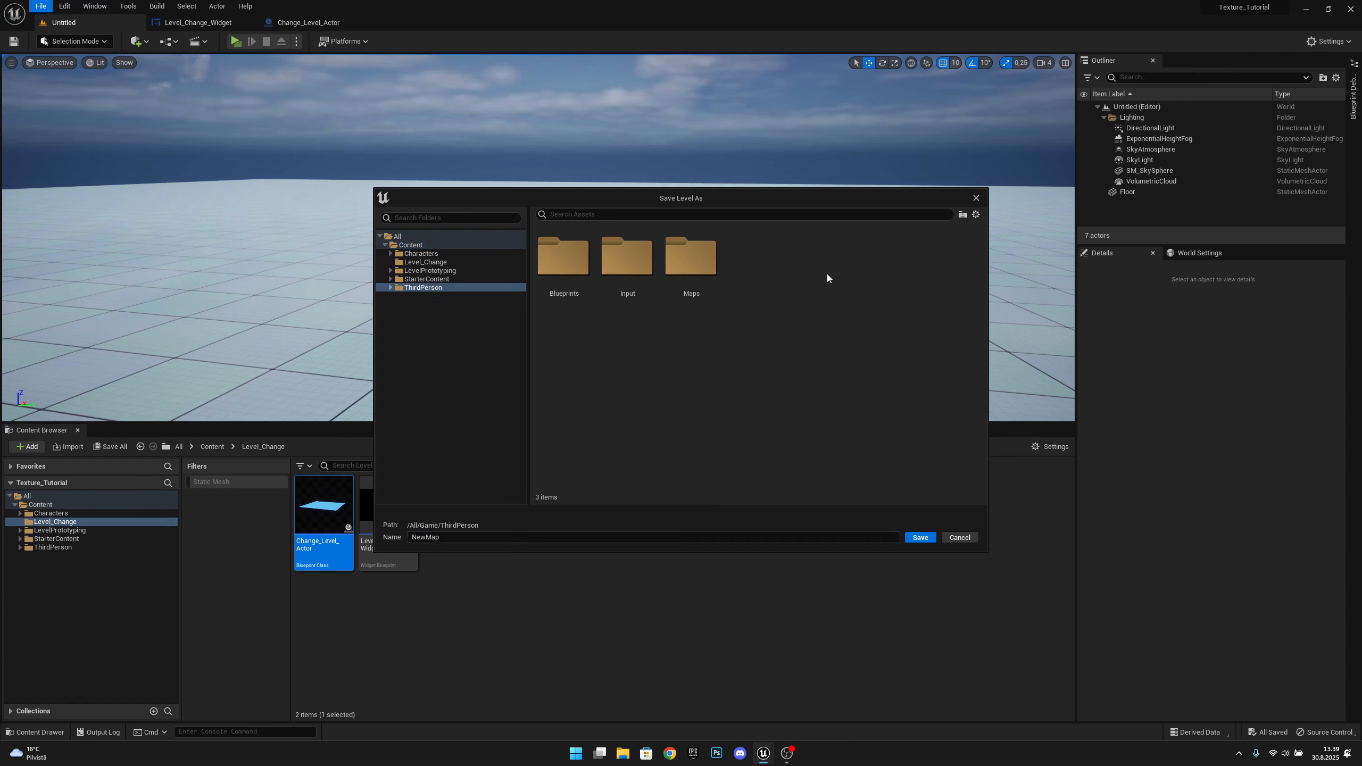
pyautogui.doubleClick(695, 279)
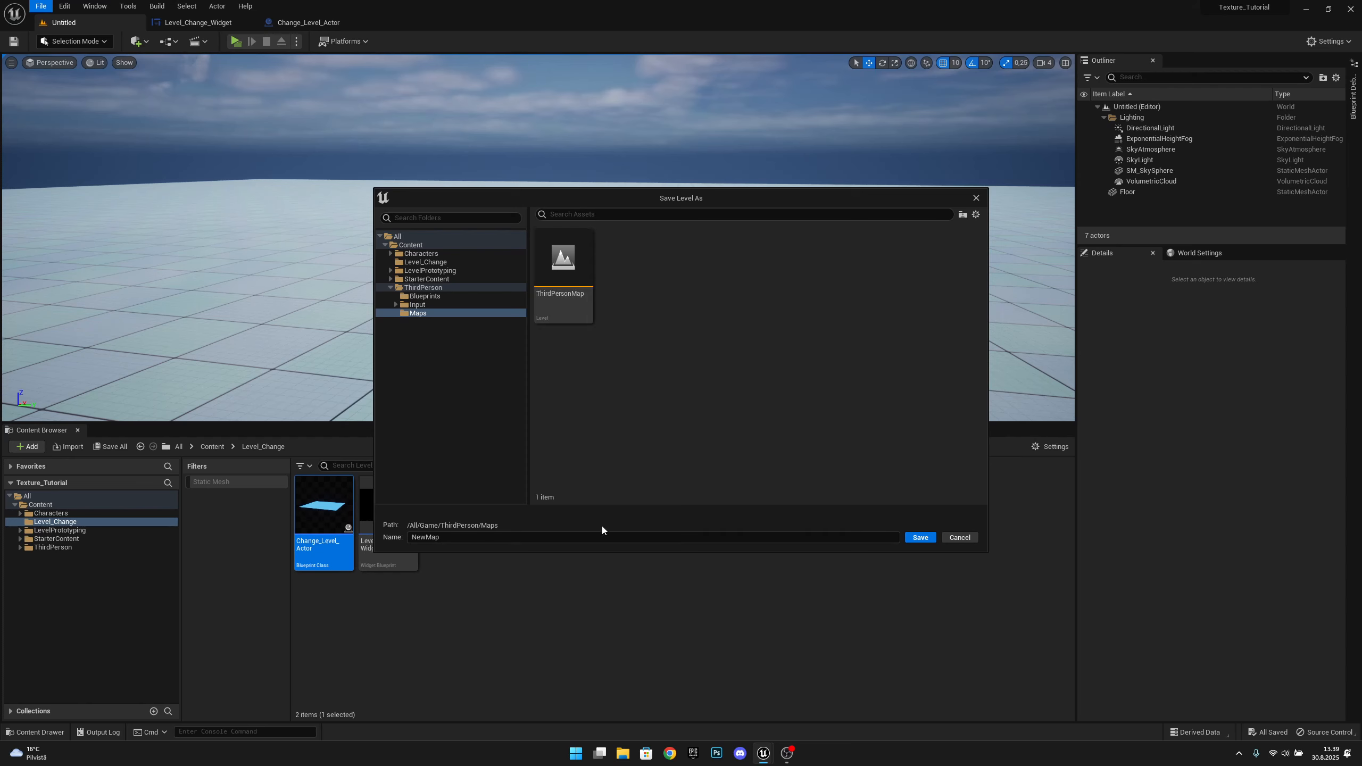
pyautogui.click(554, 535)
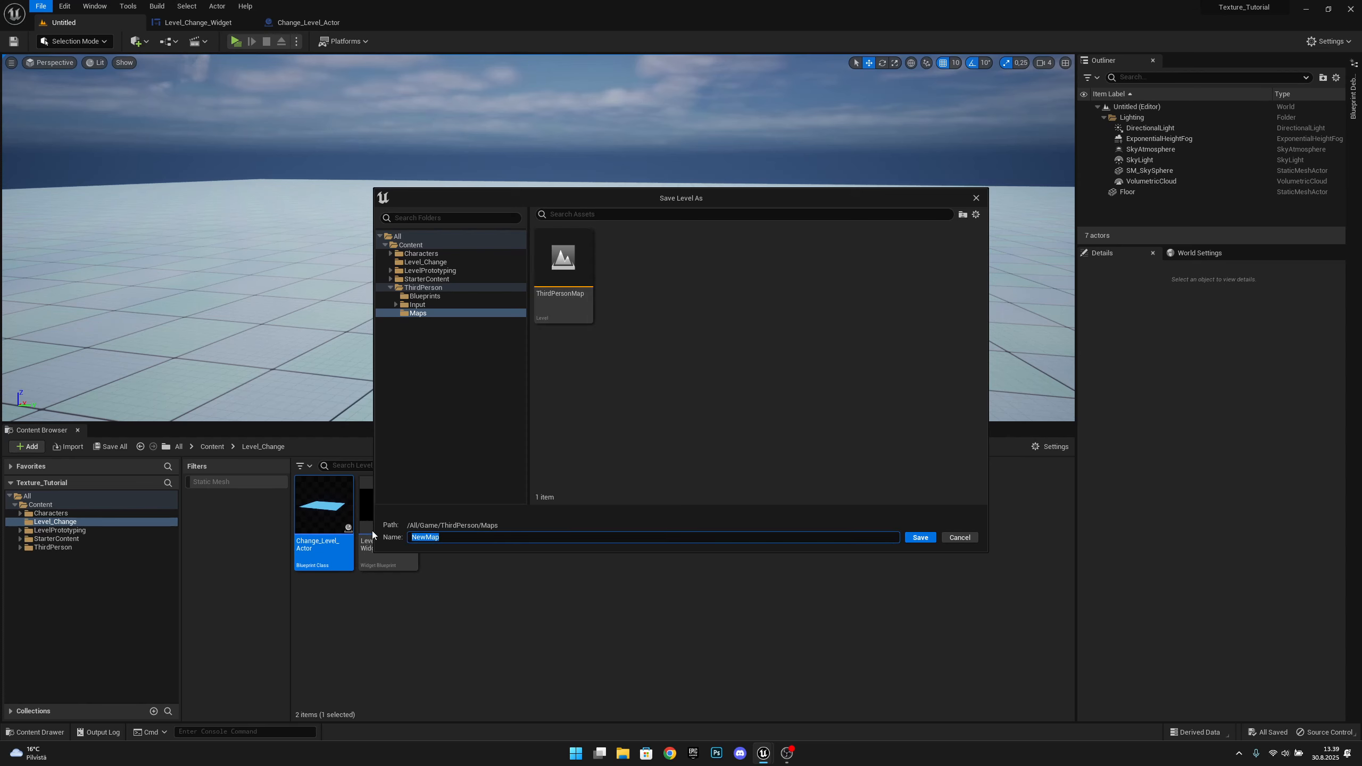
pyautogui.write('Map2')
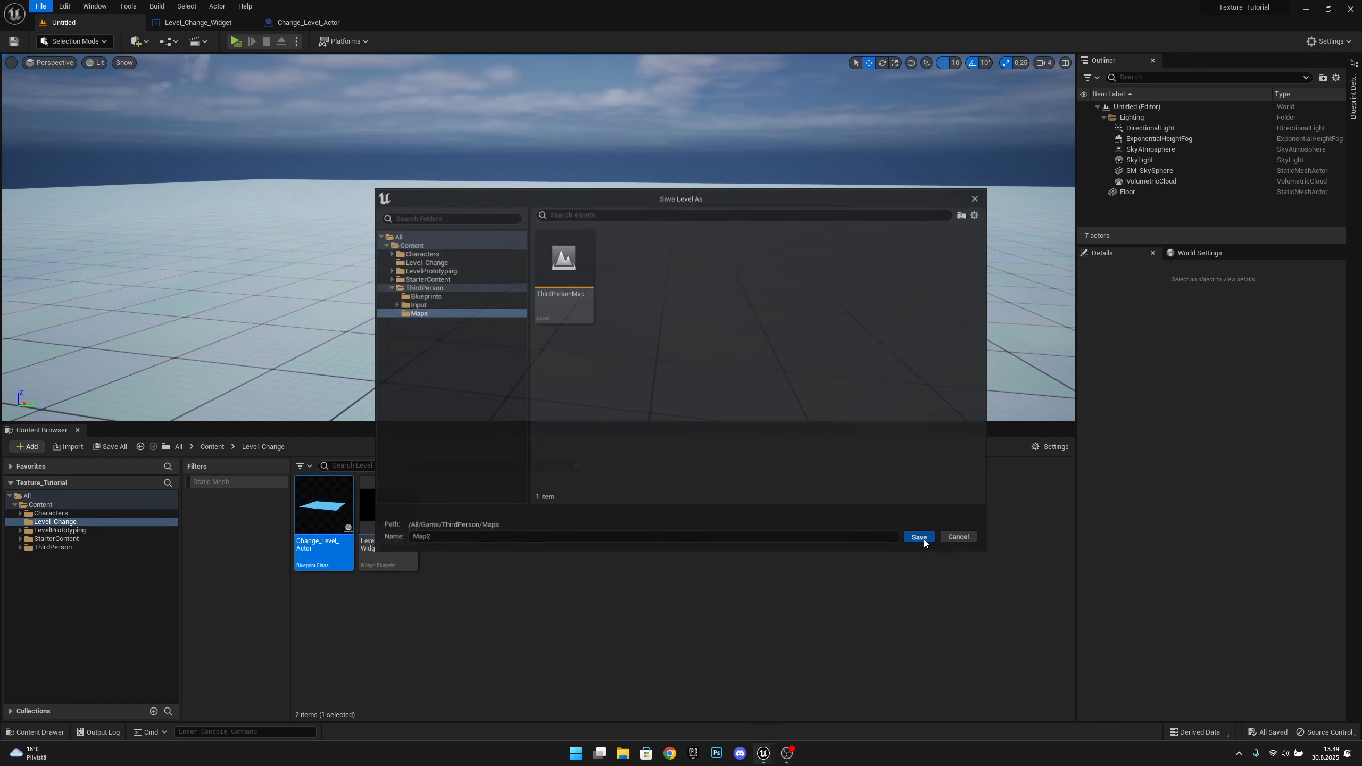
pyautogui.click(924, 538)
pyautogui.click(62, 547)
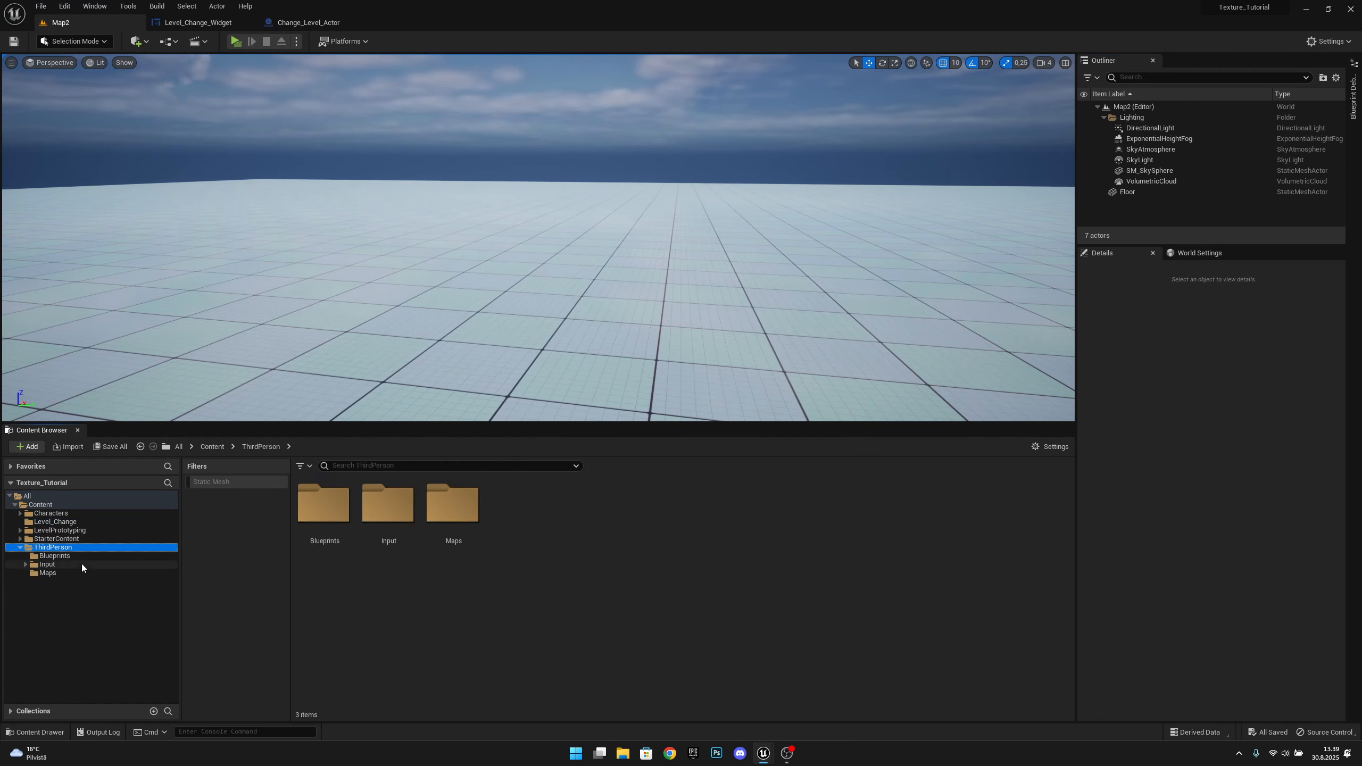
pyautogui.click(76, 573)
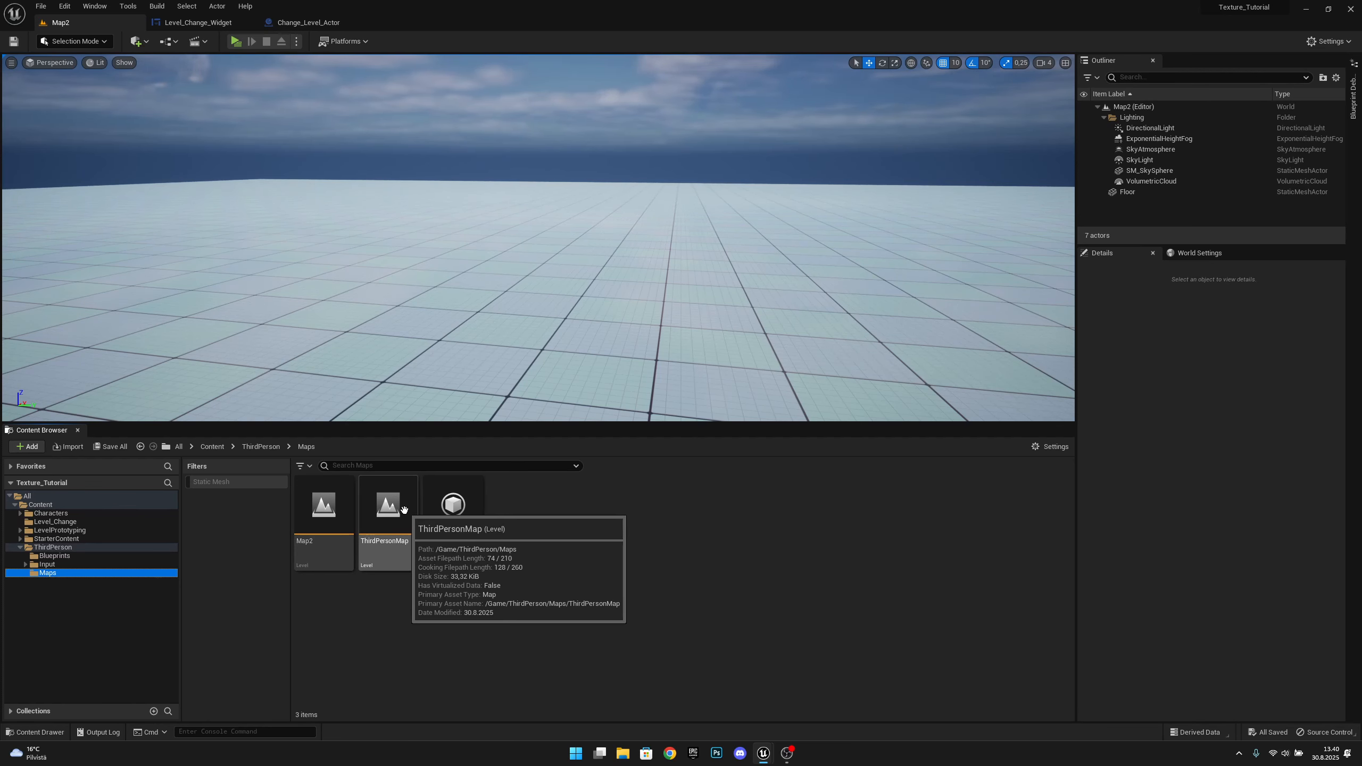
# - Open the Level Blueprint of Map2 and delete its Event Tick node
pyautogui.moveTo(536, 322)
pyautogui.mouseDown(button='right')
pyautogui.moveTo(606, 342)
pyautogui.moveTo(555, 315)
pyautogui.mouseUp(button='right')
pyautogui.moveTo(642, 258); pyautogui.dragTo(609, 252, button='right')
pyautogui.press('s')
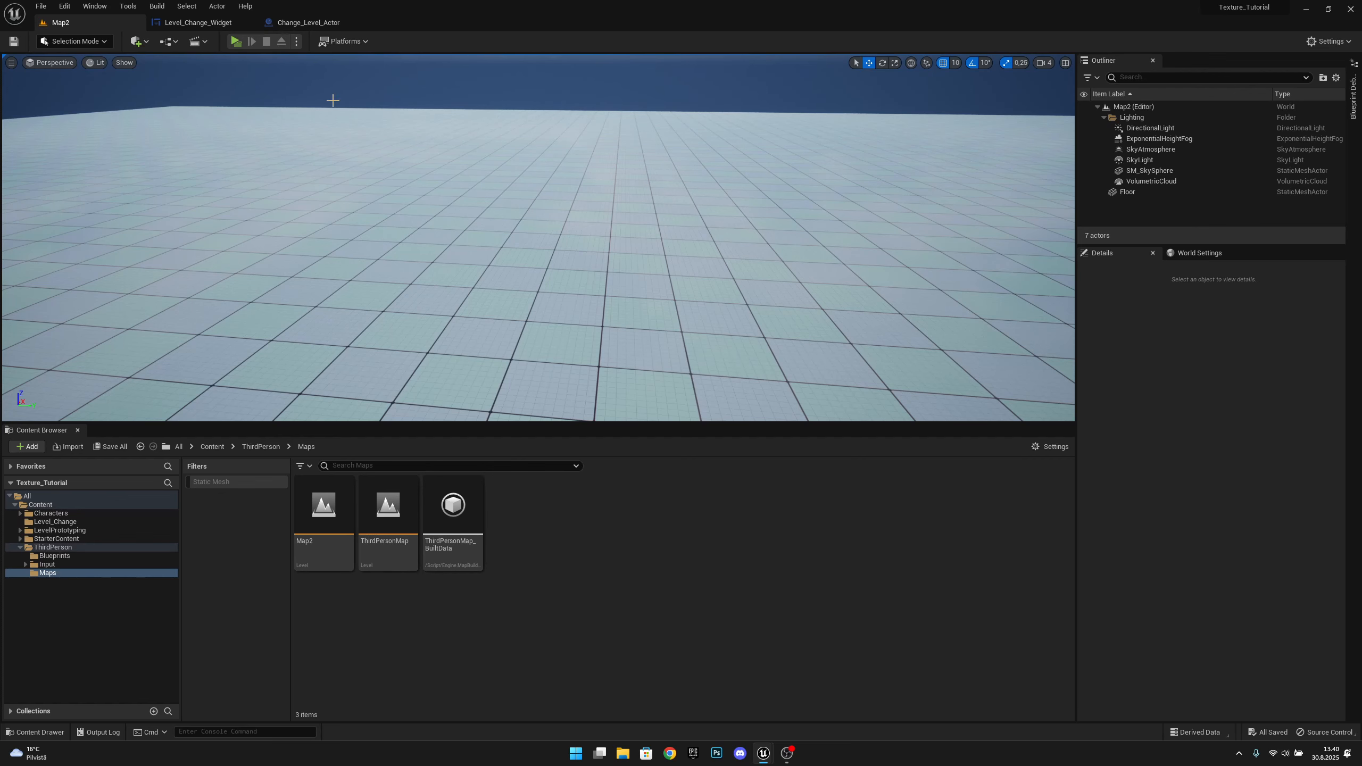
pyautogui.click(173, 44)
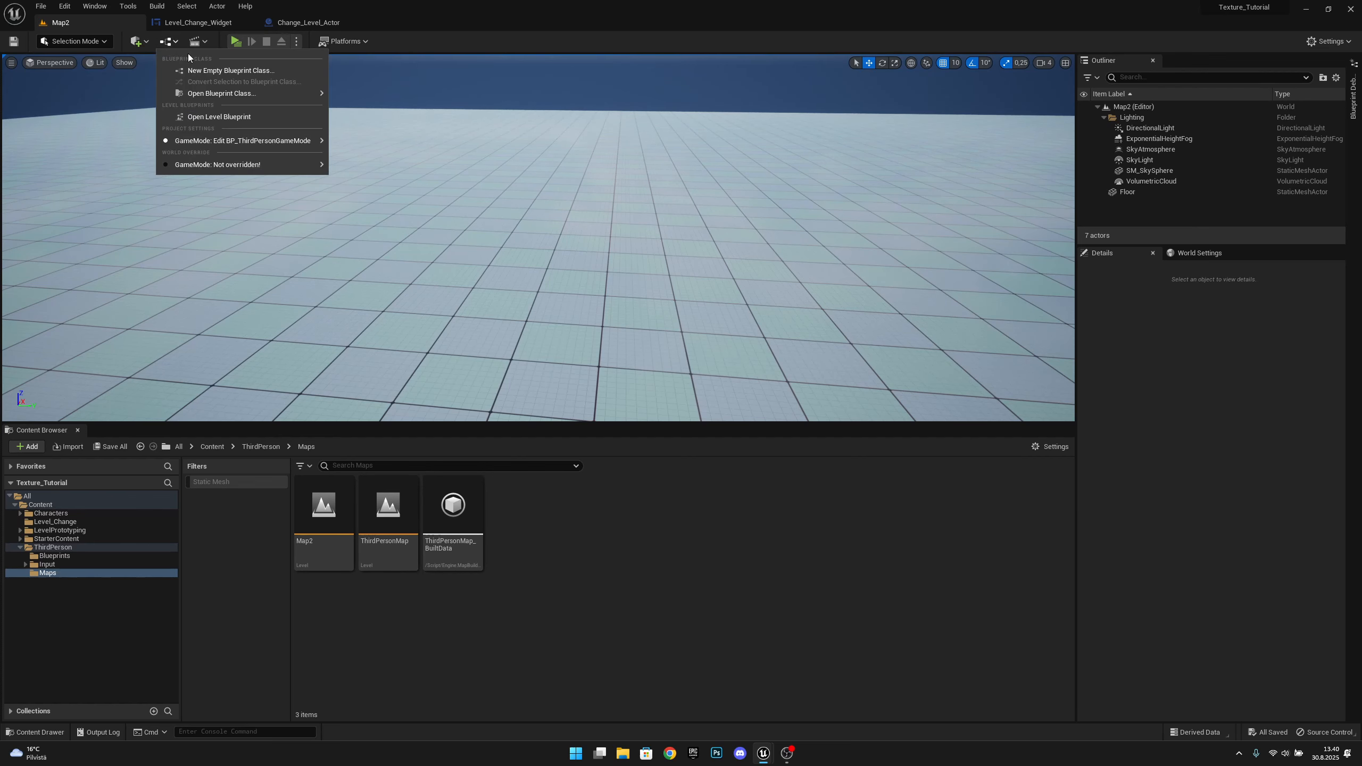
pyautogui.click(228, 116)
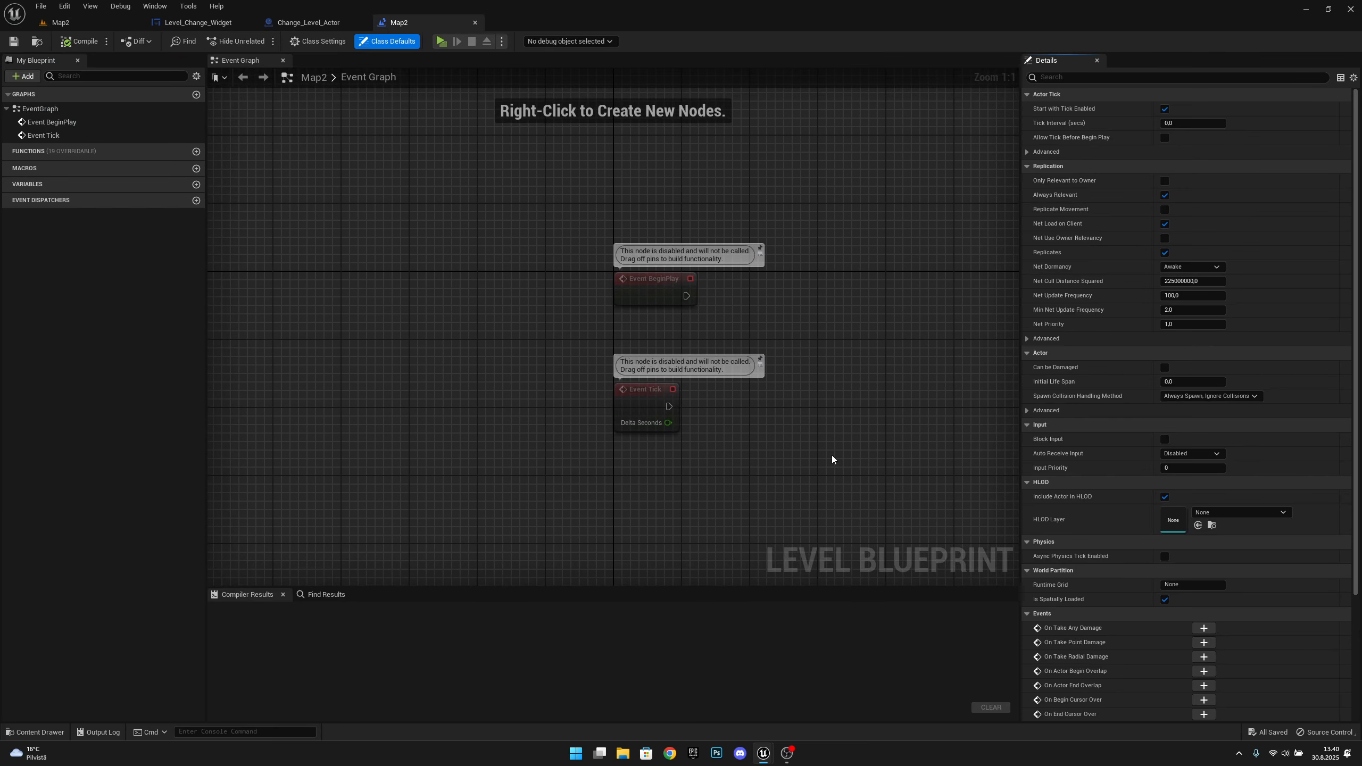
pyautogui.click(646, 402)
pyautogui.press('Delete')
pyautogui.moveTo(794, 368); pyautogui.dragTo(564, 391, button='right')
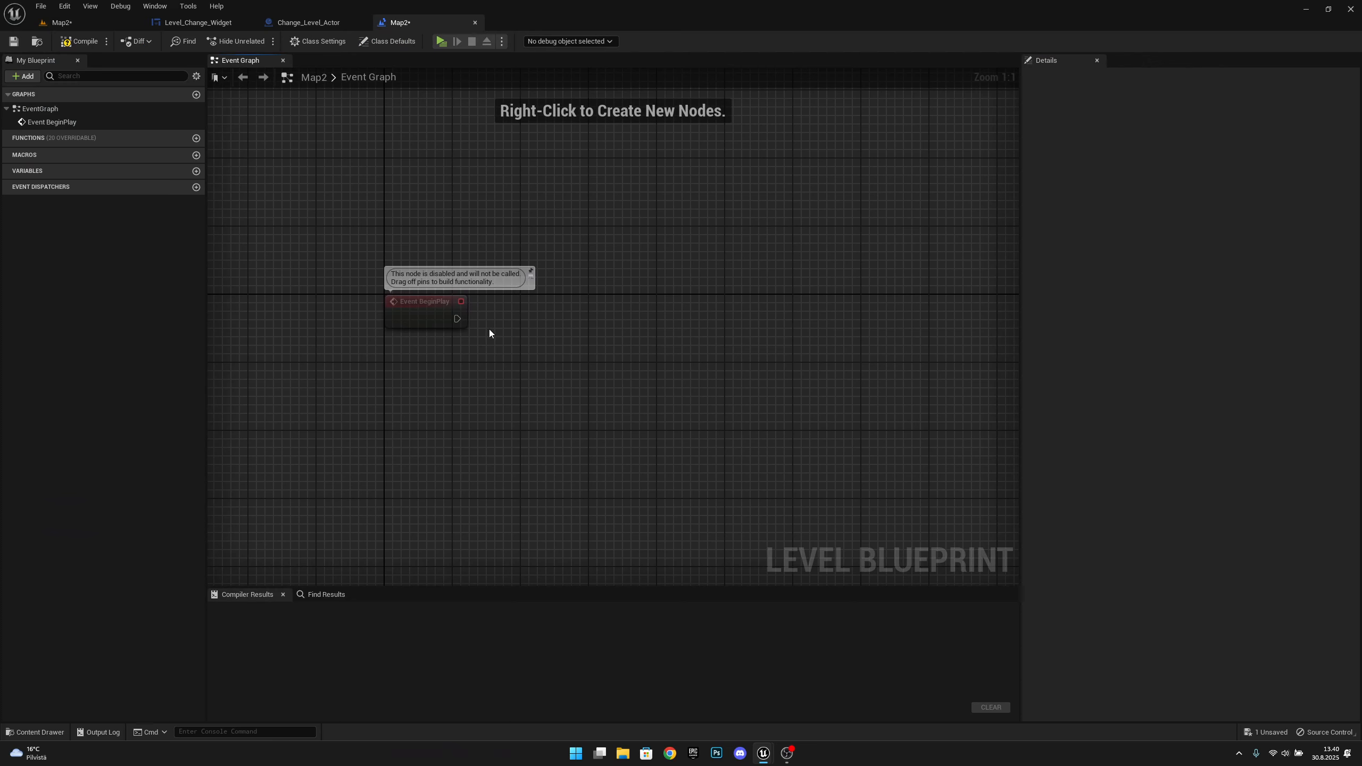
# - Add a Create Widget node after Event BeginPlay and set its class to Level_Change_Widget
pyautogui.moveTo(570, 321); pyautogui.dragTo(559, 321)
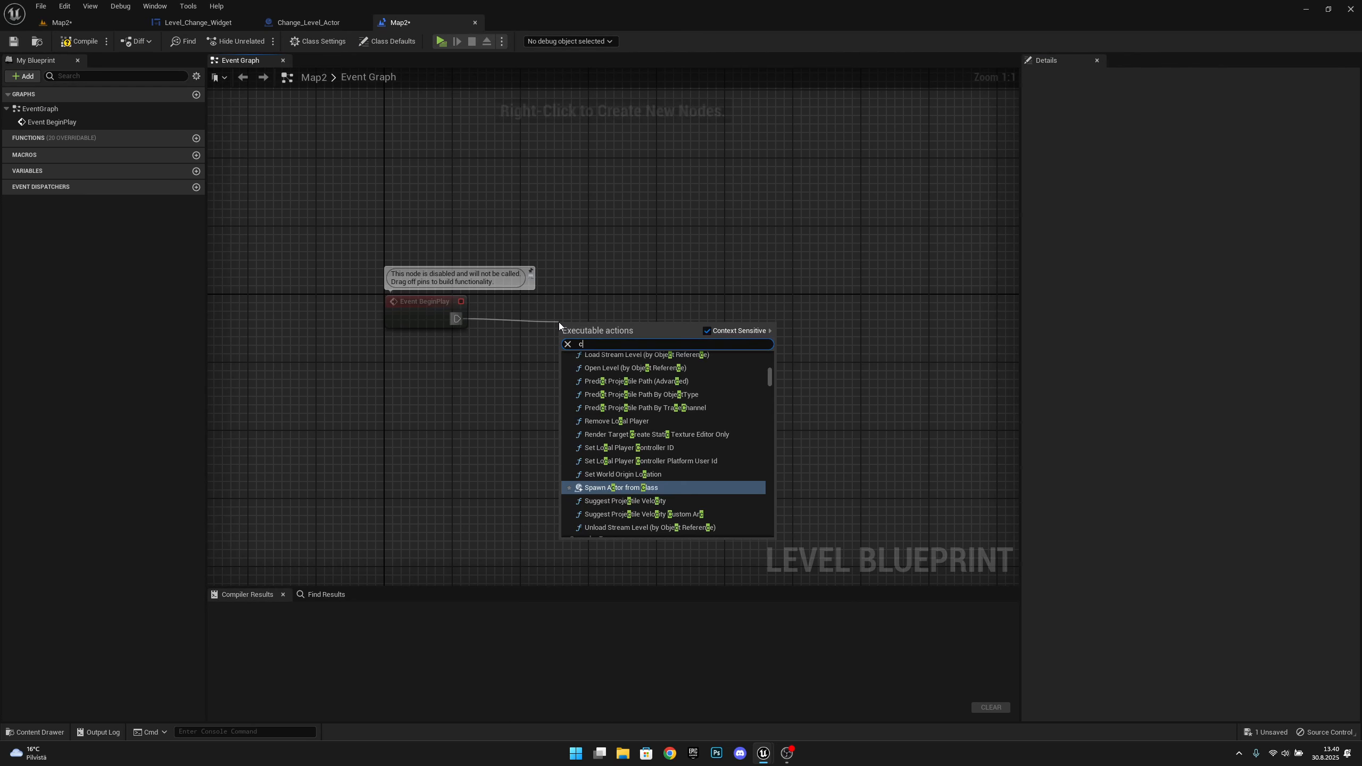
pyautogui.write('create widget')
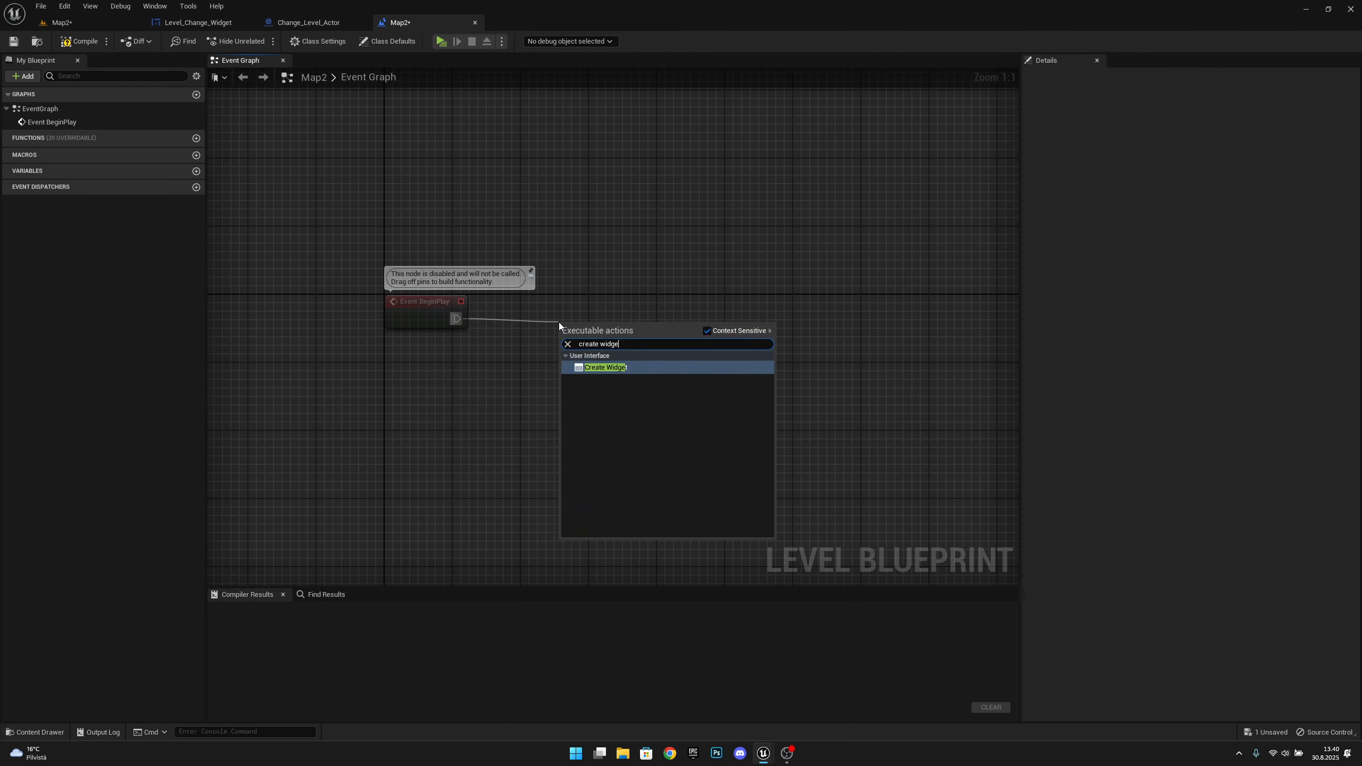
pyautogui.press('Return')
pyautogui.moveTo(616, 341); pyautogui.dragTo(583, 316)
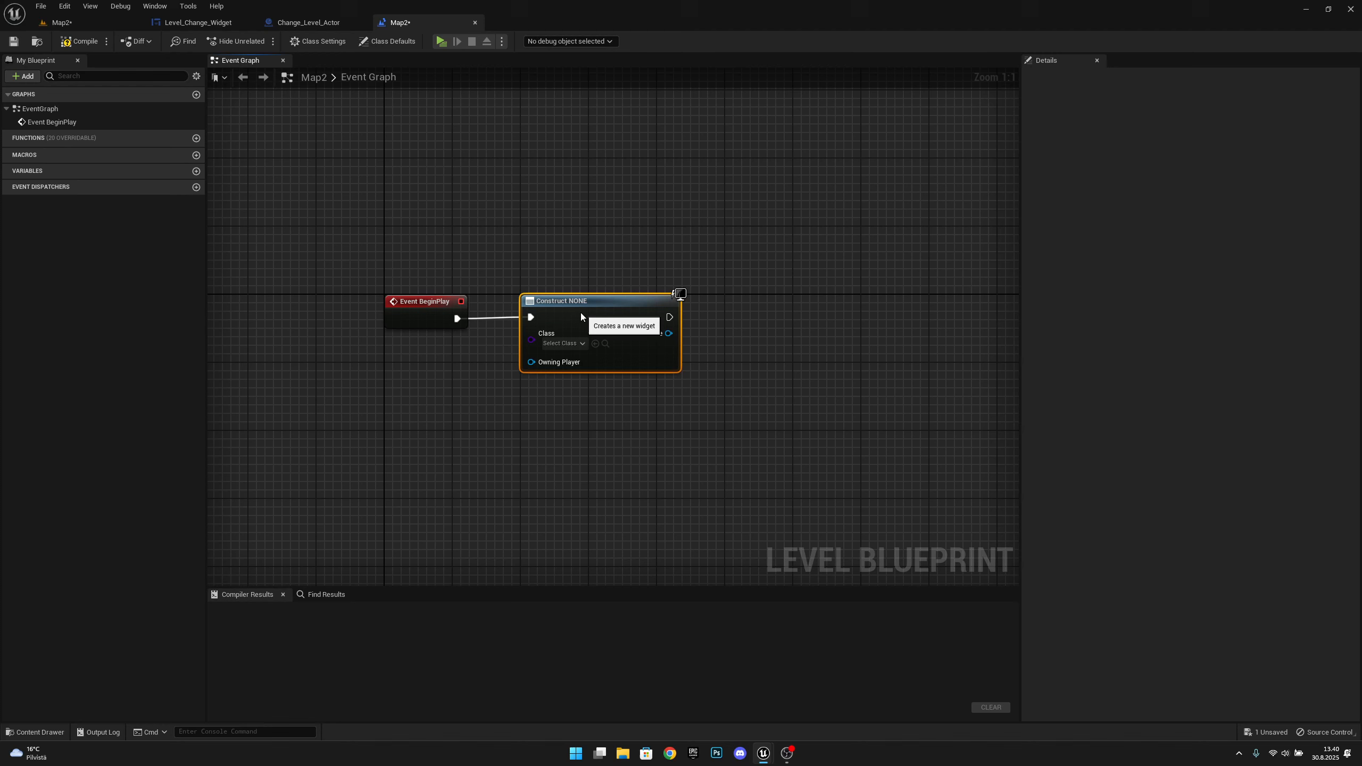
pyautogui.click(560, 342)
pyautogui.write('level')
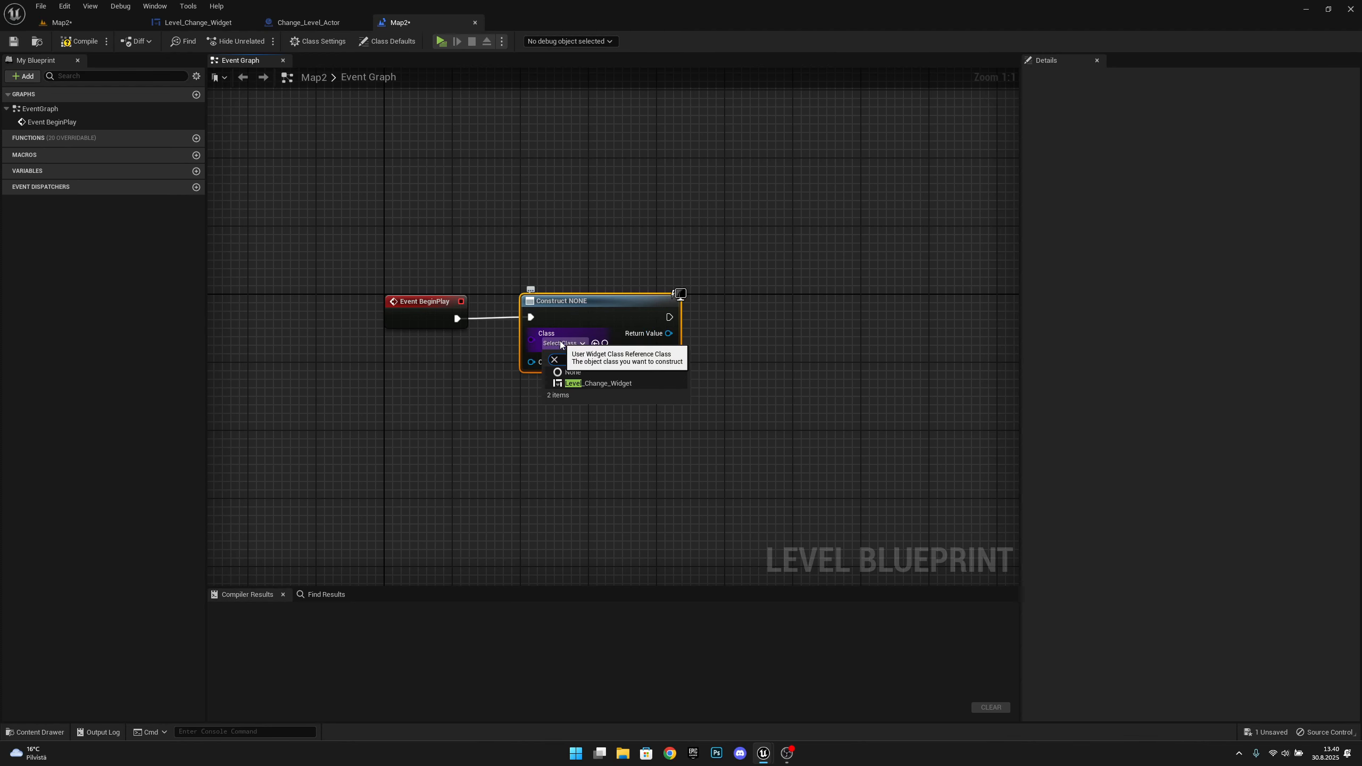
pyautogui.click(654, 388)
pyautogui.moveTo(664, 454); pyautogui.dragTo(589, 470, button='right')
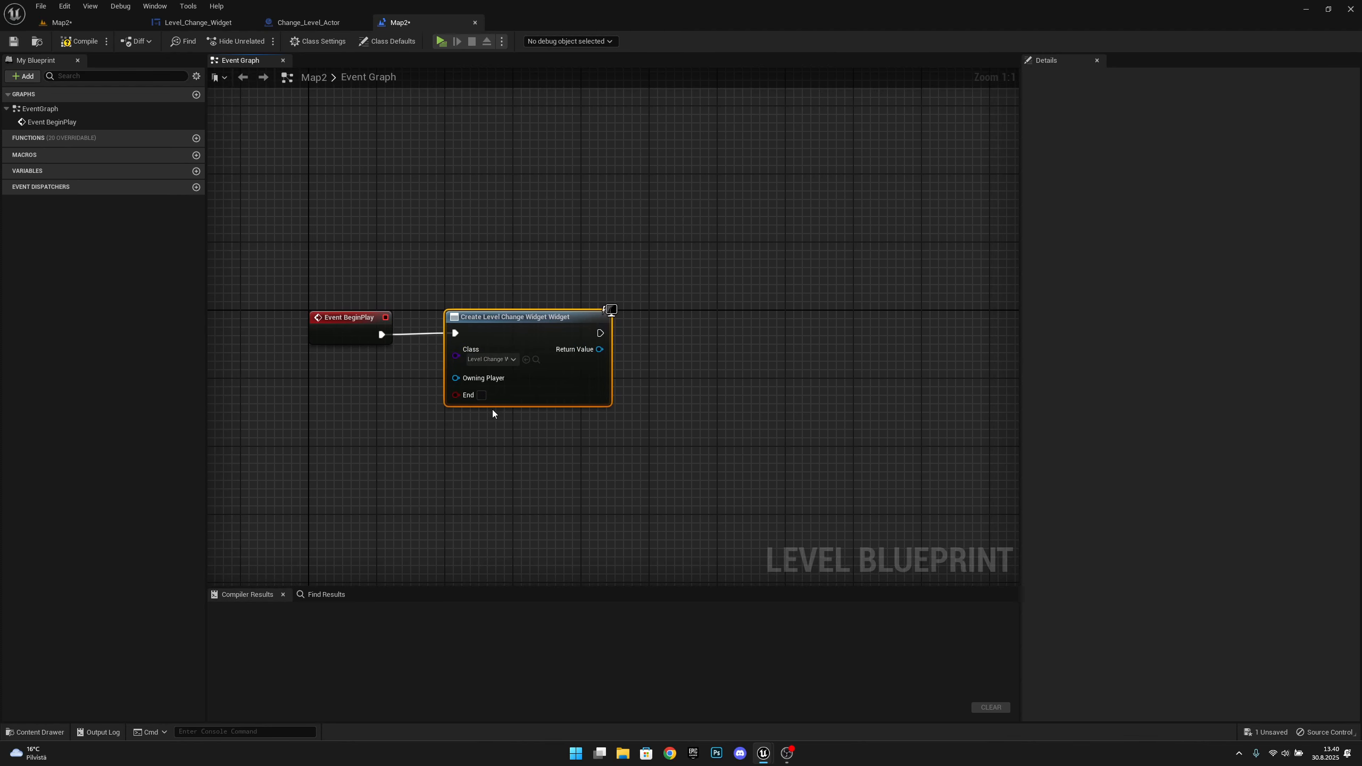
# - Add an Add to Viewport node from the created widget's Return Value and align it beside the Create Widget node
pyautogui.moveTo(638, 421); pyautogui.dragTo(606, 428, button='right')
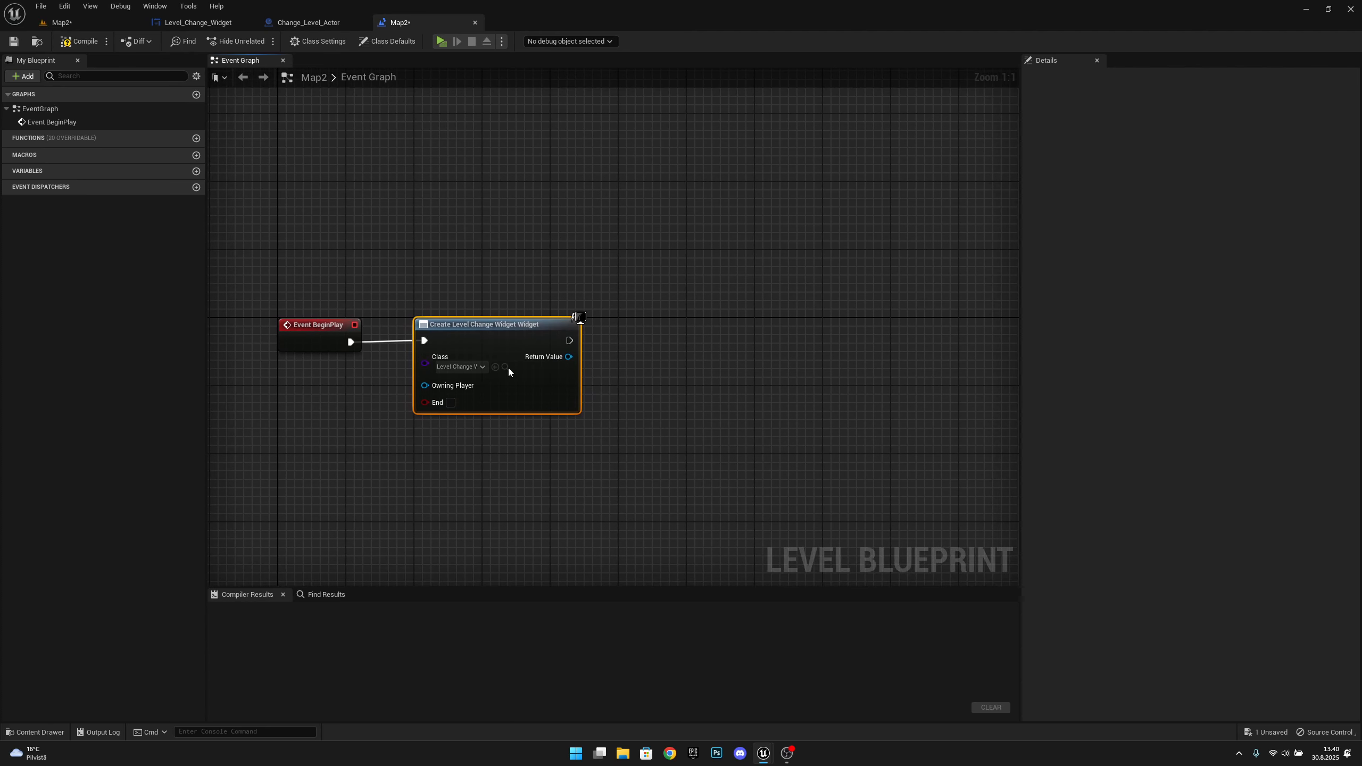
pyautogui.moveTo(567, 357); pyautogui.dragTo(643, 361)
pyautogui.write('add to')
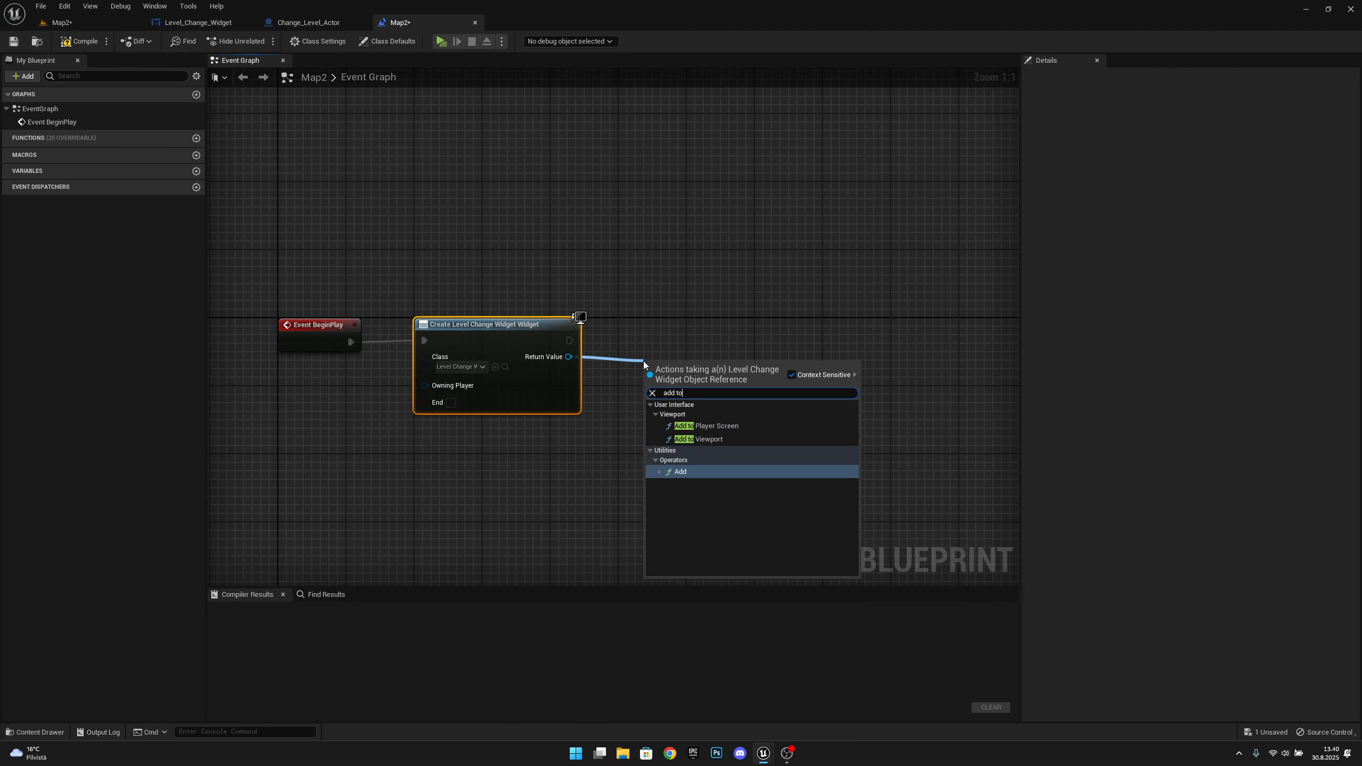
pyautogui.click(733, 439)
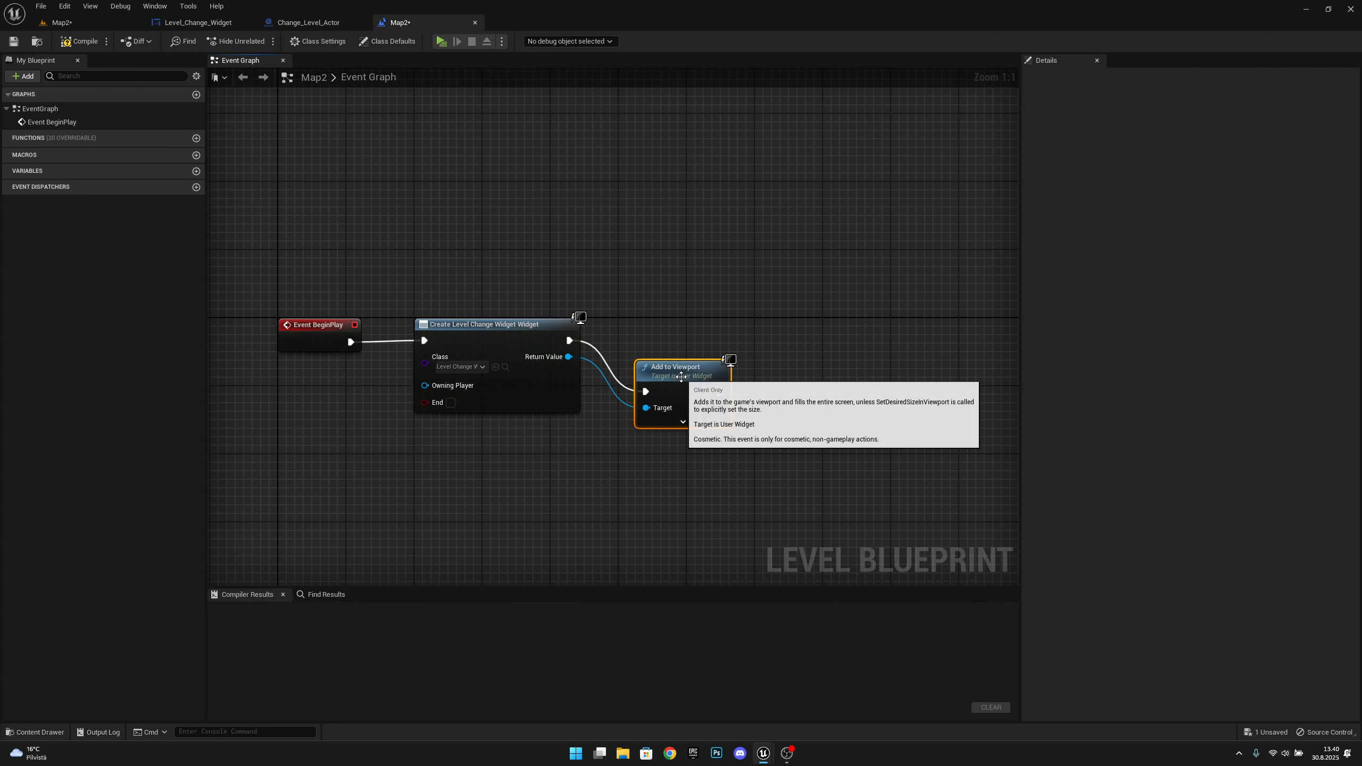
pyautogui.moveTo(666, 333); pyautogui.dragTo(665, 325)
pyautogui.moveTo(515, 432); pyautogui.dragTo(543, 434, button='right')
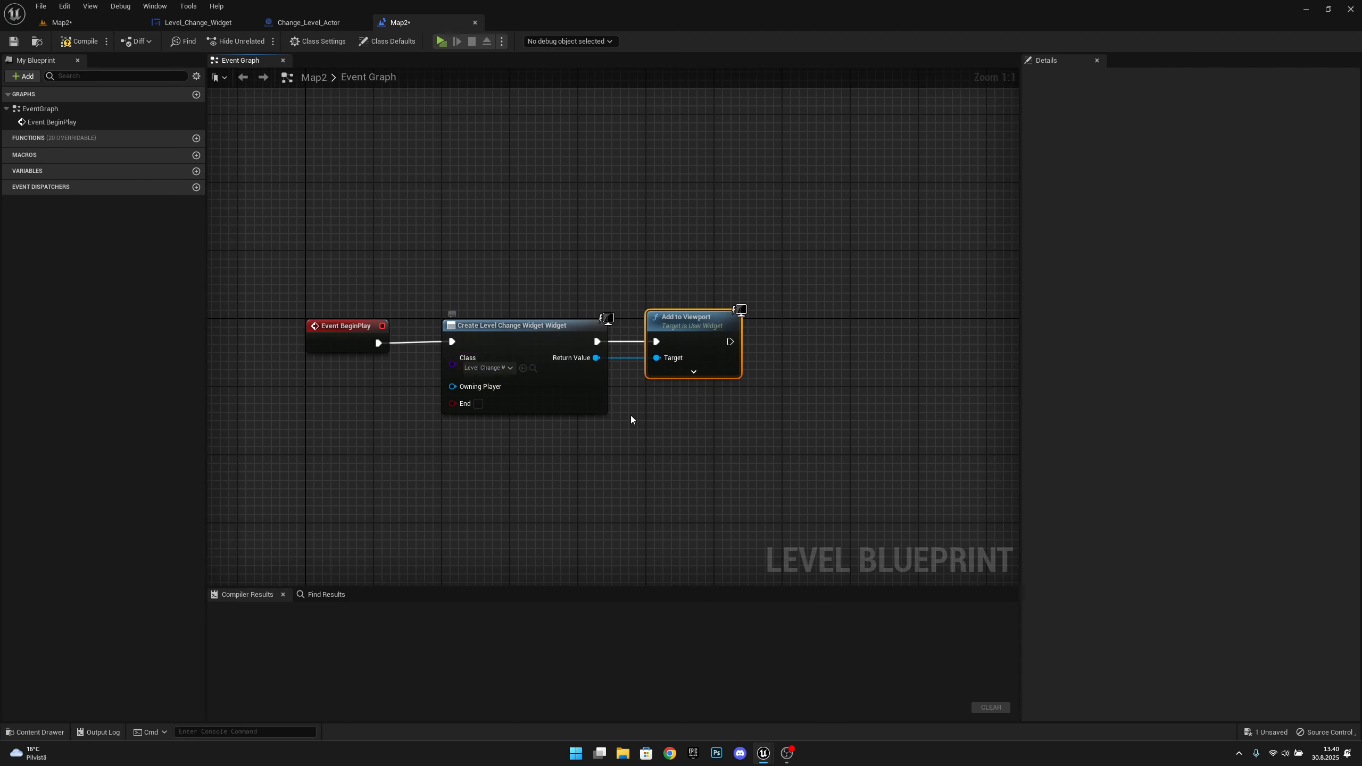
# - Check in Level_Change_Widget's event graph how the End variable selects the animation, and return to the Map2 Level Blueprint
pyautogui.click(198, 22)
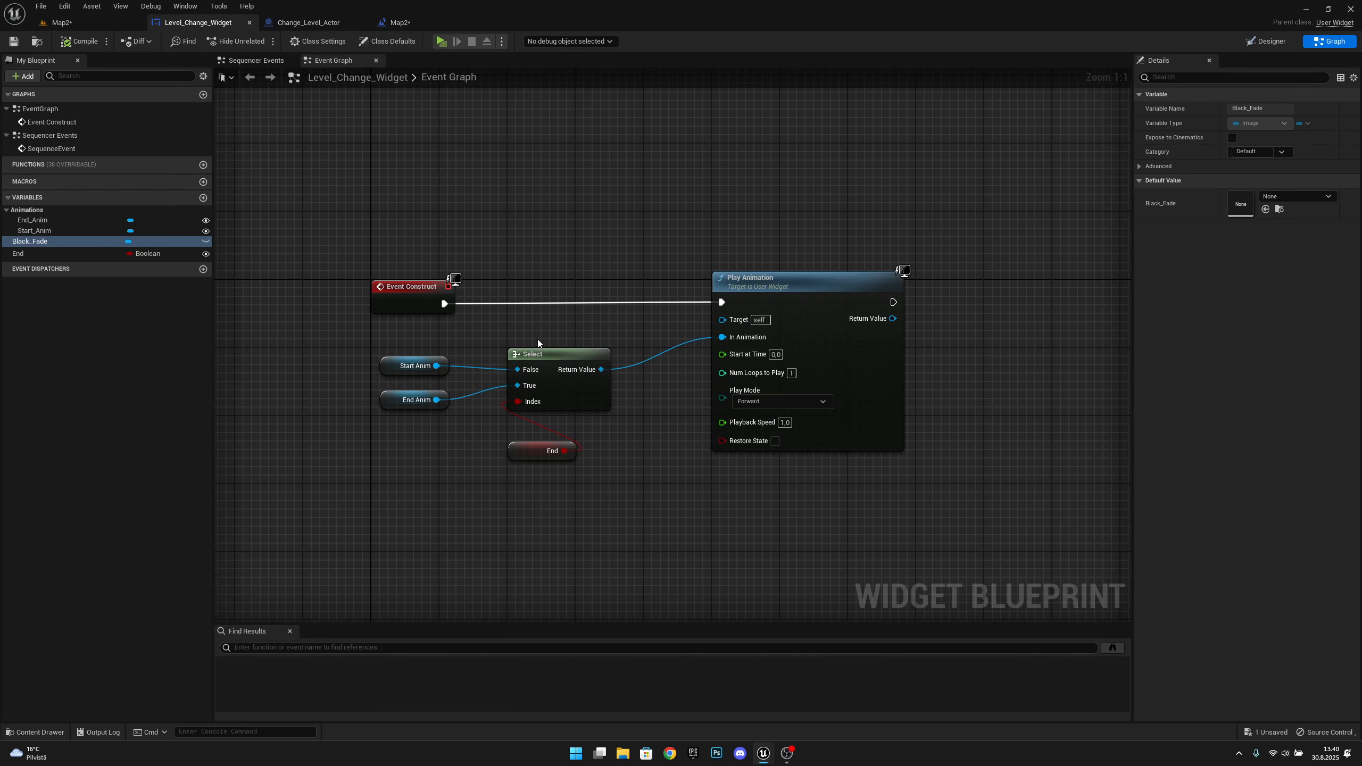
pyautogui.click(431, 364)
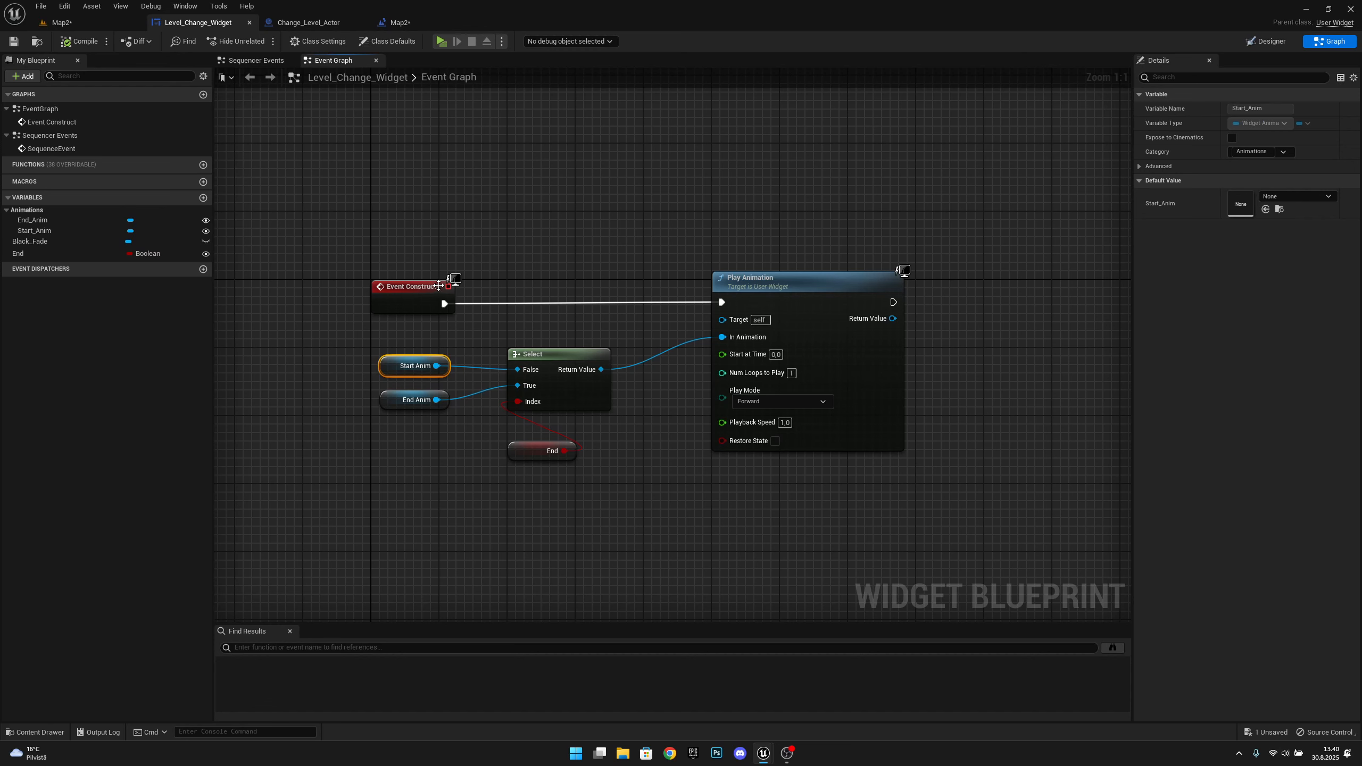
pyautogui.click(448, 311)
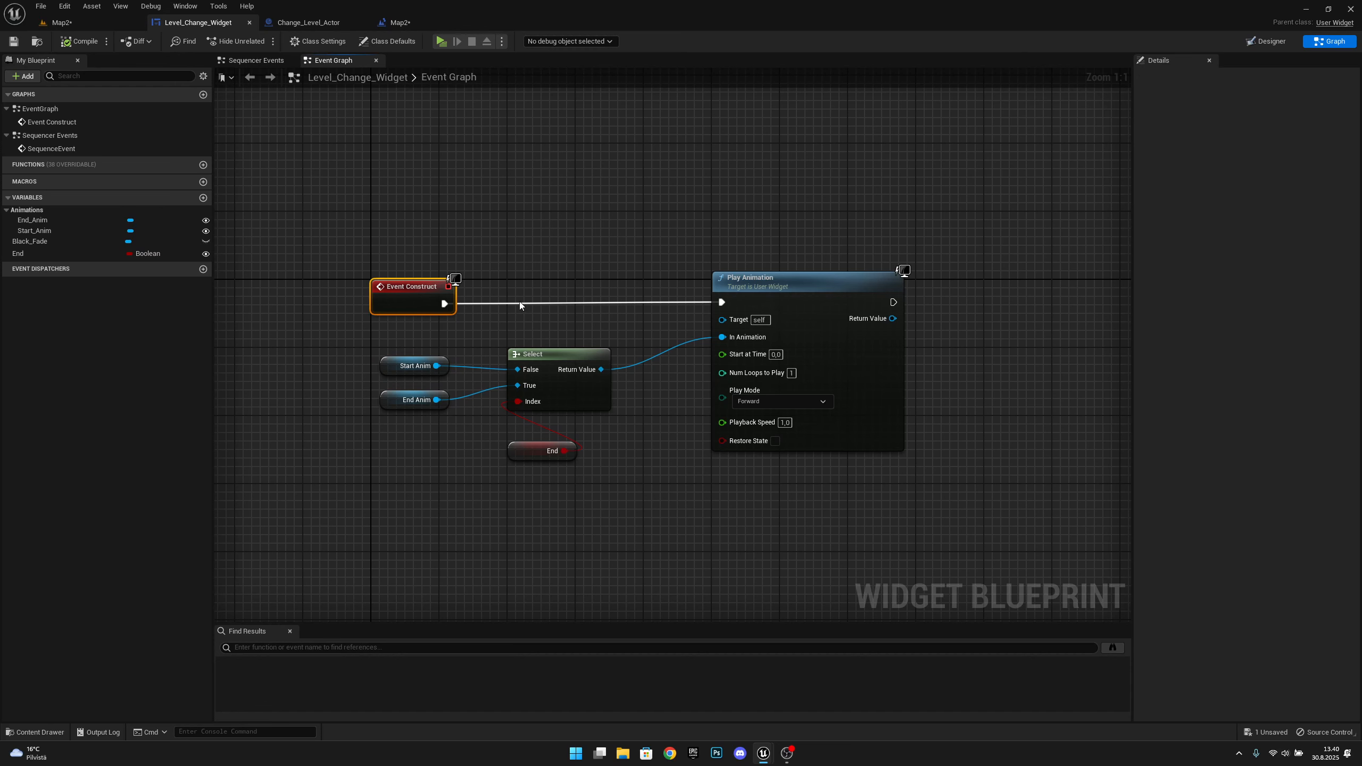
pyautogui.click(400, 22)
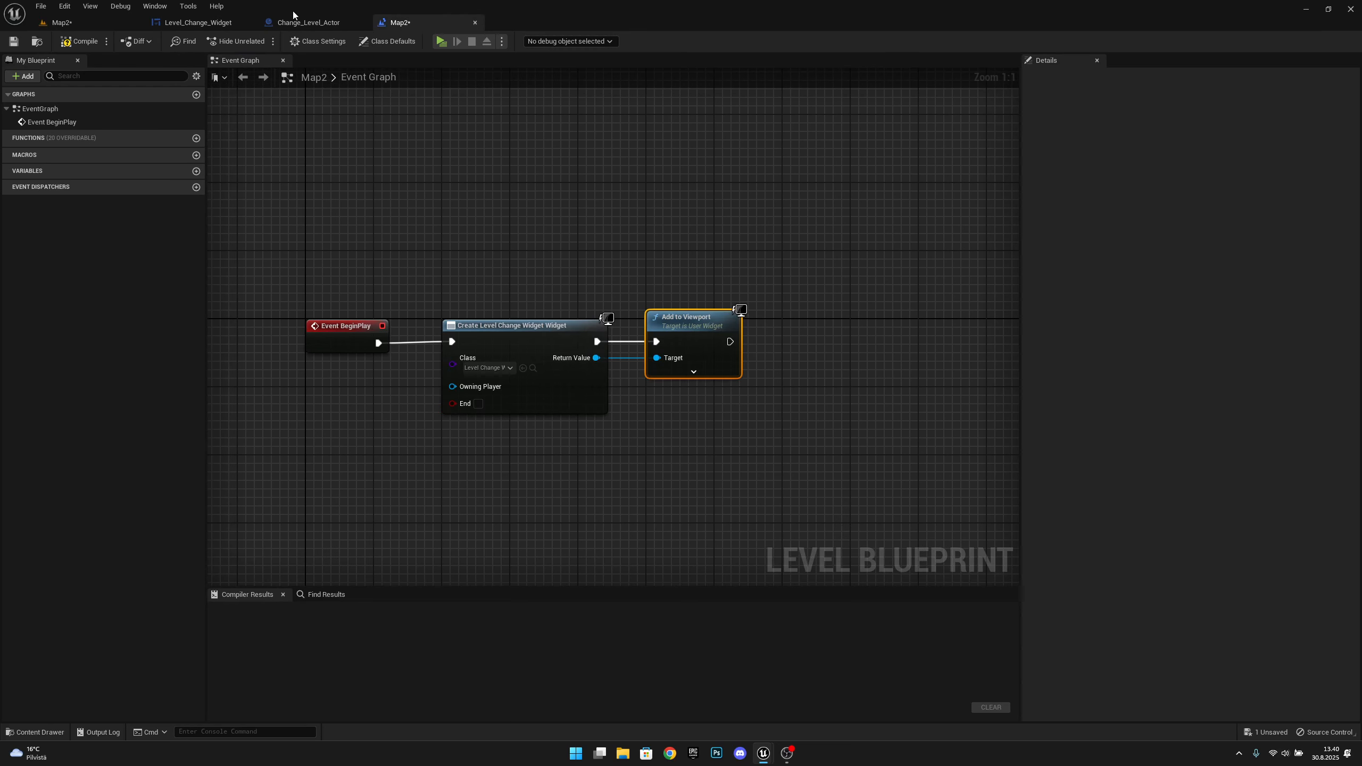
# - Place a Change_Level_Actor from the Level_Change folder on the floor of Map2 at X location 300
pyautogui.click(68, 24)
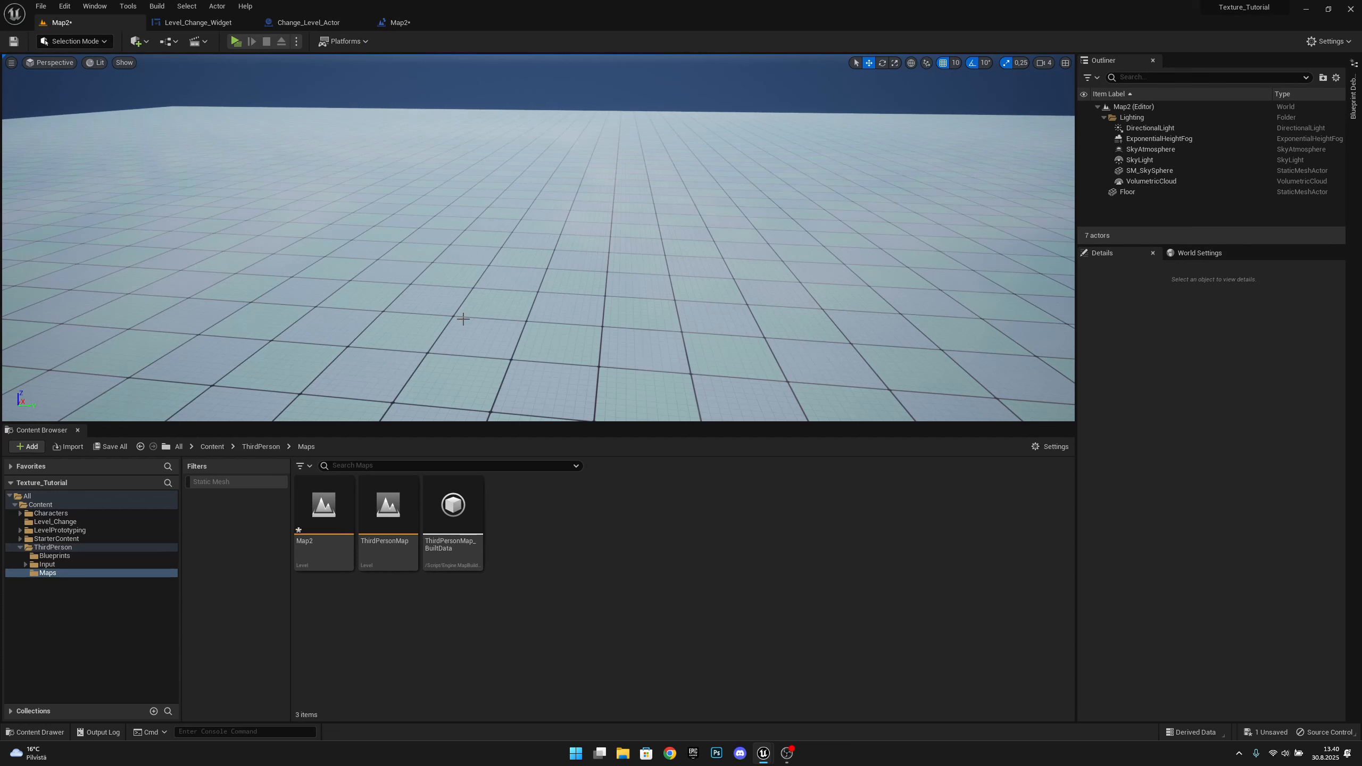
pyautogui.click(70, 556)
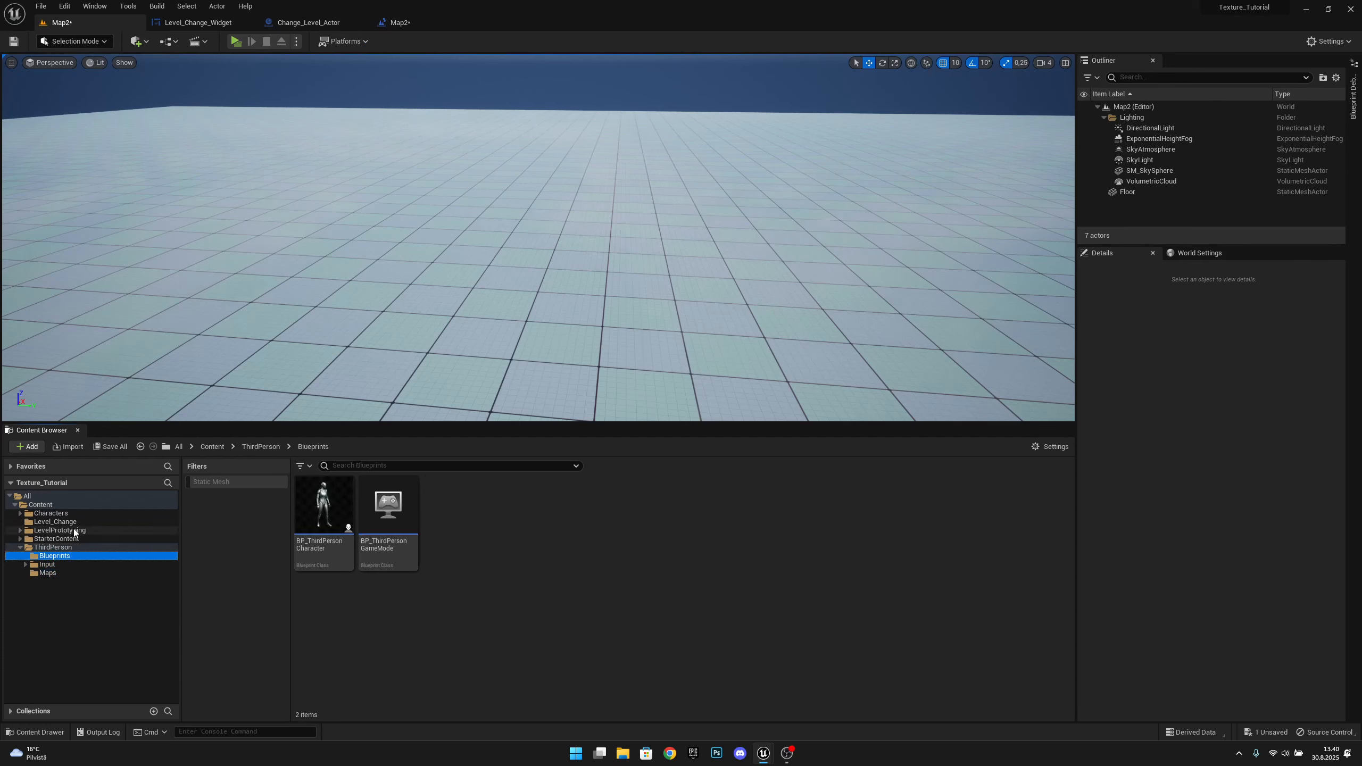
pyautogui.click(64, 523)
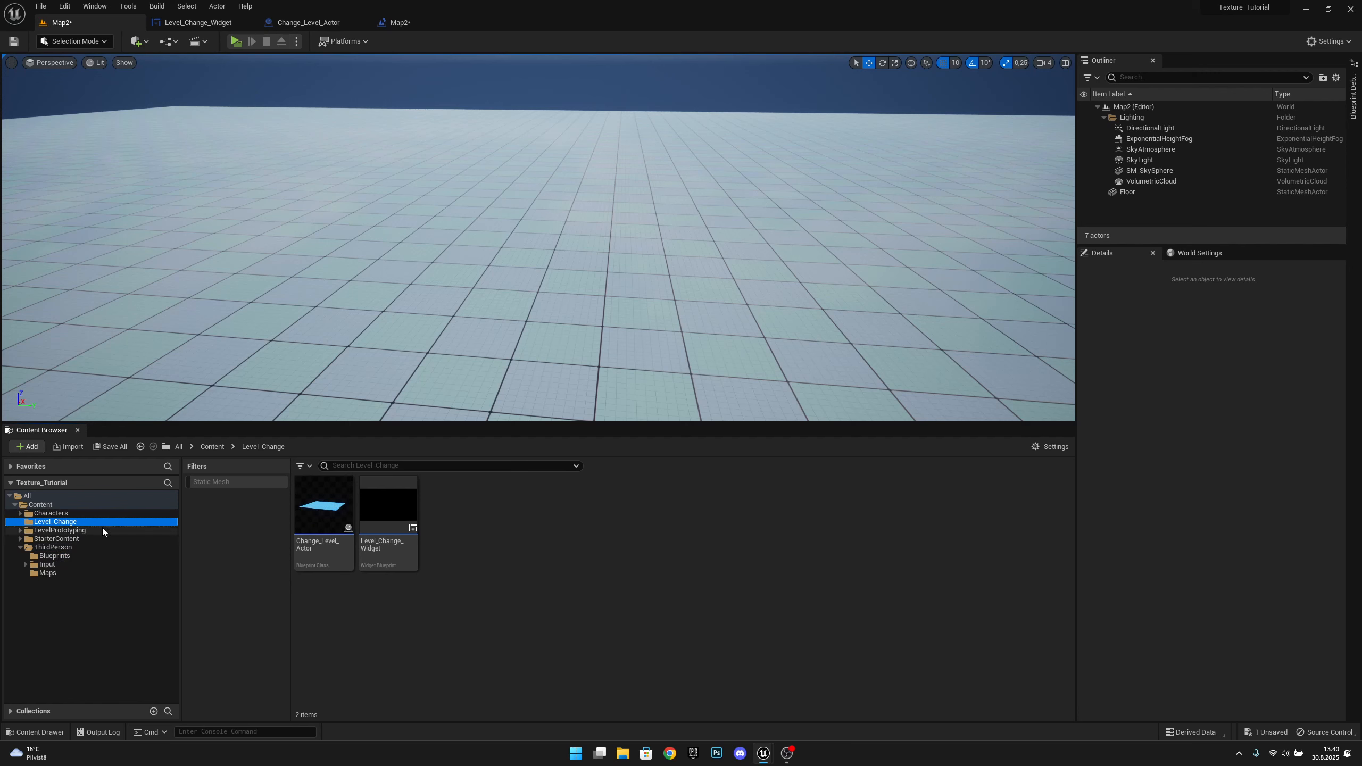
pyautogui.moveTo(317, 524); pyautogui.dragTo(489, 264)
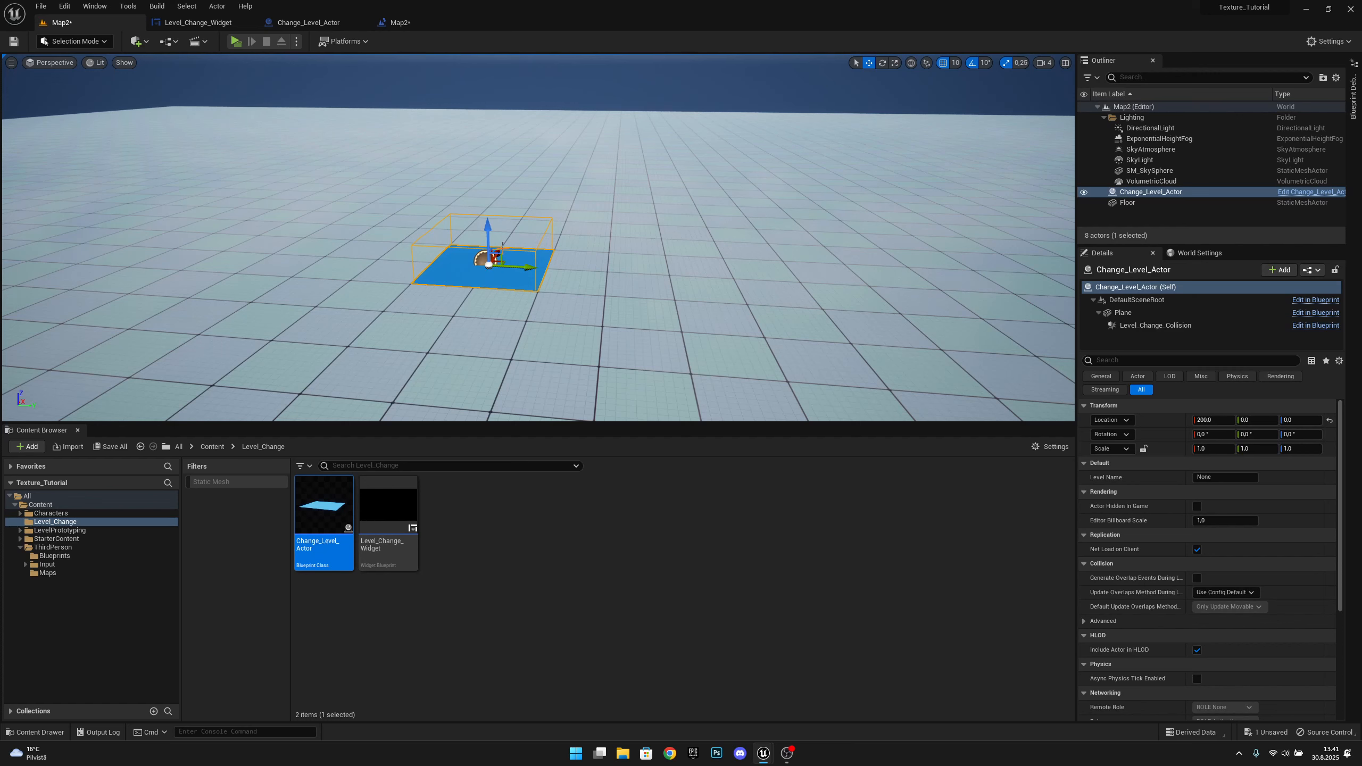
pyautogui.moveTo(498, 251); pyautogui.dragTo(518, 235)
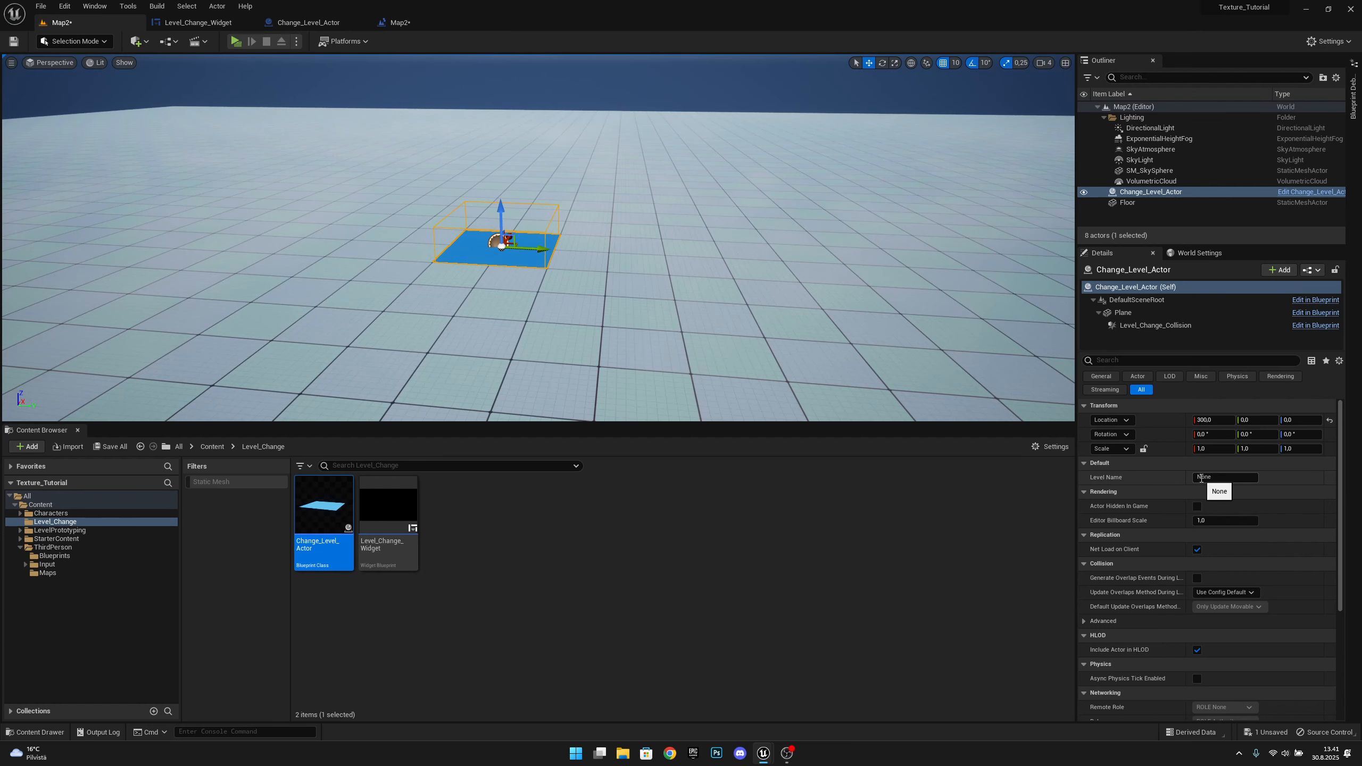
# - Set the Level Name of Map2's Change_Level_Actor to ThirdPersonMap, matching the level asset in the Maps folder, and save all changes
pyautogui.click(349, 23)
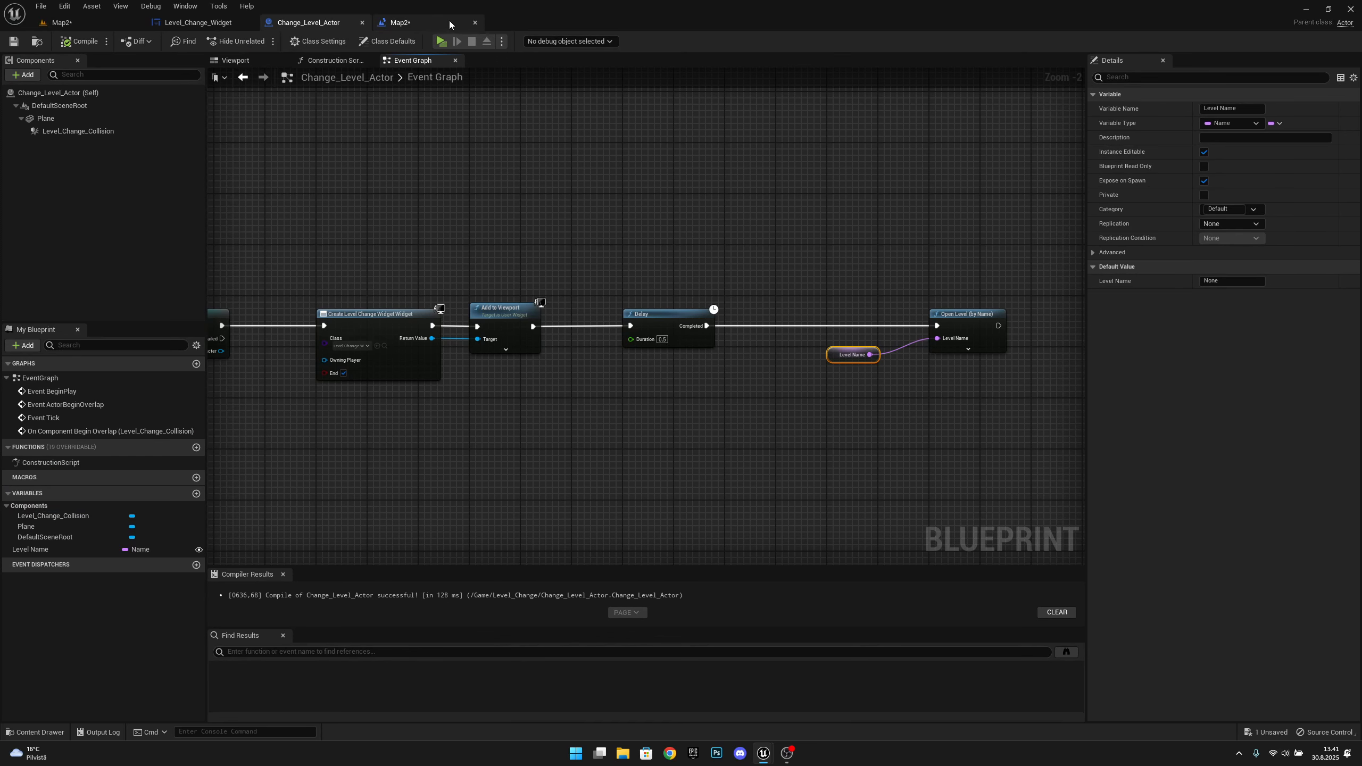
pyautogui.click(431, 23)
pyautogui.click(61, 22)
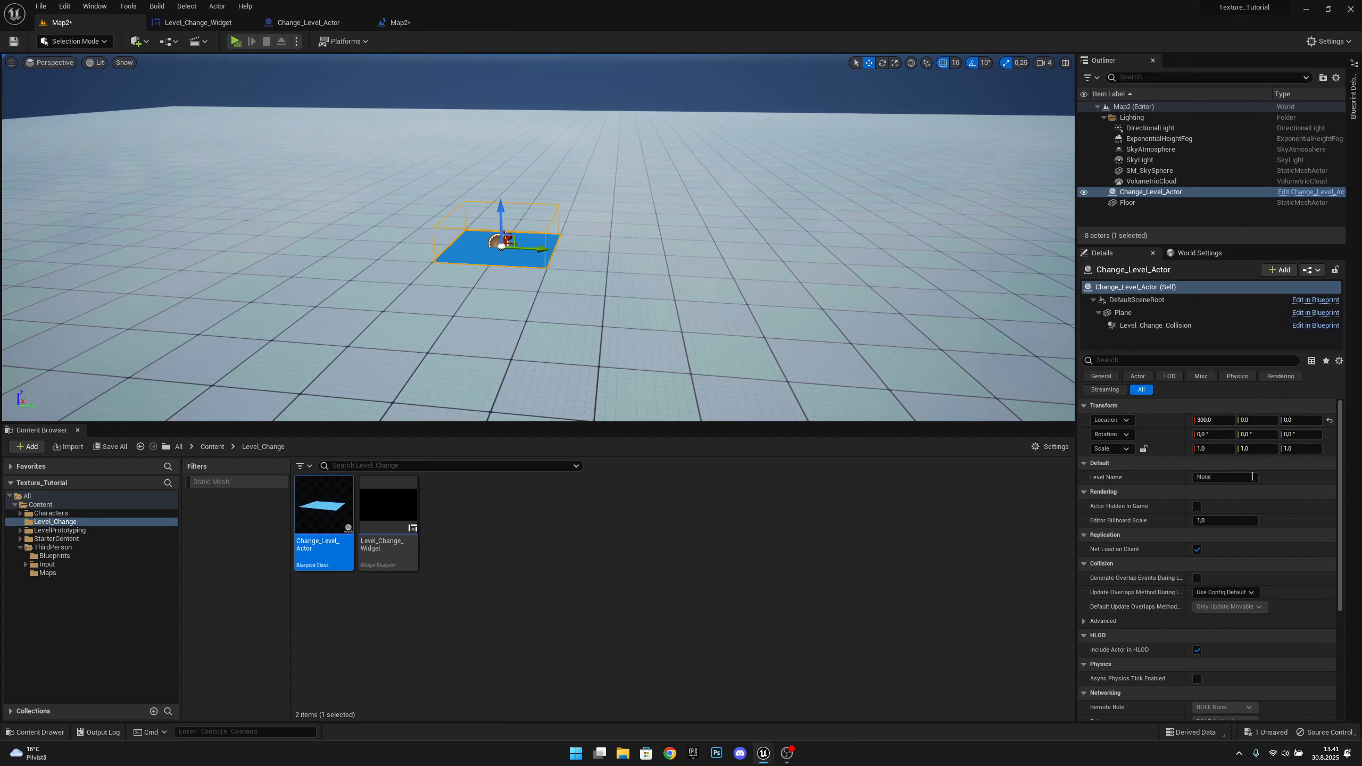
pyautogui.click(47, 572)
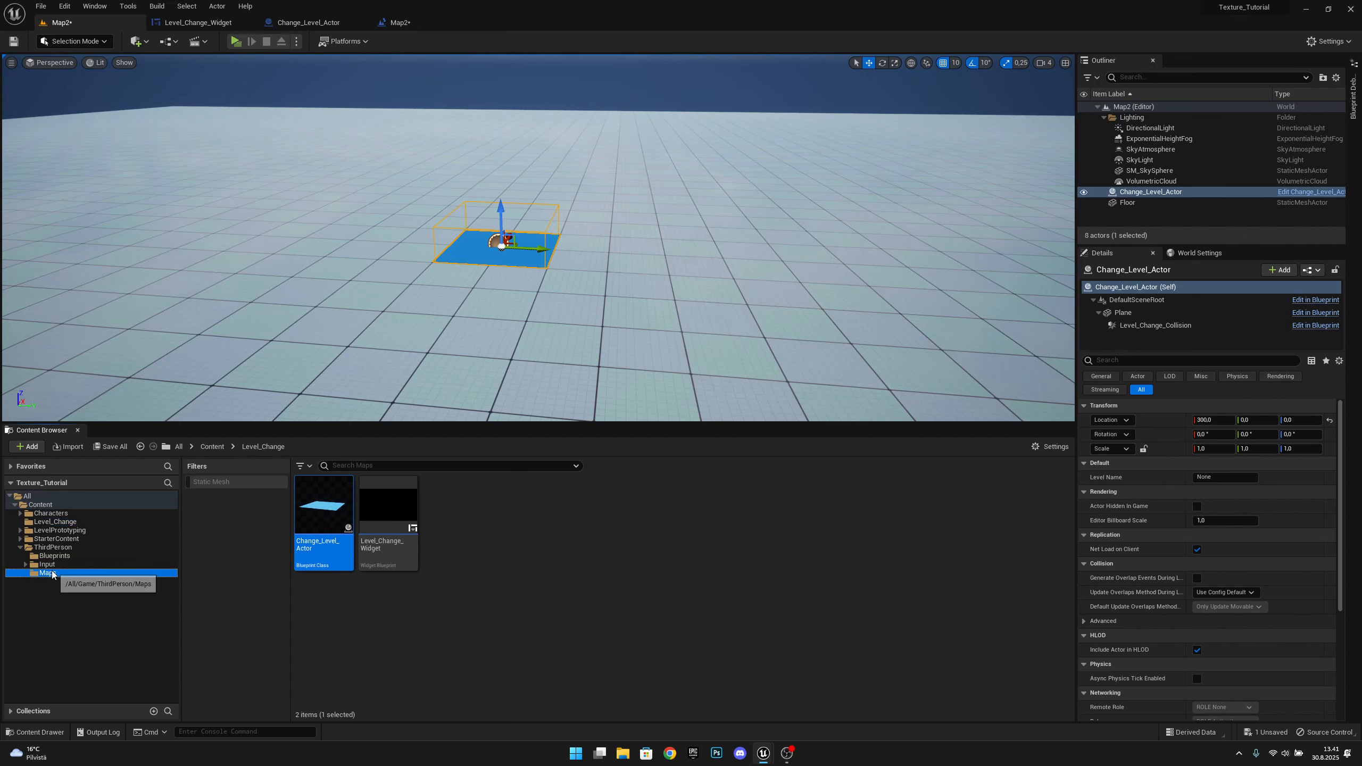
pyautogui.click(1226, 477)
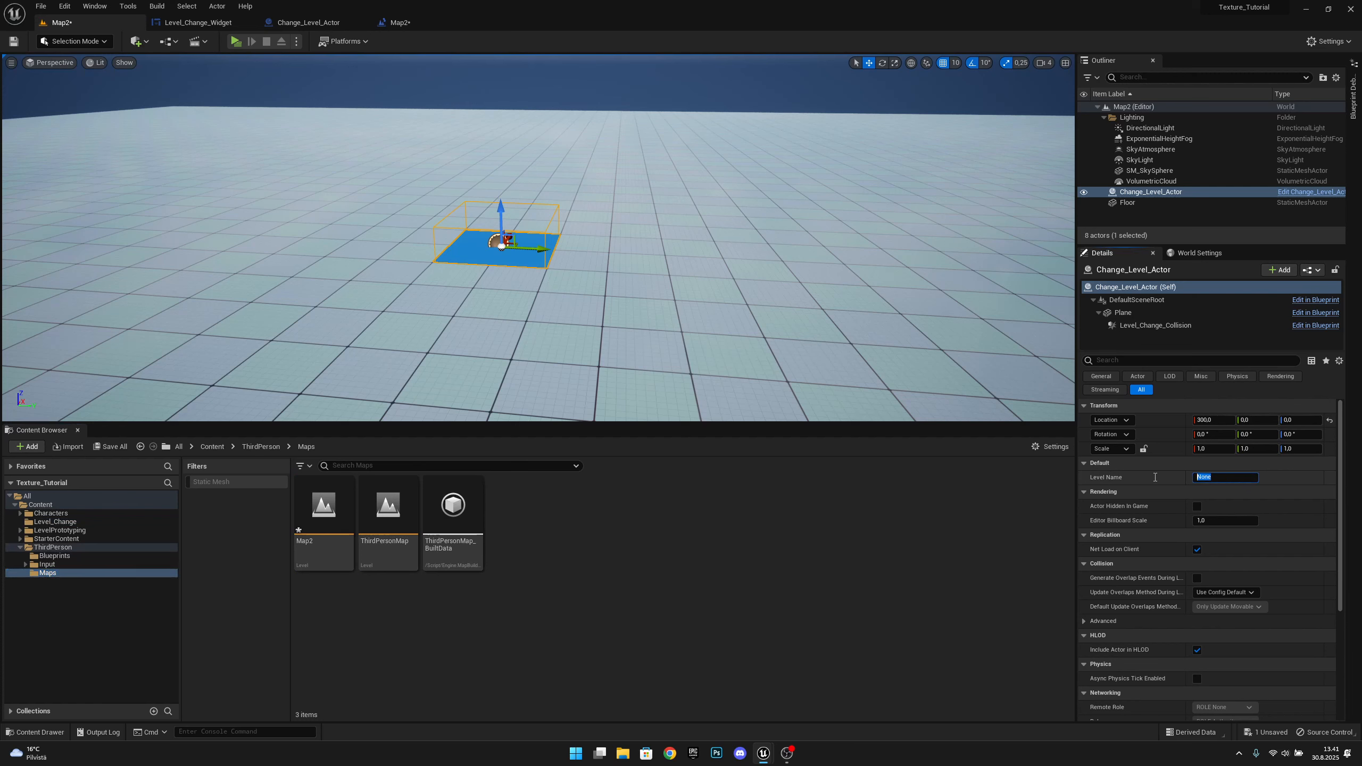
pyautogui.write('ThirdPersonMap')
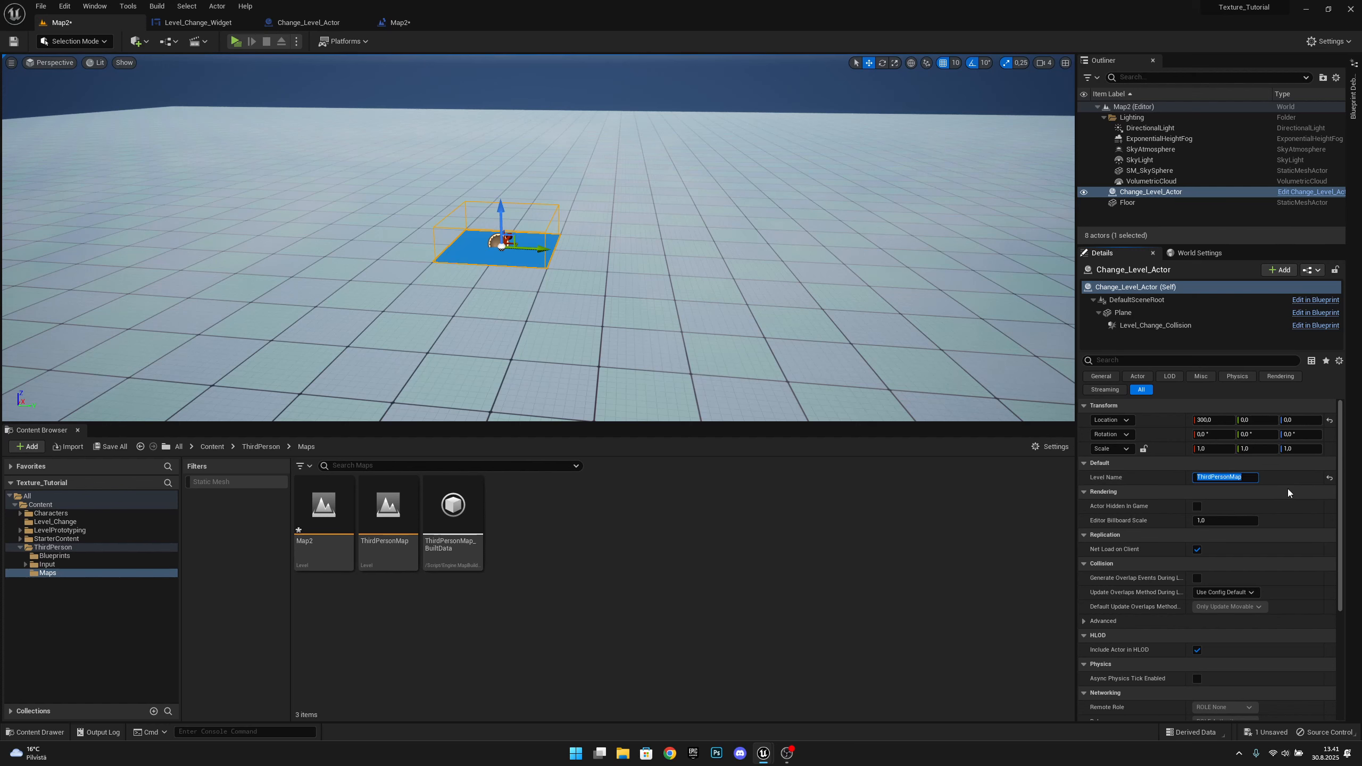
pyautogui.click(41, 7)
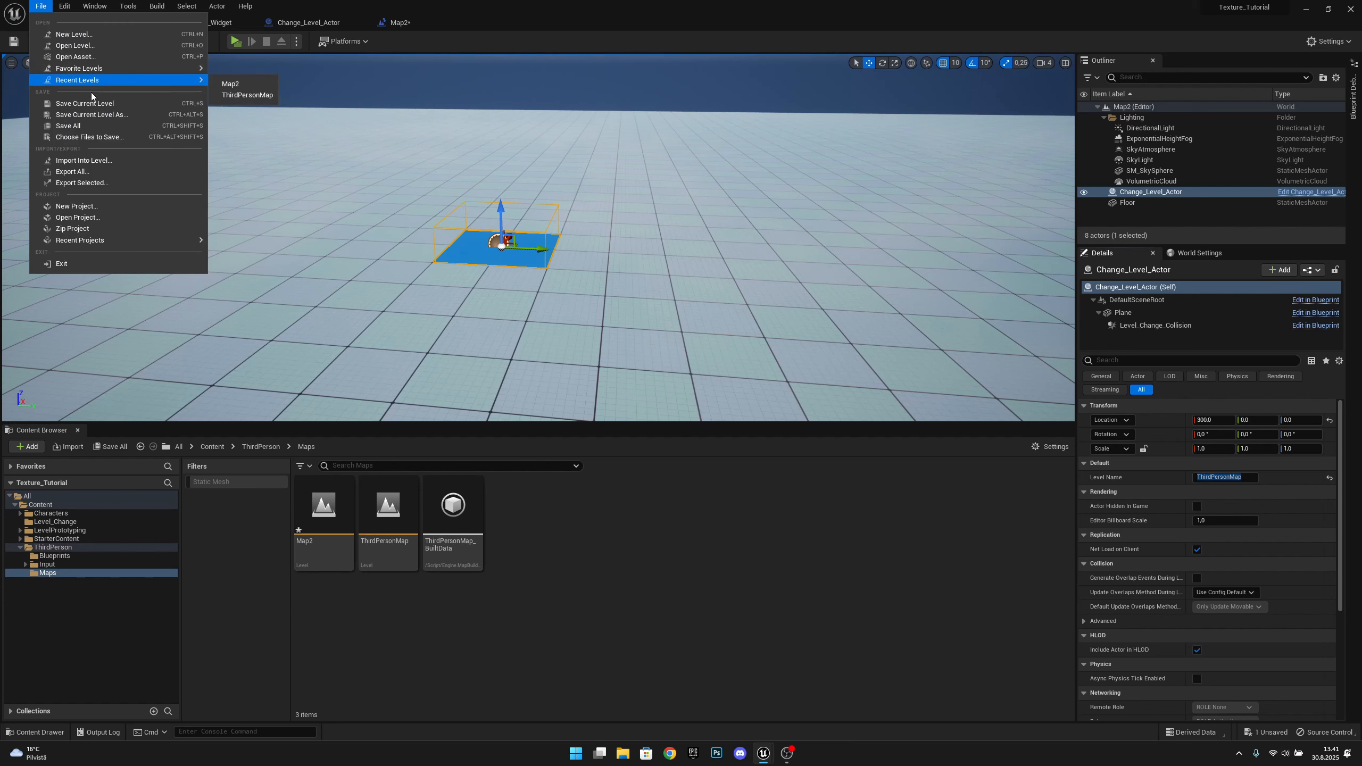
pyautogui.click(124, 79)
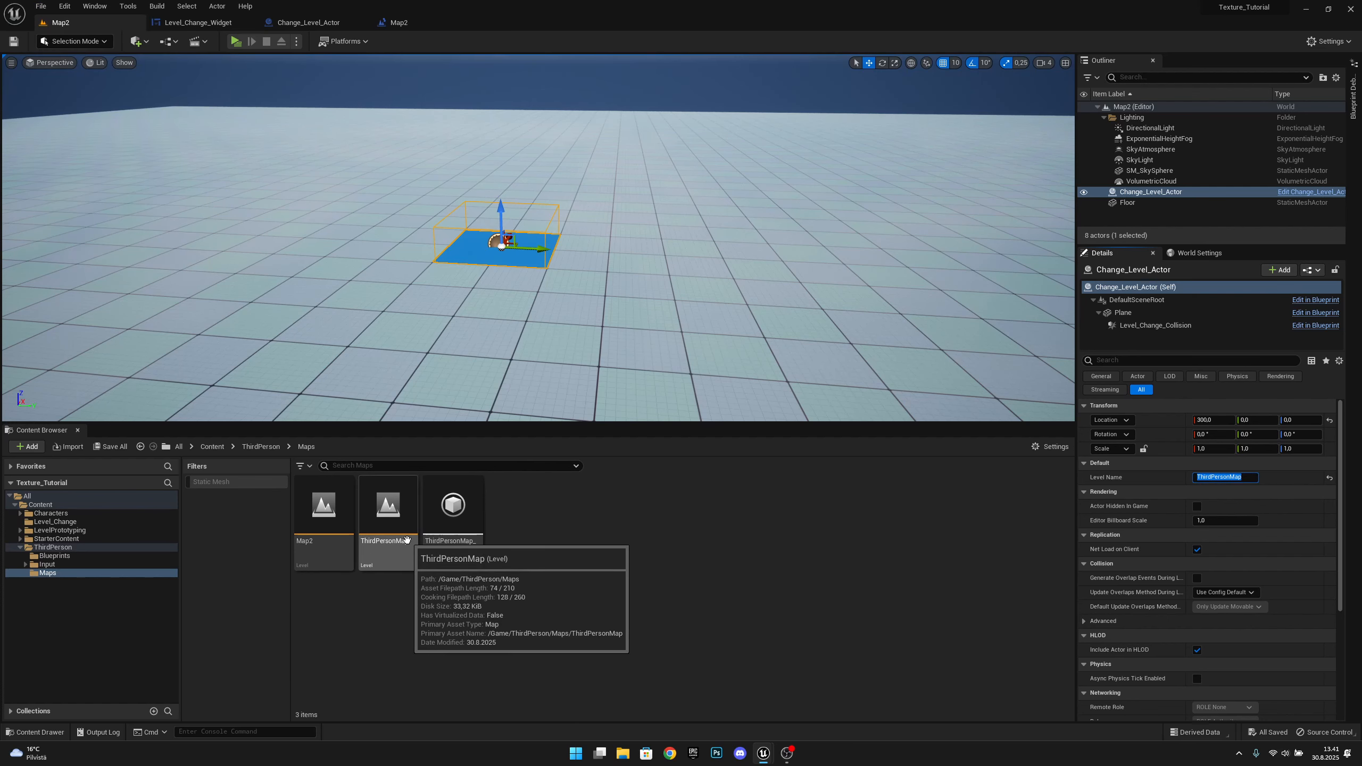
# - Open the ThirdPersonMap level, check the widget nodes in its Level Blueprint, and return to the level viewport
pyautogui.doubleClick(407, 538)
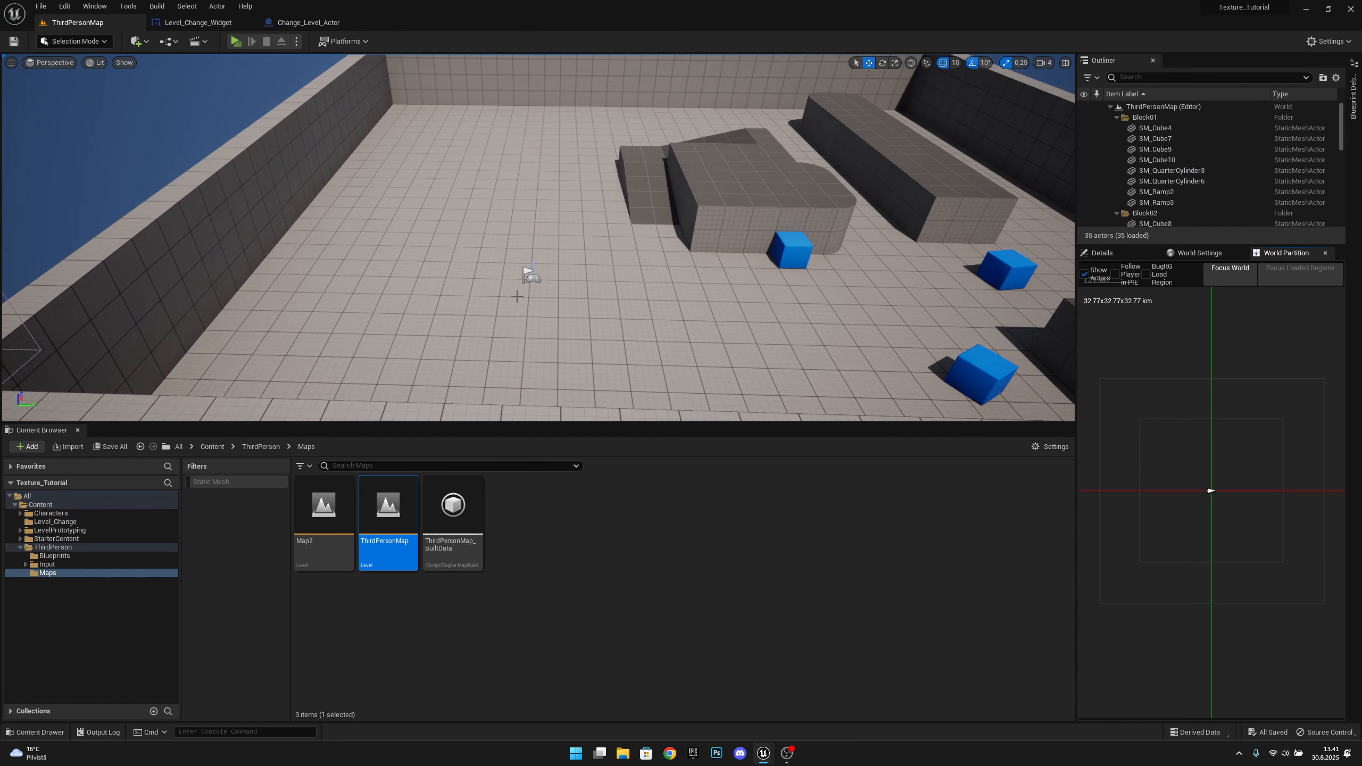
pyautogui.click(168, 42)
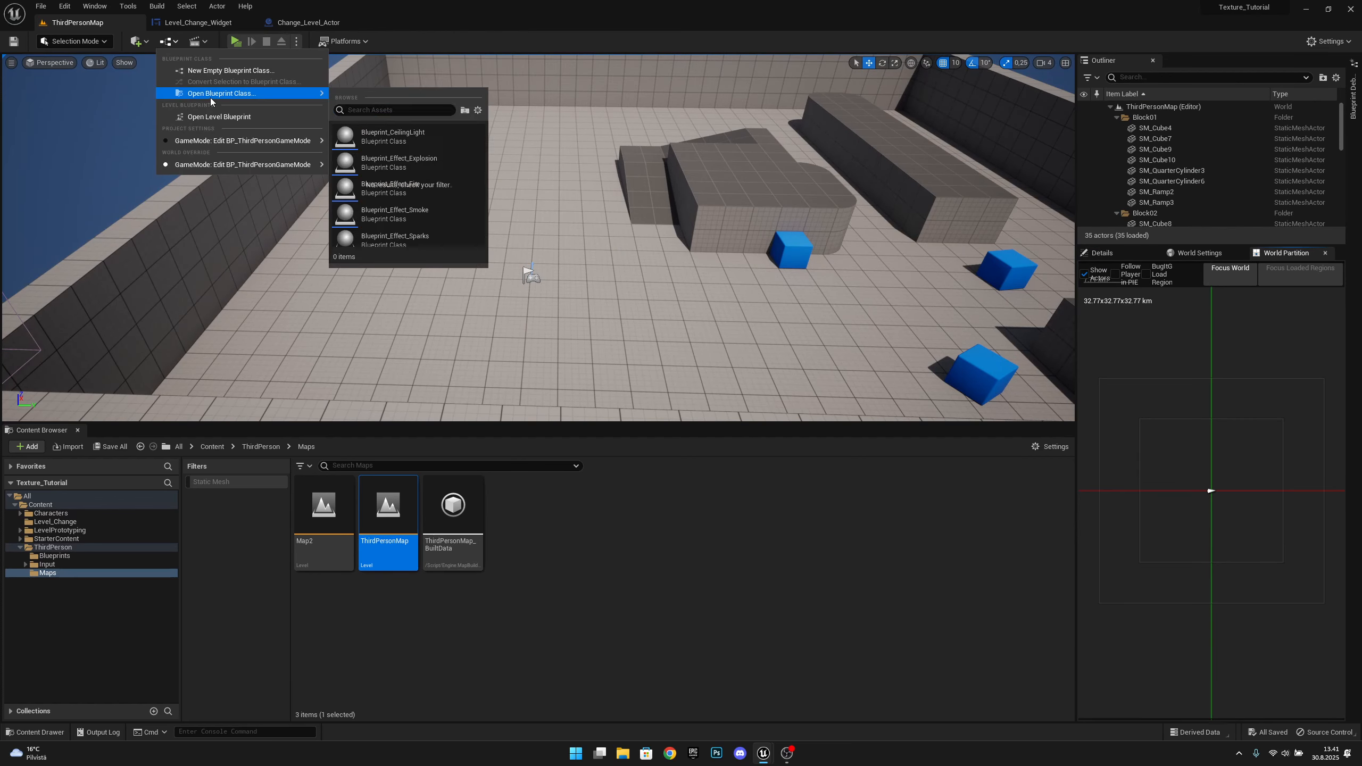
pyautogui.click(218, 120)
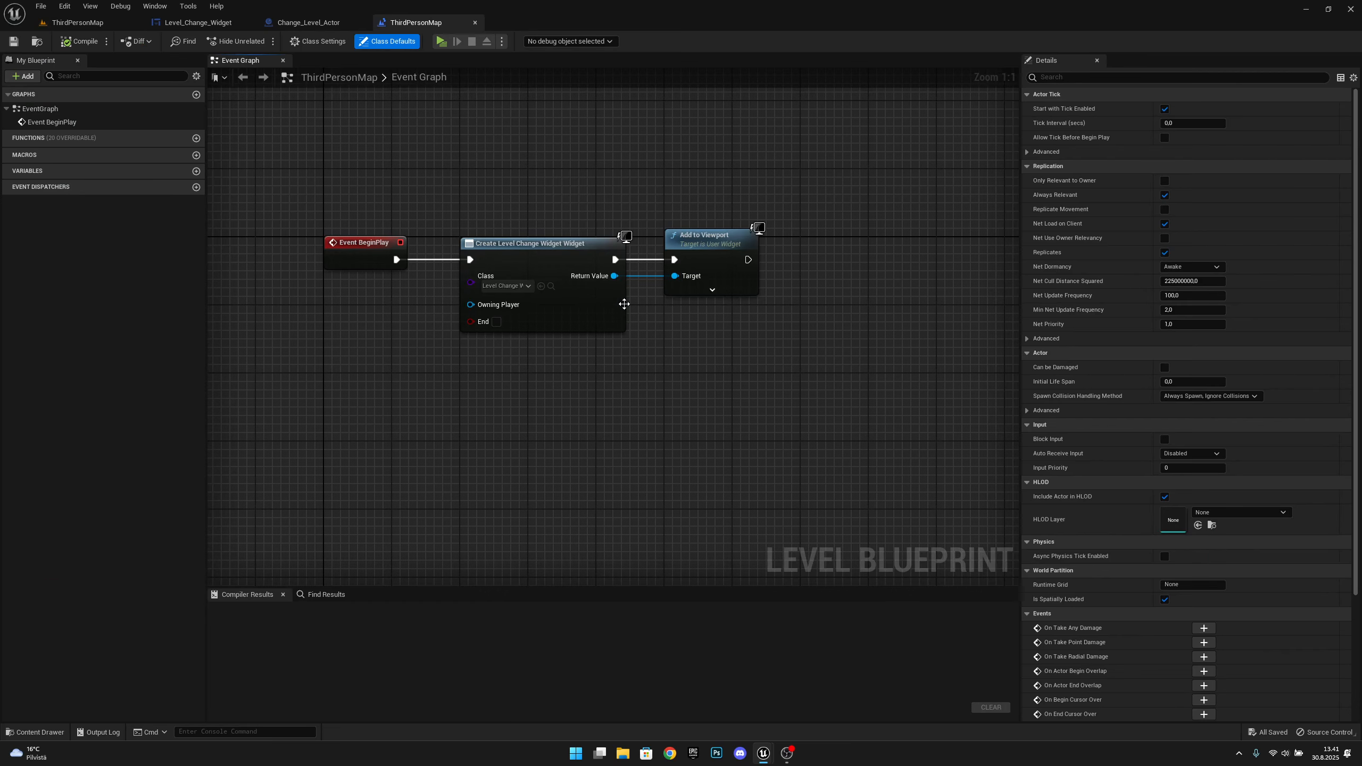
pyautogui.click(474, 22)
pyautogui.click(77, 22)
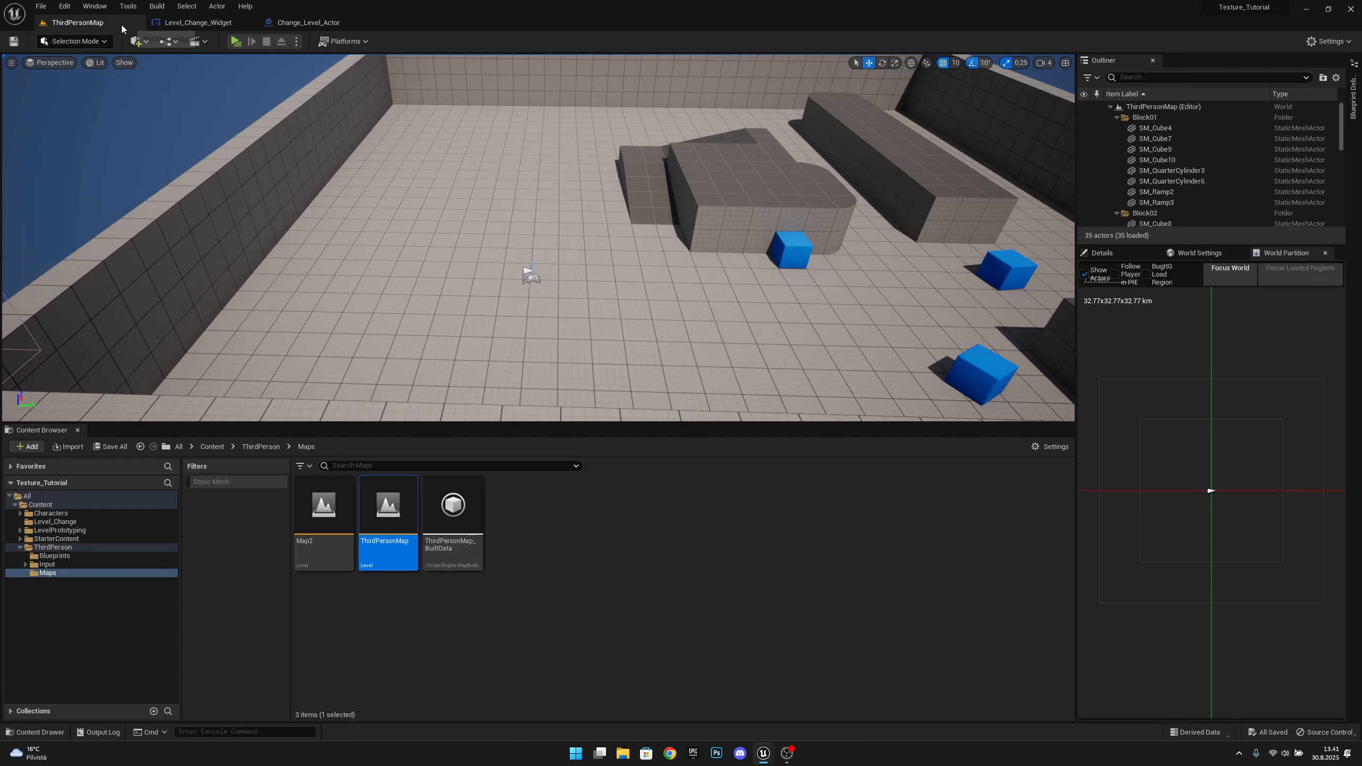
# - Place a Change_Level_Actor from the Level_Change folder on the ThirdPersonMap floor in front of the player start, at about X 1300, Y 1100
pyautogui.click(81, 557)
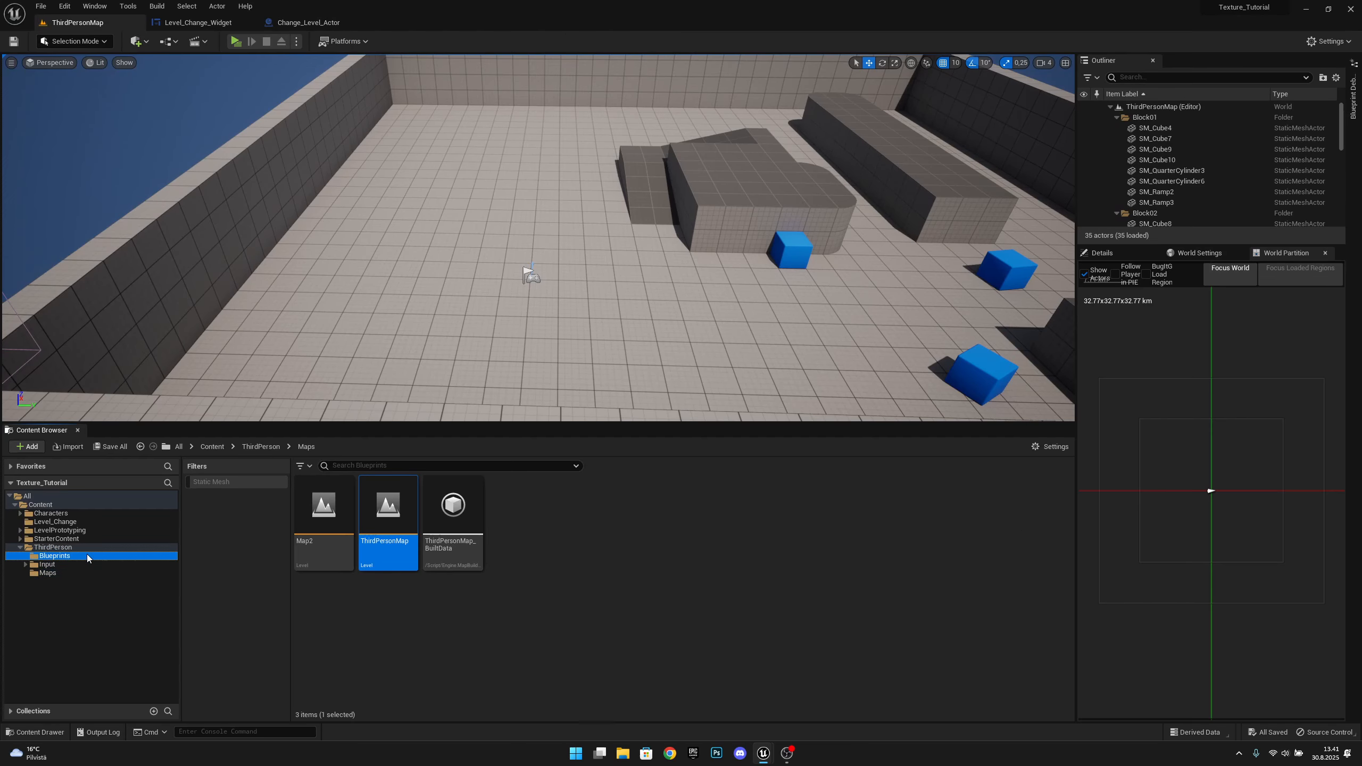
pyautogui.click(80, 524)
pyautogui.moveTo(341, 559); pyautogui.dragTo(534, 236)
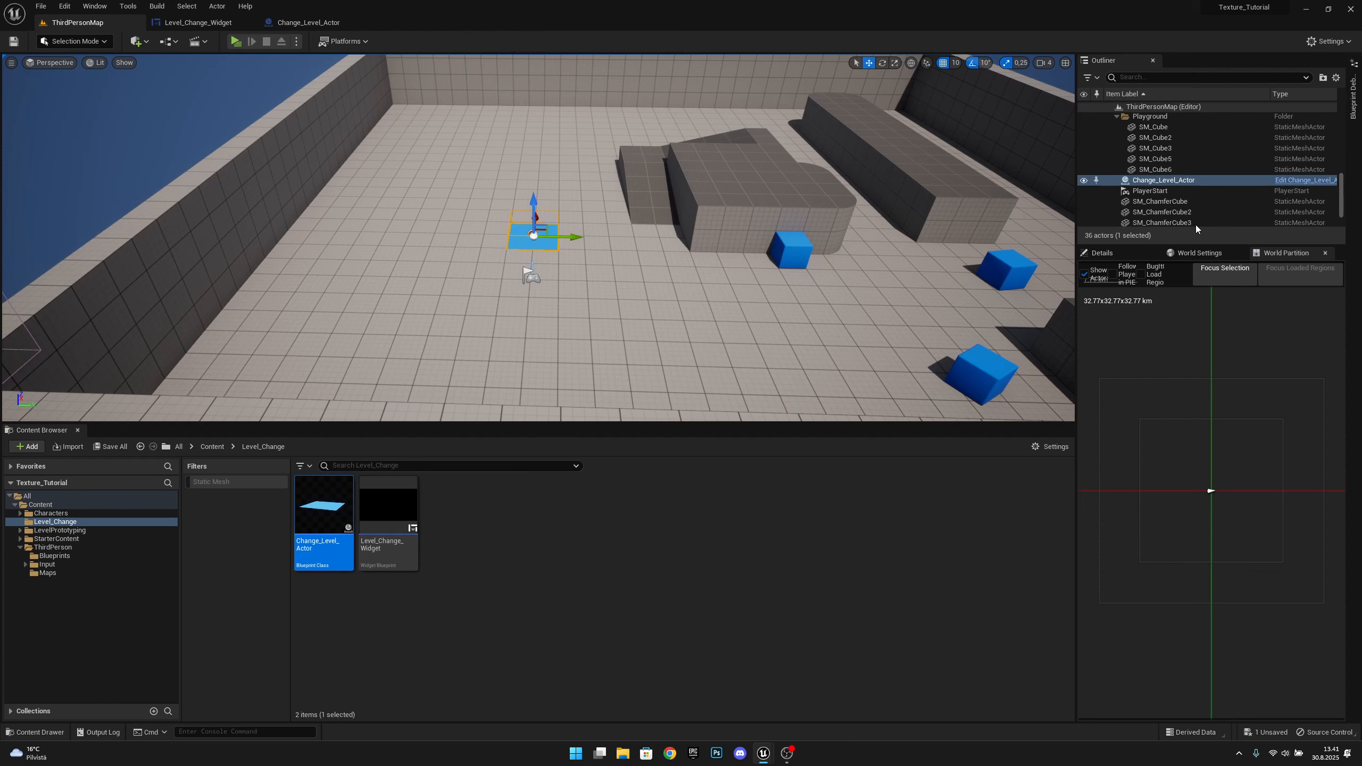
# - Set the placed Change_Level_Actor's Level Name to Map2, check it against the level assets in the Maps folder, and save all changes
pyautogui.click(1114, 252)
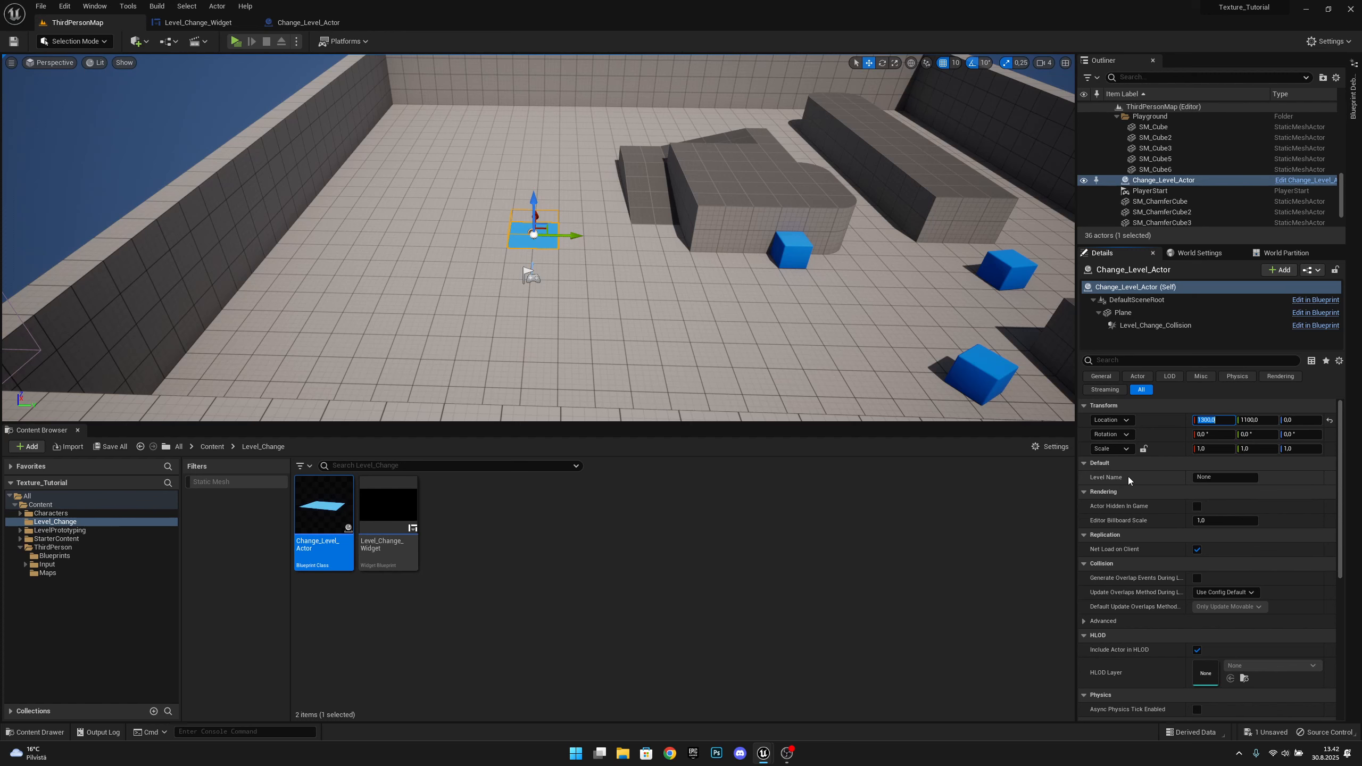
pyautogui.click(1229, 477)
pyautogui.write('Map2')
pyautogui.press('Return')
pyautogui.click(48, 573)
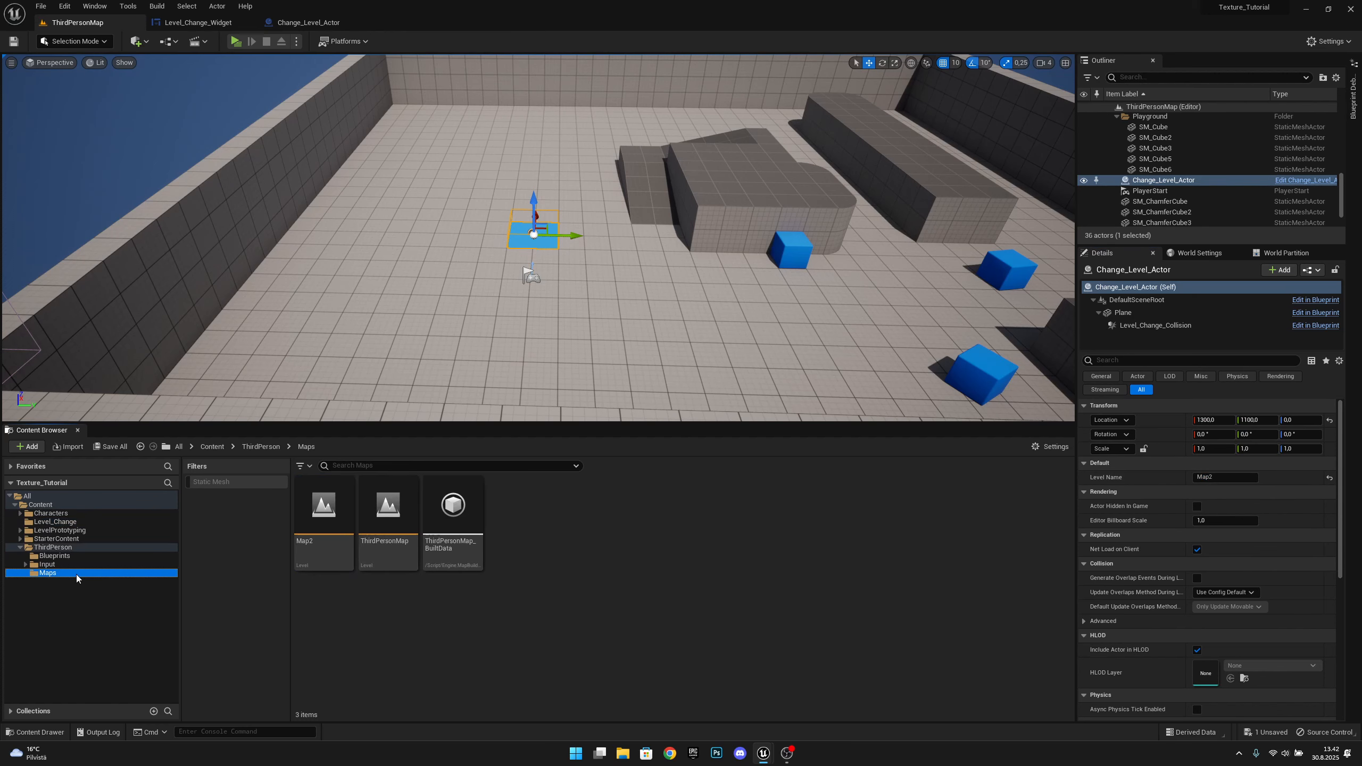
pyautogui.click(41, 6)
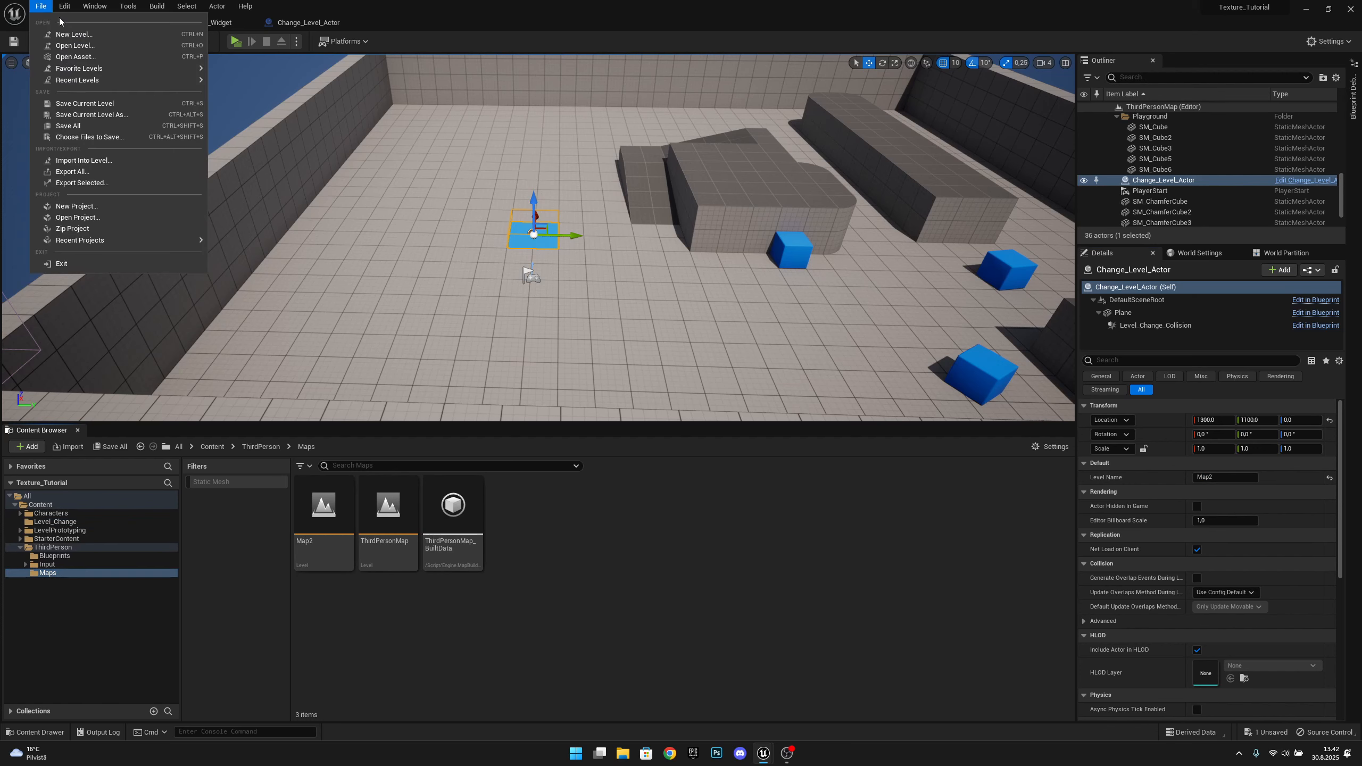
pyautogui.click(98, 128)
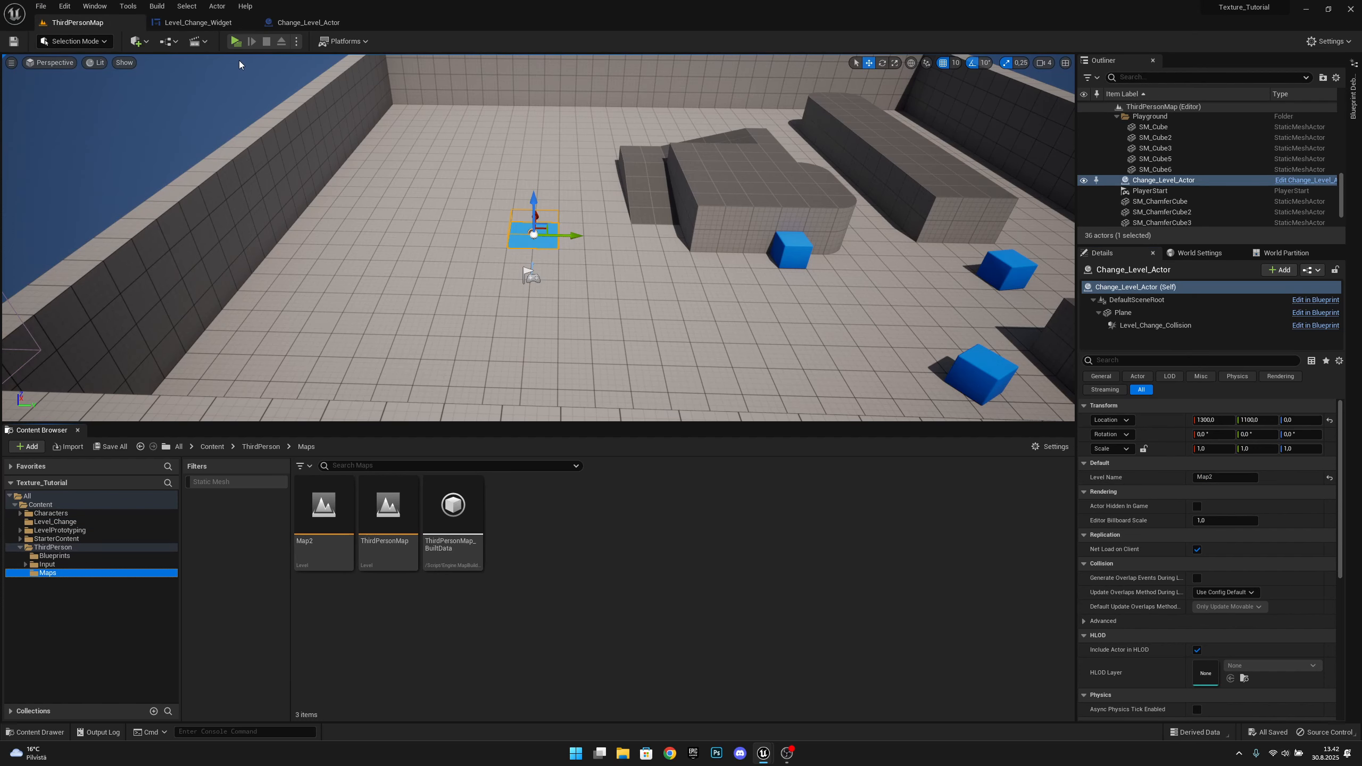
# - Play ThirdPersonMap in a new editor window and walk the character onto the blue plane to test the level transition
pyautogui.click(296, 42)
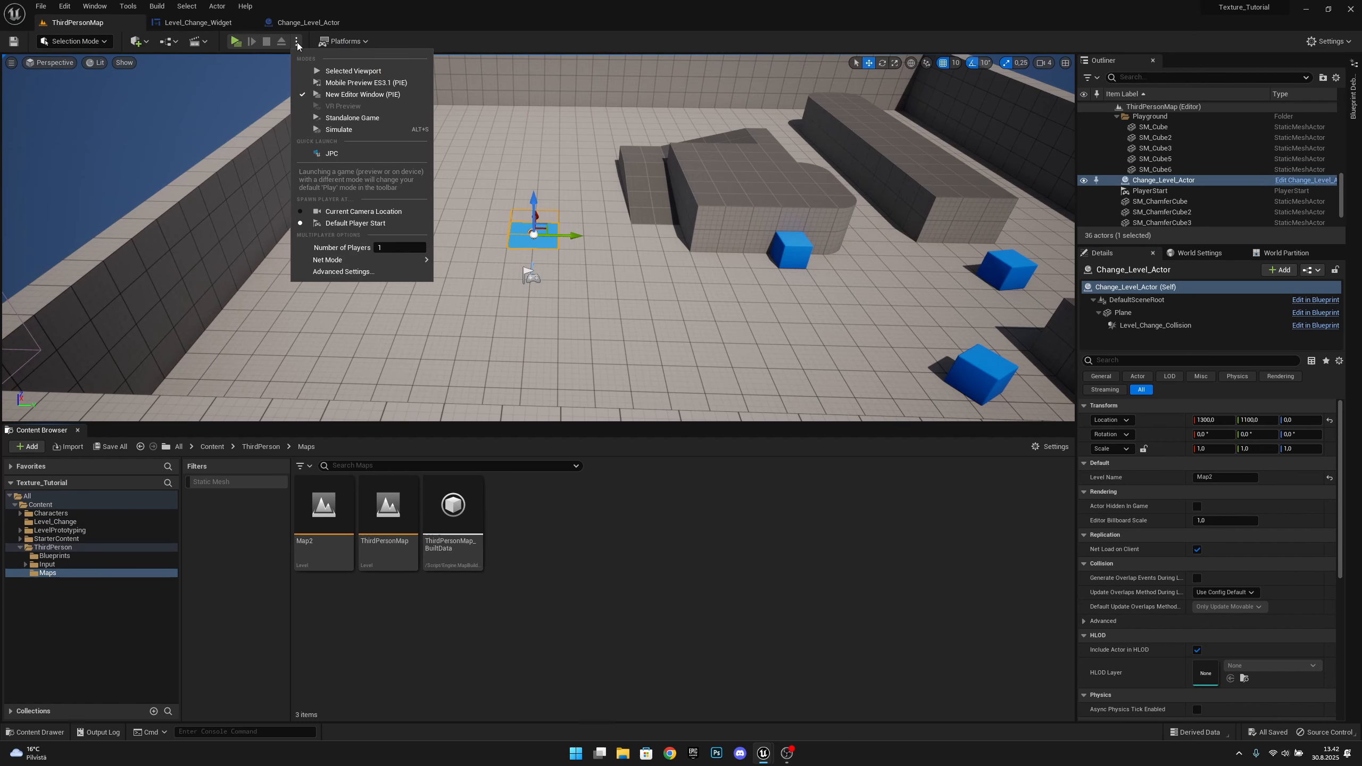
pyautogui.click(363, 94)
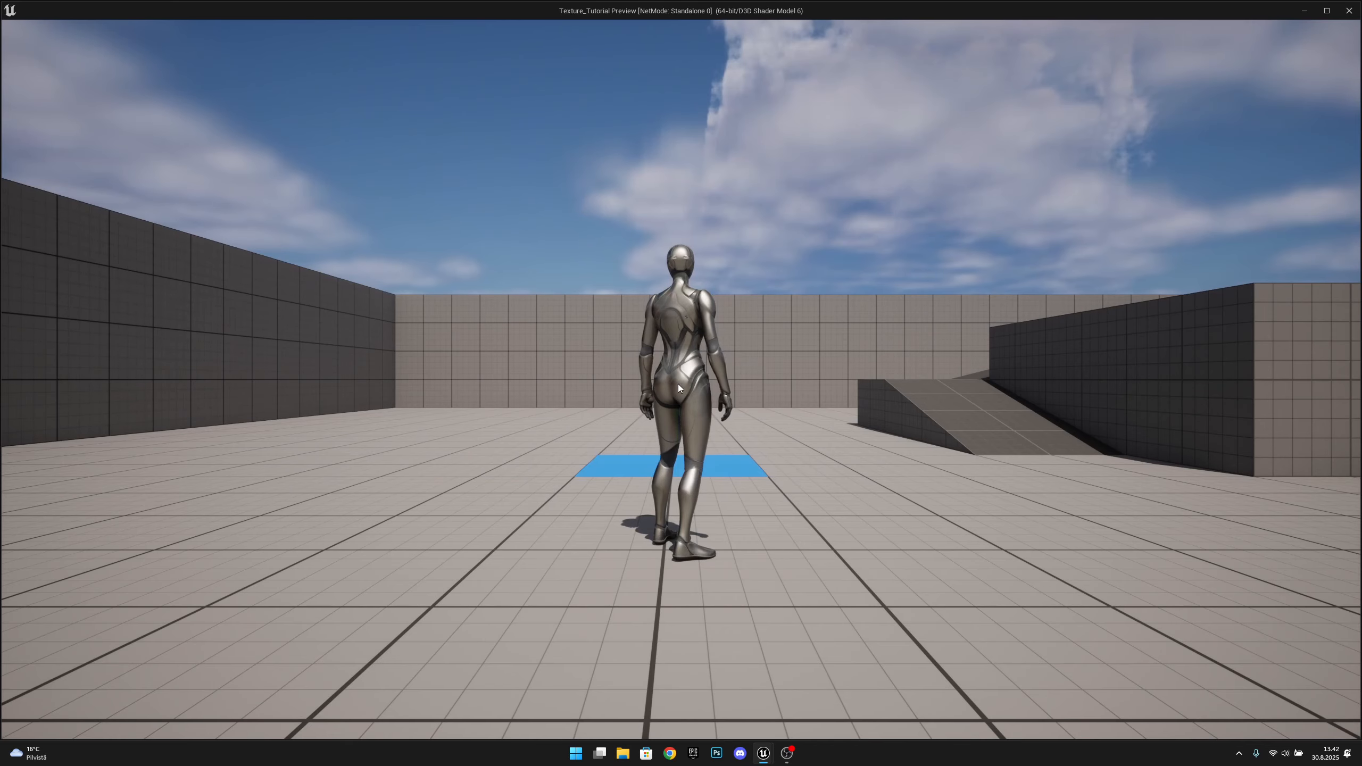
pyautogui.click(678, 383)
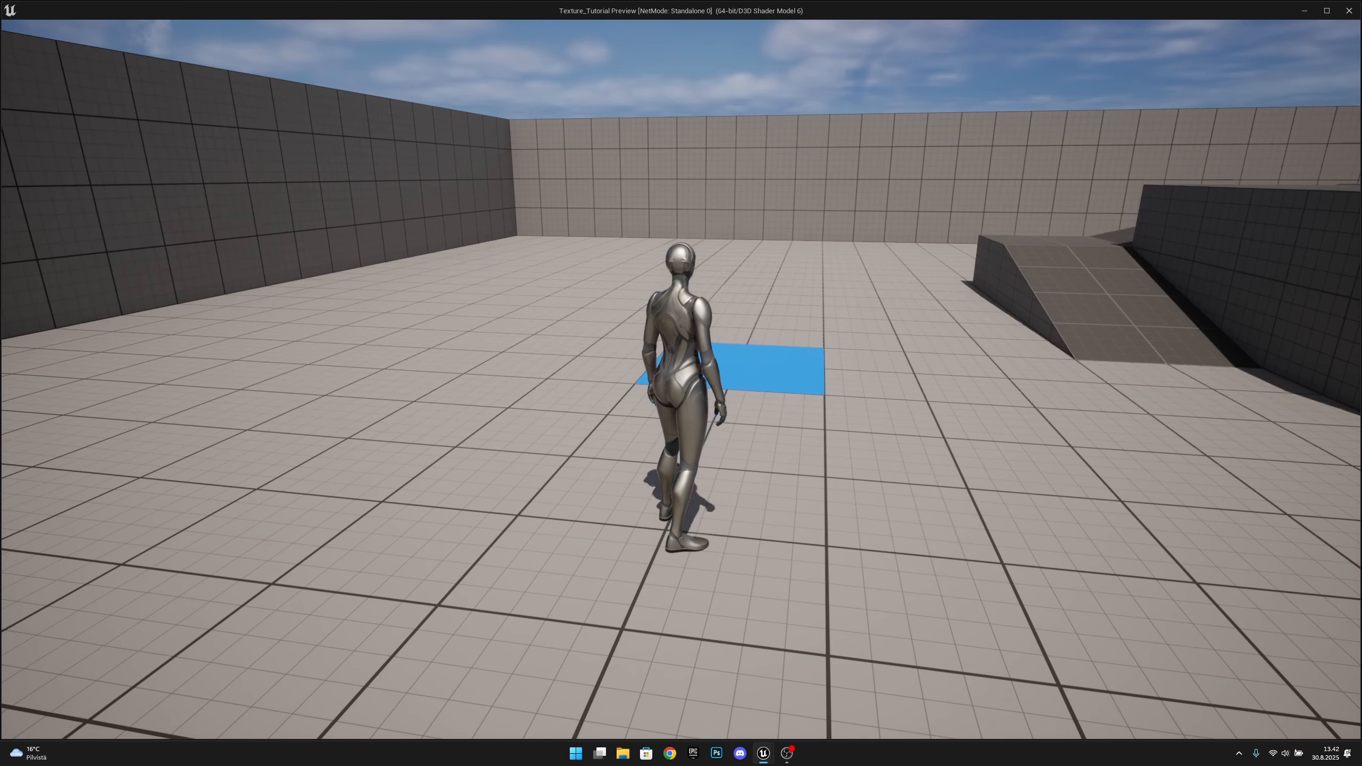
pyautogui.press('w')
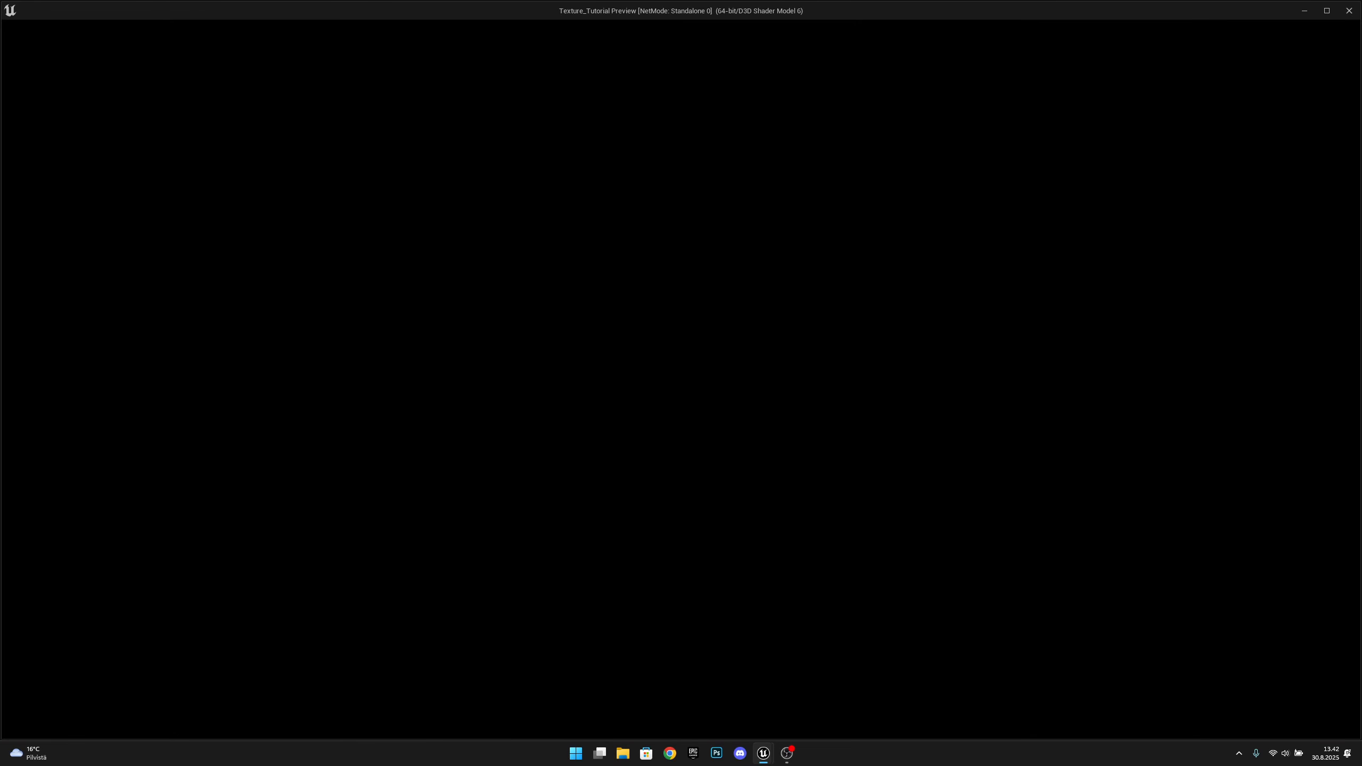